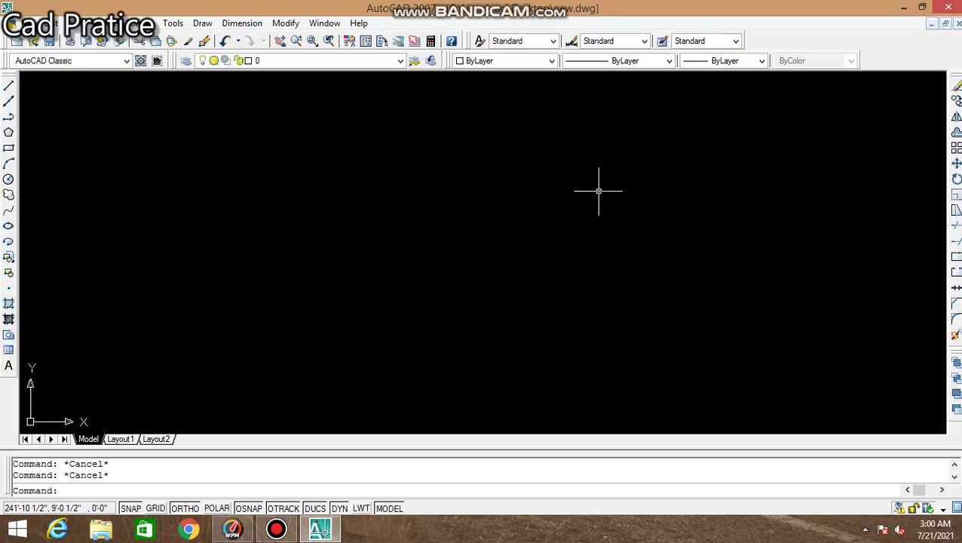
# Step: Start the LINE command with the L alias on the blank drawing
pyautogui.write('l')
pyautogui.press('Return')
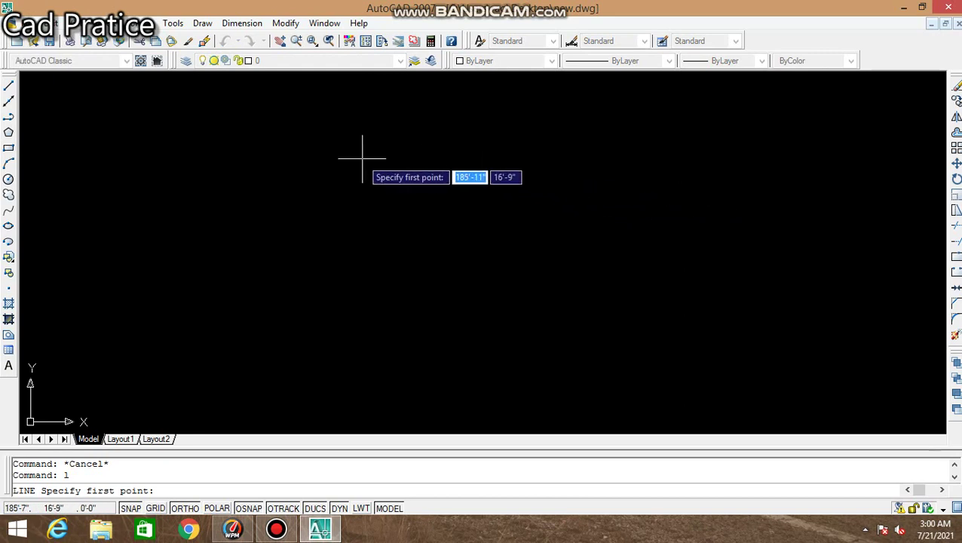
# Step: Draw a closed 28' by 48' rectangular building outline and recentre it in view
pyautogui.click(361, 158)
pyautogui.write('2')
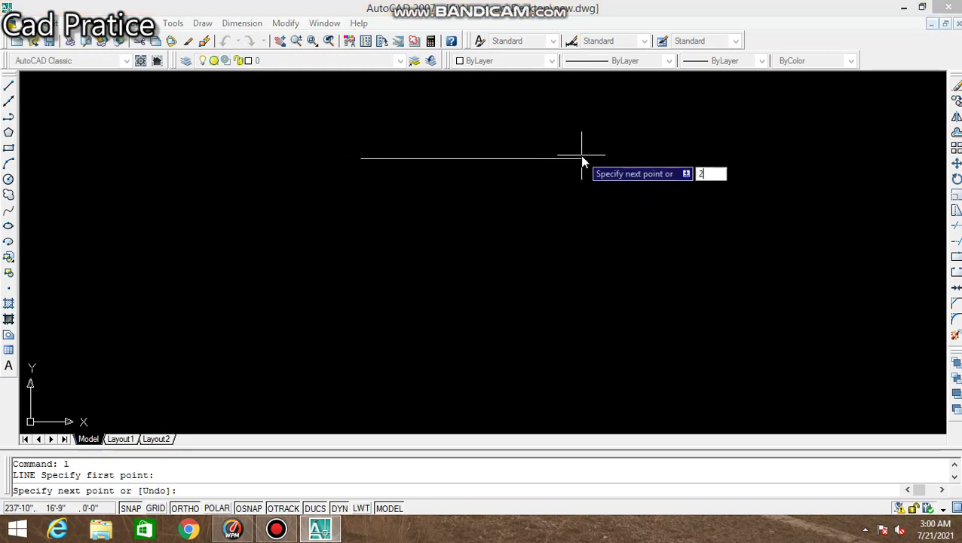
pyautogui.write("8'")
pyautogui.press('Return')
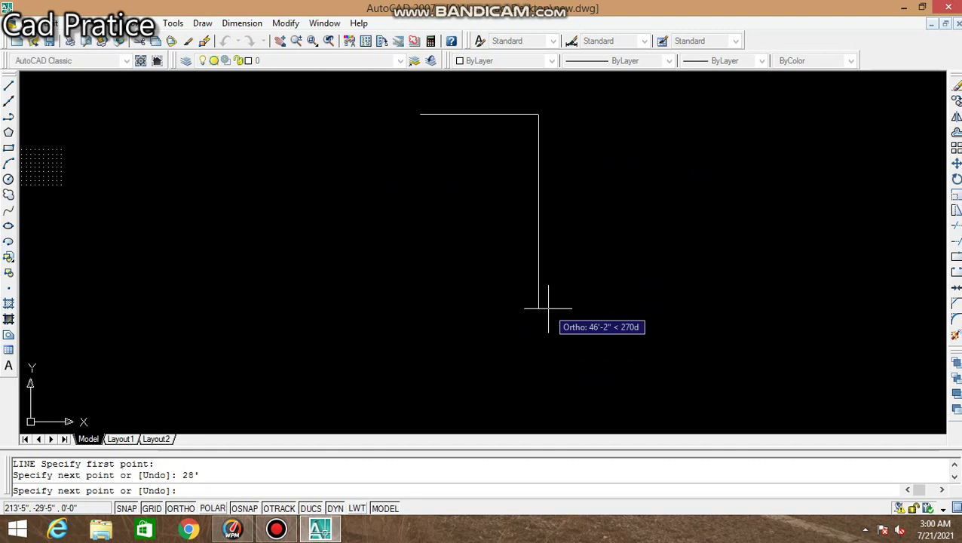
pyautogui.write("48'")
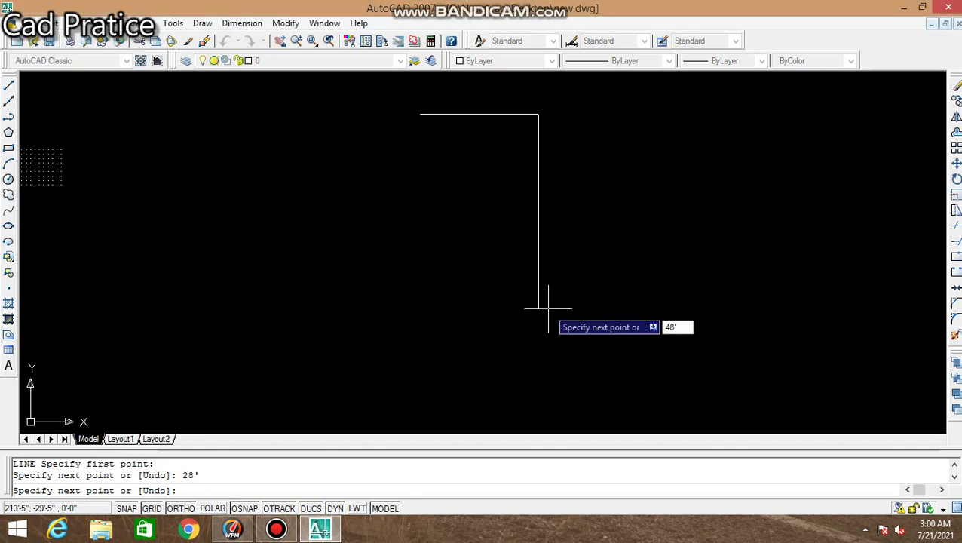
pyautogui.press('Return')
pyautogui.write('2')
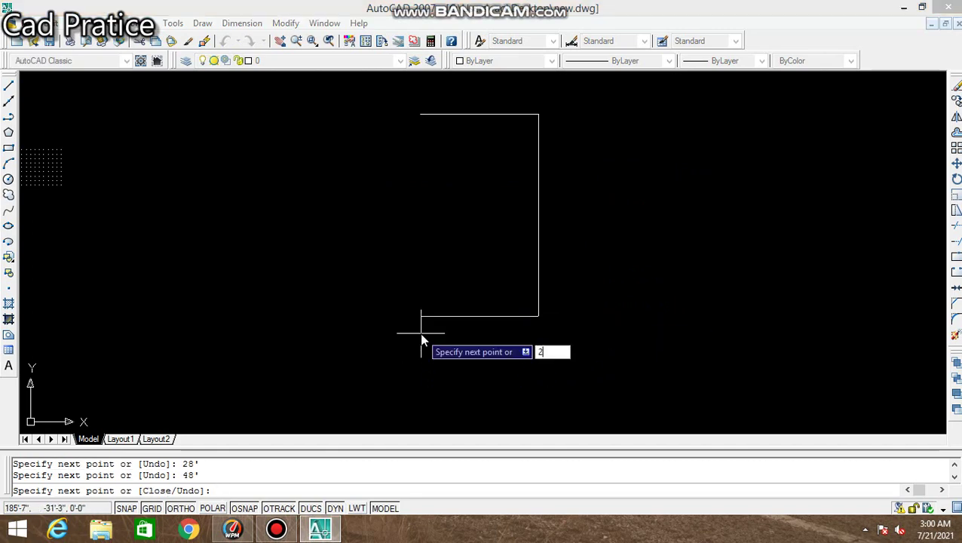
pyautogui.write('8')
pyautogui.press('Return')
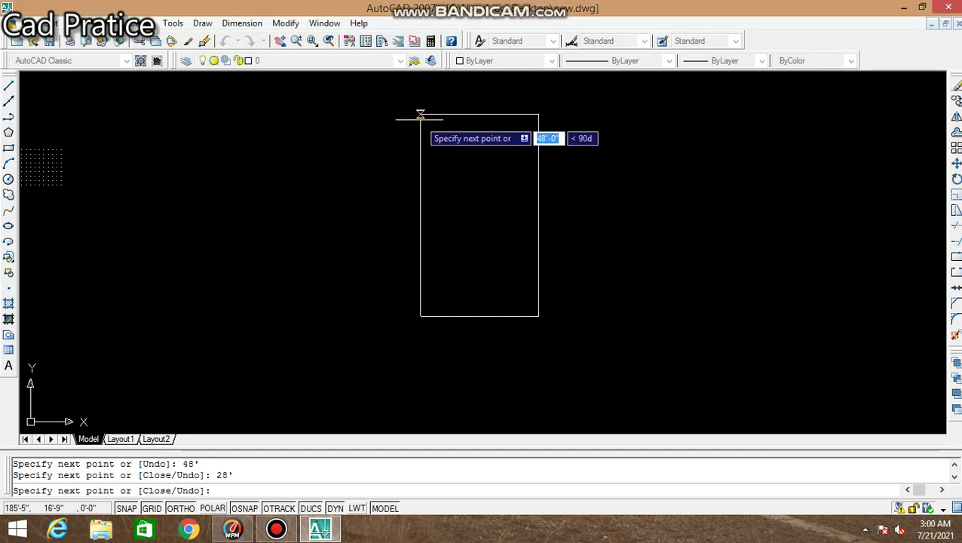
pyautogui.click(421, 114)
pyautogui.press('Escape')
pyautogui.moveTo(464, 187)
pyautogui.mouseDown(button='middle')
pyautogui.moveTo(460, 236)
pyautogui.moveTo(490, 173)
pyautogui.mouseUp(button='middle')
pyautogui.scroll(3, 468, 219)
pyautogui.press('Escape')
# Step: Offset all four rectangle sides inward to form double-line outer walls
pyautogui.write('o')
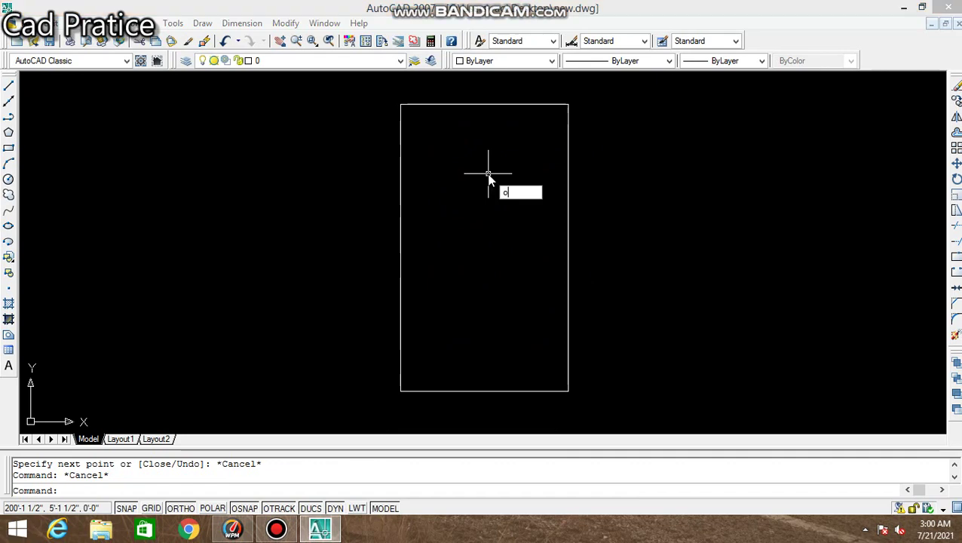
pyautogui.press('Return')
pyautogui.write('6')
pyautogui.press('Return')
pyautogui.click(509, 104)
pyautogui.click(555, 130)
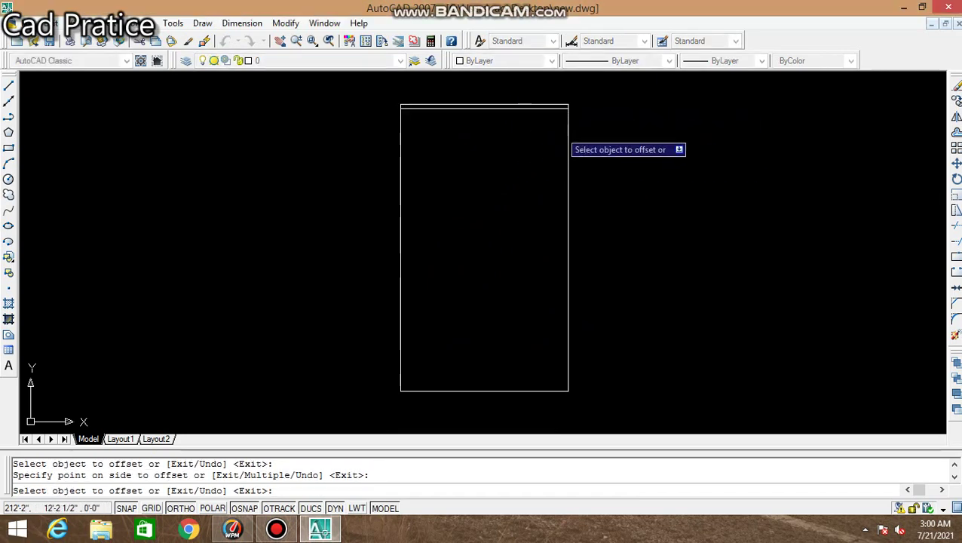
pyautogui.click(567, 136)
pyautogui.click(533, 141)
pyautogui.scroll(2, 420, 172)
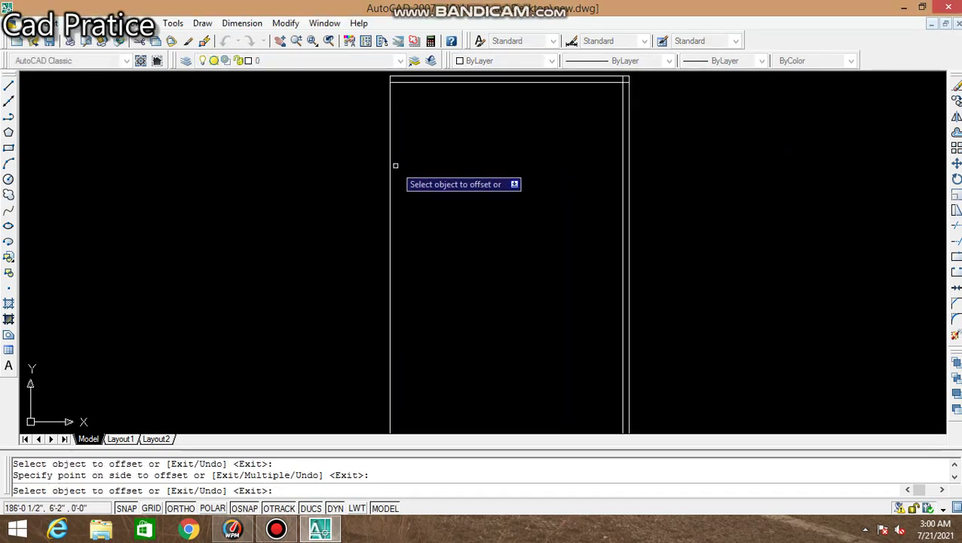
pyautogui.click(390, 165)
pyautogui.click(445, 195)
pyautogui.scroll(-4, 445, 196)
pyautogui.scroll(5, 494, 347)
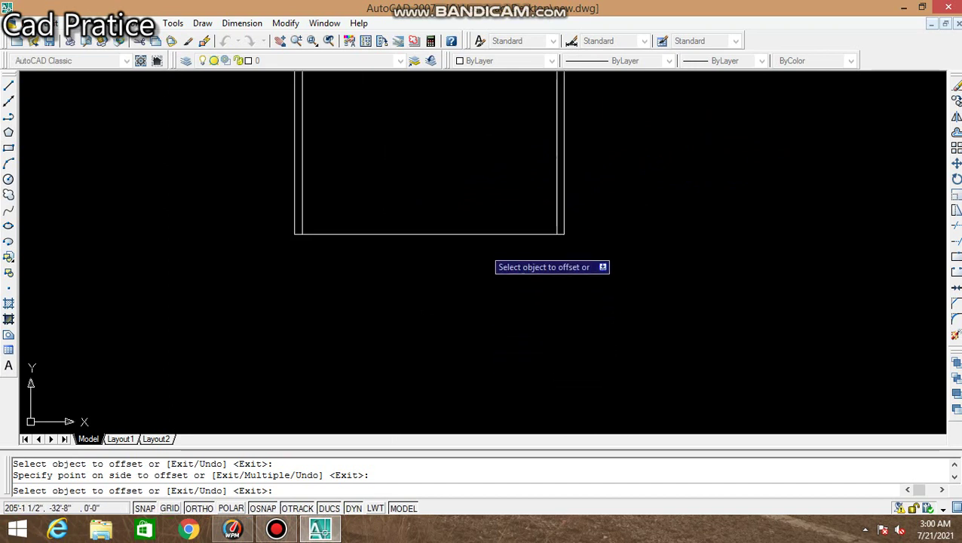
pyautogui.click(493, 237)
pyautogui.click(503, 195)
pyautogui.scroll(-4, 503, 193)
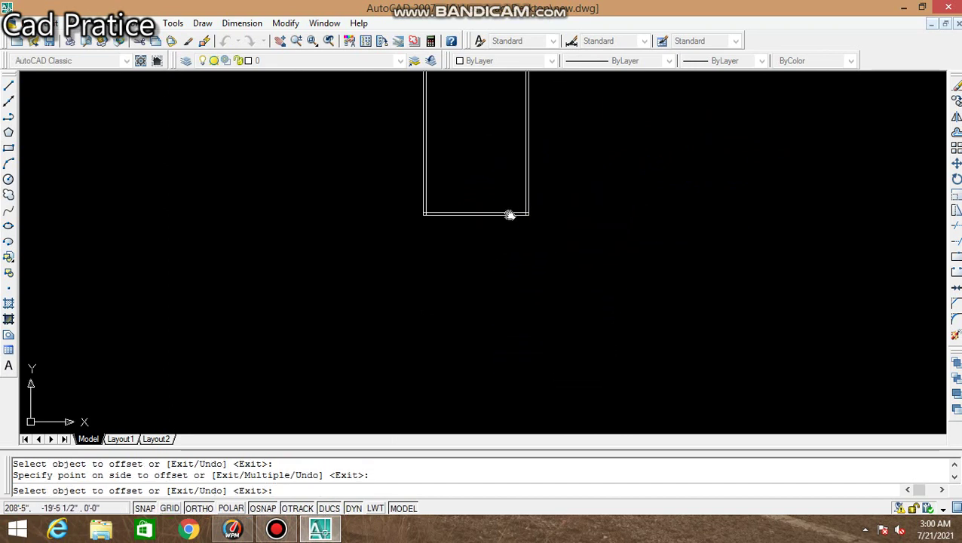
pyautogui.moveTo(510, 215); pyautogui.dragTo(510, 311, button='middle')
pyautogui.scroll(3, 483, 213)
pyautogui.moveTo(483, 213); pyautogui.dragTo(475, 241, button='middle')
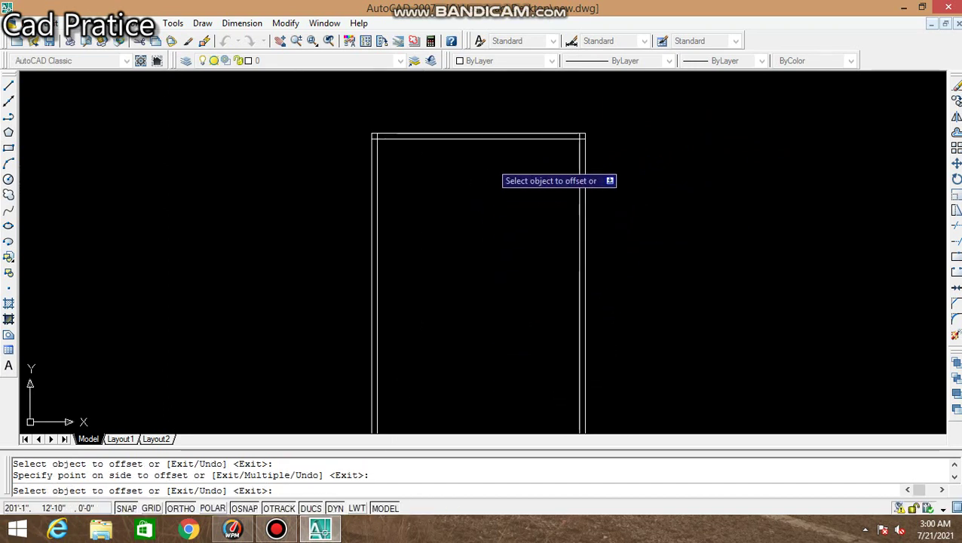
pyautogui.scroll(4, 492, 157)
pyautogui.press('Escape')
pyautogui.press('Escape')
# Step: Offset the inner top wall line 5' down to start a cross wall
pyautogui.write('o')
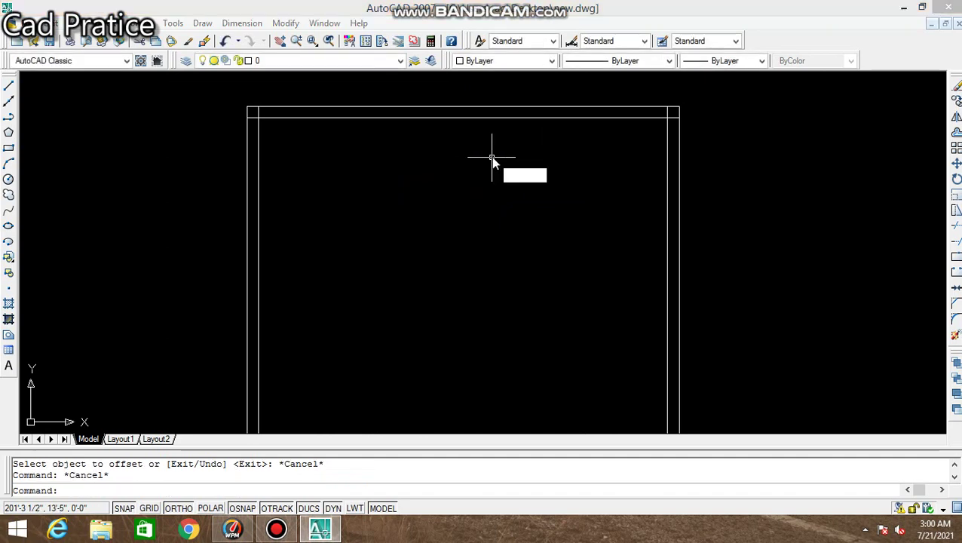
pyautogui.press('Return')
pyautogui.write("5'")
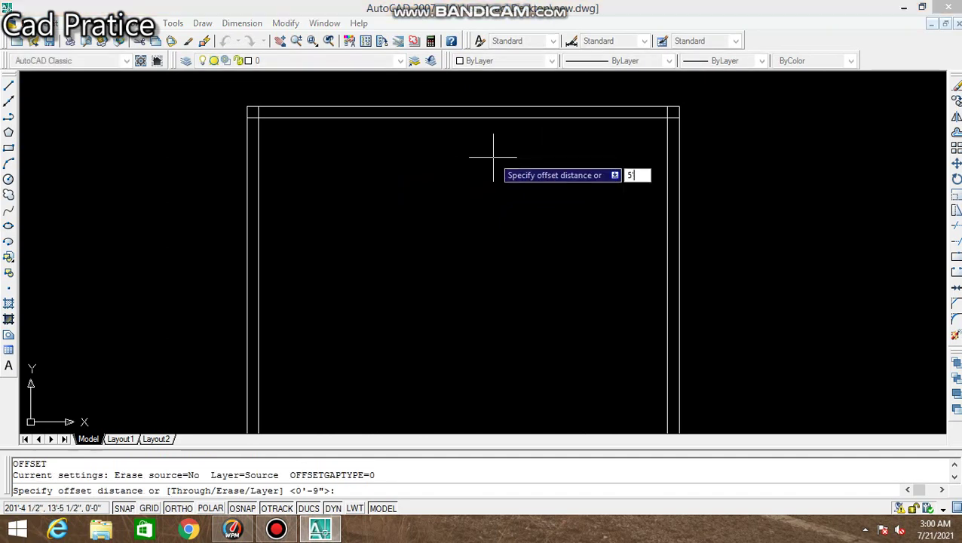
pyautogui.press('Return')
pyautogui.click(490, 118)
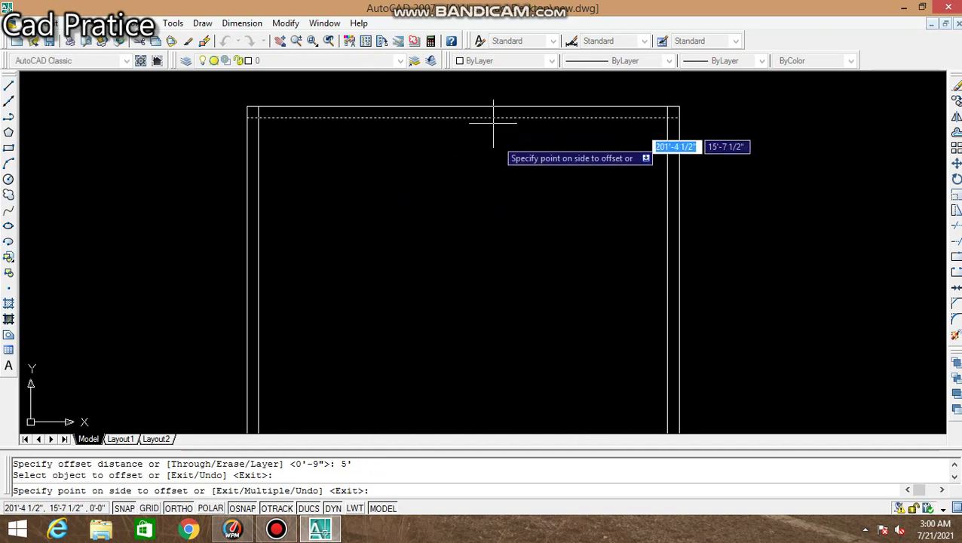
pyautogui.click(498, 195)
pyautogui.press('Escape')
# Step: Offset the new cross wall line downward to give it 9-inch wall thickness
pyautogui.press('Return')
pyautogui.write('5')
pyautogui.press('Return')
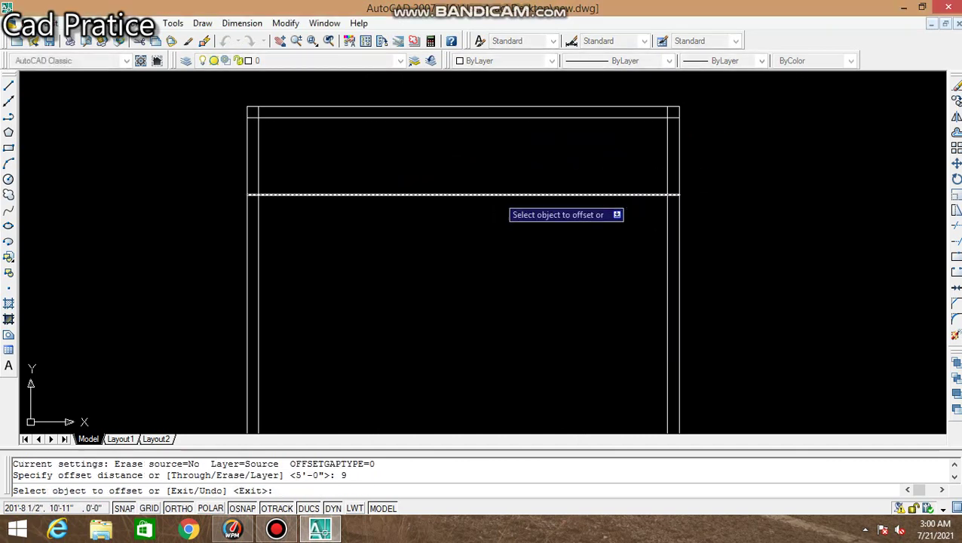
pyautogui.click(499, 195)
pyautogui.click(503, 221)
pyautogui.press('Escape')
pyautogui.write('o')
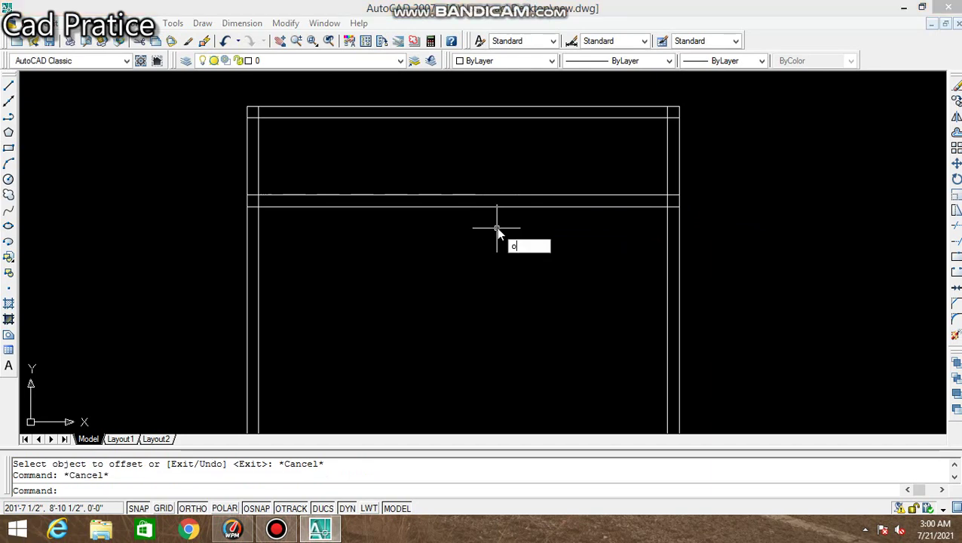
pyautogui.press('Escape')
pyautogui.moveTo(549, 267)
pyautogui.mouseDown(button='middle')
pyautogui.moveTo(553, 232)
pyautogui.moveTo(512, 183)
pyautogui.mouseUp(button='middle')
pyautogui.scroll(-1, 552, 232)
pyautogui.scroll(-1, 552, 231)
# Step: Offset the inner right wall line 12' to the left for an interior wall
pyautogui.write('o')
pyautogui.press('Return')
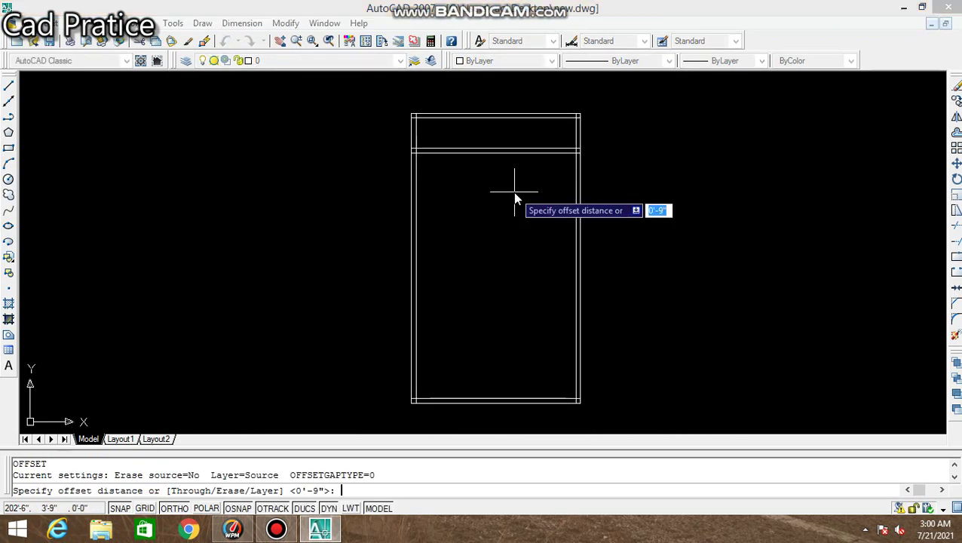
pyautogui.write("12'")
pyautogui.press('Return')
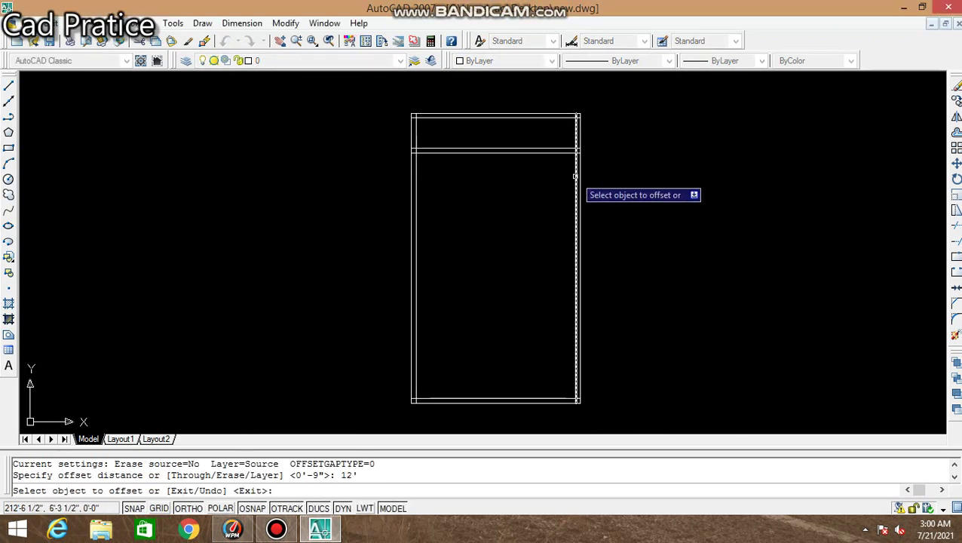
pyautogui.click(575, 177)
pyautogui.click(521, 189)
pyautogui.press('Escape')
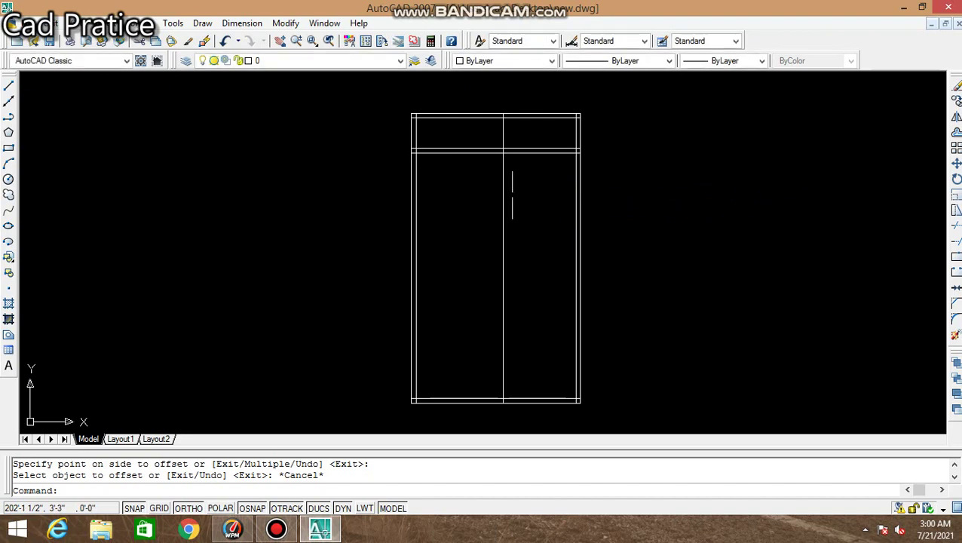
# Step: Offset that interior wall line slightly left to make it a double-line wall
pyautogui.scroll(2, 513, 195)
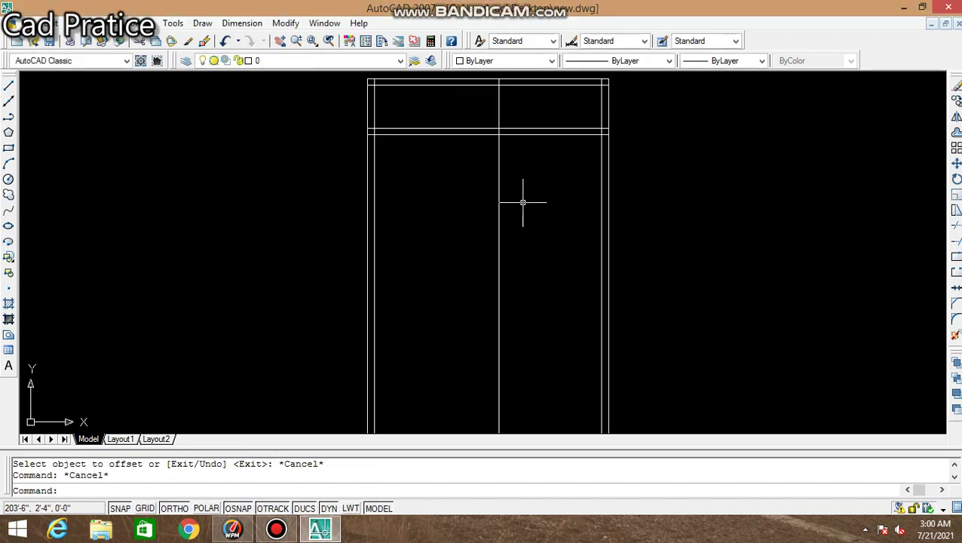
pyautogui.press('Return')
pyautogui.write('8')
pyautogui.press('Return')
pyautogui.click(498, 204)
pyautogui.click(489, 198)
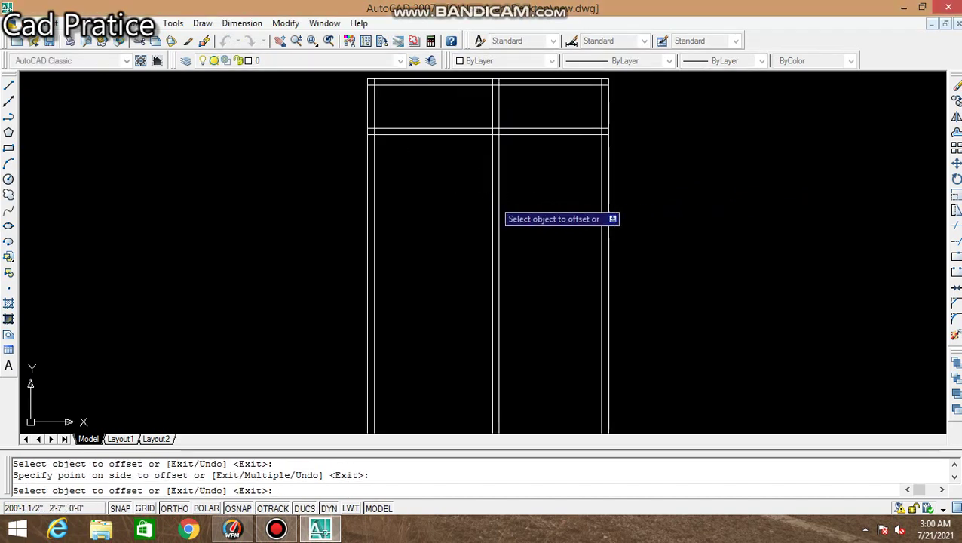
pyautogui.press('Escape')
pyautogui.write('tr')
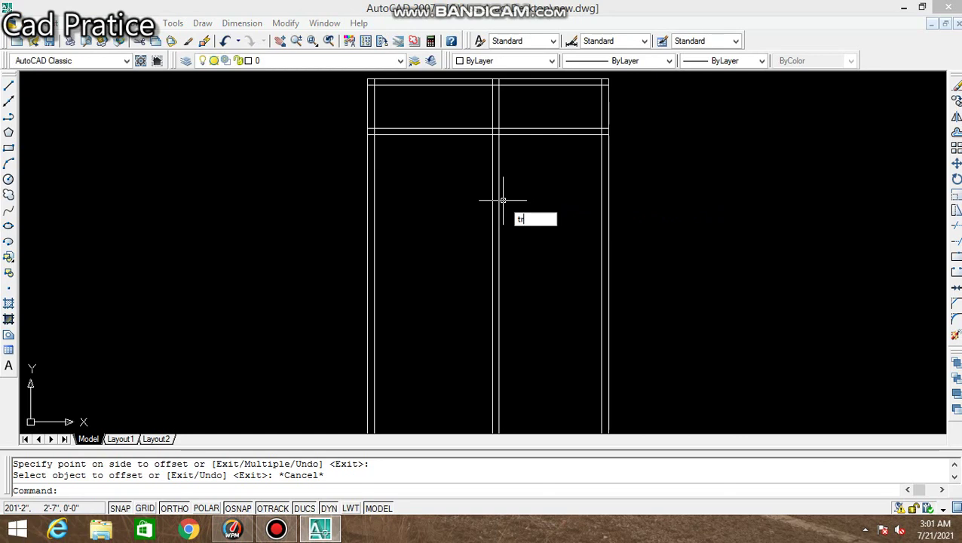
pyautogui.press('Escape')
pyautogui.press('Escape')
# Step: Offset the lower cross wall line 14' down for a new horizontal wall
pyautogui.write('o')
pyautogui.press('Return')
pyautogui.write("14'")
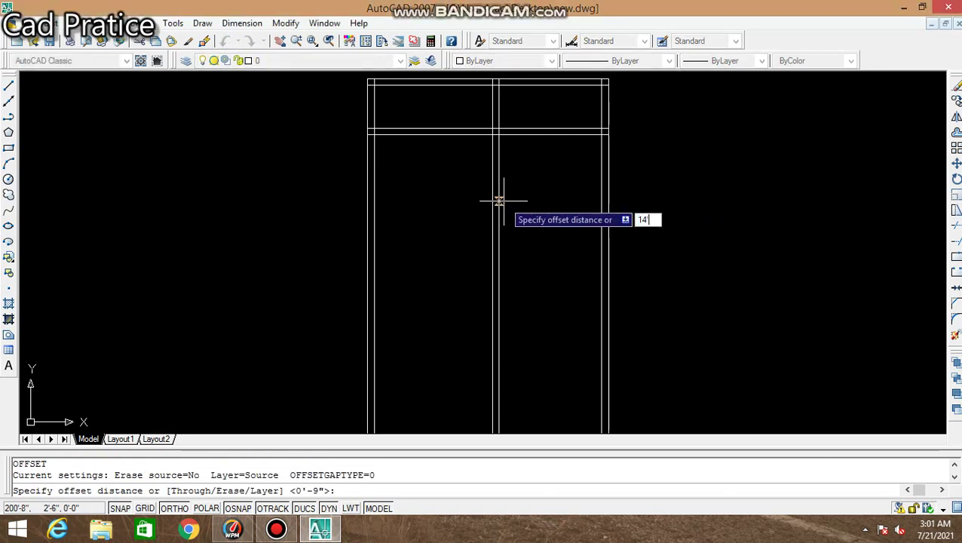
pyautogui.press('Return')
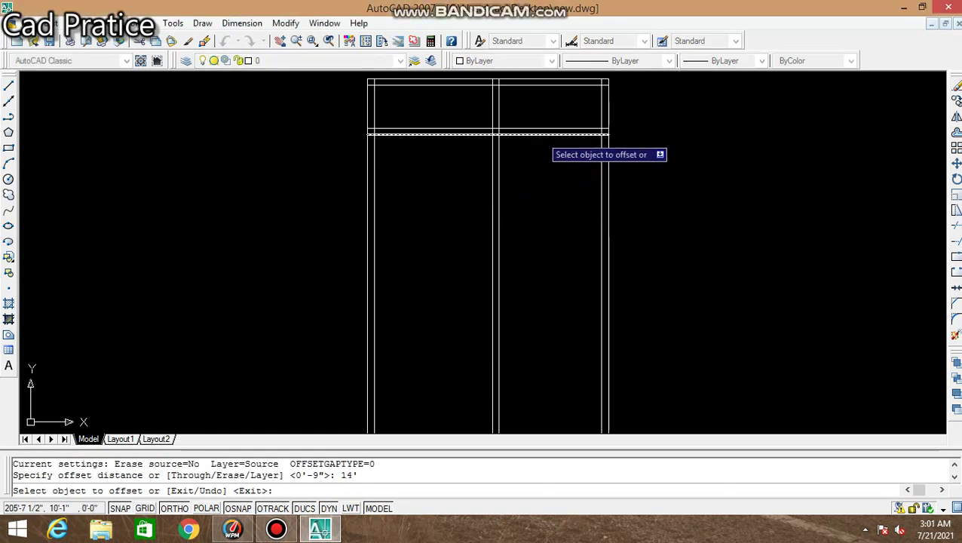
pyautogui.click(541, 136)
pyautogui.click(522, 228)
pyautogui.press('Escape')
# Step: Offset the new horizontal line 9 further down to complete the double-line wall
pyautogui.press('Return')
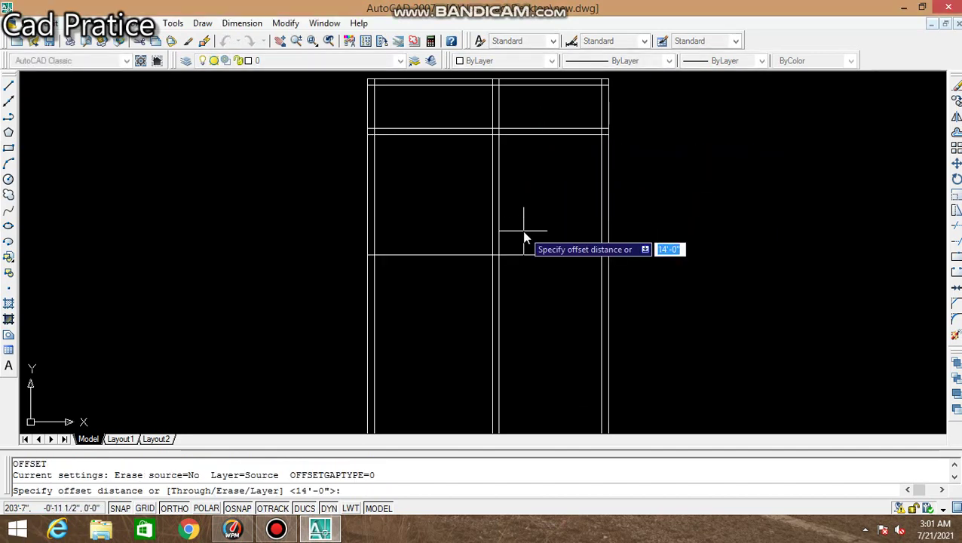
pyautogui.write('9')
pyautogui.press('Return')
pyautogui.click(535, 255)
pyautogui.click(540, 285)
pyautogui.press('Escape')
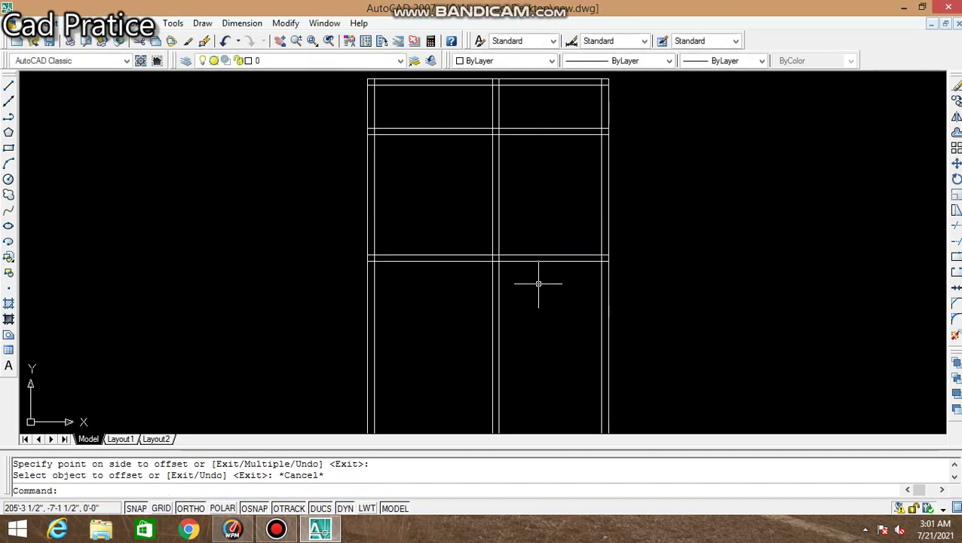
# Step: Trim the middle vertical wall lines back to the cross walls
pyautogui.write('tr')
pyautogui.press('Return')
pyautogui.press('Return')
pyautogui.click(474, 290)
pyautogui.click(528, 344)
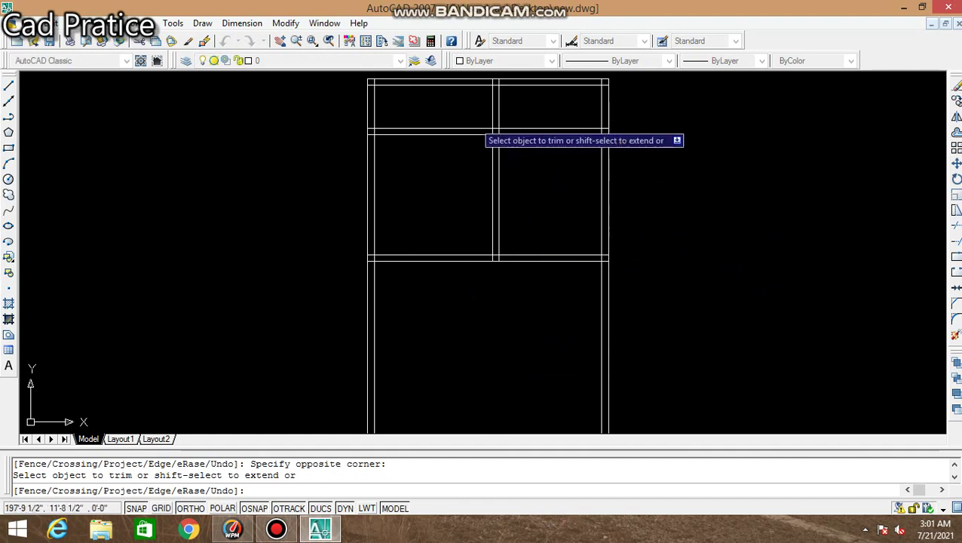
pyautogui.click(471, 113)
pyautogui.click(538, 108)
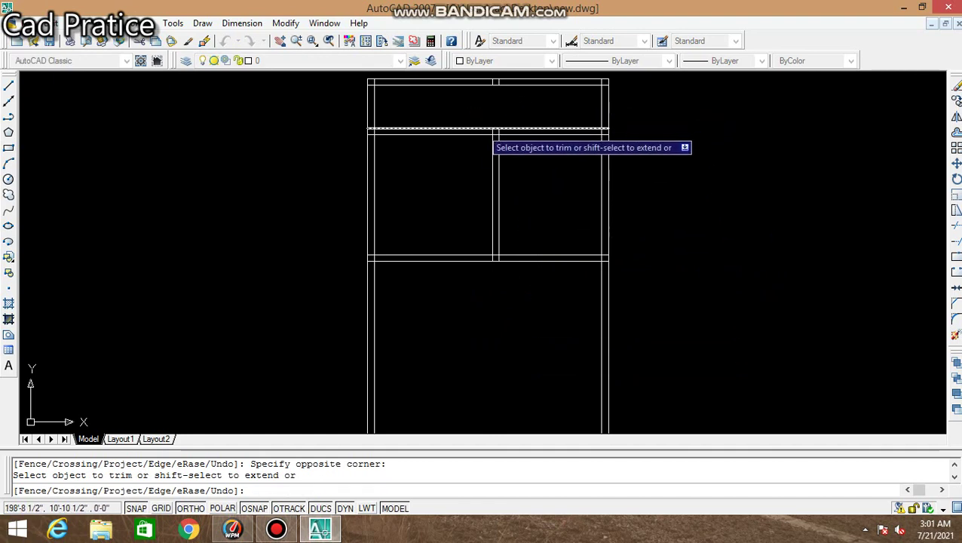
pyautogui.moveTo(434, 217); pyautogui.dragTo(434, 242, button='middle')
pyautogui.scroll(2, 444, 132)
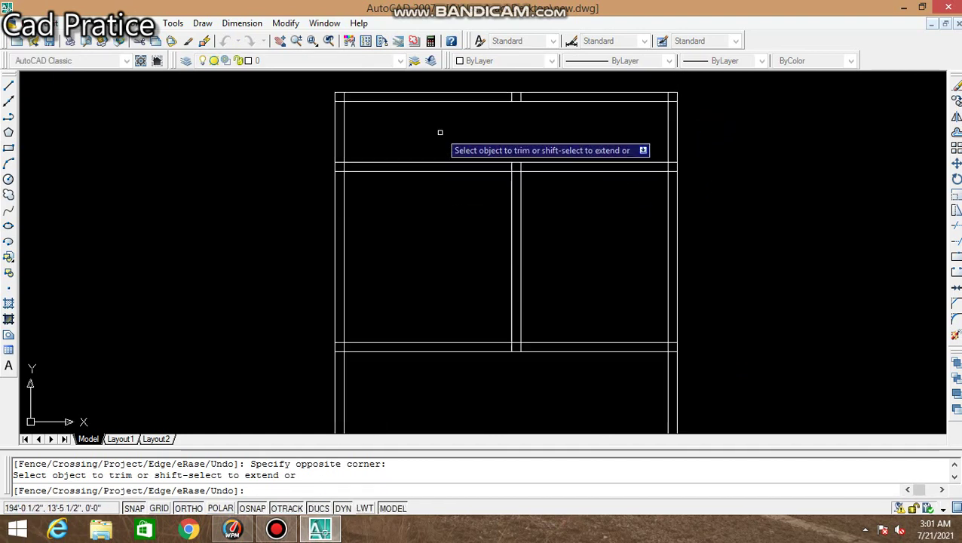
pyautogui.press('Escape')
# Step: Offset the left and right outer wall lines 6 inward as new partition lines
pyautogui.write('o')
pyautogui.press('Return')
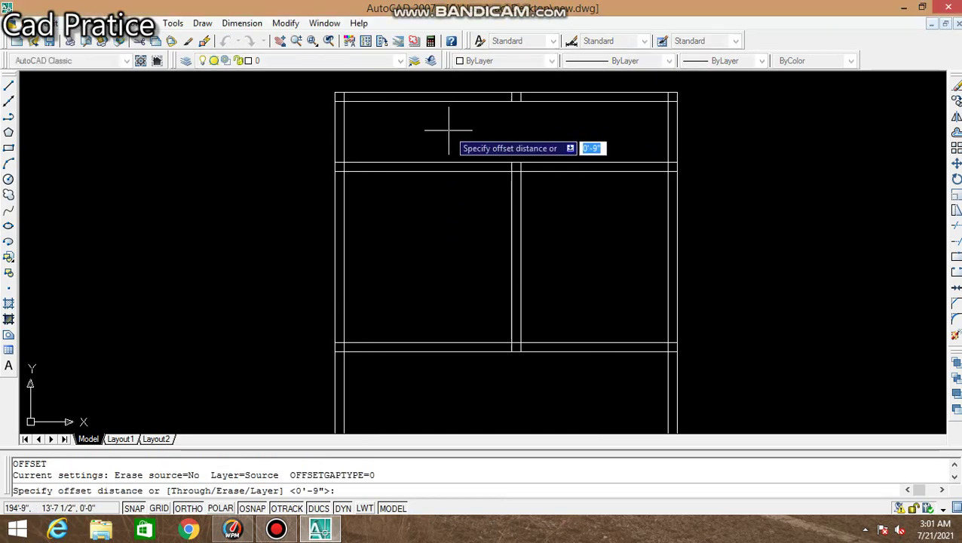
pyautogui.write('6')
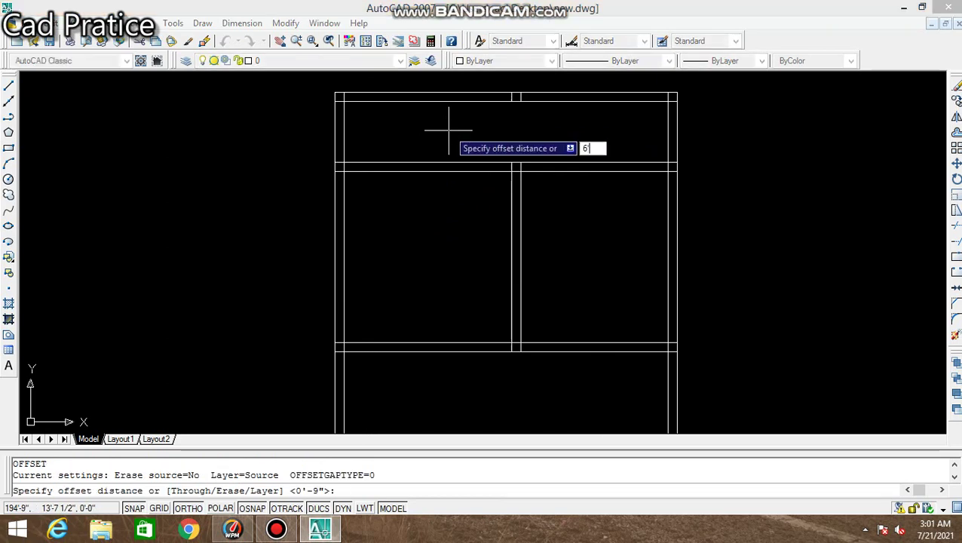
pyautogui.press('Return')
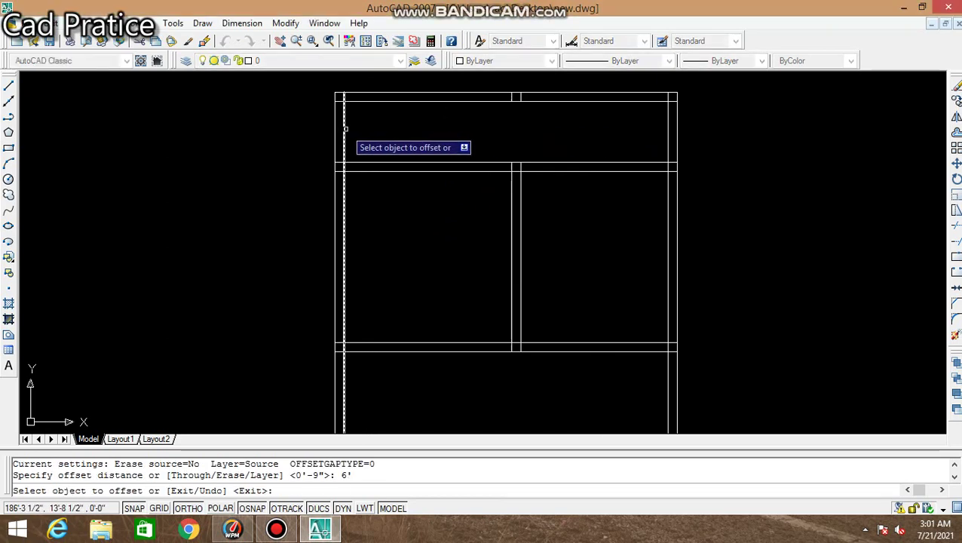
pyautogui.click(346, 130)
pyautogui.click(406, 127)
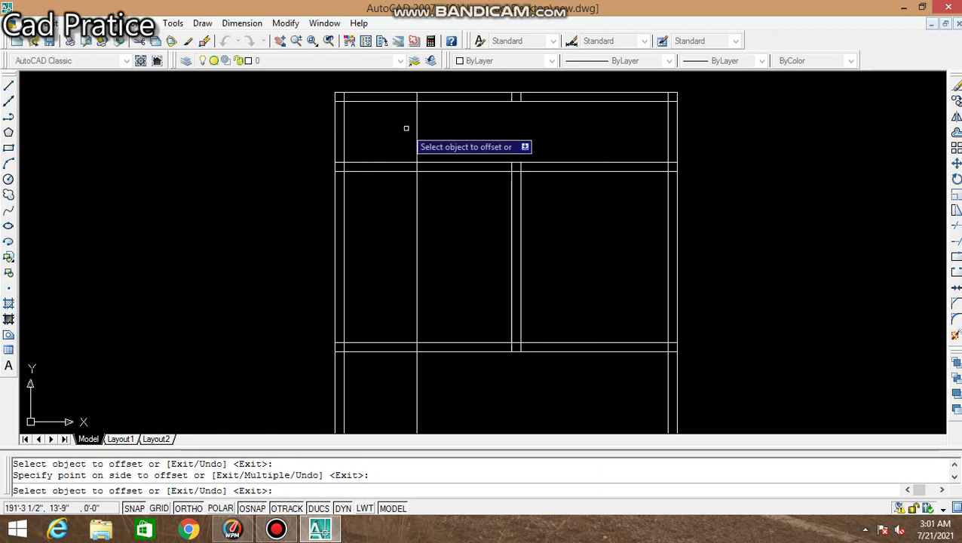
pyautogui.click(668, 120)
pyautogui.click(636, 120)
pyautogui.press('Escape')
# Step: Offset both partition lines inward again to make 4.5-inch double-line walls
pyautogui.write('o')
pyautogui.press('Return')
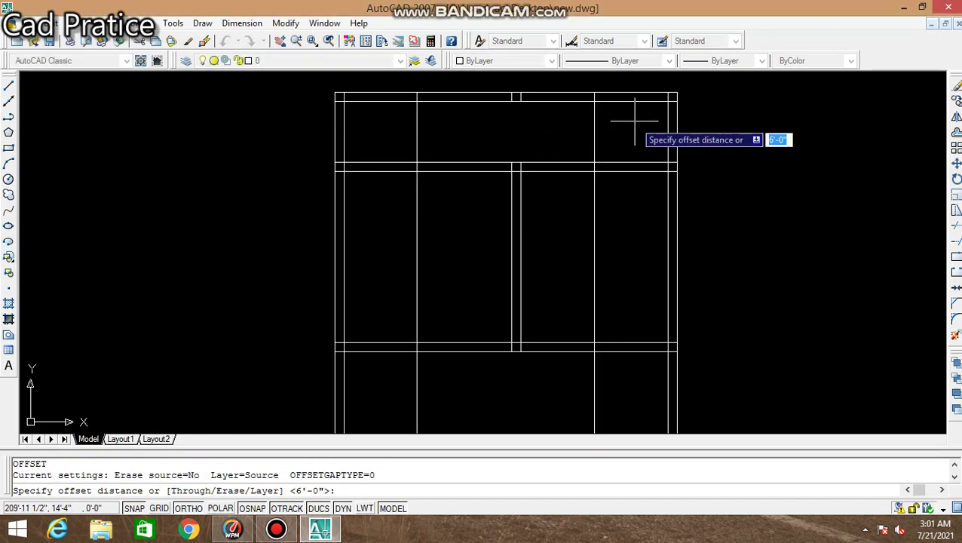
pyautogui.write('5')
pyautogui.press('Return')
pyautogui.click(595, 127)
pyautogui.click(555, 131)
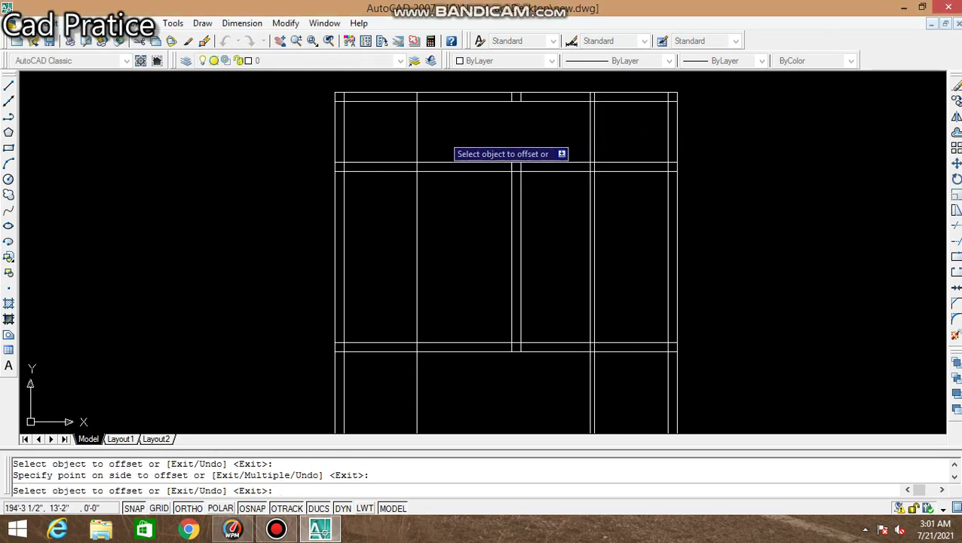
pyautogui.click(418, 138)
pyautogui.click(460, 140)
pyautogui.press('Escape')
# Step: Trim the excess partition segments in the top strip, lower wall and middle row
pyautogui.write('tr')
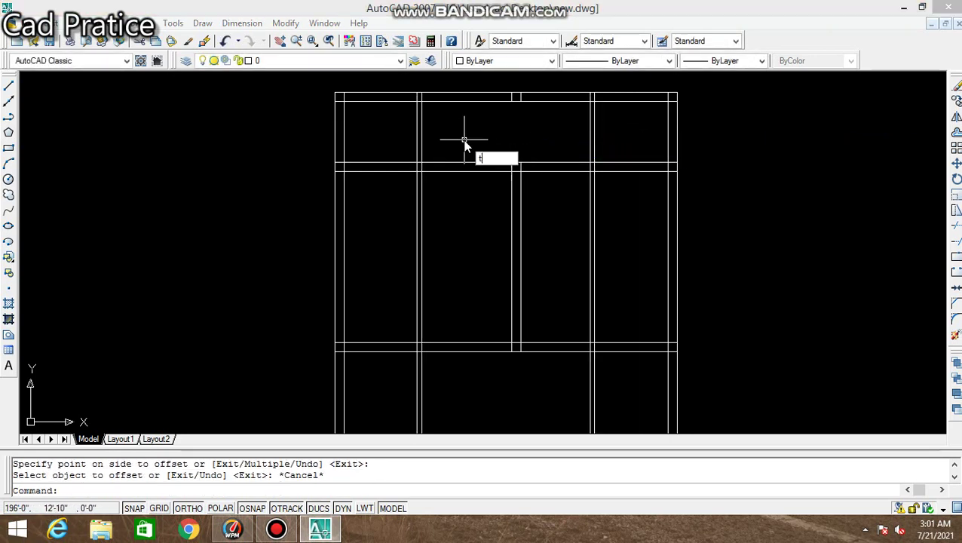
pyautogui.press('Return')
pyautogui.press('Return')
pyautogui.click(387, 206)
pyautogui.click(452, 251)
pyautogui.click(391, 375)
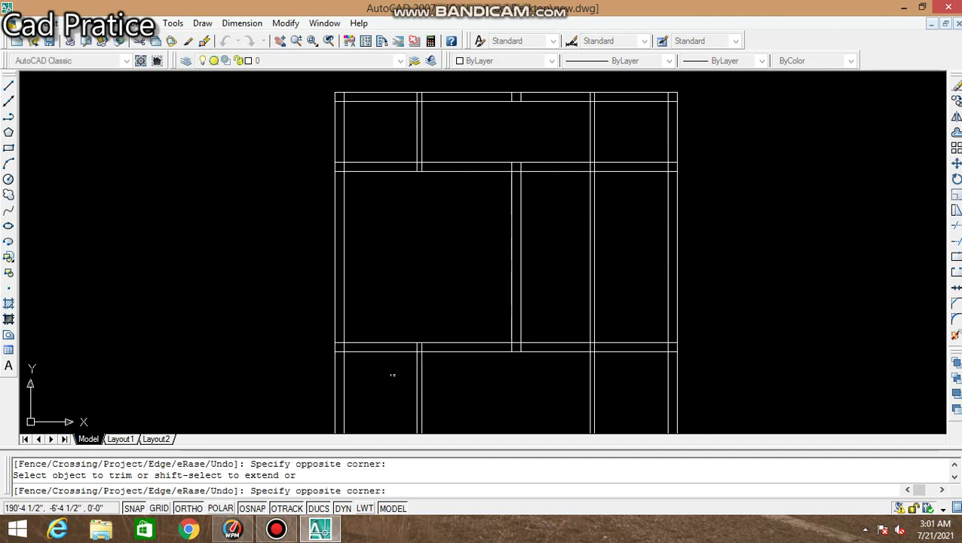
pyautogui.click(590, 421)
pyautogui.click(540, 215)
pyautogui.click(624, 272)
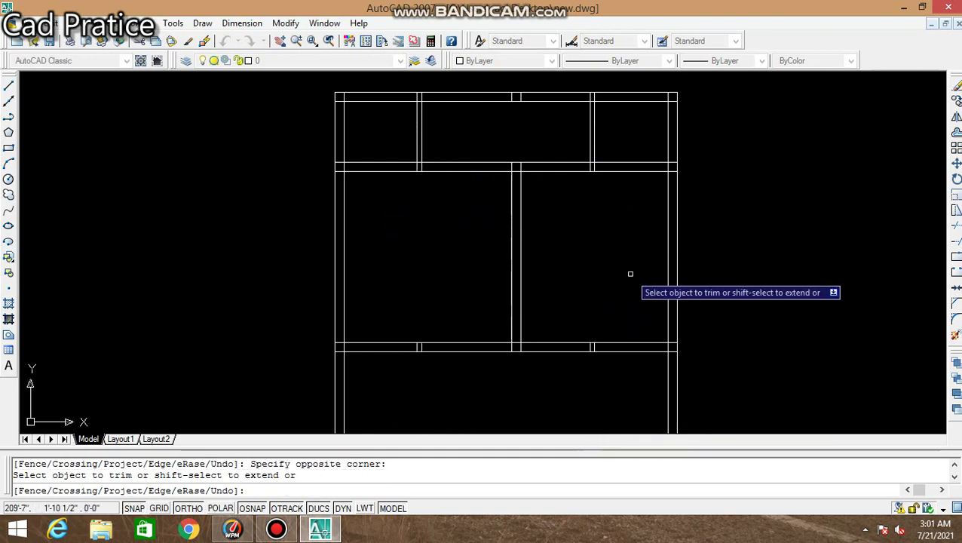
pyautogui.press('Escape')
# Step: Trim the partition pieces above the top wall and clean up the top-left corner junctions
pyautogui.write('tr')
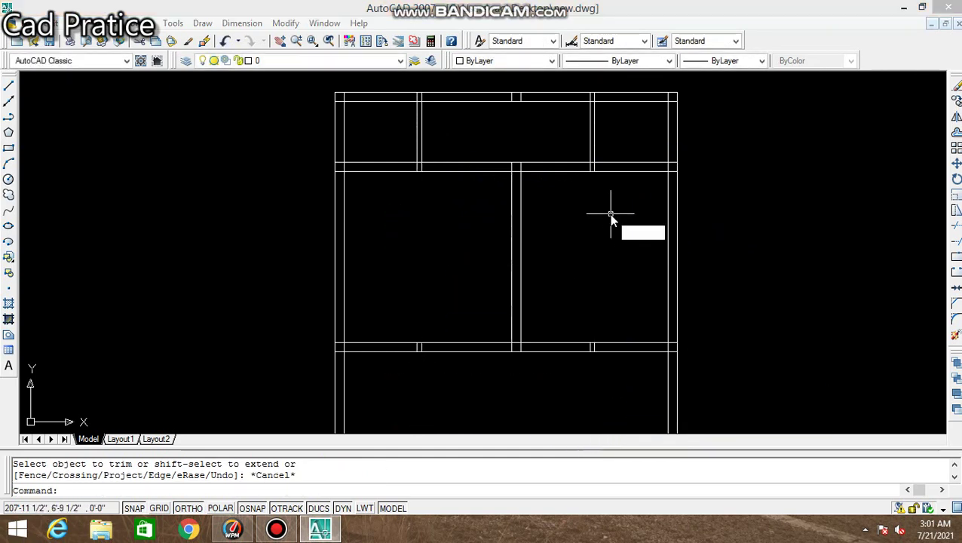
pyautogui.press('Return')
pyautogui.press('Return')
pyautogui.scroll(3, 411, 102)
pyautogui.click(404, 95)
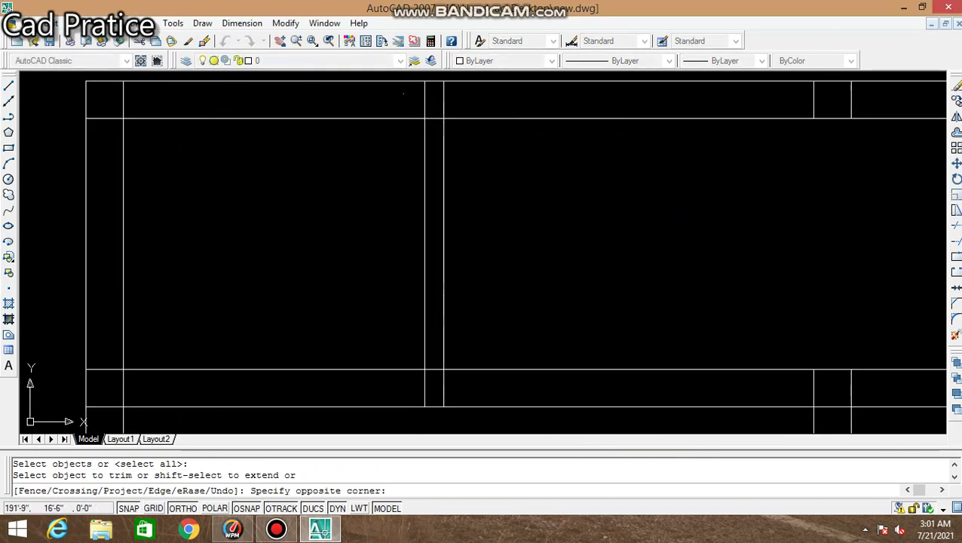
pyautogui.click(475, 104)
pyautogui.click(433, 126)
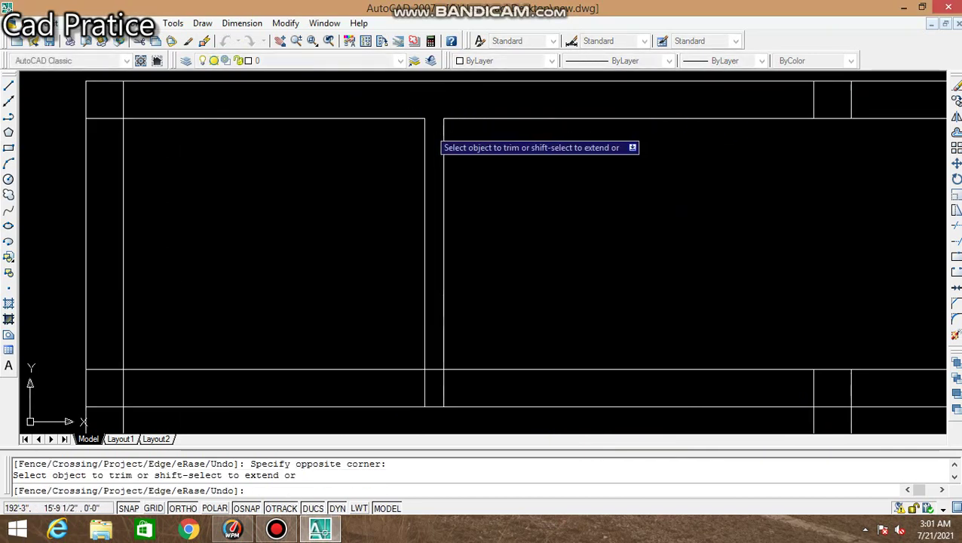
pyautogui.click(172, 98)
pyautogui.click(115, 100)
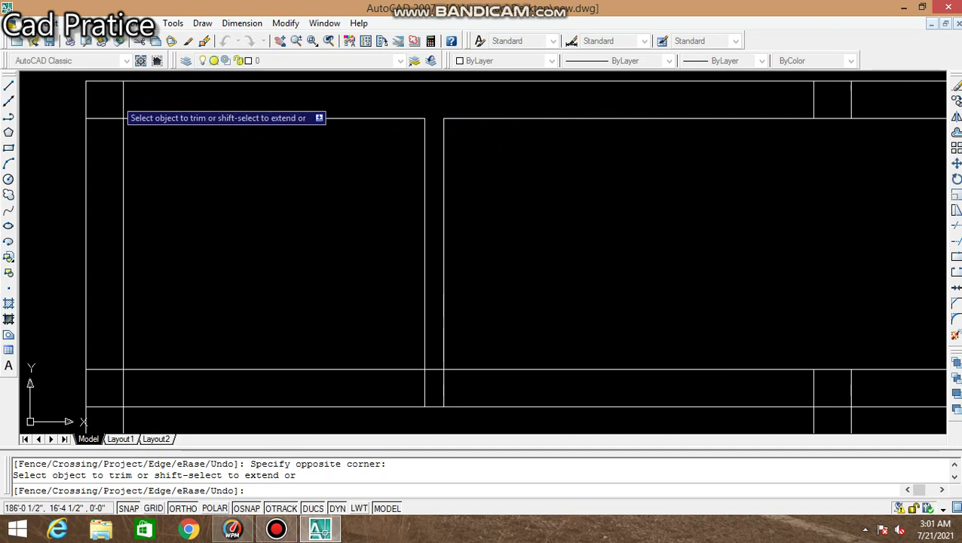
pyautogui.click(149, 103)
pyautogui.click(113, 98)
pyautogui.click(110, 103)
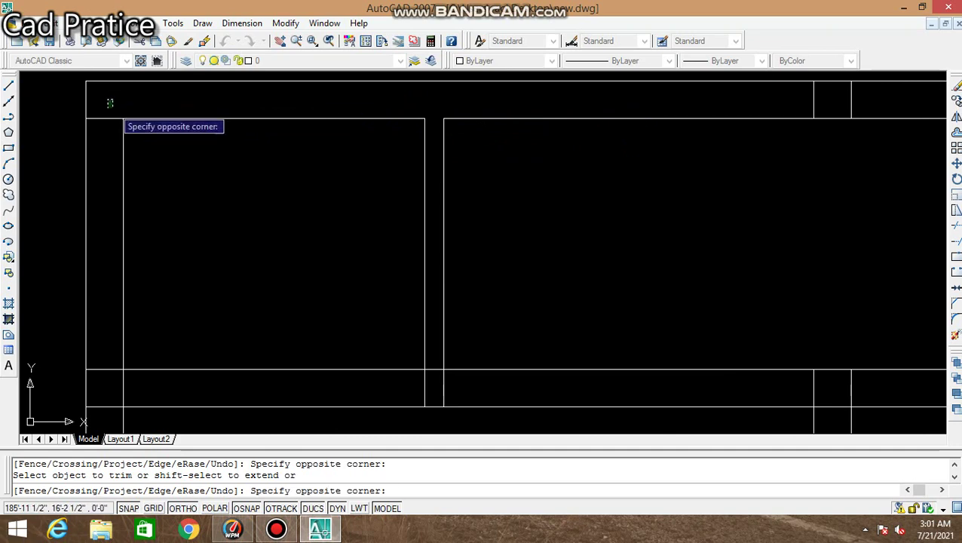
pyautogui.click(119, 129)
pyautogui.scroll(-3, 478, 172)
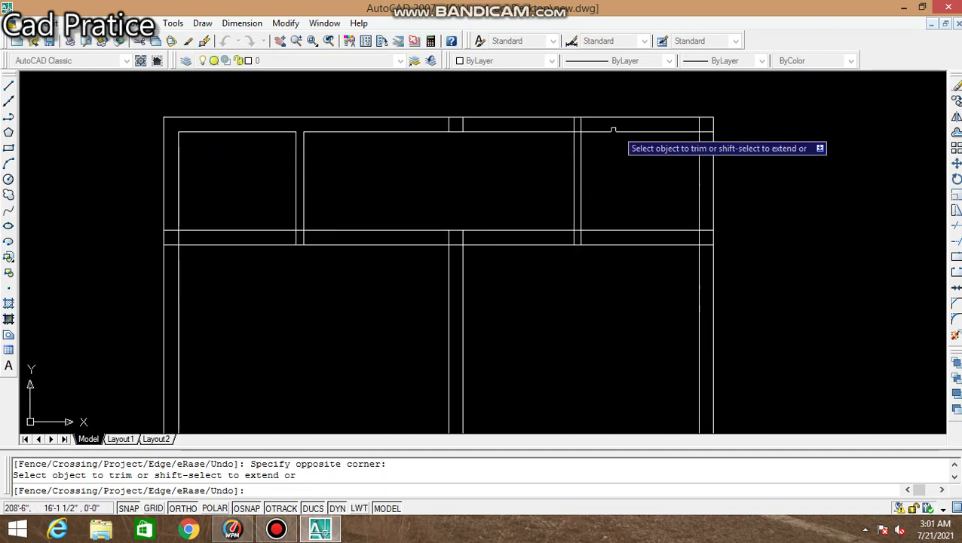
pyautogui.scroll(2, 701, 124)
# Step: Trim the top-right corner and the right wall junctions beside the right room
pyautogui.click(701, 124)
pyautogui.click(710, 124)
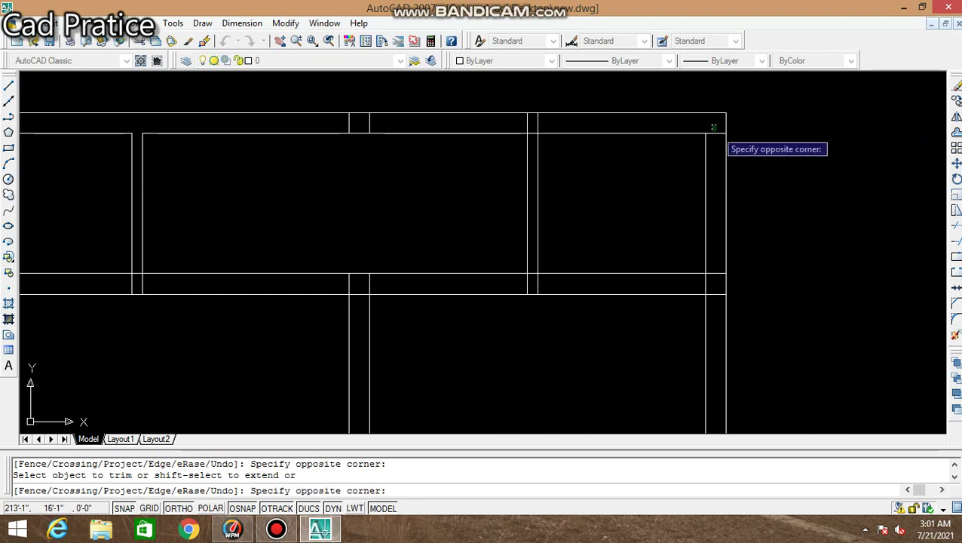
pyautogui.click(718, 136)
pyautogui.click(714, 267)
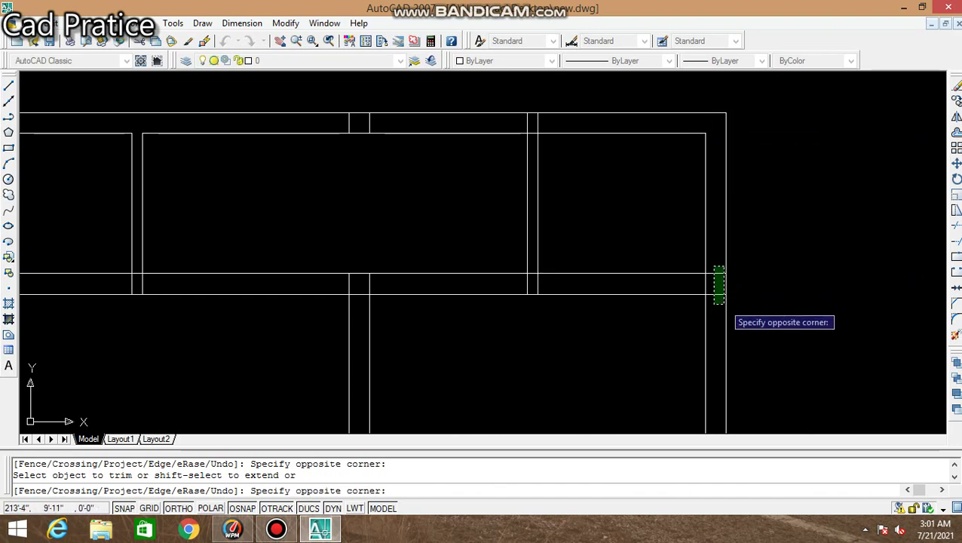
pyautogui.click(725, 304)
pyautogui.click(719, 287)
pyautogui.click(688, 279)
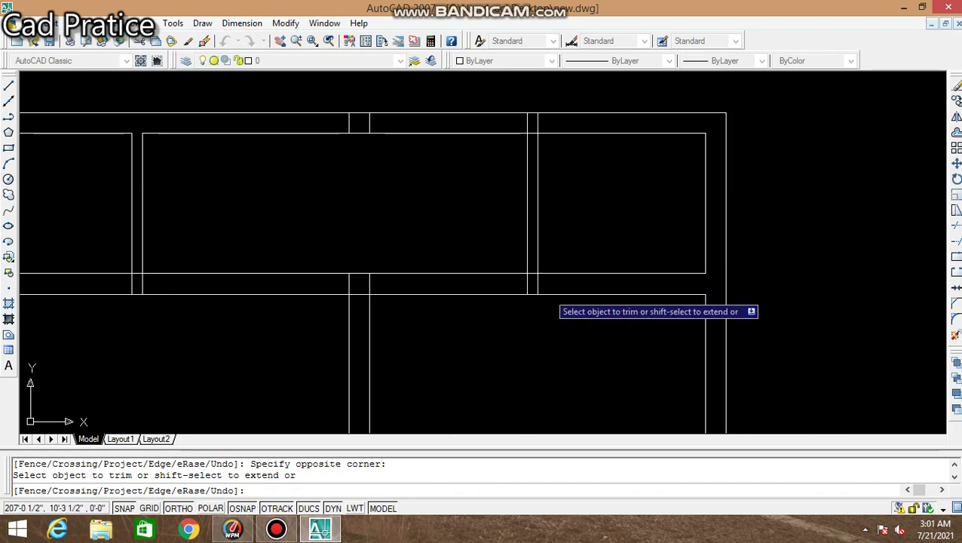
pyautogui.click(558, 282)
pyautogui.click(520, 277)
pyautogui.scroll(2, 532, 266)
pyautogui.click(531, 265)
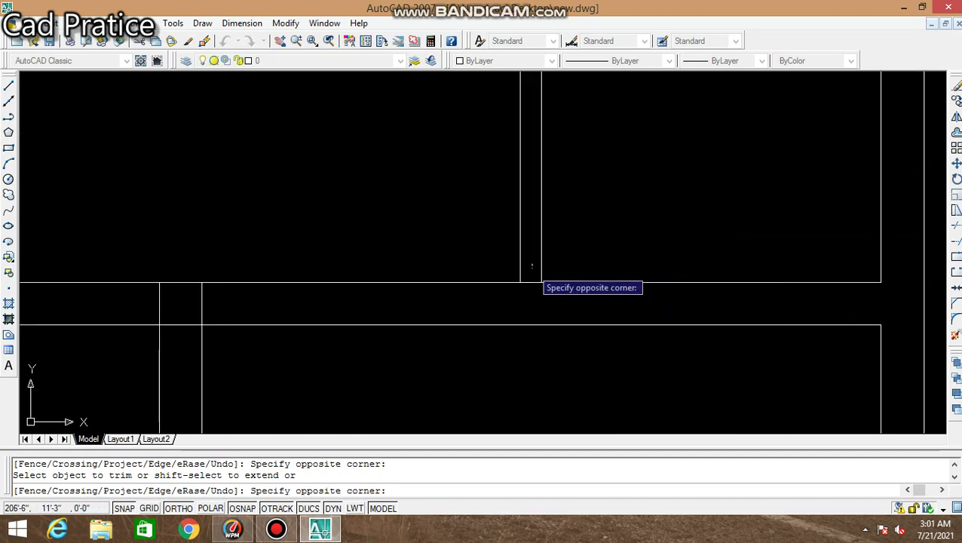
pyautogui.scroll(-2, 445, 302)
pyautogui.scroll(1, 368, 317)
# Step: Clear the partition lines crossing the horizontal wall, then finish trimming and zoom out
pyautogui.click(368, 317)
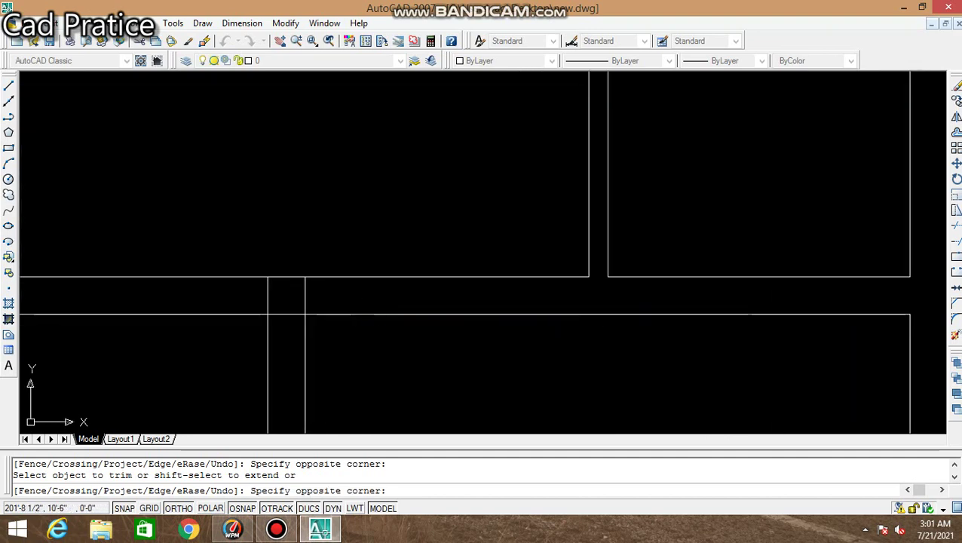
pyautogui.click(257, 300)
pyautogui.click(286, 297)
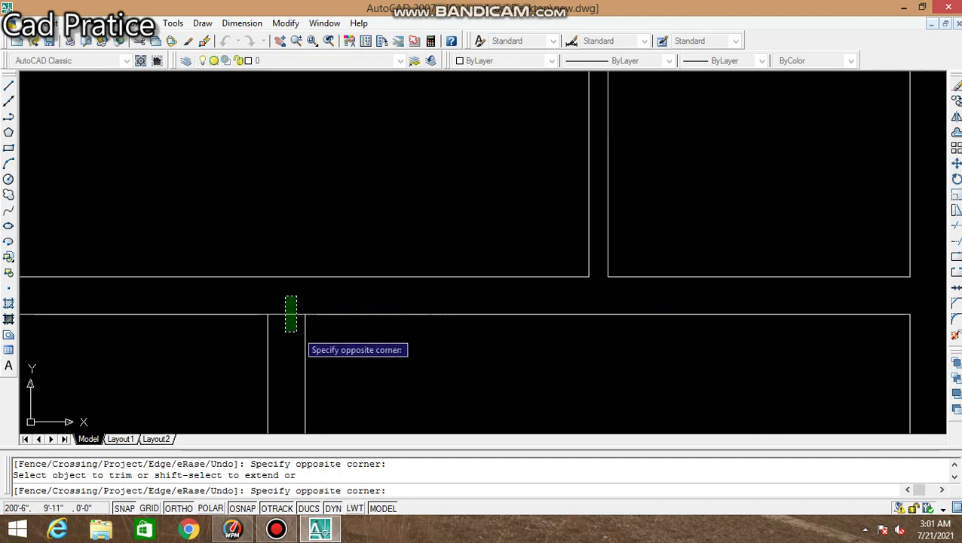
pyautogui.click(295, 331)
pyautogui.scroll(-1, 293, 323)
pyautogui.scroll(-1, 242, 336)
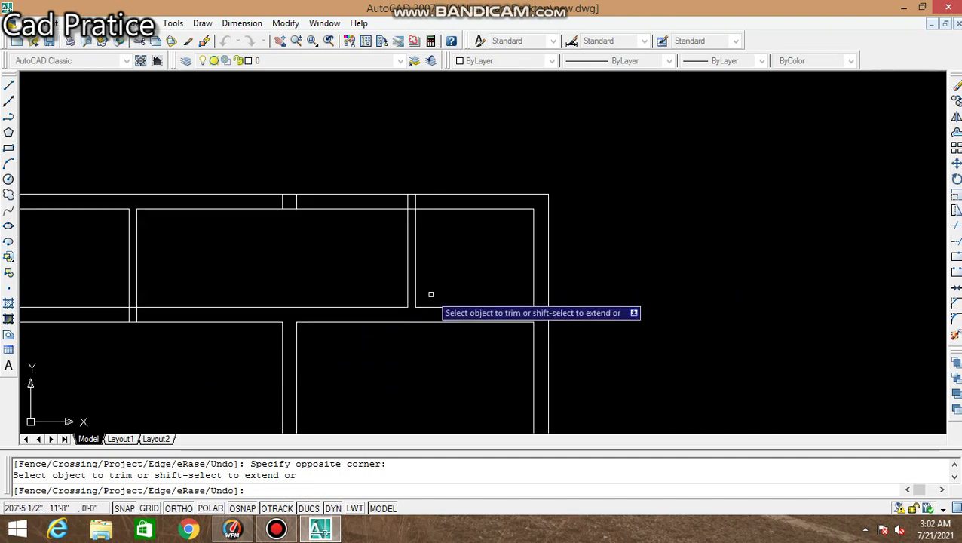
pyautogui.scroll(-1, 430, 294)
pyautogui.doubleClick(500, 313)
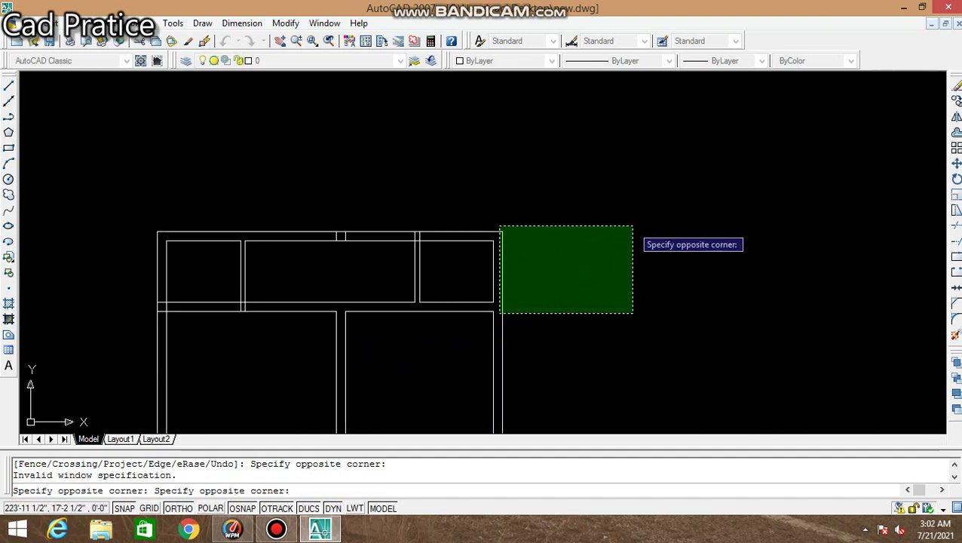
pyautogui.press('Escape')
pyautogui.press('Escape')
pyautogui.scroll(-2, 585, 275)
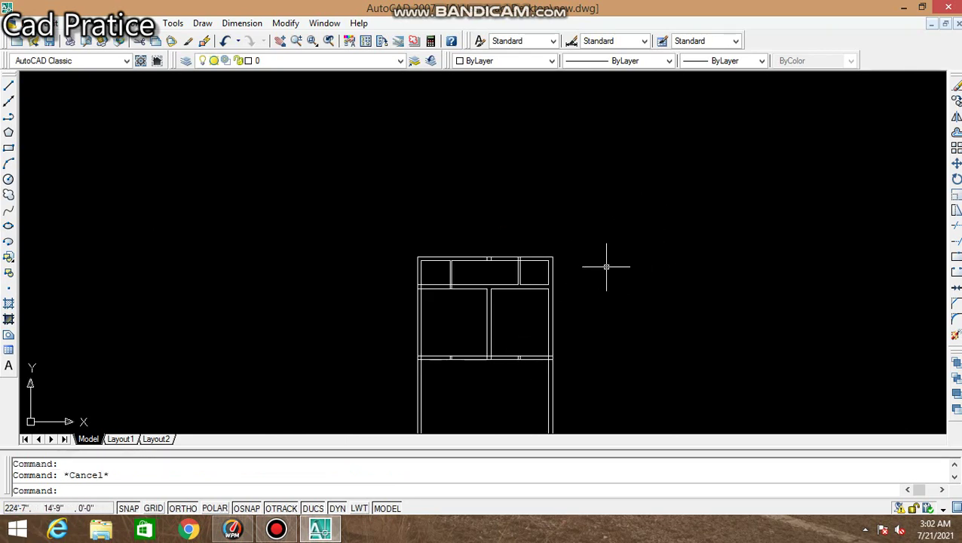
# Step: Trim the overlapping horizontal segments at the junction between the two vertical walls
pyautogui.scroll(2, 671, 255)
pyautogui.moveTo(684, 195); pyautogui.dragTo(755, 124, button='middle')
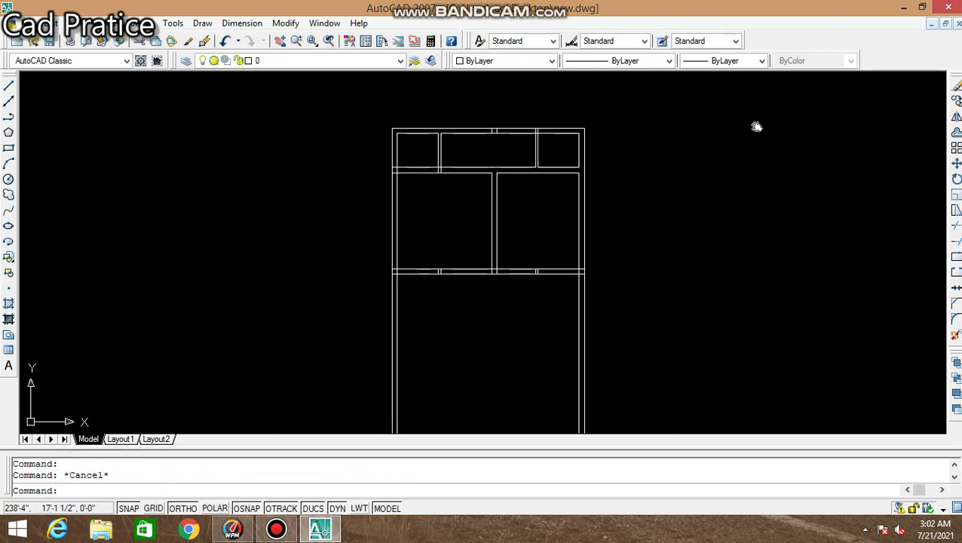
pyautogui.scroll(1, 497, 153)
pyautogui.scroll(3, 481, 159)
pyautogui.scroll(-1, 483, 159)
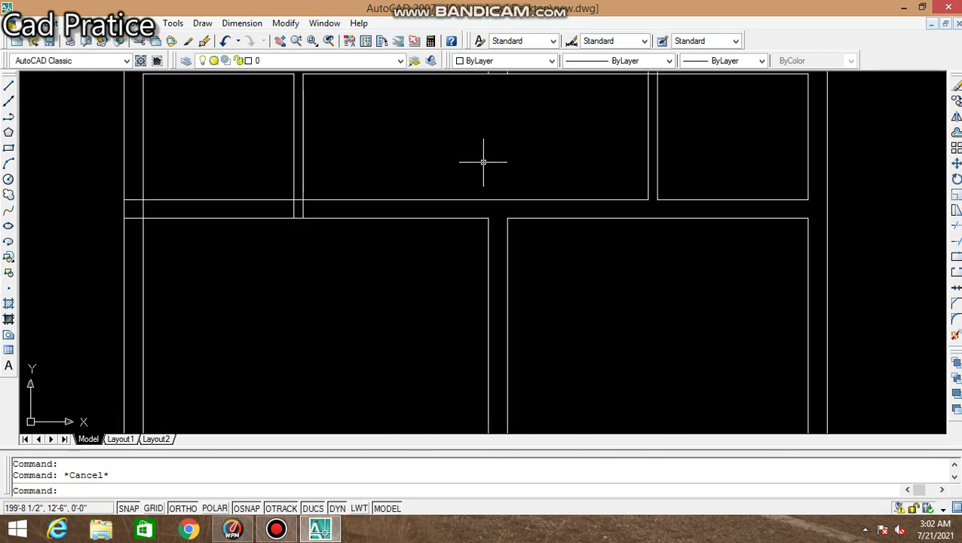
pyautogui.scroll(-1, 488, 169)
pyautogui.write('tr')
pyautogui.press('Return')
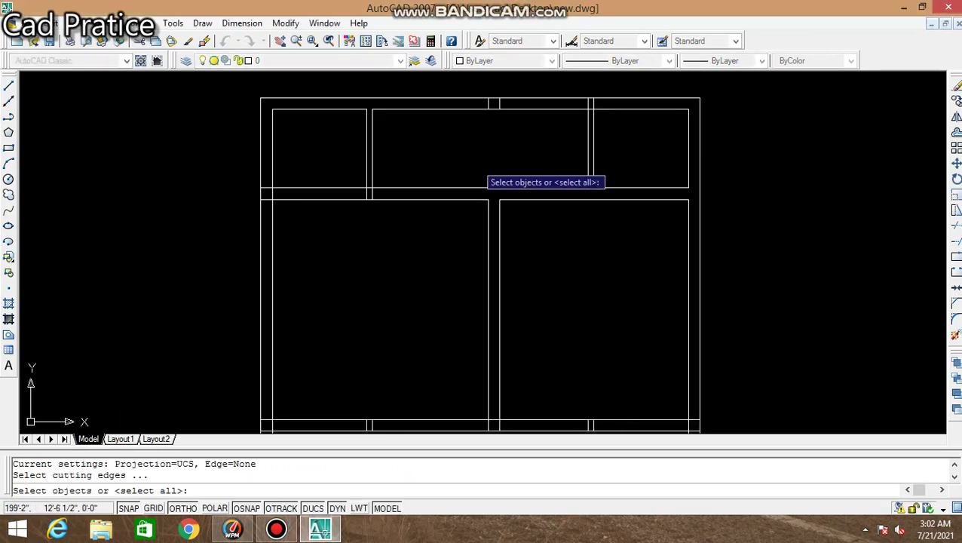
pyautogui.press('Return')
pyautogui.scroll(3, 378, 200)
pyautogui.click(345, 194)
pyautogui.click(398, 202)
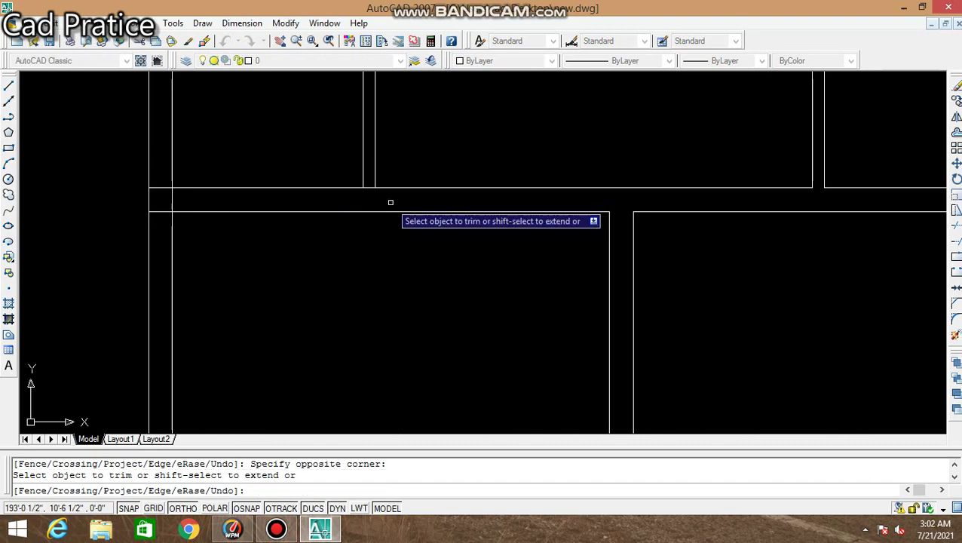
pyautogui.scroll(3, 390, 201)
pyautogui.click(372, 171)
pyautogui.click(377, 188)
pyautogui.scroll(-2, 377, 188)
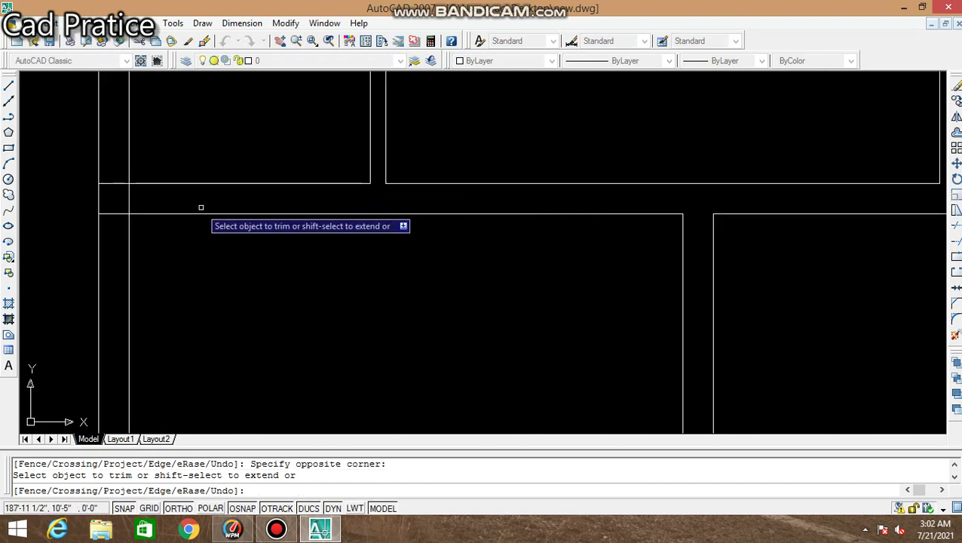
# Step: Trim the remaining overlapping wall segments at the left junction and view the whole plan
pyautogui.click(111, 224)
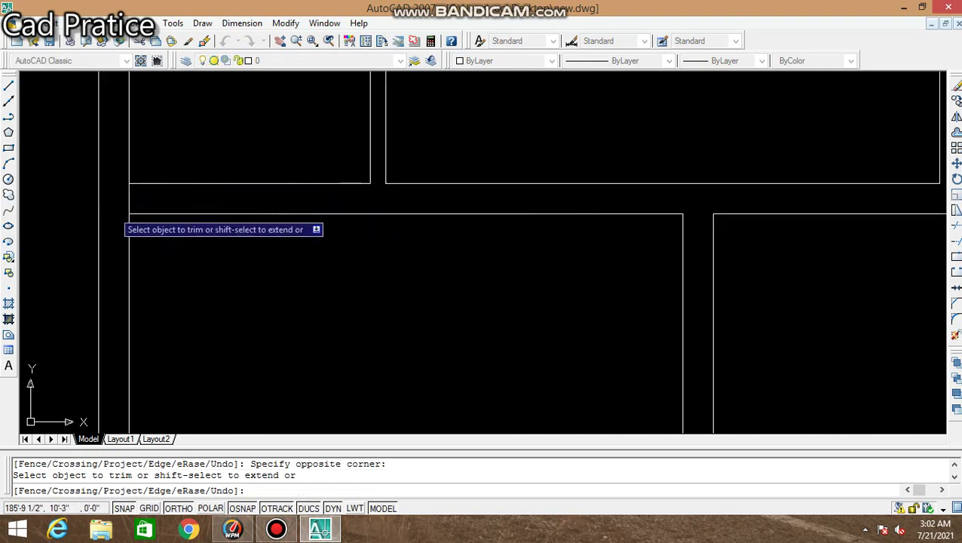
pyautogui.click(113, 189)
pyautogui.click(144, 210)
pyautogui.scroll(-2, 458, 214)
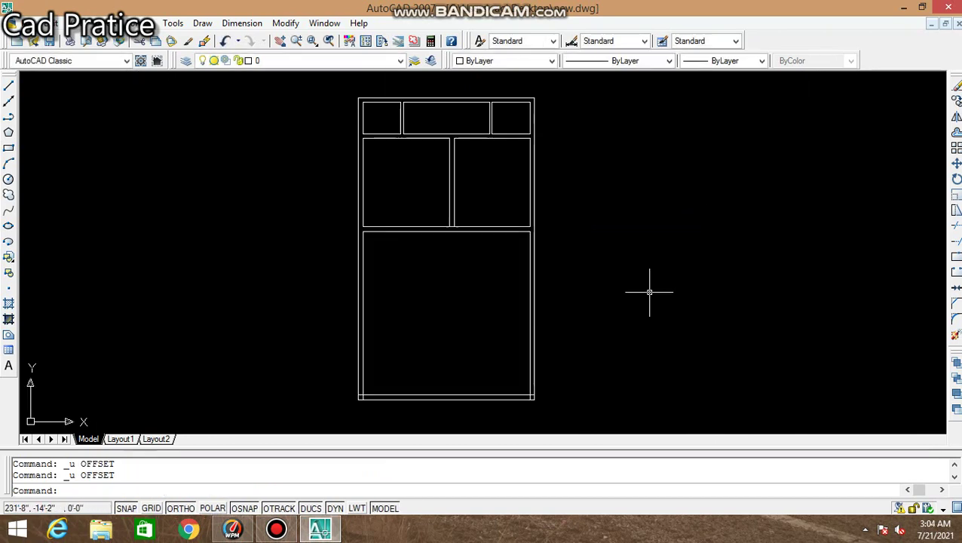
pyautogui.scroll(1, 553, 273)
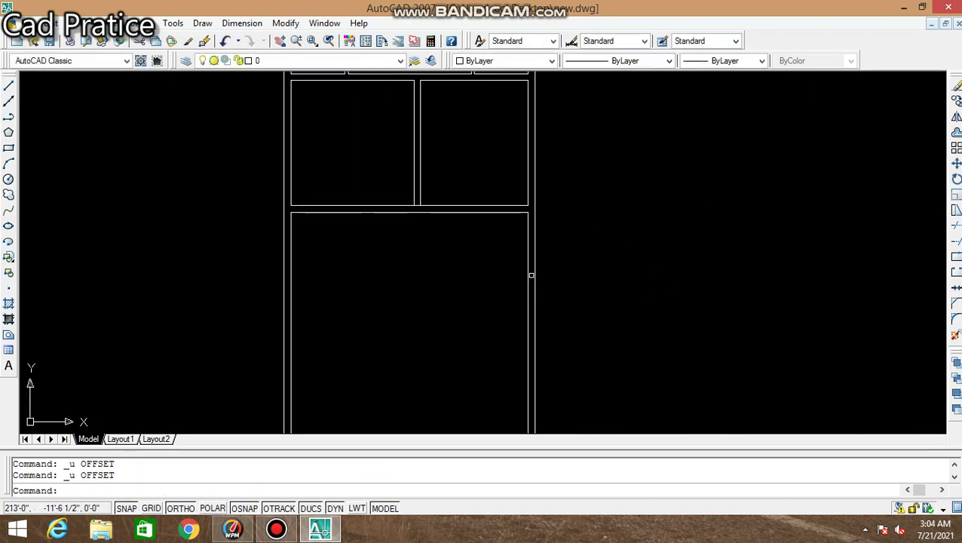
pyautogui.scroll(-4, 537, 273)
pyautogui.scroll(2, 543, 273)
pyautogui.scroll(2, 554, 273)
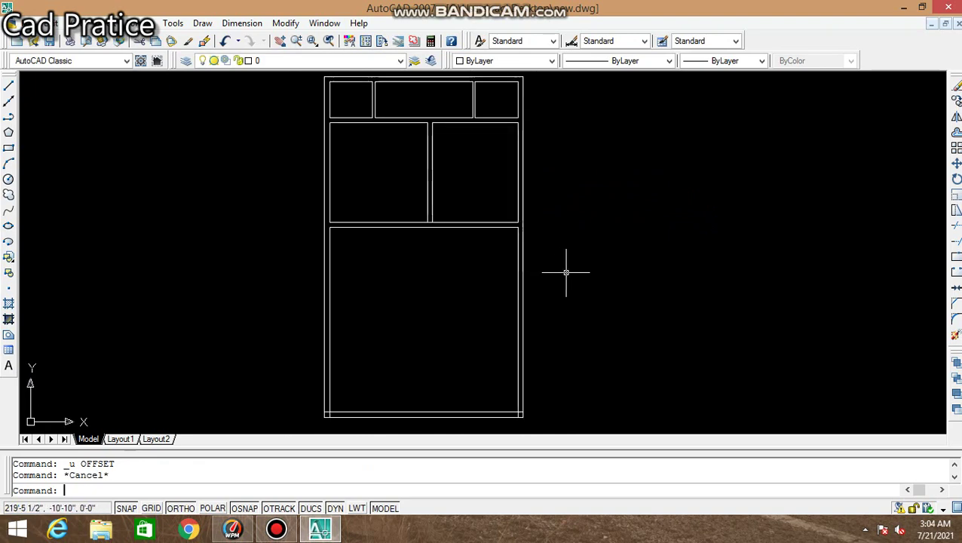
# Step: Offset the lower room's top line 9.3' down into the room
pyautogui.write('o')
pyautogui.press('Return')
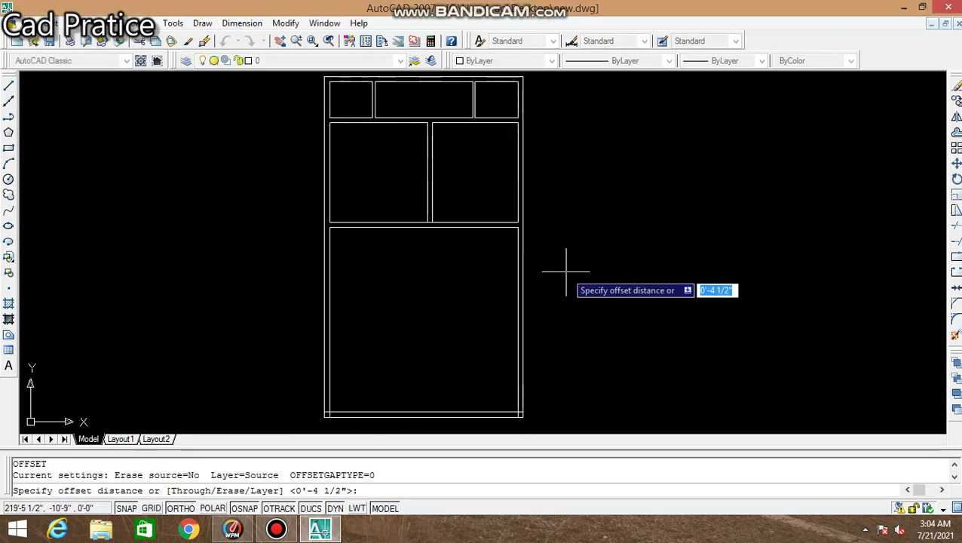
pyautogui.write('9.3')
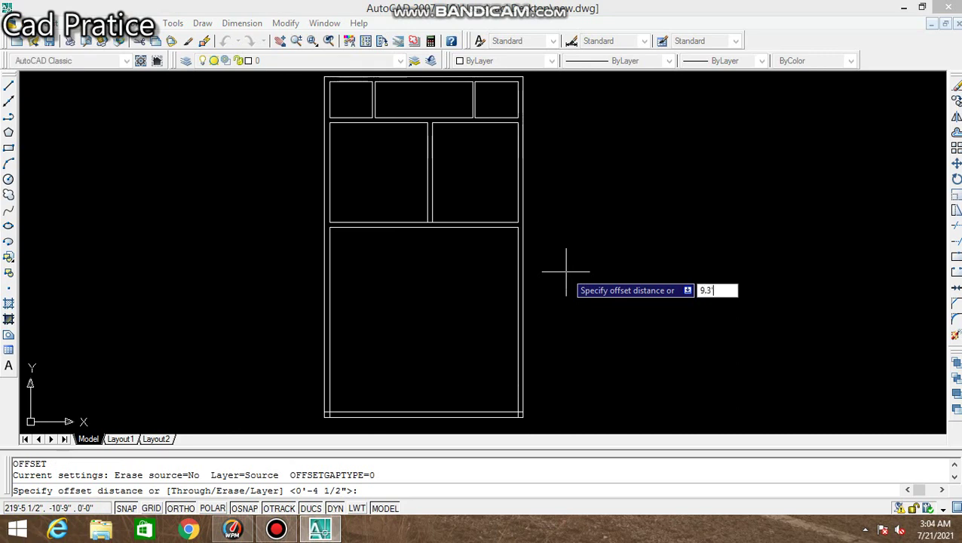
pyautogui.press('Return')
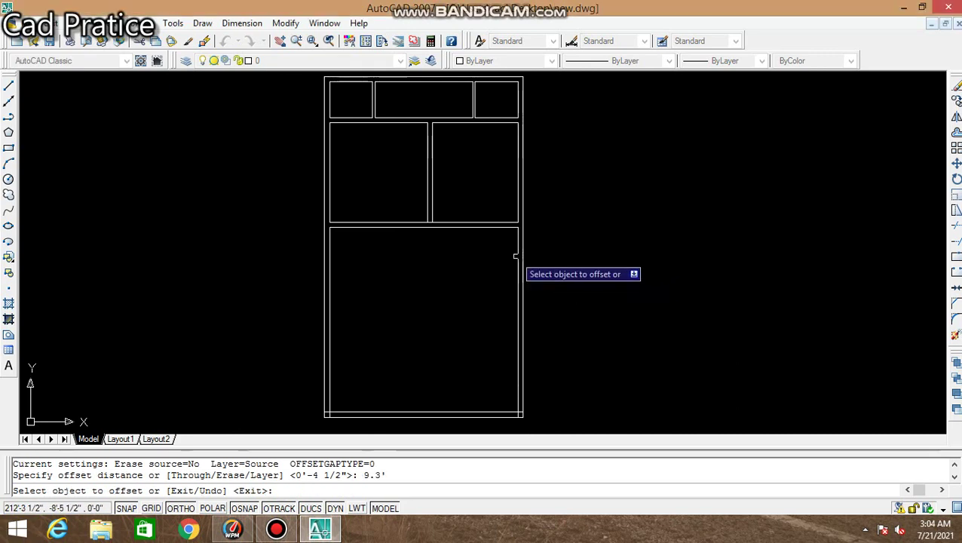
pyautogui.click(500, 226)
pyautogui.click(492, 261)
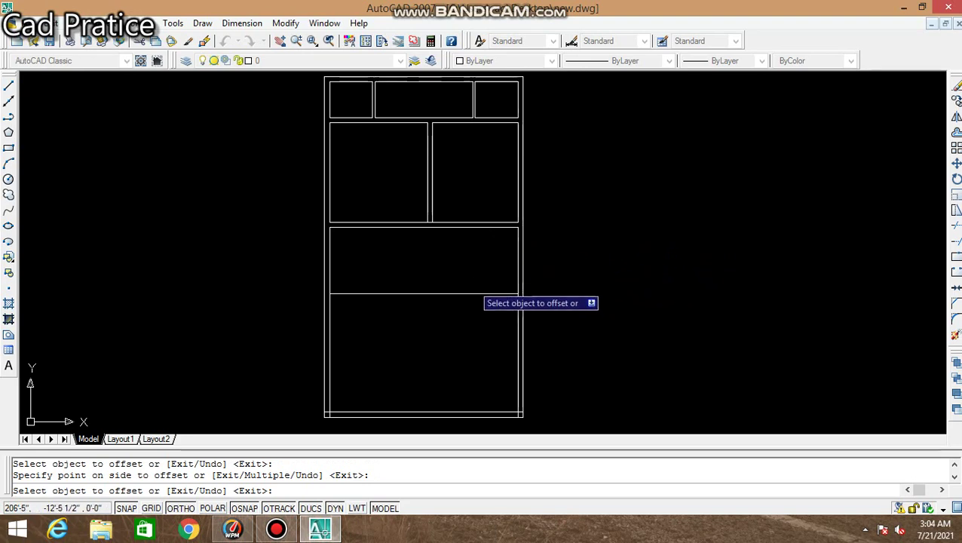
pyautogui.press('Escape')
# Step: Offset the room's right wall line 7' to the left
pyautogui.write('o')
pyautogui.press('Return')
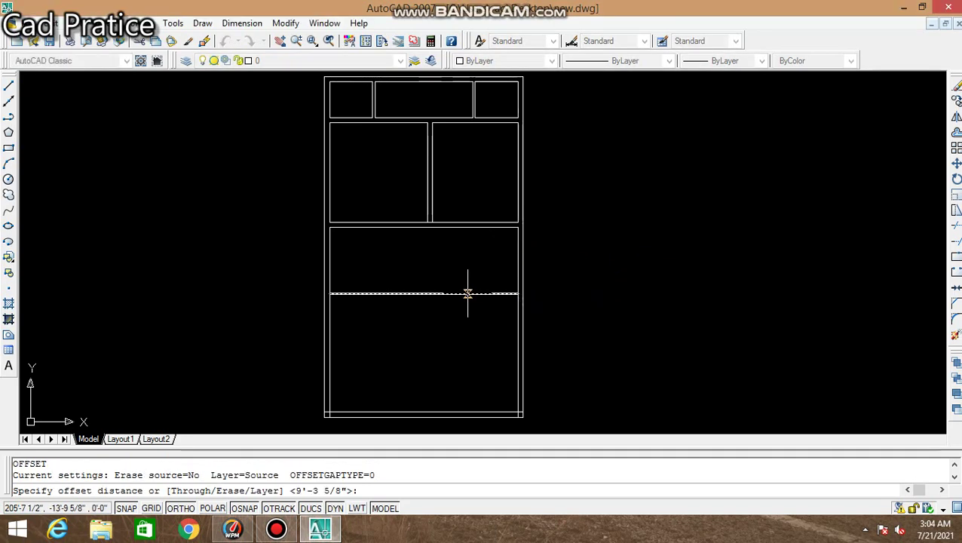
pyautogui.write('7')
pyautogui.press('Return')
pyautogui.click(519, 256)
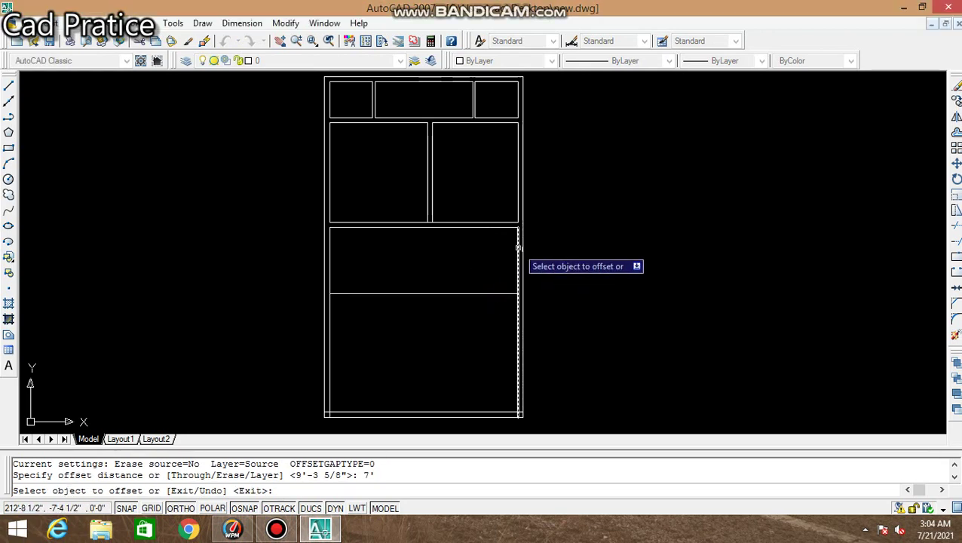
pyautogui.click(478, 256)
pyautogui.press('Escape')
# Step: Offset both new vertical and horizontal lines 9" to form double-line walls
pyautogui.write('o')
pyautogui.press('Return')
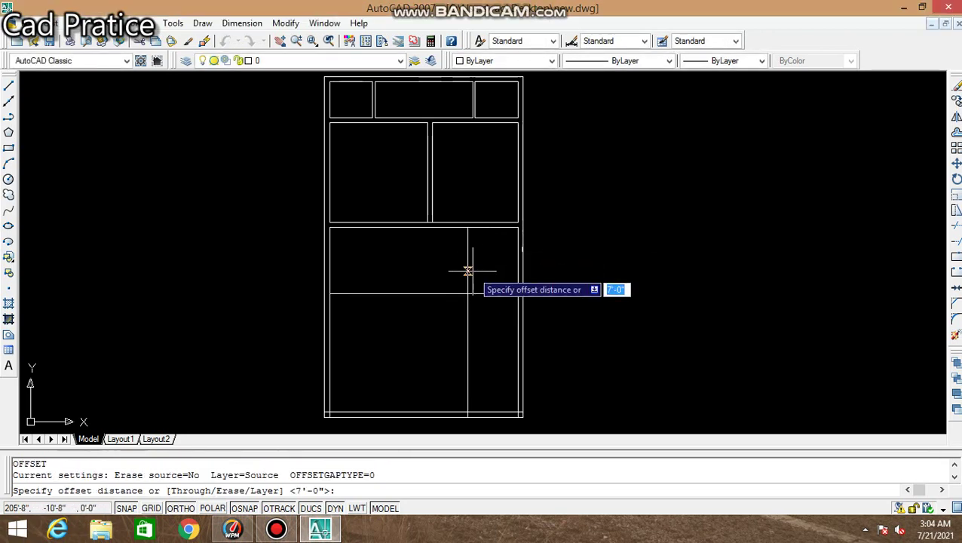
pyautogui.write('9')
pyautogui.press('Return')
pyautogui.click(469, 264)
pyautogui.click(462, 264)
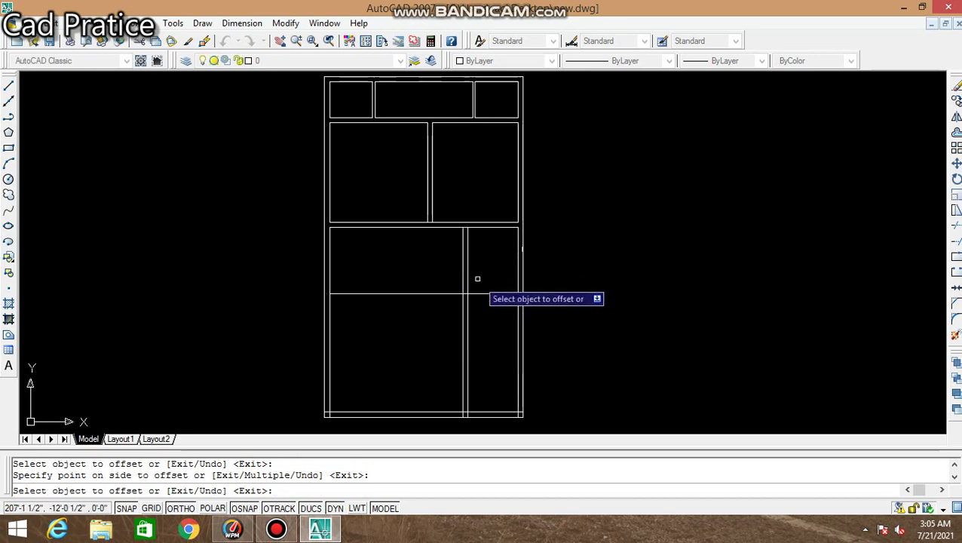
pyautogui.click(487, 293)
pyautogui.click(489, 324)
pyautogui.press('Escape')
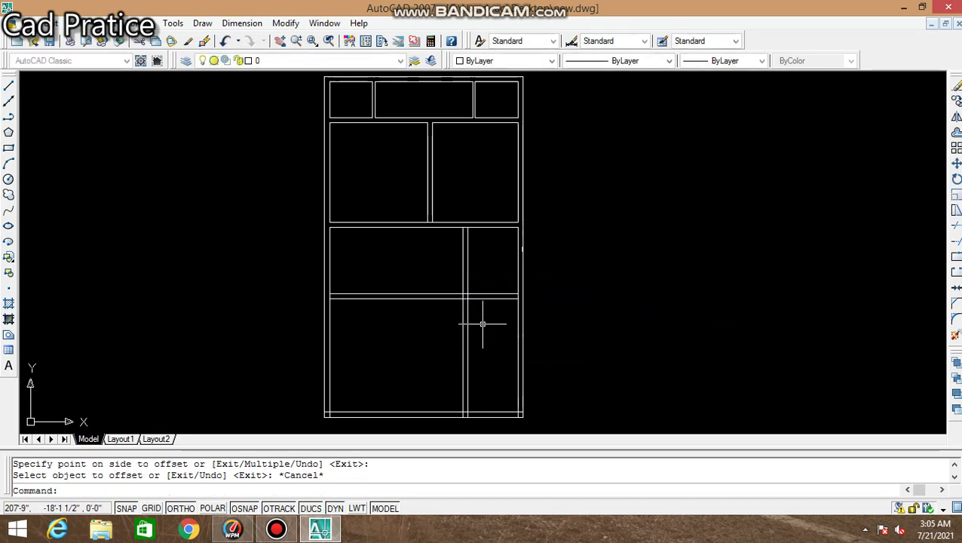
# Step: Trim the partition lines below the new cross wall, redoing it after an undo
pyautogui.write('tr')
pyautogui.press('Return')
pyautogui.press('Return')
pyautogui.click(477, 353)
pyautogui.click(408, 282)
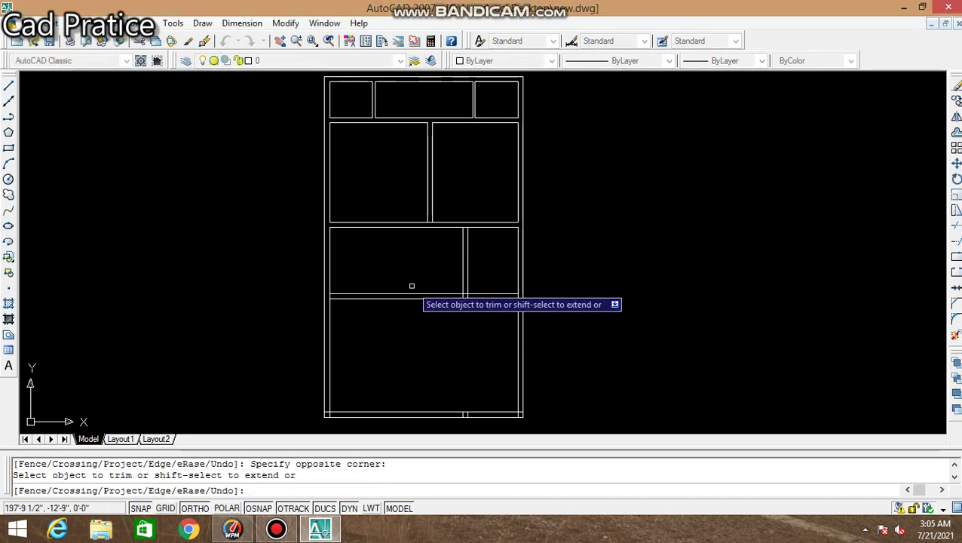
pyautogui.click(403, 278)
pyautogui.click(425, 307)
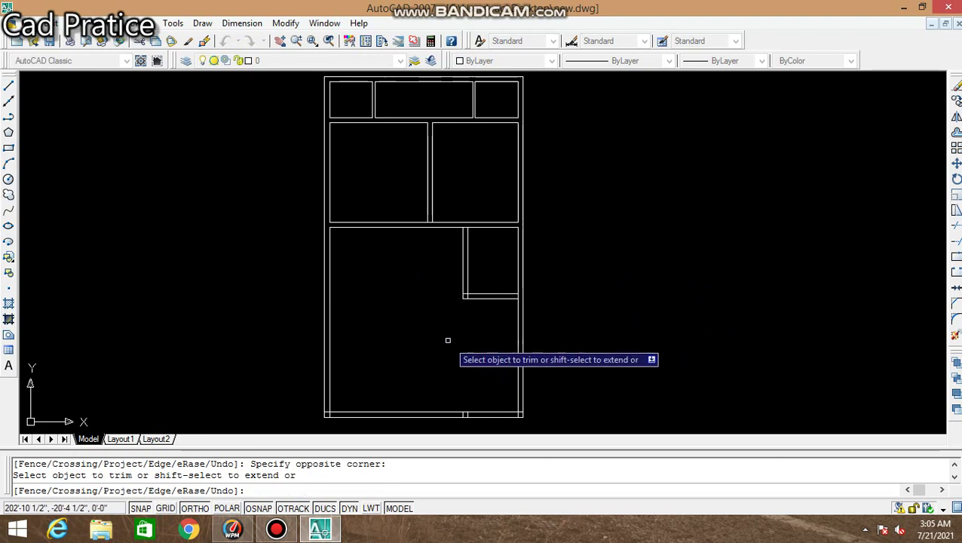
pyautogui.press('Escape')
pyautogui.hotkey('ctrl', 'z')
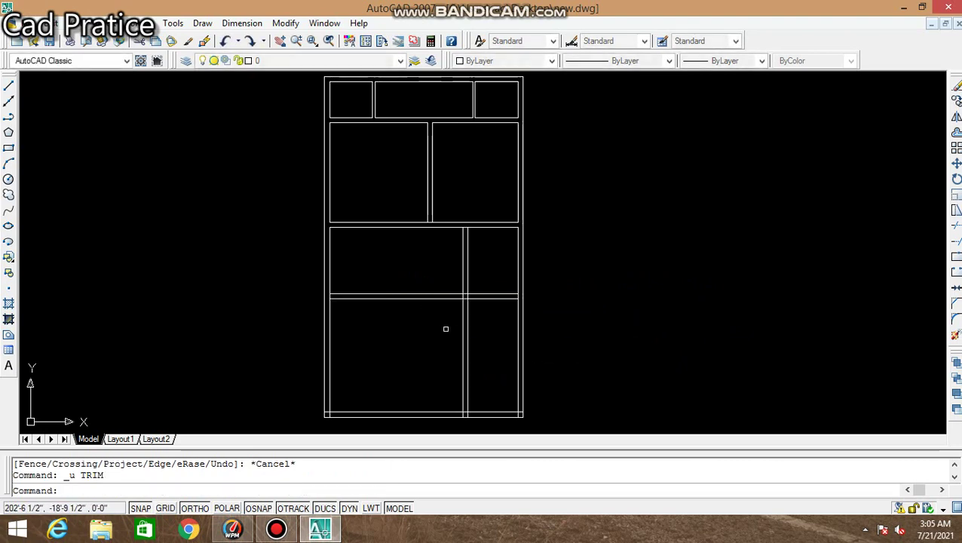
pyautogui.write('tr')
pyautogui.press('Return')
pyautogui.press('Return')
pyautogui.click(475, 325)
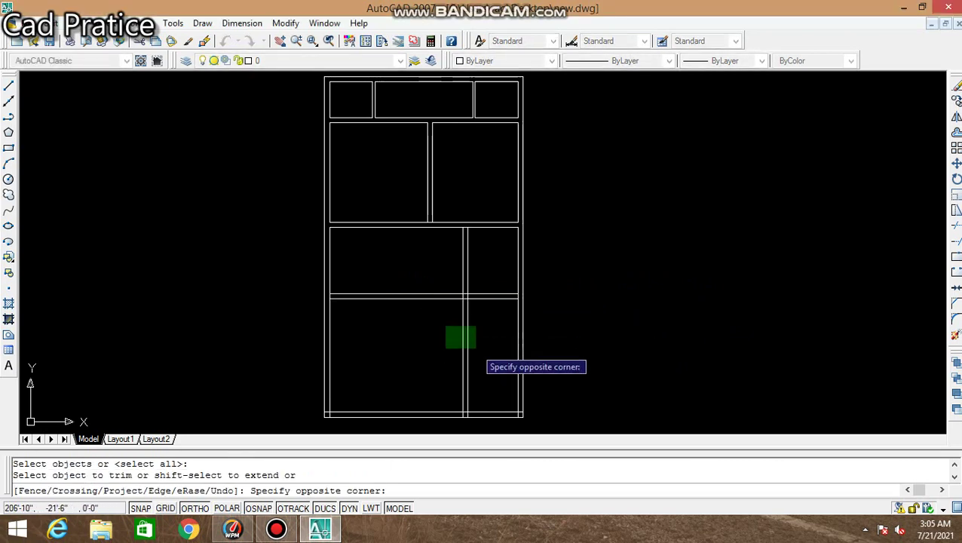
pyautogui.click(445, 347)
pyautogui.press('Escape')
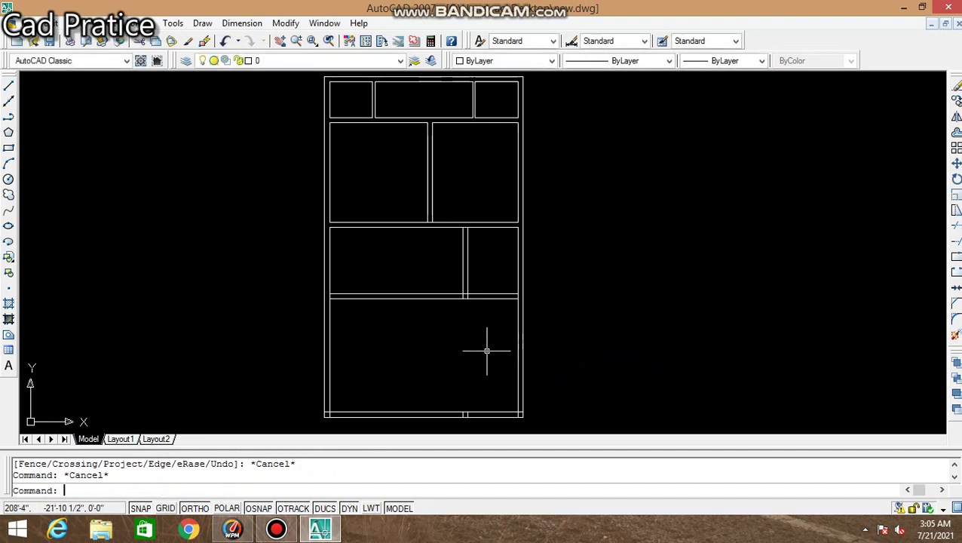
# Step: Offset the bottom wall line 12 upward, then offset that copy 9 to make a double wall
pyautogui.write('o')
pyautogui.press('Return')
pyautogui.write('12')
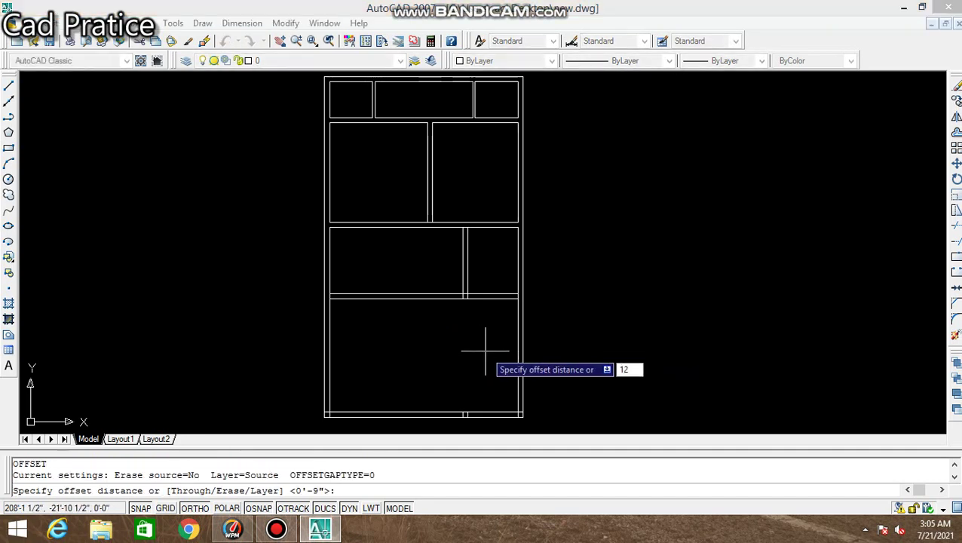
pyautogui.press('Return')
pyautogui.click(487, 412)
pyautogui.click(492, 334)
pyautogui.press('Escape')
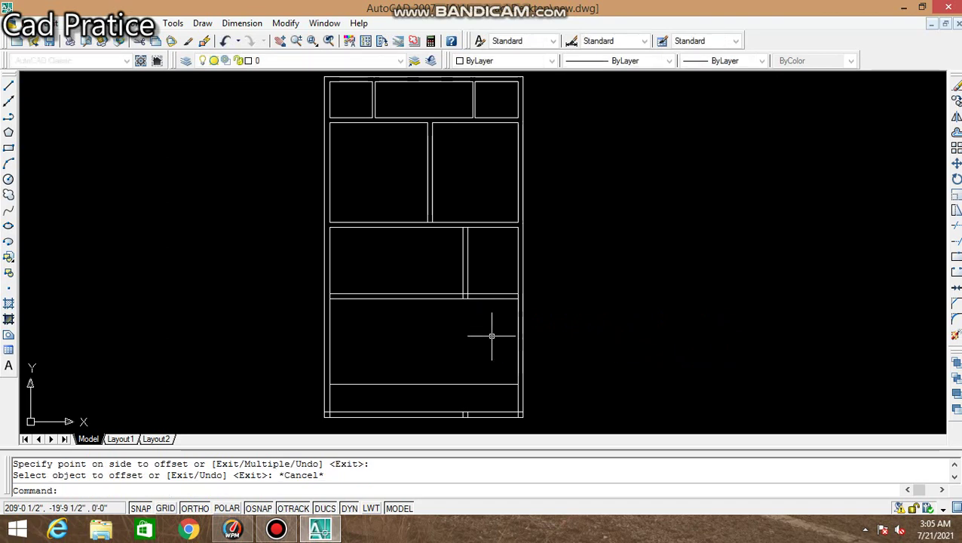
pyautogui.write('o')
pyautogui.press('Return')
pyautogui.write('9')
pyautogui.press('Return')
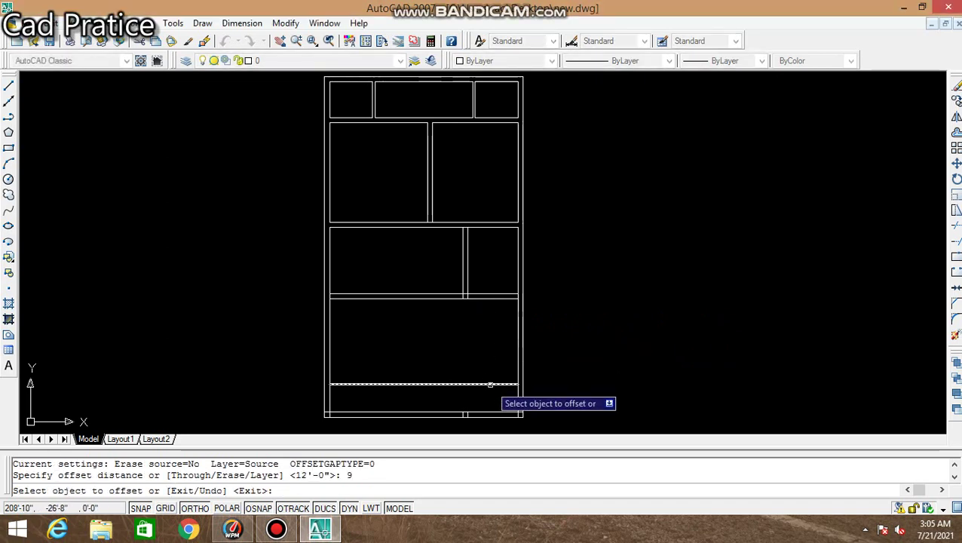
pyautogui.click(490, 385)
pyautogui.click(490, 399)
pyautogui.press('Escape')
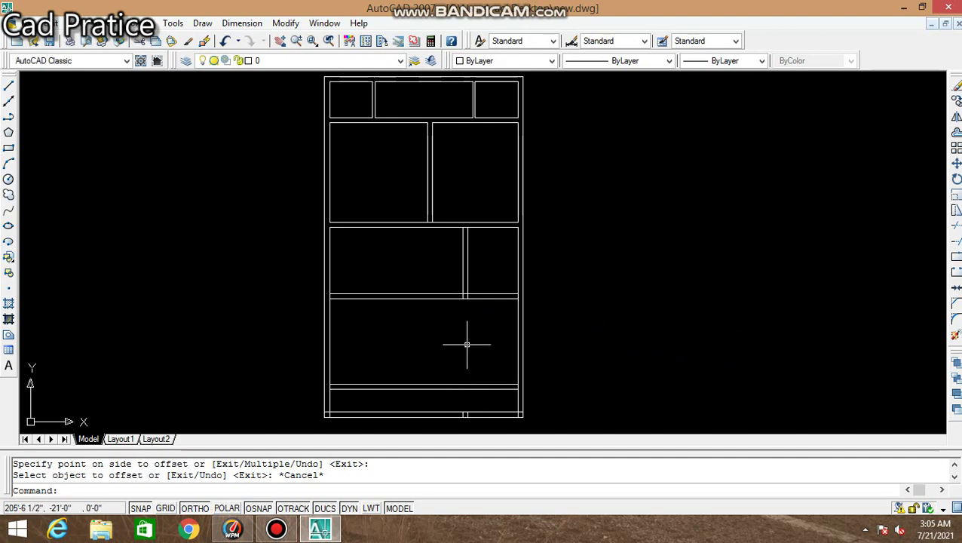
# Step: Offset the right wall line 12 left, then offset that copy 9 for a vertical double wall
pyautogui.press('Return')
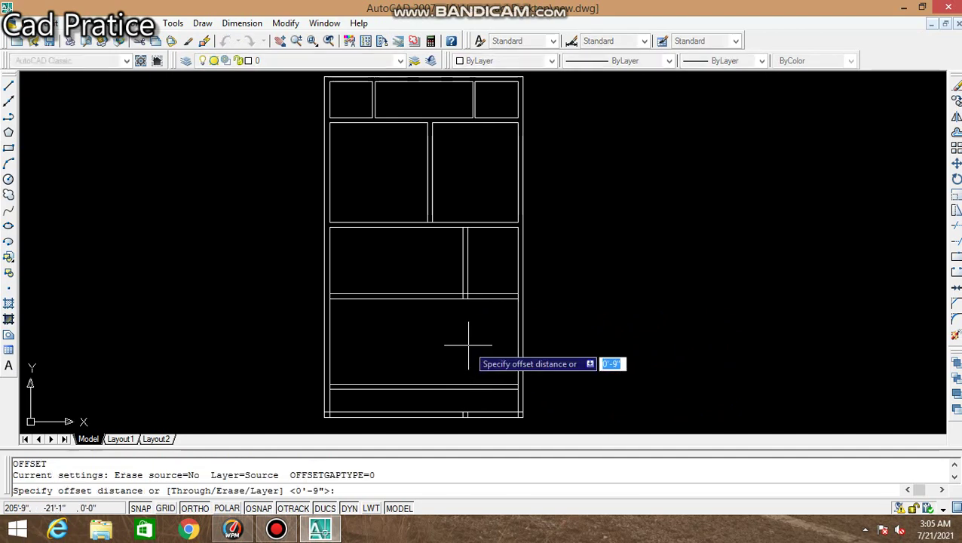
pyautogui.write('12')
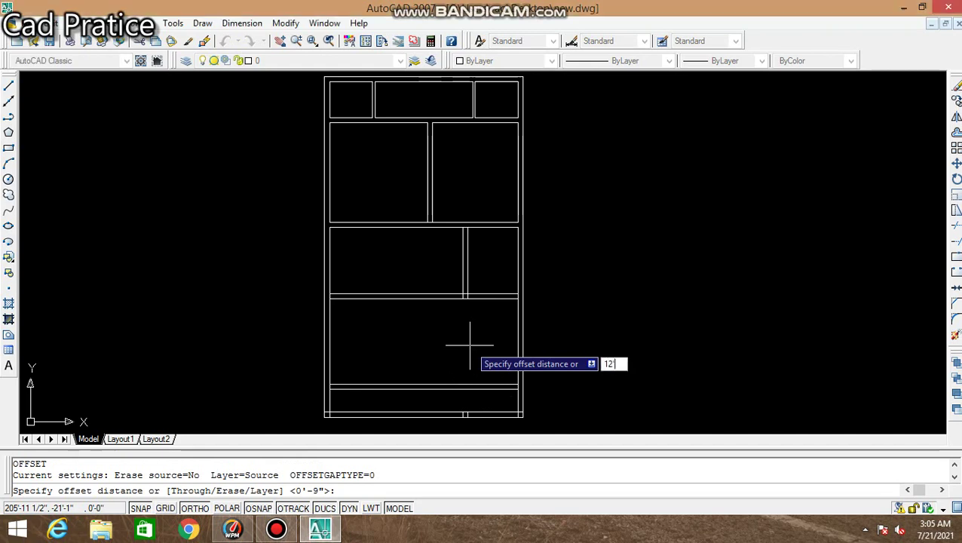
pyautogui.press('Return')
pyautogui.click(519, 331)
pyautogui.click(471, 327)
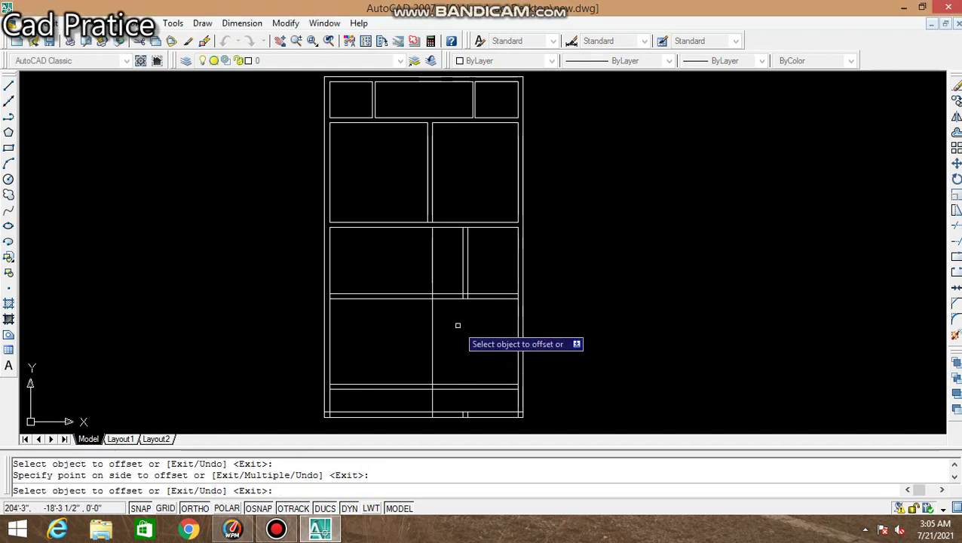
pyautogui.press('Escape')
pyautogui.press('Return')
pyautogui.write('9')
pyautogui.press('Return')
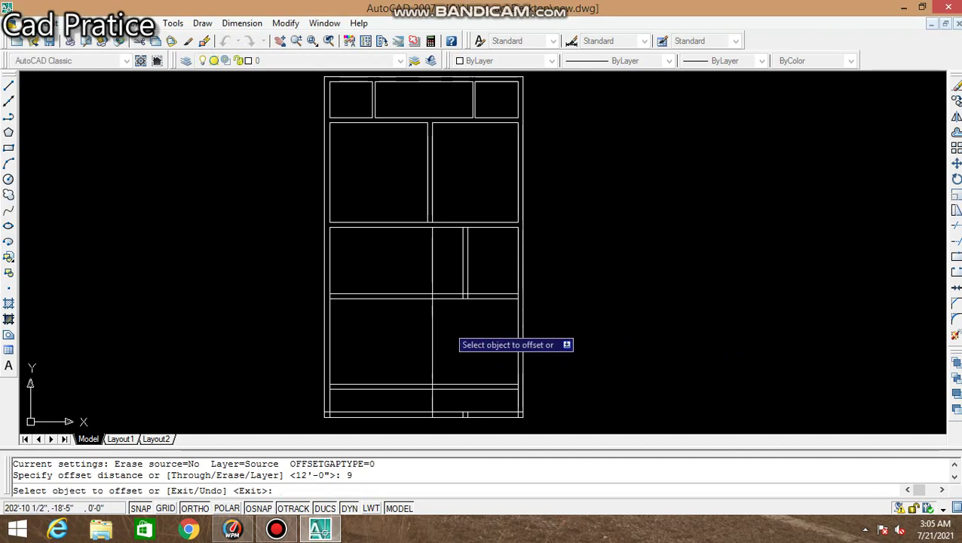
pyautogui.click(434, 332)
pyautogui.click(405, 335)
pyautogui.press('Escape')
# Step: Trim the stray wall line ends along the bottom and the lower-left horizontal wall lines
pyautogui.write('tr')
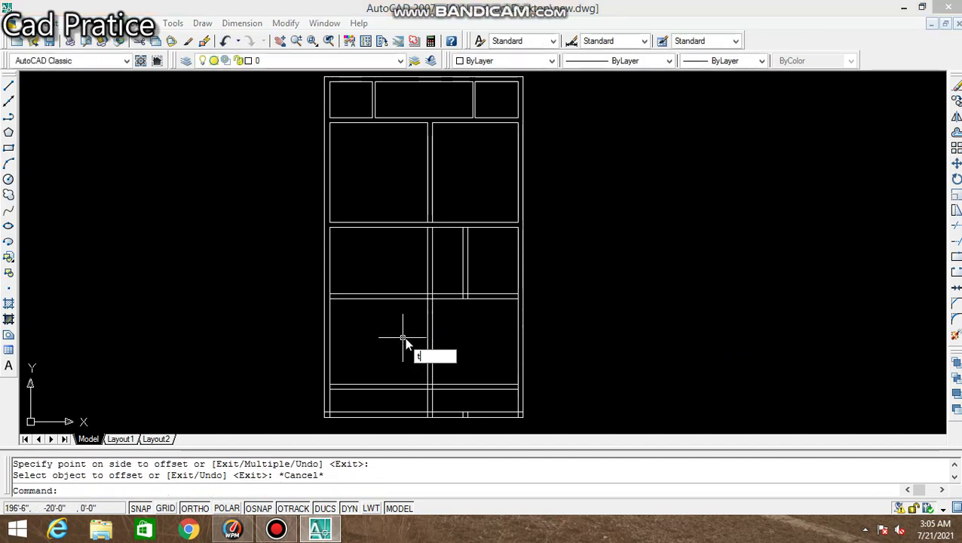
pyautogui.press('Return')
pyautogui.press('Return')
pyautogui.click(411, 394)
pyautogui.click(451, 401)
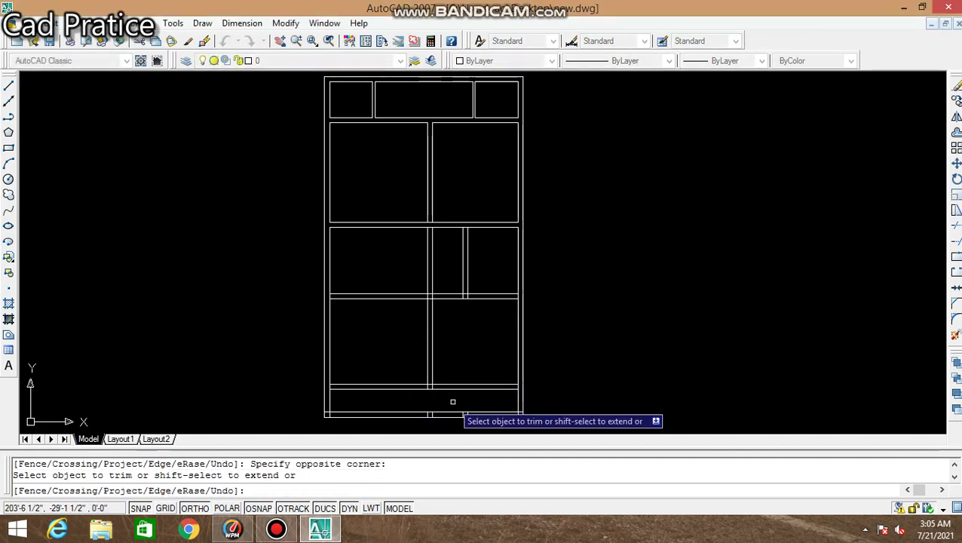
pyautogui.click(400, 393)
pyautogui.click(360, 375)
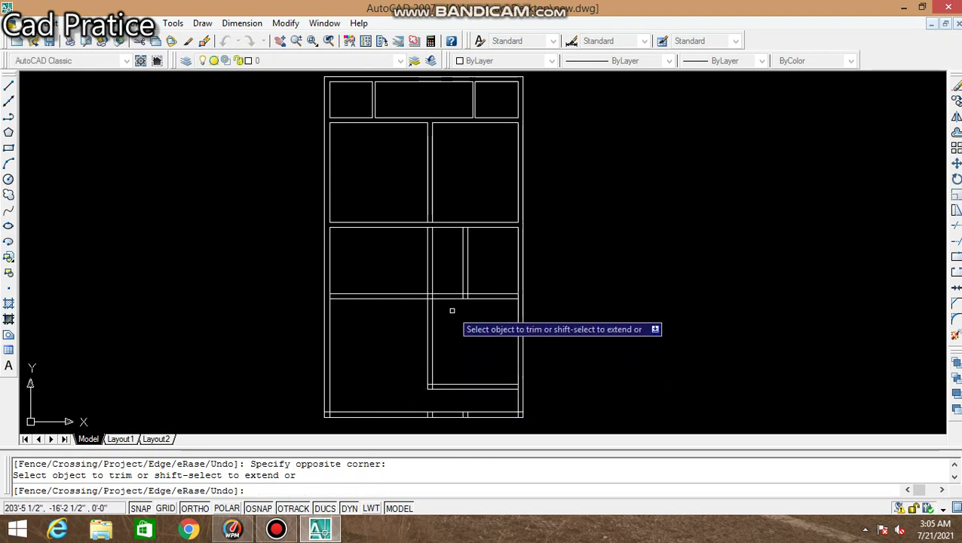
pyautogui.scroll(2, 440, 300)
pyautogui.scroll(-3, 430, 287)
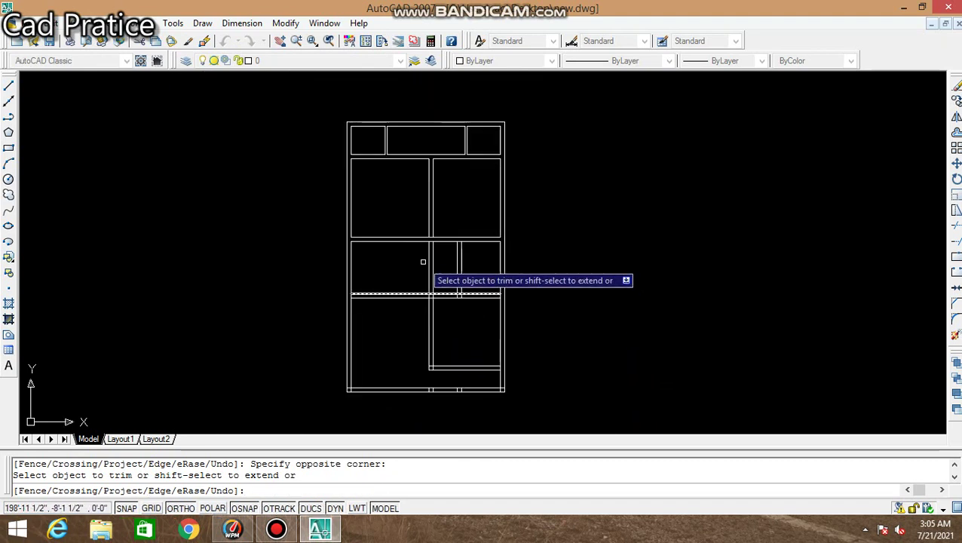
# Step: Trim the overlapping vertical wall lines in the middle room
pyautogui.click(420, 261)
pyautogui.click(443, 281)
pyautogui.scroll(2, 452, 305)
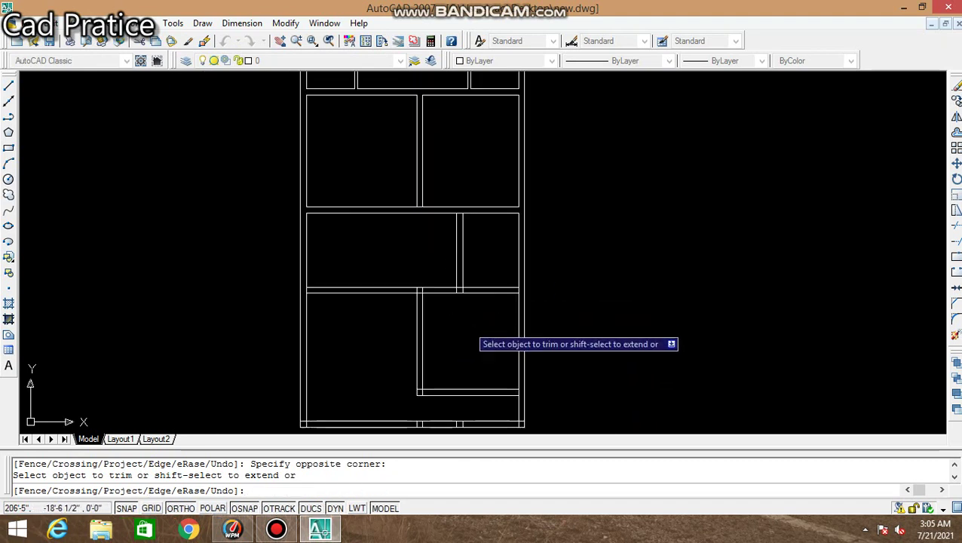
pyautogui.scroll(-1, 449, 344)
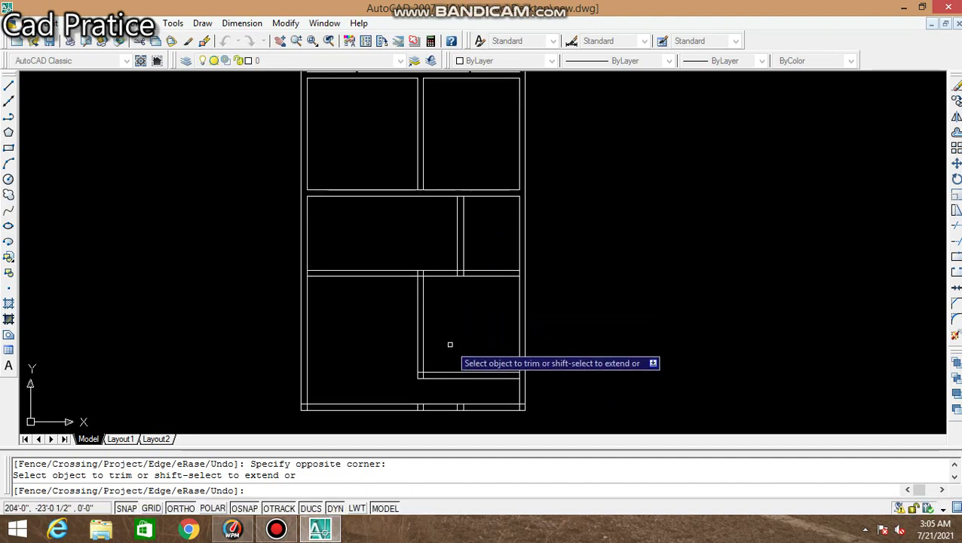
pyautogui.scroll(-1, 458, 335)
pyautogui.scroll(2, 458, 335)
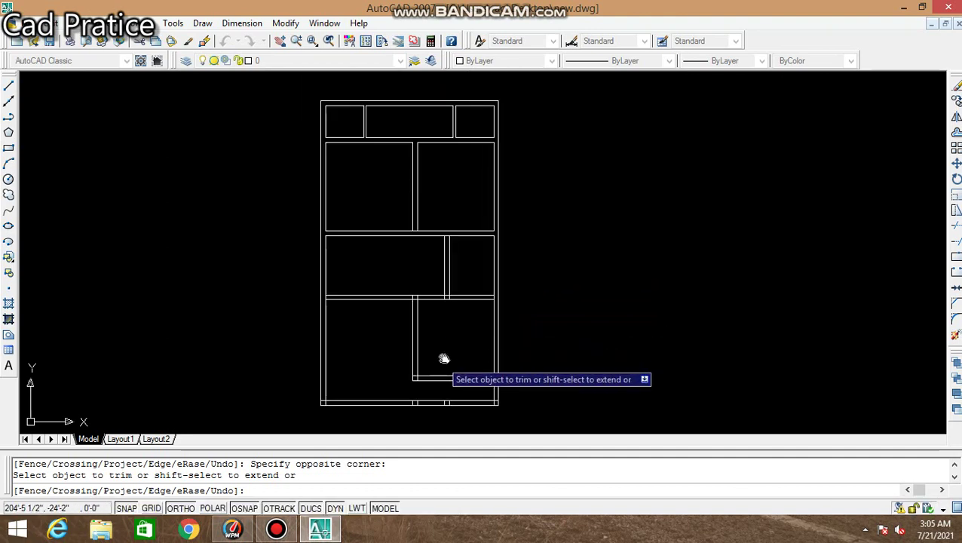
pyautogui.moveTo(440, 359)
pyautogui.mouseDown(button='middle')
pyautogui.moveTo(449, 341)
pyautogui.moveTo(439, 362)
pyautogui.mouseUp(button='middle')
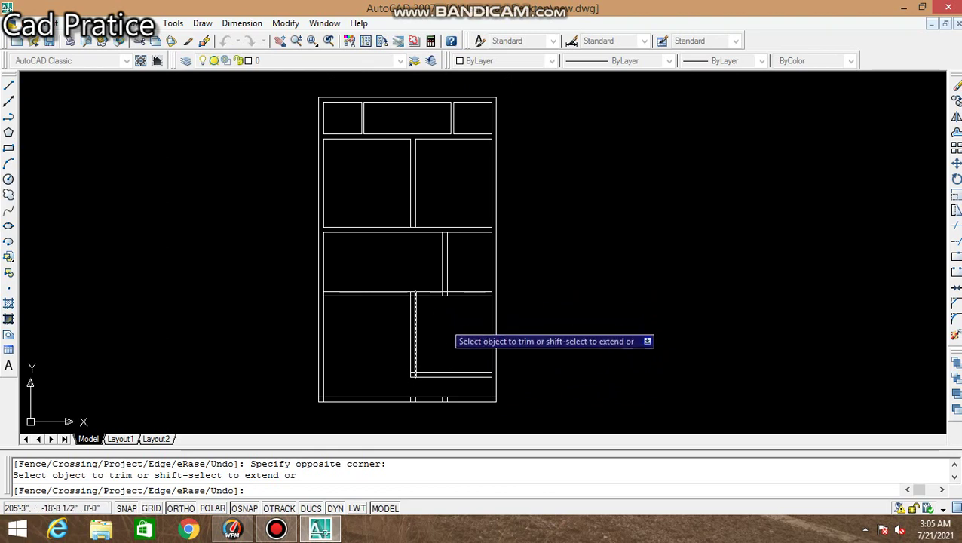
pyautogui.scroll(3, 454, 300)
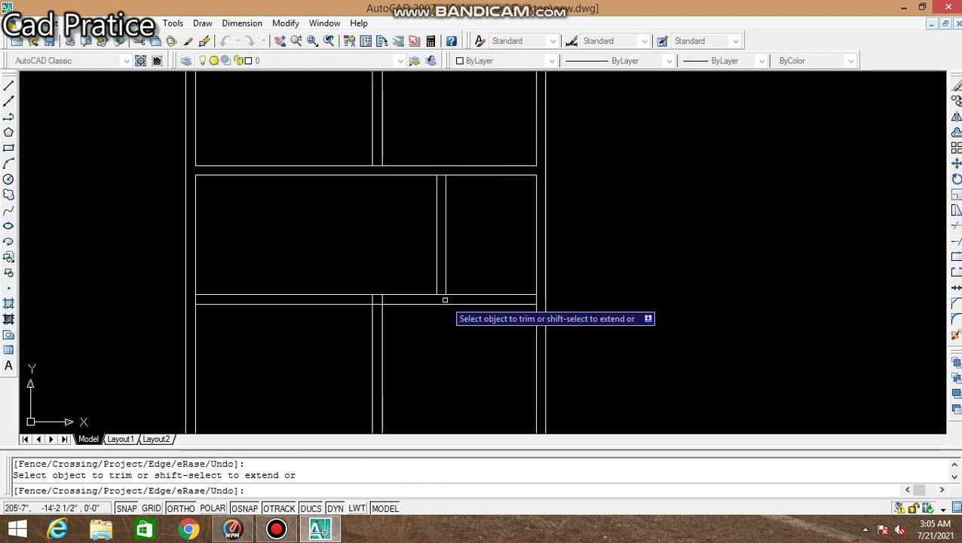
pyautogui.scroll(3, 445, 300)
# Step: Trim the overlapping lines at the left wall junction
pyautogui.click(300, 304)
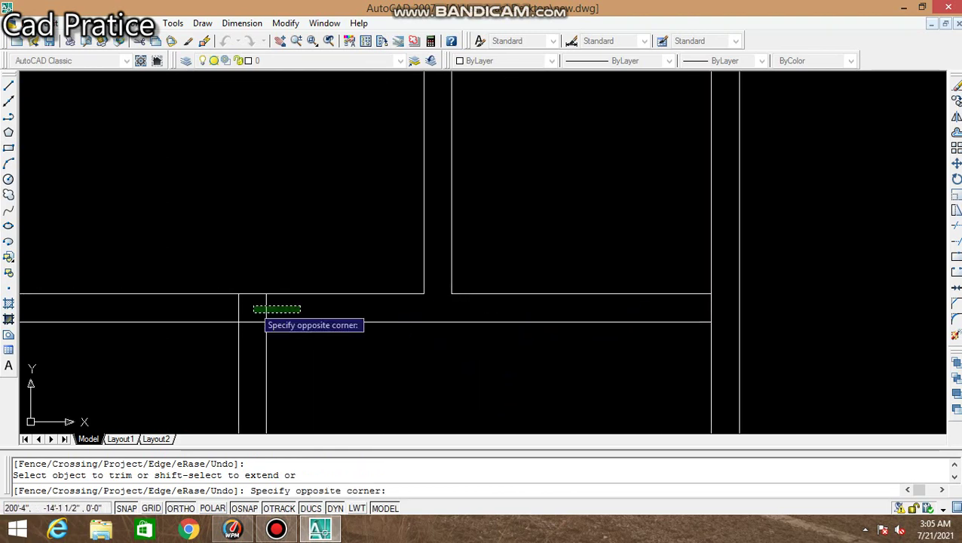
pyautogui.click(217, 310)
pyautogui.click(247, 307)
pyautogui.click(257, 333)
pyautogui.scroll(-3, 268, 345)
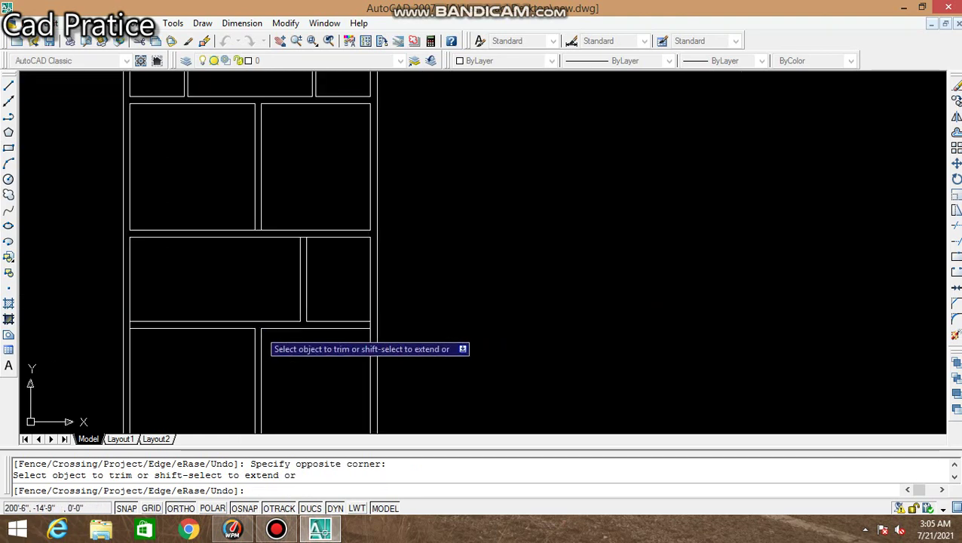
pyautogui.scroll(-2, 276, 353)
pyautogui.moveTo(276, 354); pyautogui.dragTo(391, 297, button='middle')
pyautogui.scroll(2, 404, 279)
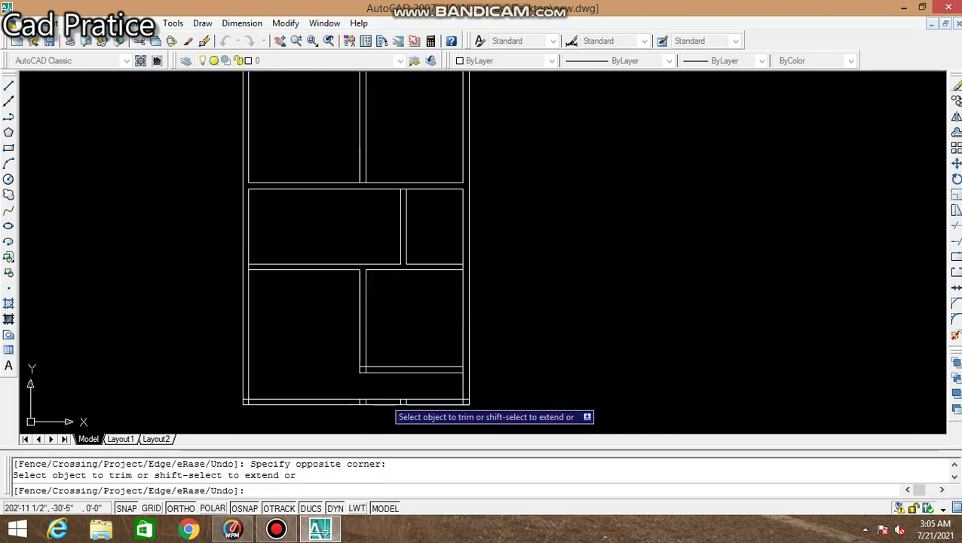
pyautogui.scroll(3, 359, 369)
pyautogui.scroll(1, 362, 371)
# Step: Trim the wall lines at the lower corner junction so the walls join cleanly
pyautogui.click(362, 371)
pyautogui.click(364, 368)
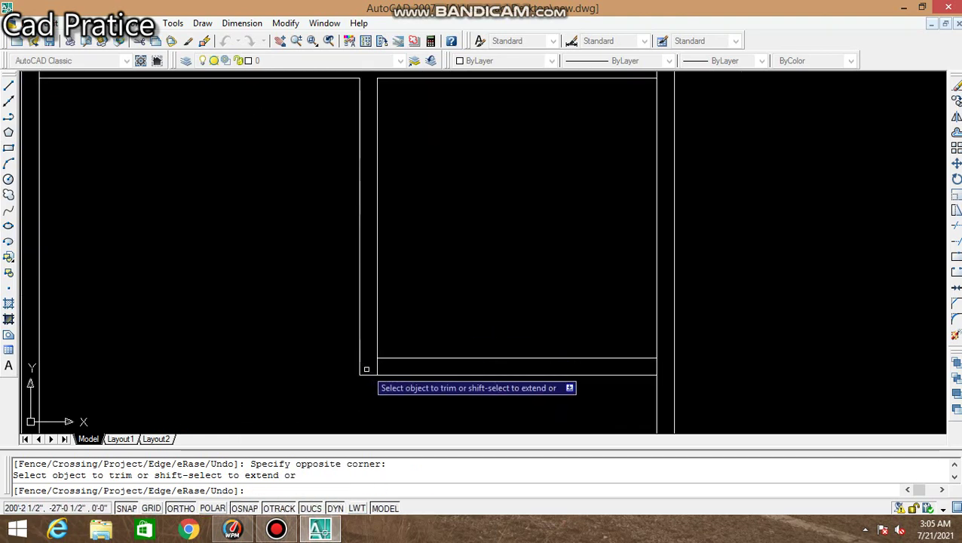
pyautogui.click(369, 356)
pyautogui.click(385, 369)
pyautogui.scroll(-2, 421, 366)
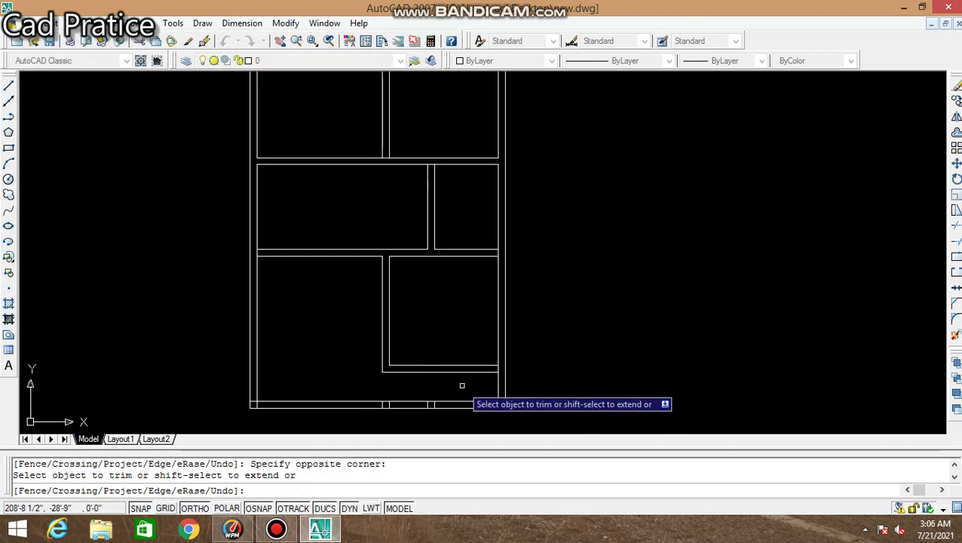
pyautogui.moveTo(430, 382); pyautogui.dragTo(435, 408, button='middle')
pyautogui.scroll(-2, 434, 348)
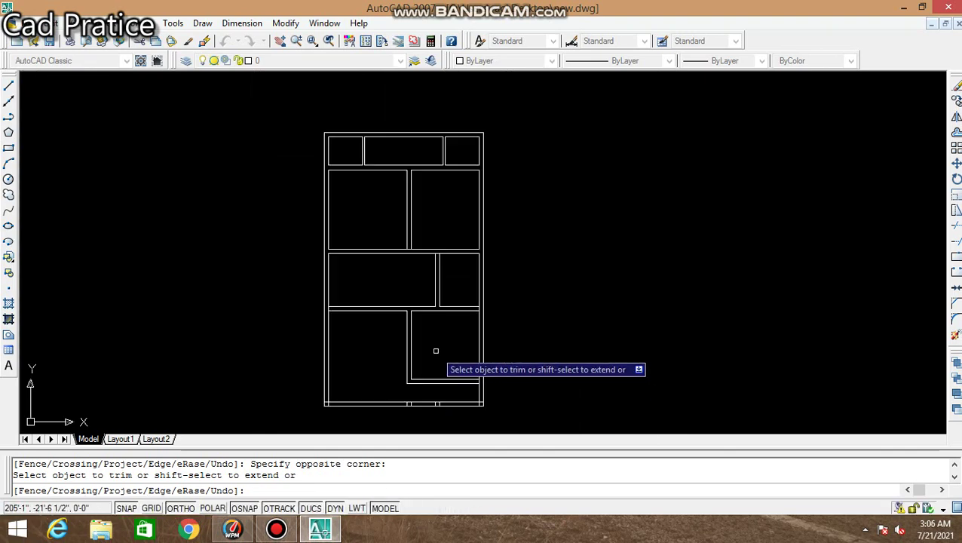
pyautogui.scroll(2, 434, 348)
pyautogui.scroll(-2, 434, 347)
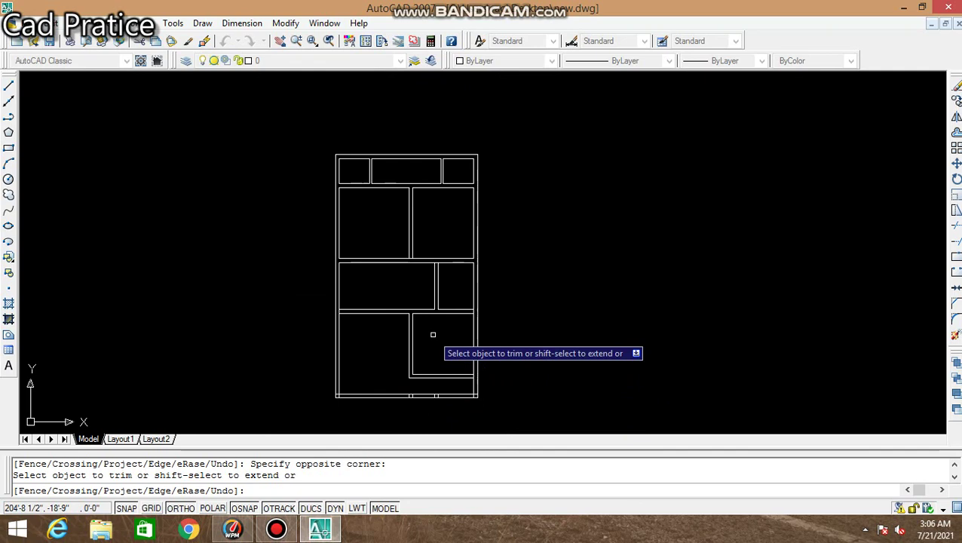
# Step: Erase the short leftover lines along the bottom wall
pyautogui.scroll(2, 433, 335)
pyautogui.press('Escape')
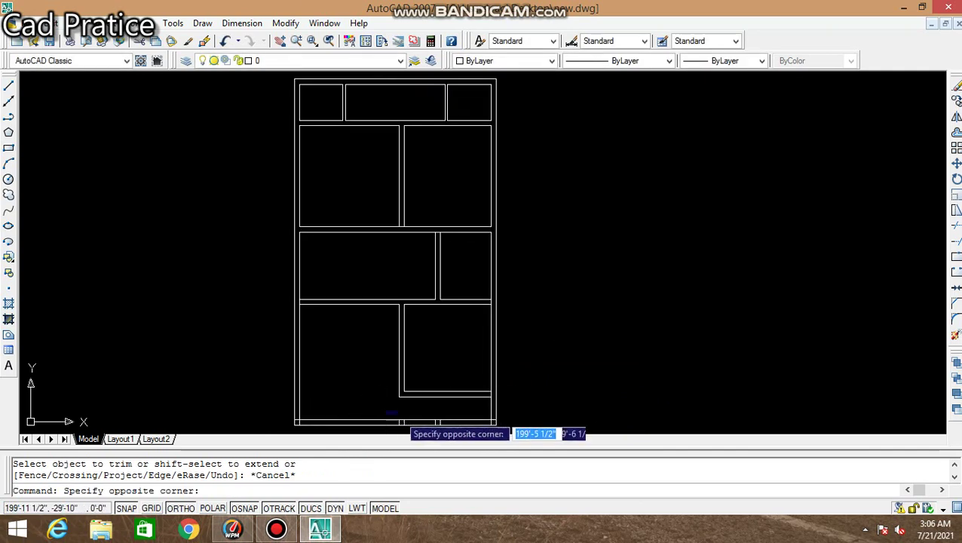
pyautogui.click(455, 430)
pyautogui.press('Delete')
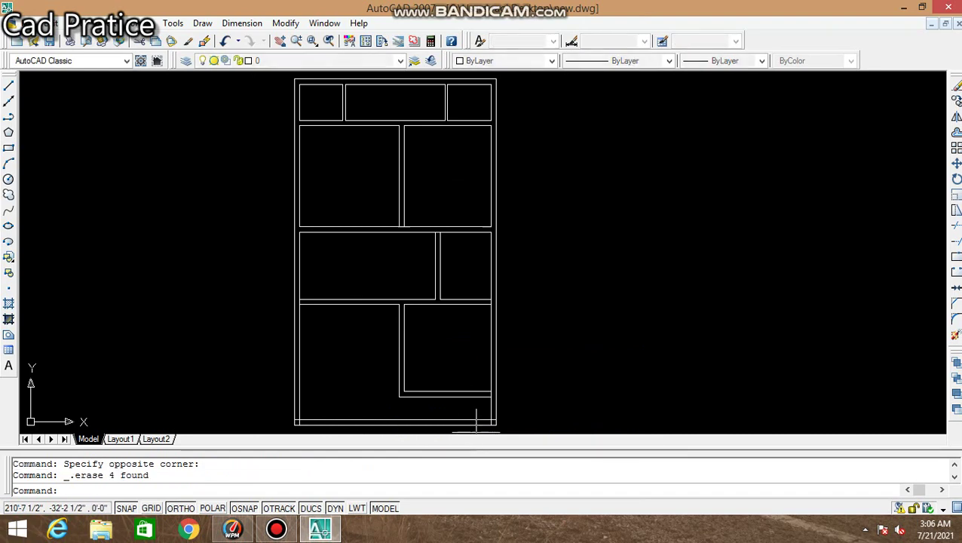
# Step: Trim the overlapping lines at the left wall junction using all lines as cutting edges
pyautogui.write('tr')
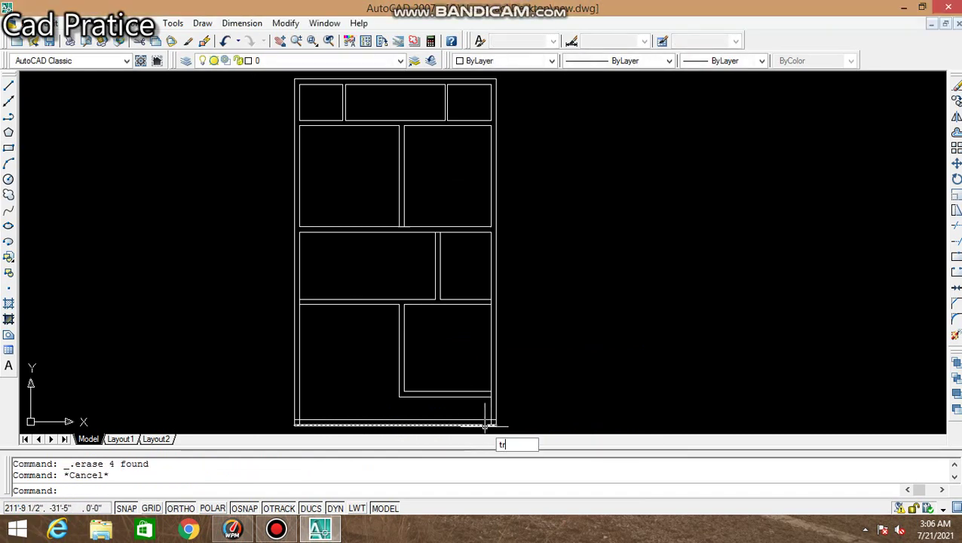
pyautogui.press('Return')
pyautogui.press('Return')
pyautogui.scroll(2, 487, 421)
pyautogui.scroll(4, 488, 416)
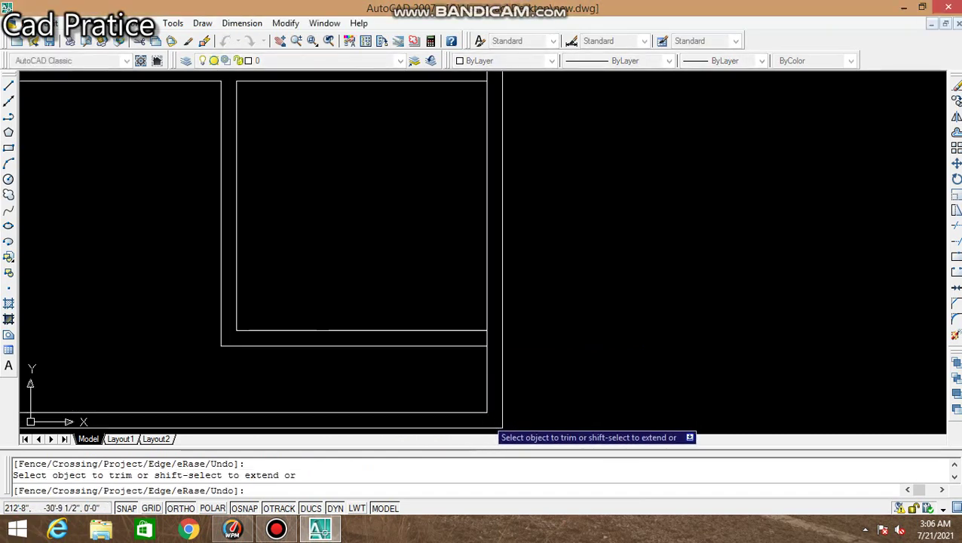
pyautogui.scroll(-3, 486, 403)
pyautogui.scroll(3, 487, 385)
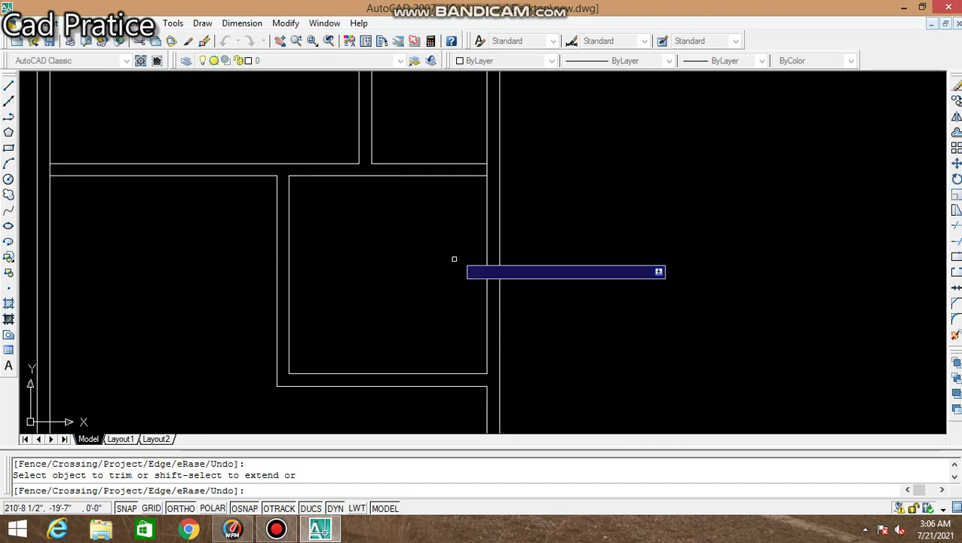
pyautogui.scroll(-2, 388, 232)
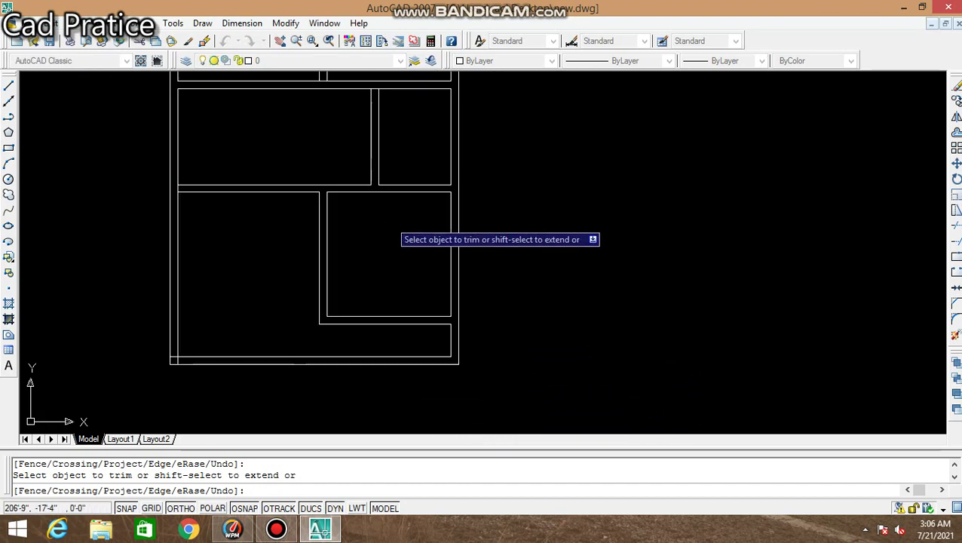
pyautogui.moveTo(403, 238); pyautogui.dragTo(460, 239, button='middle')
pyautogui.scroll(3, 243, 185)
pyautogui.scroll(2, 244, 185)
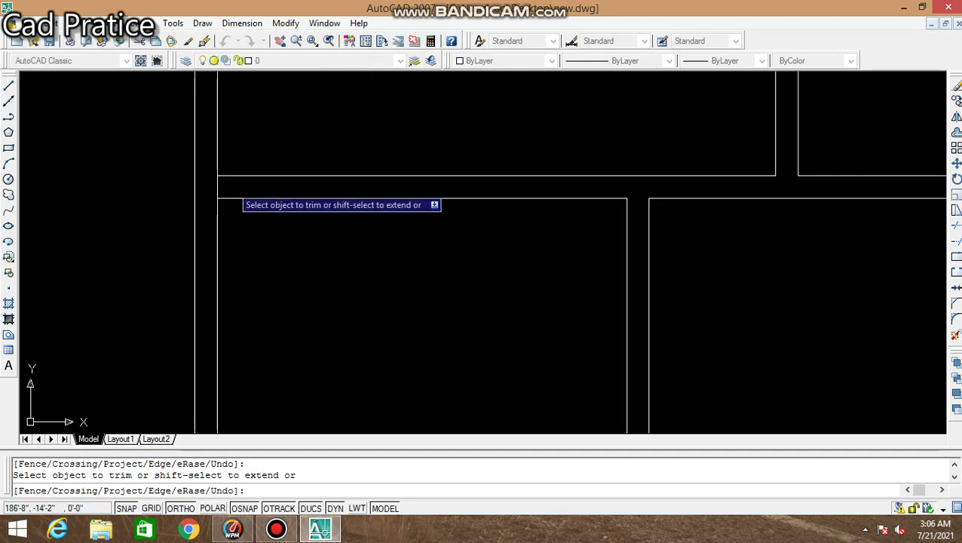
pyautogui.click(228, 184)
pyautogui.click(220, 188)
# Step: Trim the lines where the lower vertical wall meets the cross wall
pyautogui.scroll(-3, 227, 200)
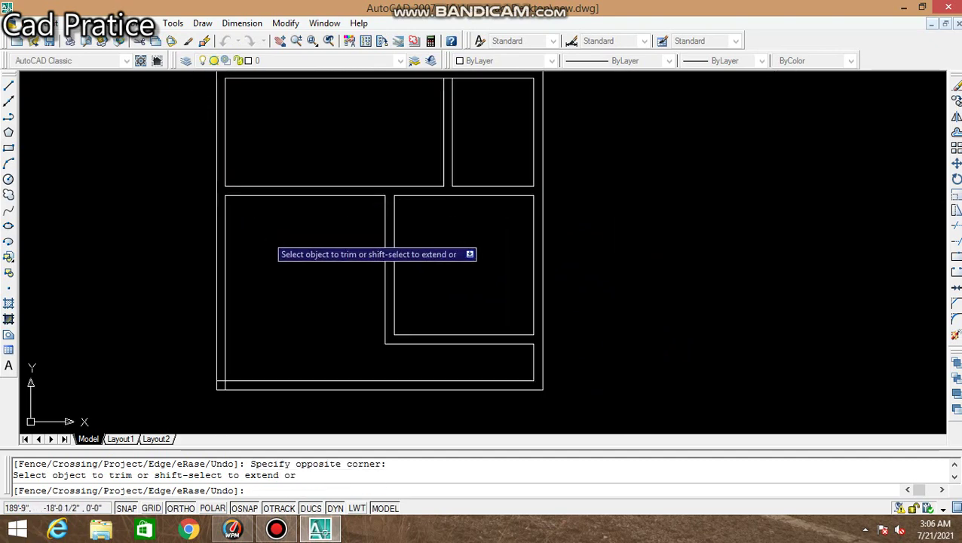
pyautogui.scroll(1, 264, 241)
pyautogui.moveTo(264, 249); pyautogui.dragTo(264, 269, button='middle')
pyautogui.scroll(1, 411, 267)
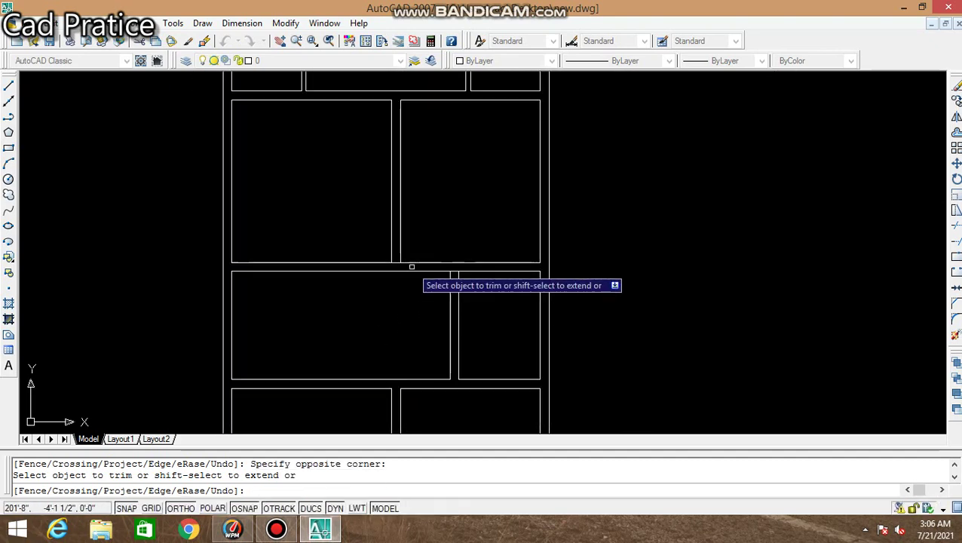
pyautogui.scroll(2, 398, 279)
pyautogui.scroll(3, 378, 263)
pyautogui.click(377, 263)
pyautogui.click(360, 301)
pyautogui.scroll(-2, 370, 294)
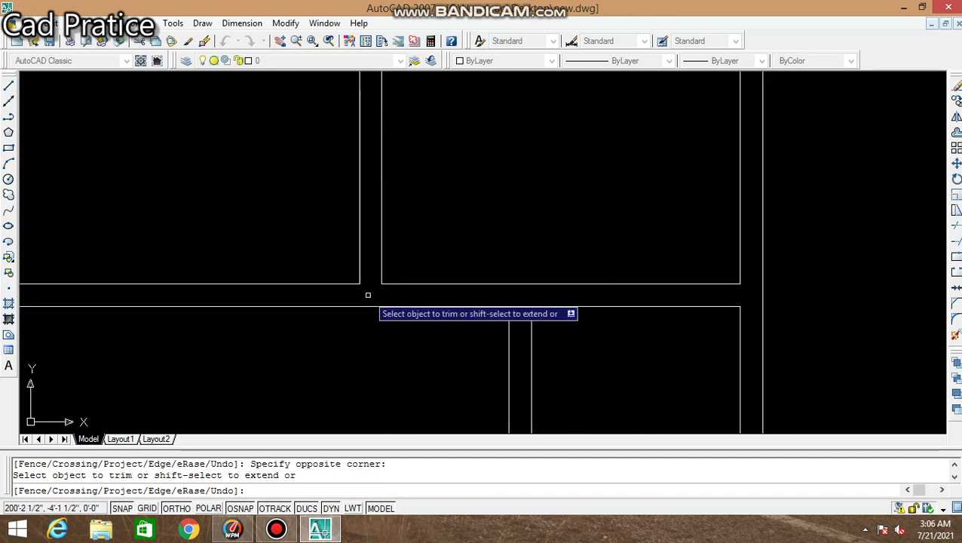
pyautogui.scroll(-2, 416, 232)
pyautogui.moveTo(416, 232); pyautogui.dragTo(399, 314, button='middle')
pyautogui.moveTo(433, 348)
pyautogui.mouseDown(button='middle')
pyautogui.moveTo(437, 298)
pyautogui.moveTo(432, 307)
pyautogui.mouseUp(button='middle')
# Step: Set the current drawing colour to Red and bring the upper rooms into view
pyautogui.press('Escape')
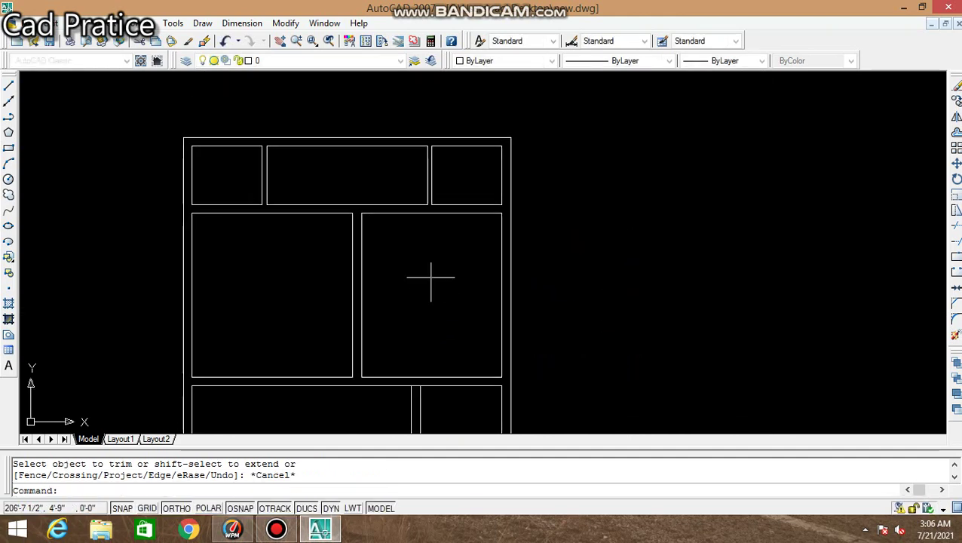
pyautogui.click(509, 65)
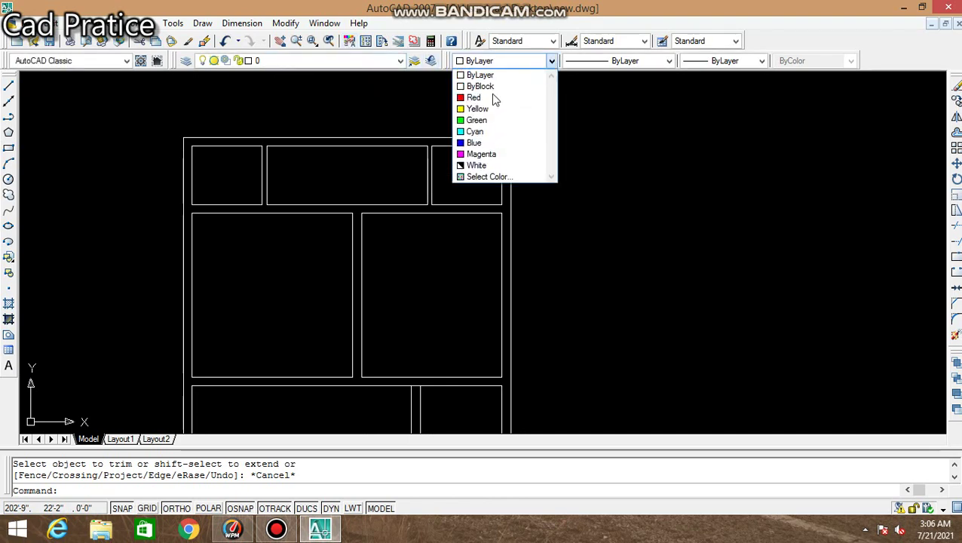
pyautogui.click(492, 93)
pyautogui.scroll(2, 310, 225)
pyautogui.press('Escape')
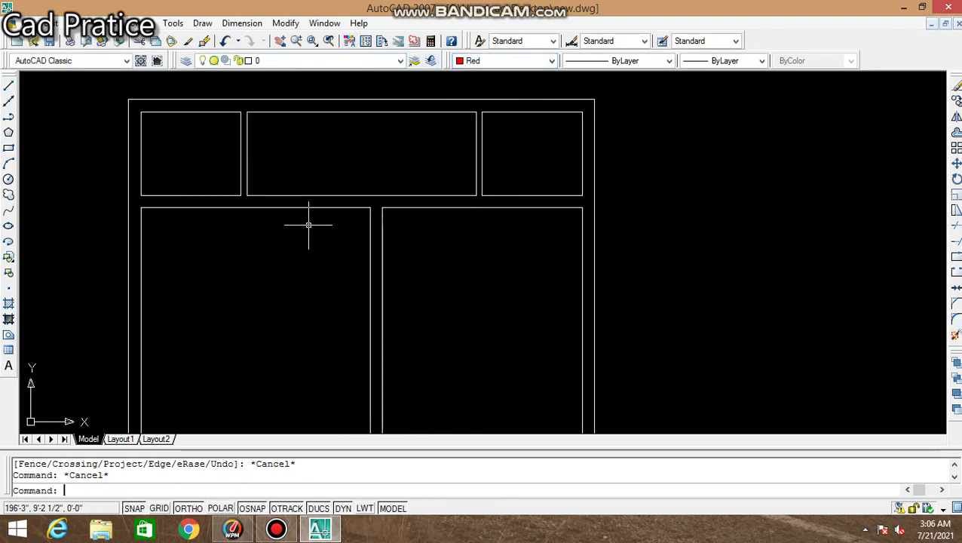
pyautogui.scroll(-2, 311, 225)
pyautogui.moveTo(397, 256); pyautogui.dragTo(397, 185, button='middle')
pyautogui.moveTo(266, 174); pyautogui.dragTo(302, 233, button='middle')
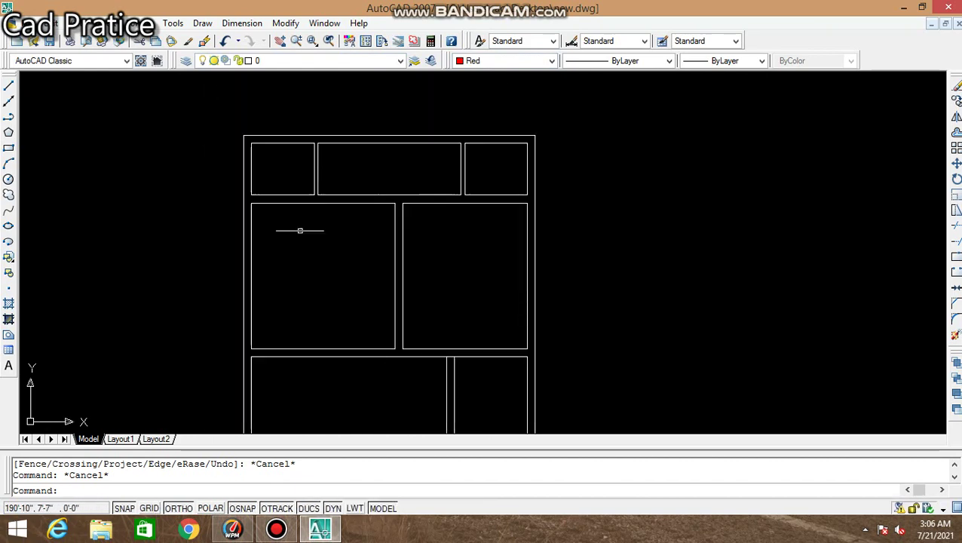
pyautogui.scroll(2, 267, 209)
# Step: Offset the left inner wall line 4.5 to the right
pyautogui.write('ex')
pyautogui.press('Return')
pyautogui.press('Return')
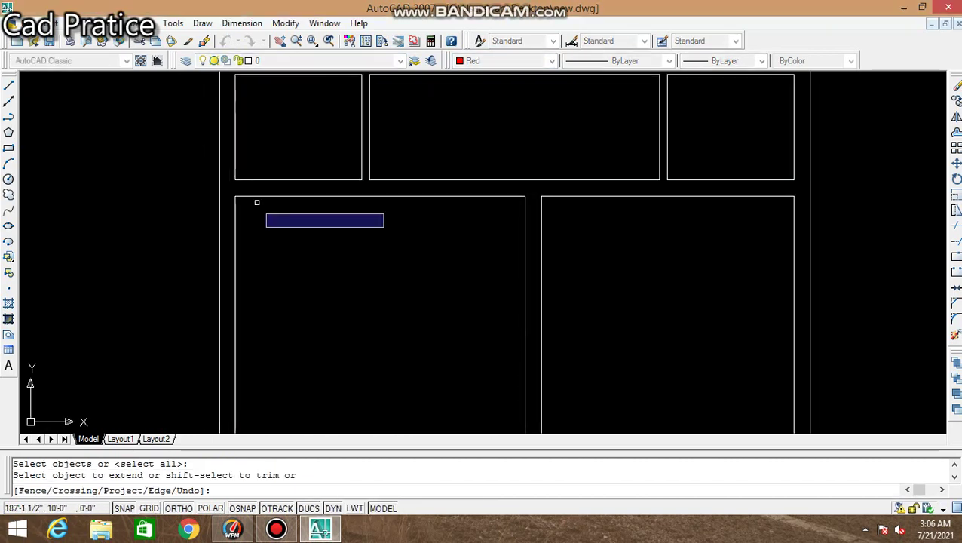
pyautogui.press('Escape')
pyautogui.write('o')
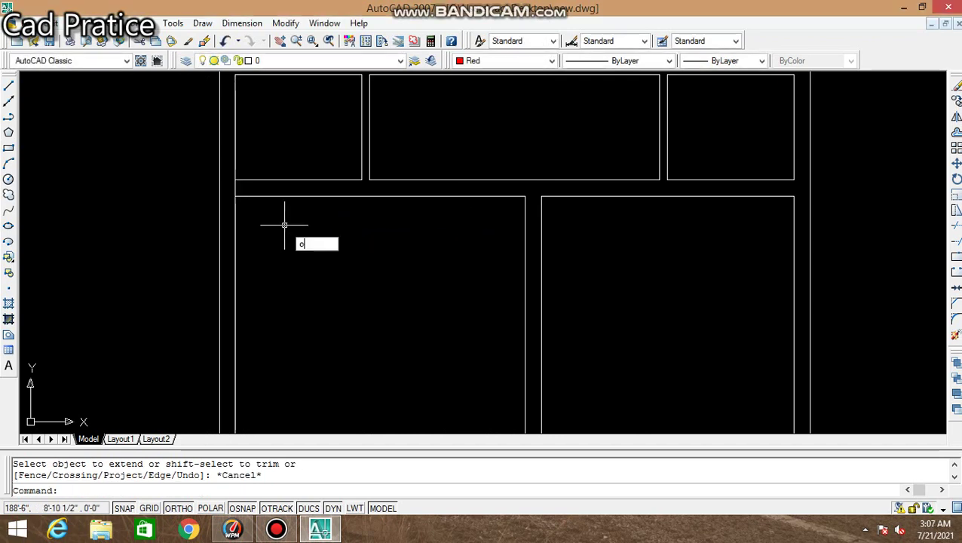
pyautogui.press('Return')
pyautogui.write('4.')
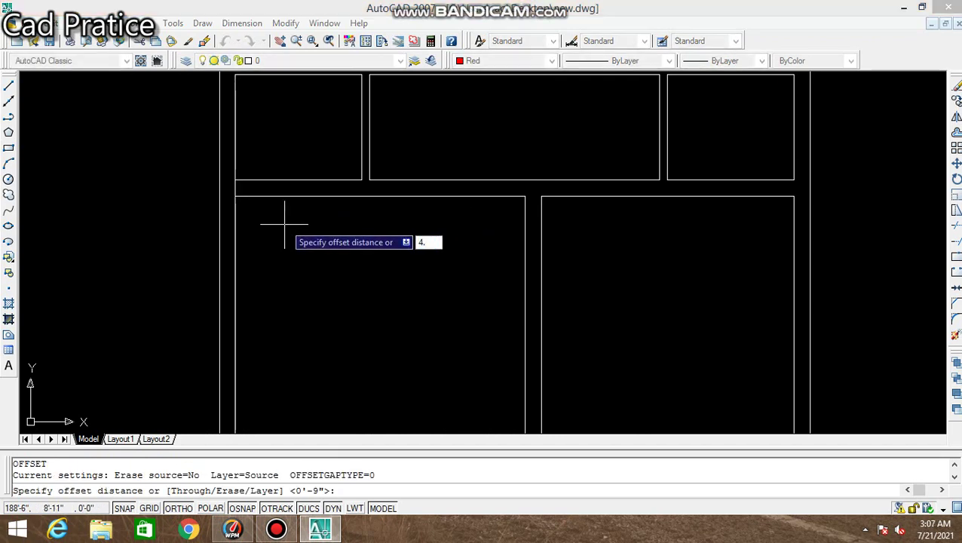
pyautogui.write('5')
pyautogui.press('Return')
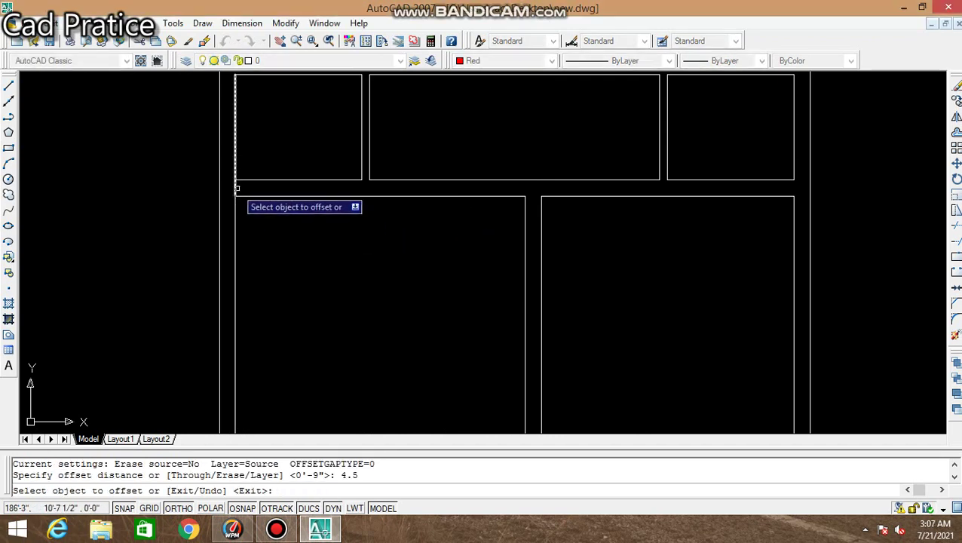
pyautogui.click(237, 189)
pyautogui.click(264, 188)
pyautogui.press('Escape')
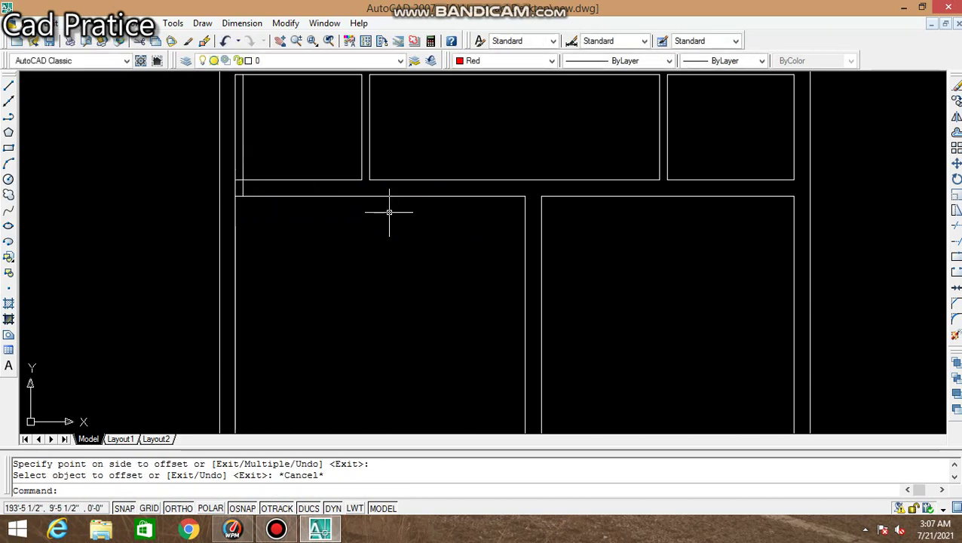
# Step: Offset that new line a further 2.5' to the right
pyautogui.press('Return')
pyautogui.write("2.5'")
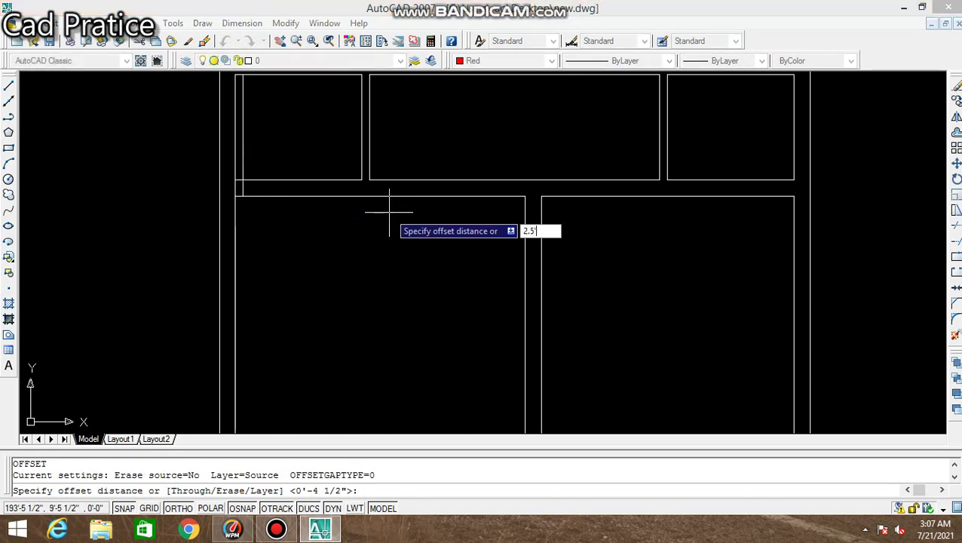
pyautogui.press('Return')
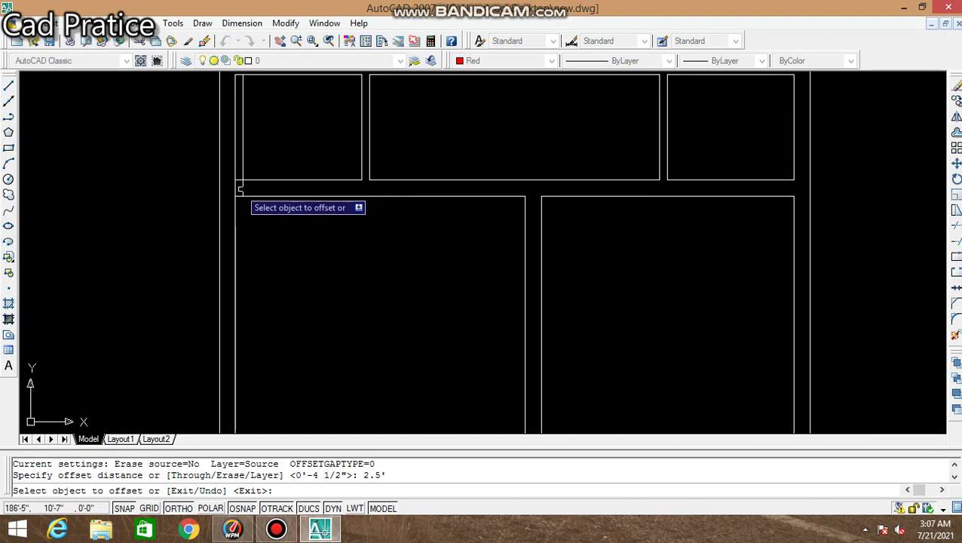
pyautogui.click(240, 189)
pyautogui.click(273, 188)
pyautogui.press('Escape')
# Step: Trim the wall lines between the two offset lines to open the doorway
pyautogui.write('t')
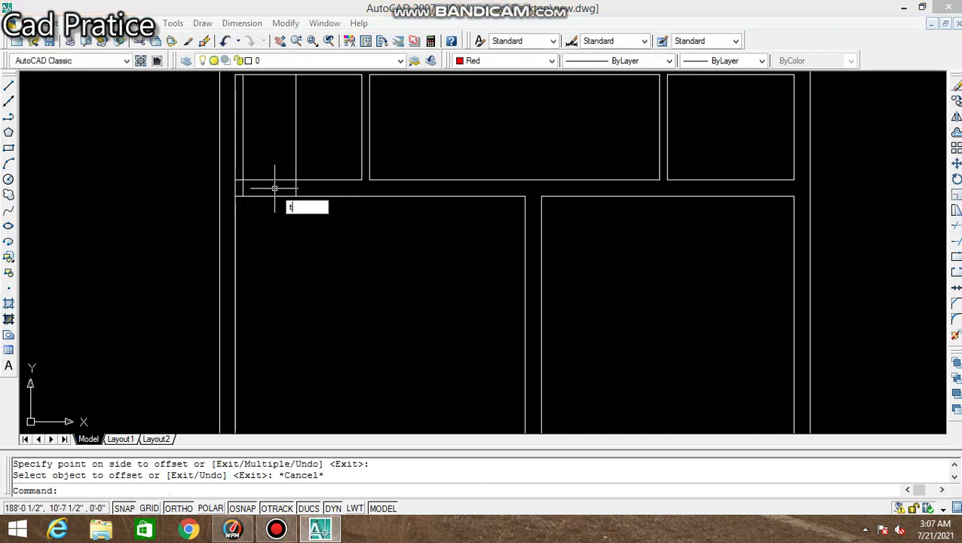
pyautogui.write('r')
pyautogui.press('Return')
pyautogui.press('Return')
pyautogui.click(272, 187)
pyautogui.click(282, 199)
# Step: Trim the excess ends of the doorway's offset lines and review the opening
pyautogui.click(272, 149)
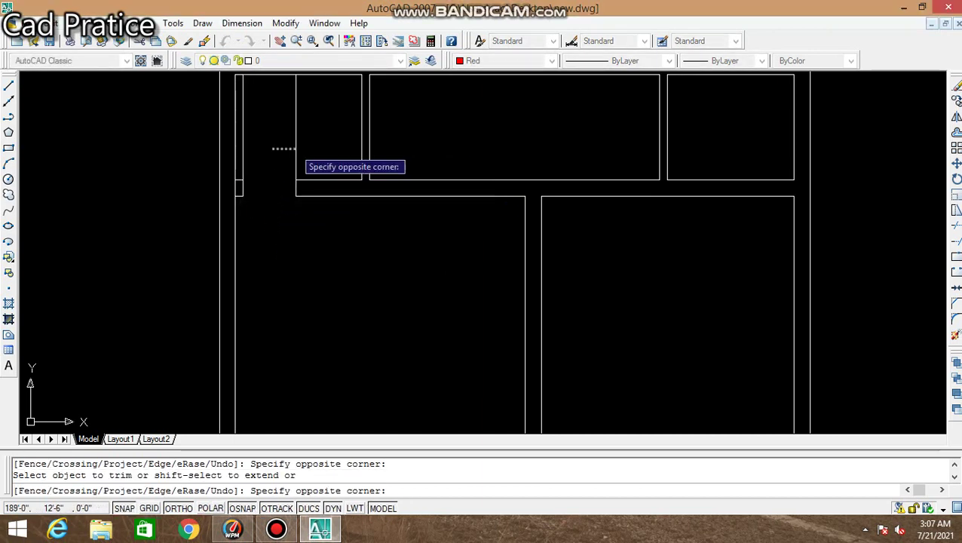
pyautogui.click(295, 149)
pyautogui.click(277, 146)
pyautogui.click(242, 149)
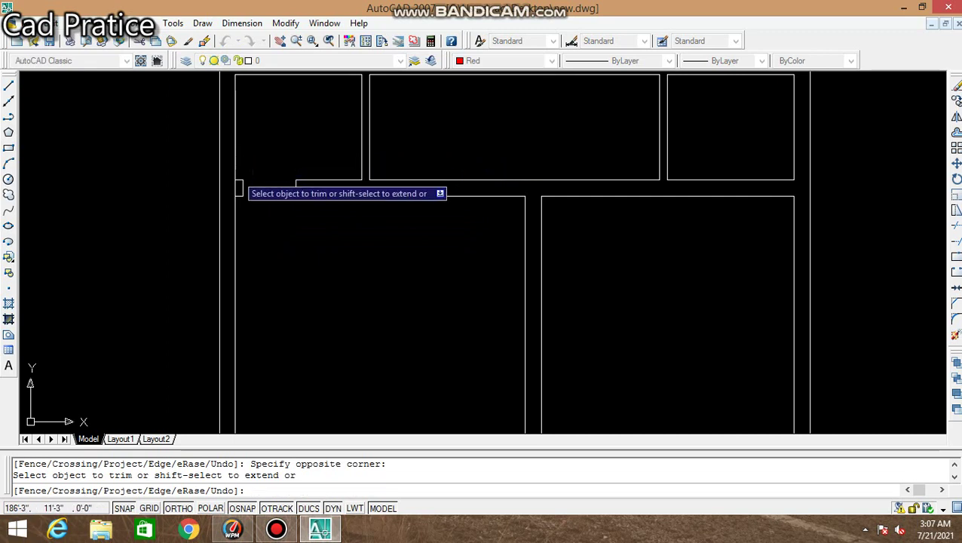
pyautogui.scroll(-2, 265, 211)
pyautogui.scroll(1, 276, 222)
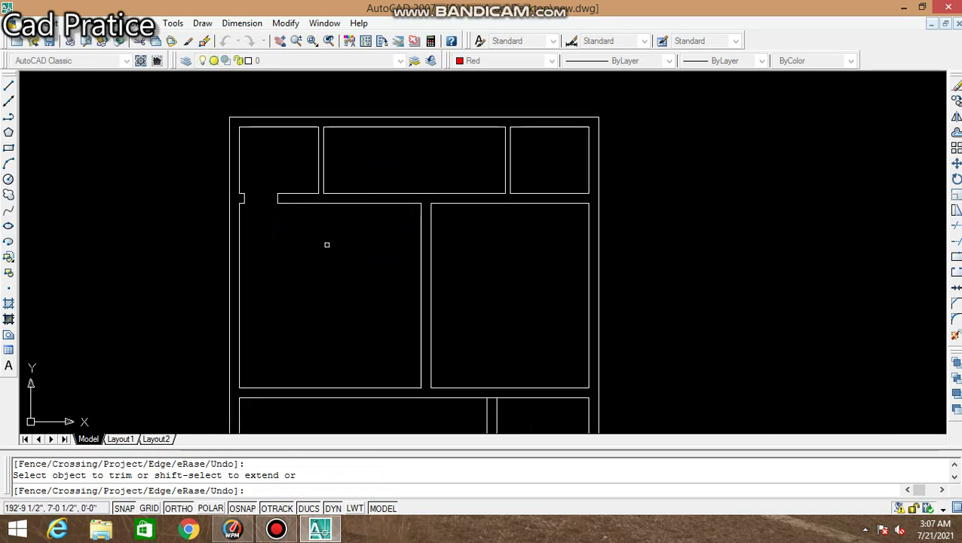
pyautogui.scroll(1, 256, 212)
pyautogui.scroll(2, 245, 202)
pyautogui.scroll(-4, 282, 228)
pyautogui.moveTo(283, 228); pyautogui.dragTo(228, 238, button='middle')
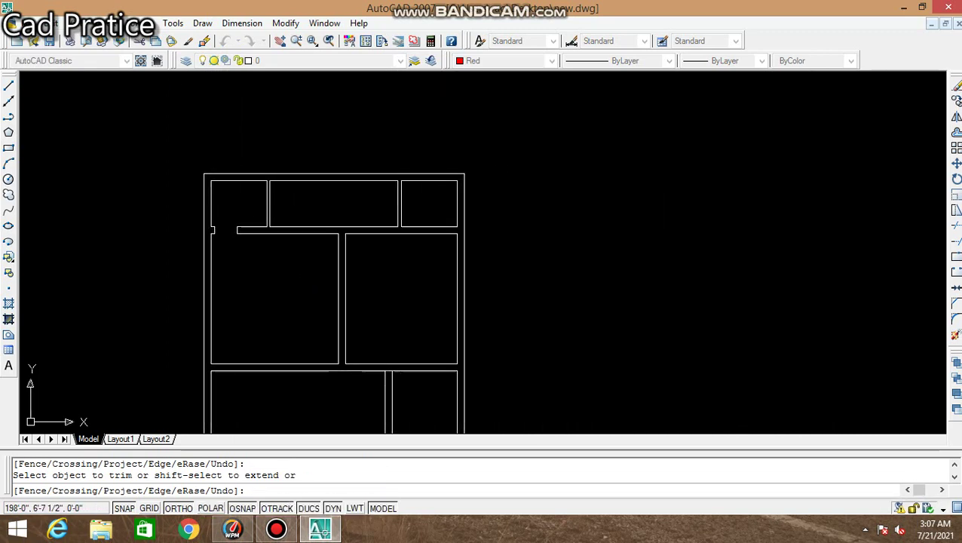
pyautogui.scroll(3, 460, 226)
pyautogui.press('Escape')
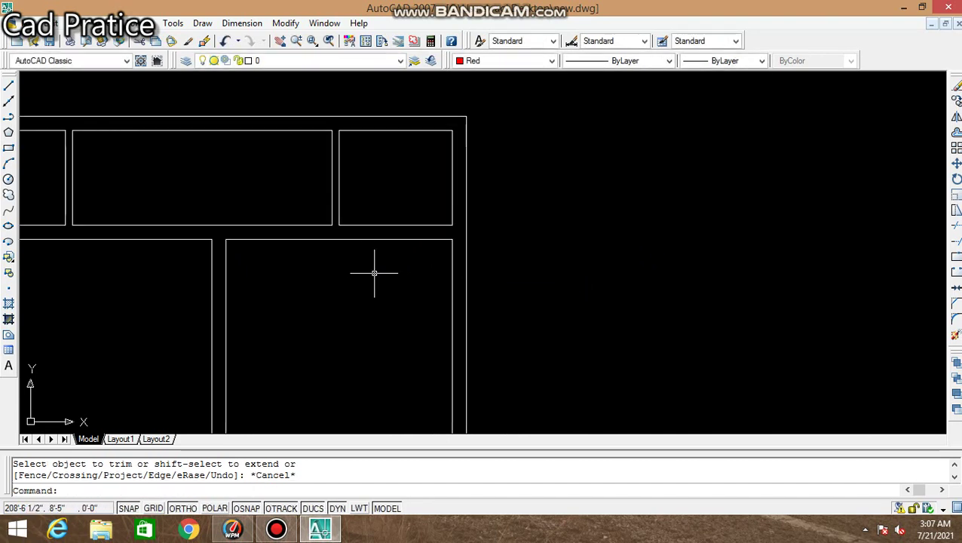
# Step: Extend the upper-right room's right edge down to the wall
pyautogui.write('ex')
pyautogui.press('Return')
pyautogui.press('Return')
pyautogui.click(453, 215)
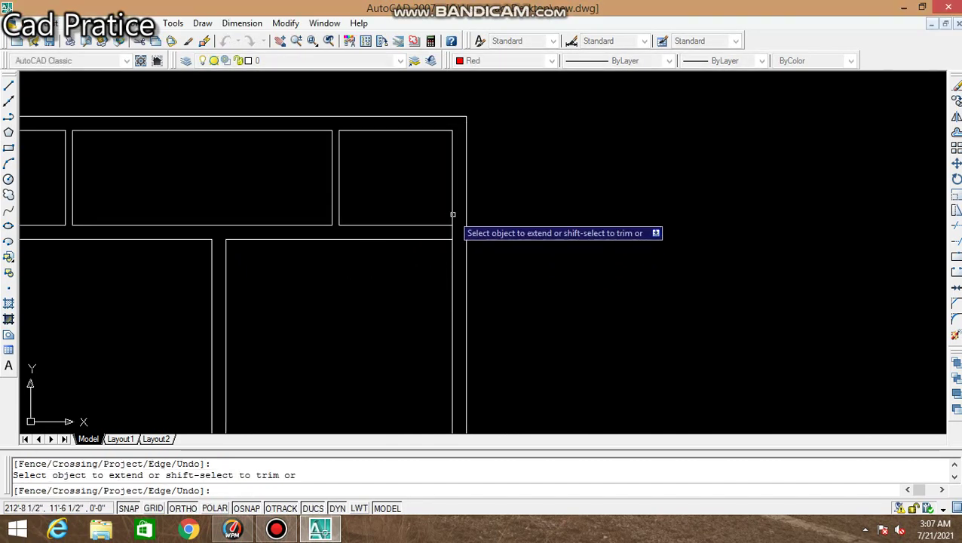
pyautogui.press('Escape')
# Step: Offset the right inner wall line 4.5 to the left
pyautogui.press('Return')
pyautogui.write('4')
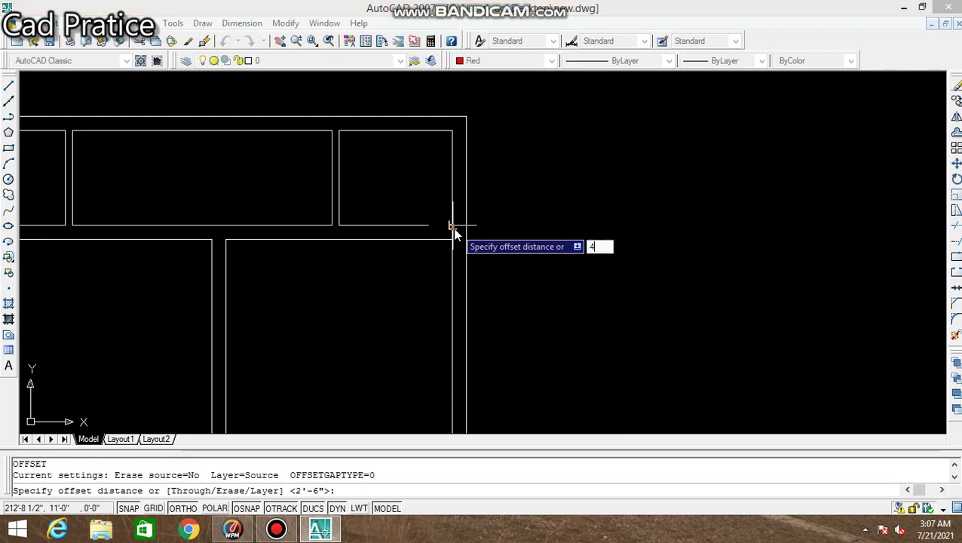
pyautogui.write('5')
pyautogui.press('Return')
pyautogui.click(453, 230)
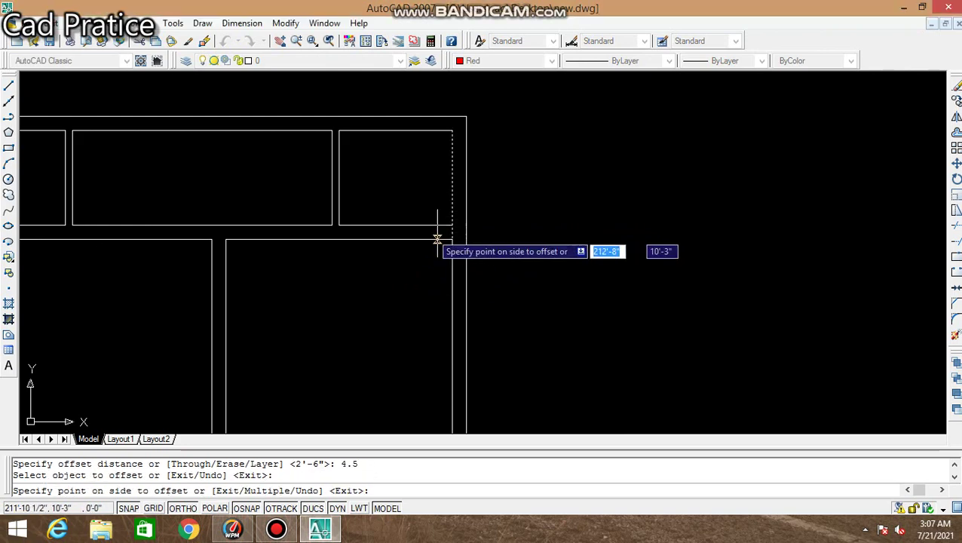
pyautogui.click(426, 234)
pyautogui.press('Escape')
# Step: Offset that new line a further 2.5' to the left
pyautogui.write('o')
pyautogui.press('Return')
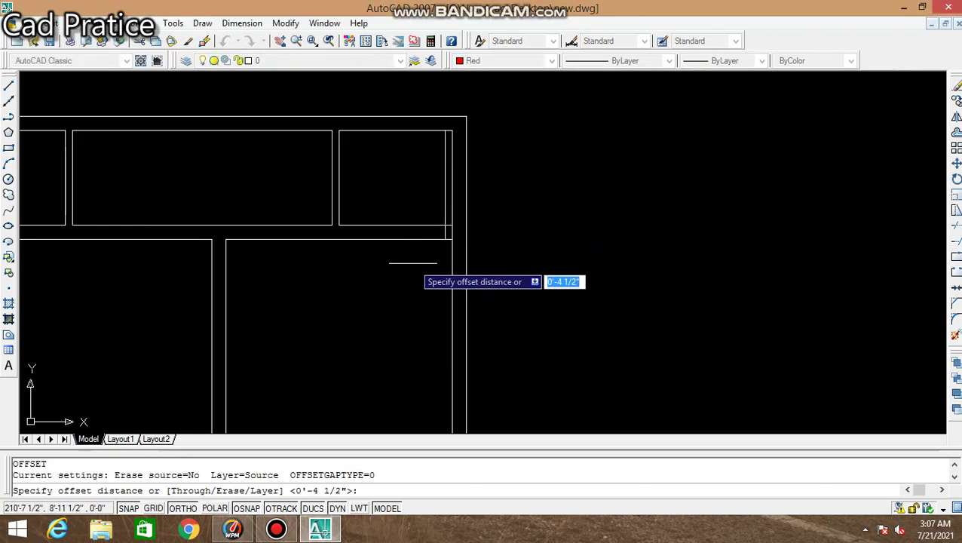
pyautogui.write('2.5')
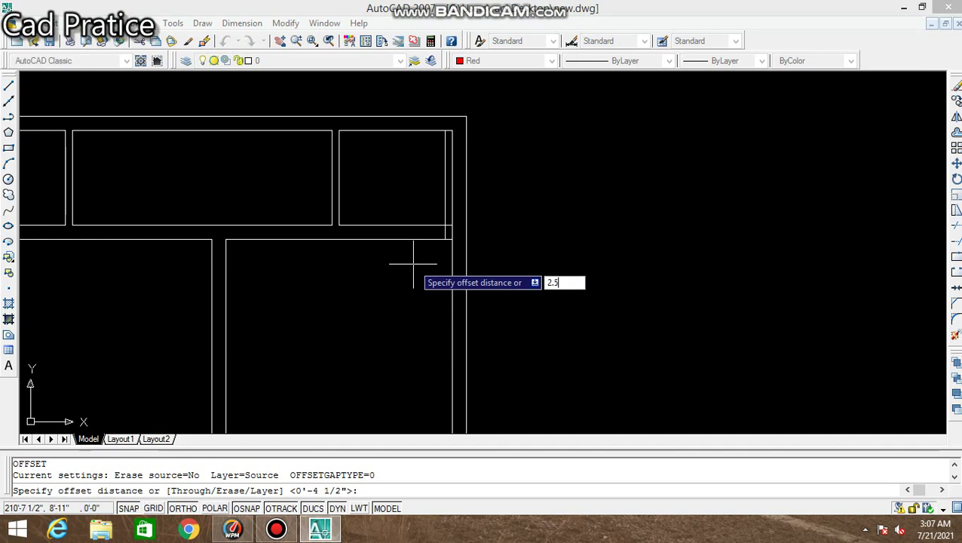
pyautogui.press('Return')
pyautogui.click(445, 214)
pyautogui.click(415, 203)
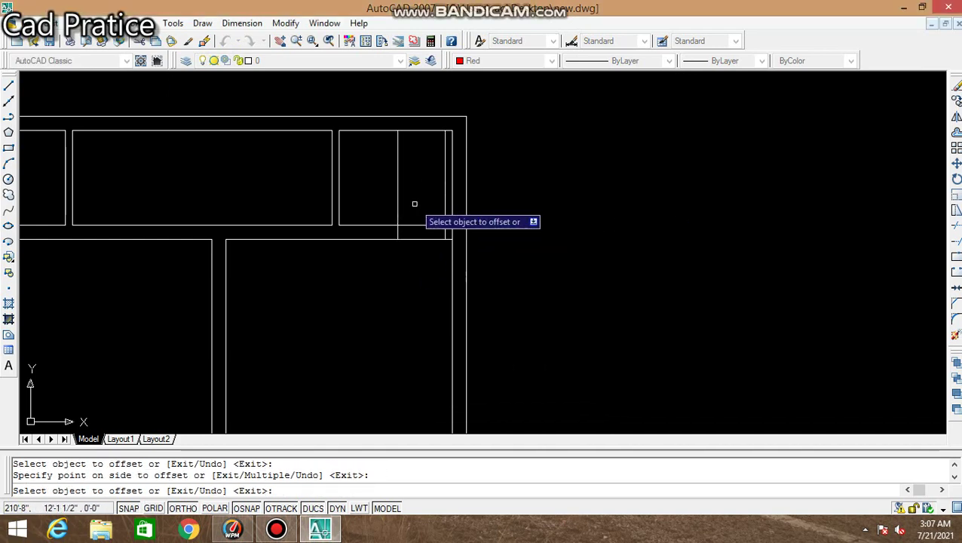
pyautogui.press('Escape')
# Step: Trim the wall lines inside the opening and the excess vertical lines
pyautogui.press('t')
pyautogui.press('r')
pyautogui.press('Return')
pyautogui.press('Return')
pyautogui.click(504, 207)
pyautogui.click(421, 260)
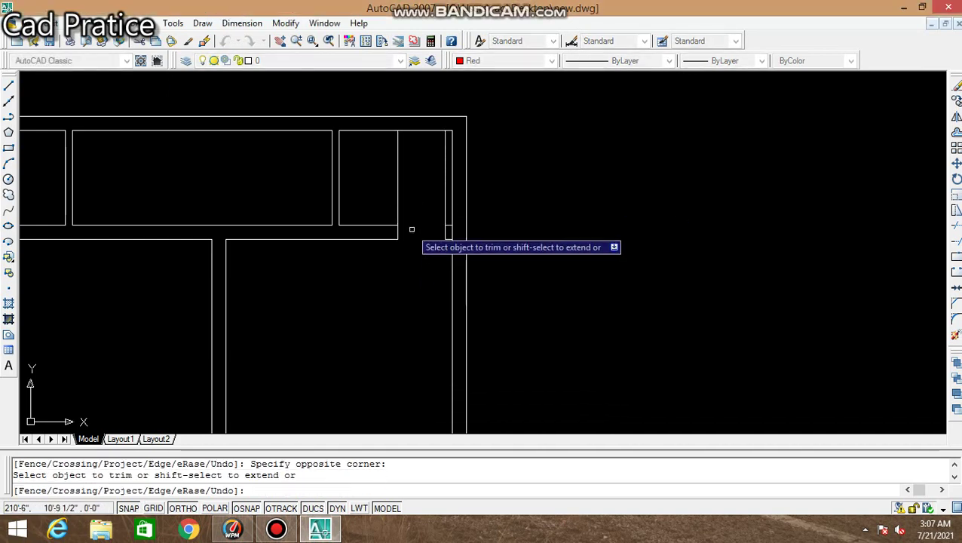
pyautogui.click(378, 189)
pyautogui.click(446, 212)
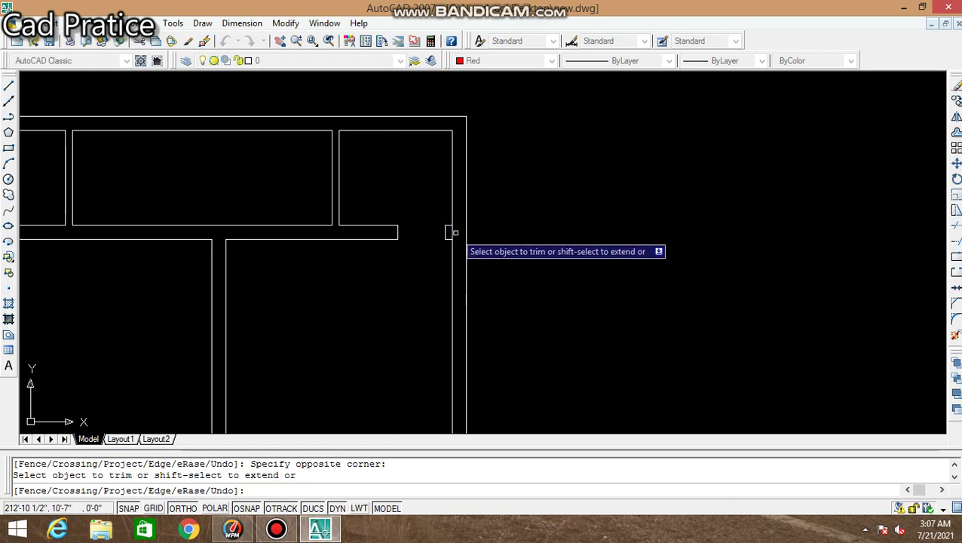
pyautogui.scroll(-1, 392, 273)
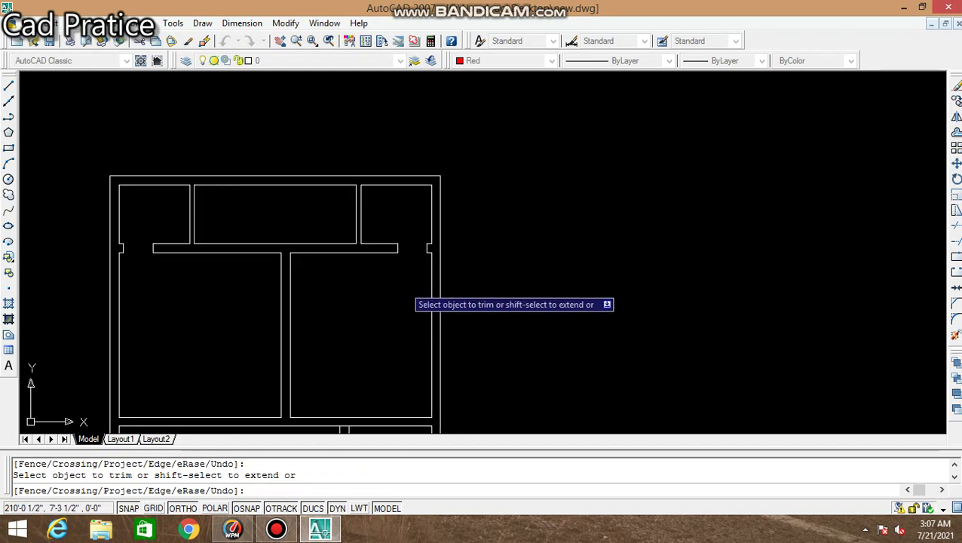
pyautogui.moveTo(365, 316); pyautogui.dragTo(400, 279, button='middle')
pyautogui.scroll(2, 193, 233)
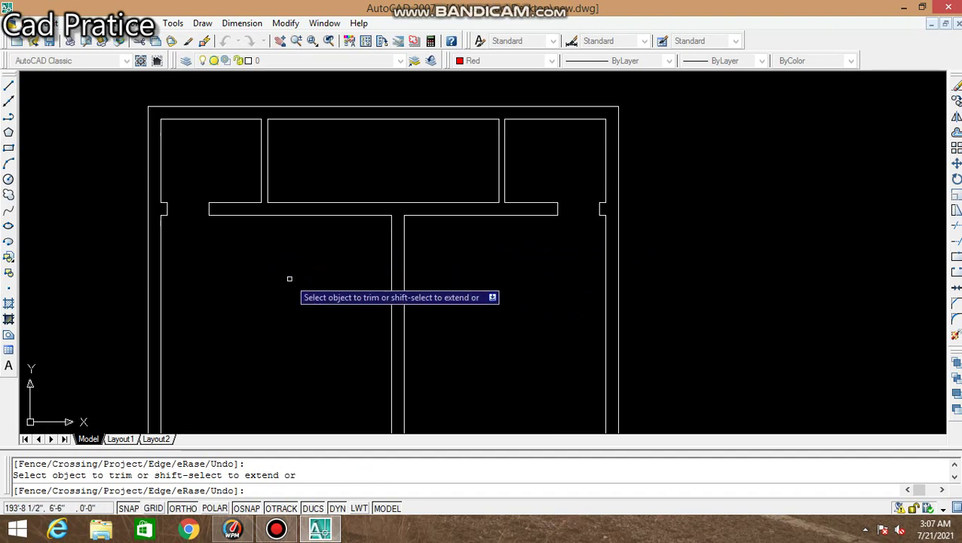
# Step: Offset the left doorway's edge lines 2 units into the opening to form door-leaf lines
pyautogui.press('Escape')
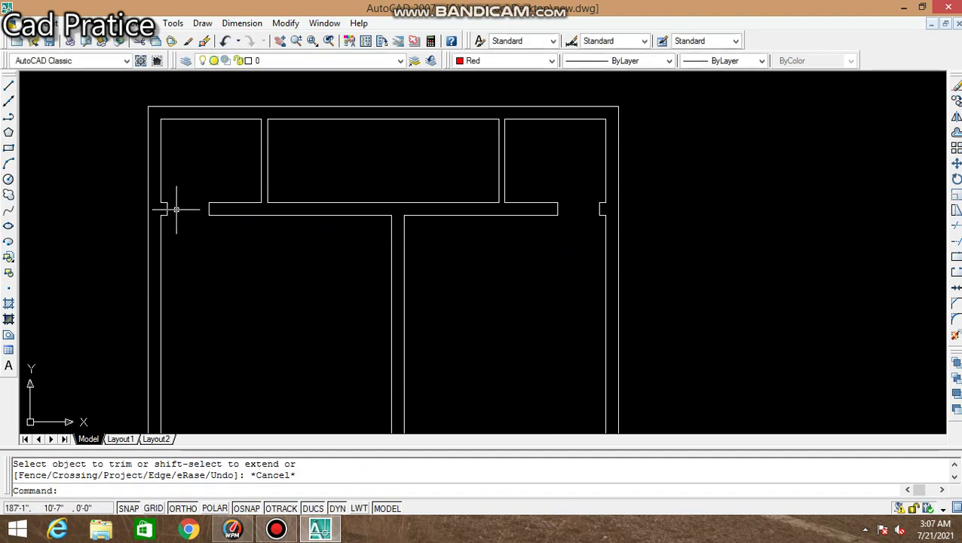
pyautogui.write('o')
pyautogui.press('Return')
pyautogui.write('2')
pyautogui.press('Return')
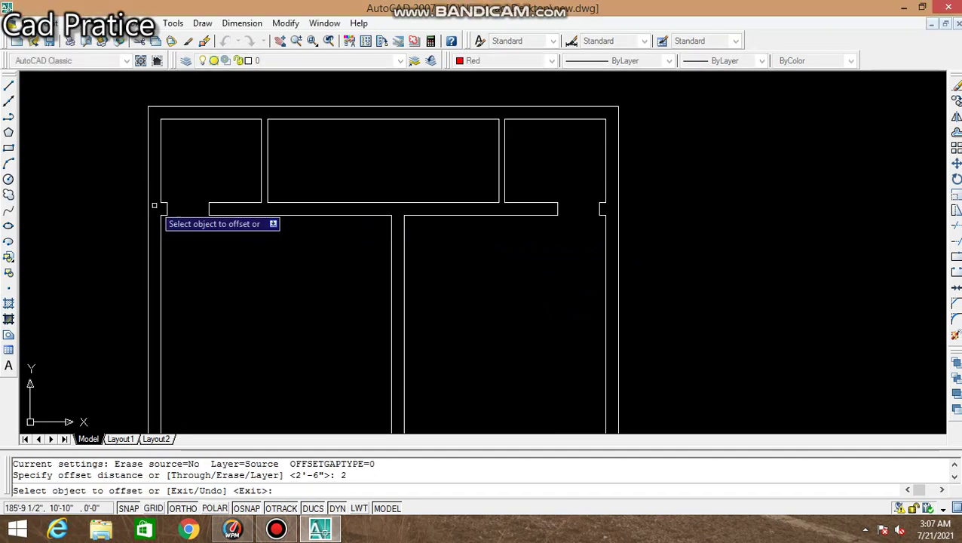
pyautogui.click(166, 209)
pyautogui.scroll(2, 166, 209)
pyautogui.click(190, 217)
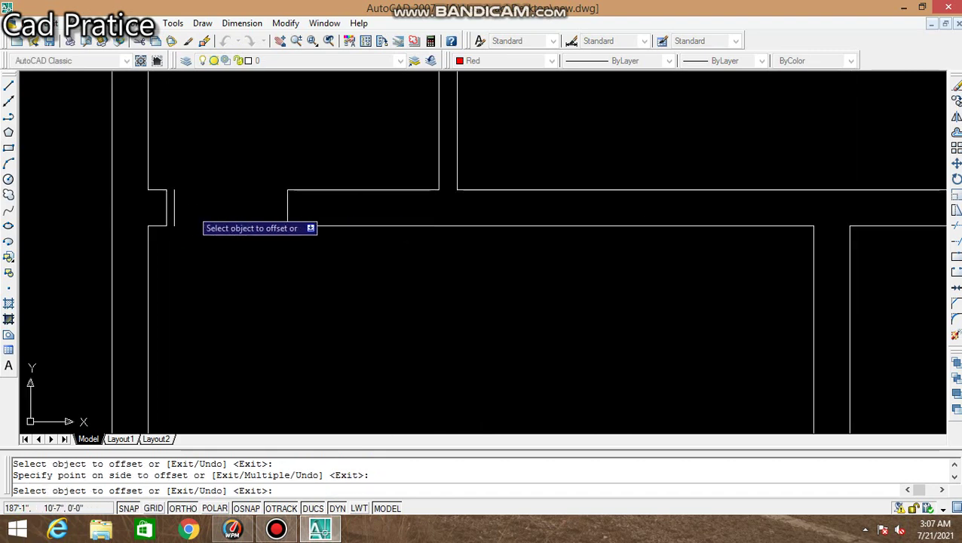
pyautogui.click(175, 209)
pyautogui.click(202, 211)
pyautogui.click(287, 208)
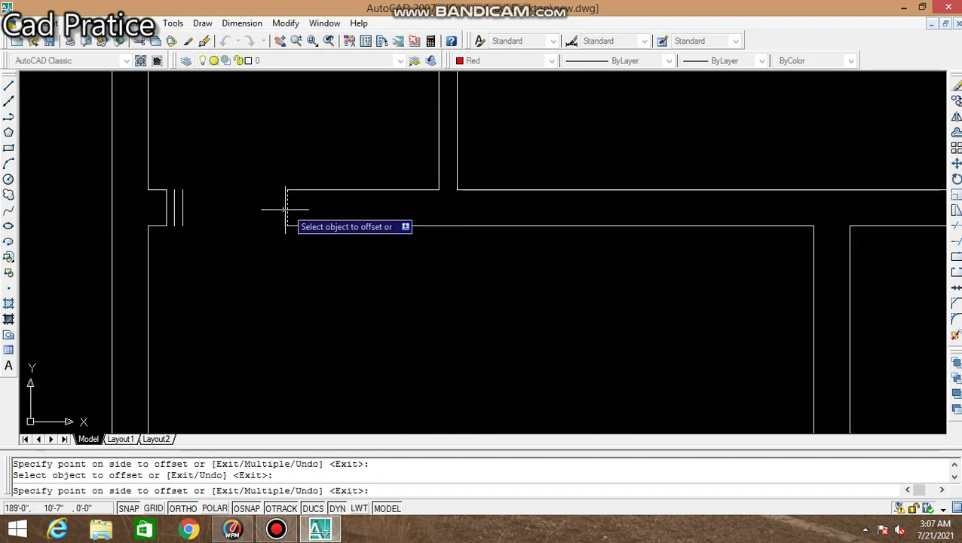
pyautogui.click(265, 209)
pyautogui.press('Escape')
# Step: Draw a swing circle centred at the opening's corner with its radius reaching the door jamb
pyautogui.write('c')
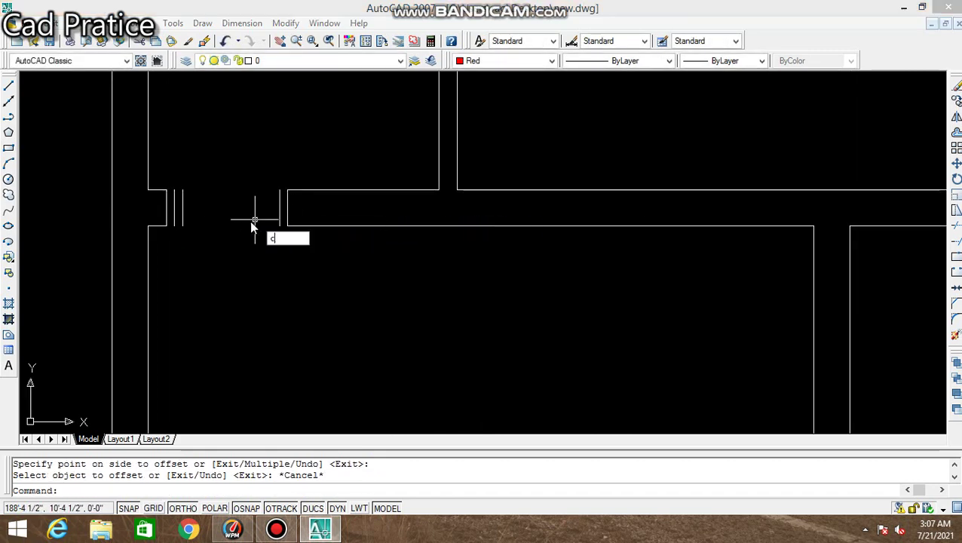
pyautogui.press('Return')
pyautogui.click(173, 209)
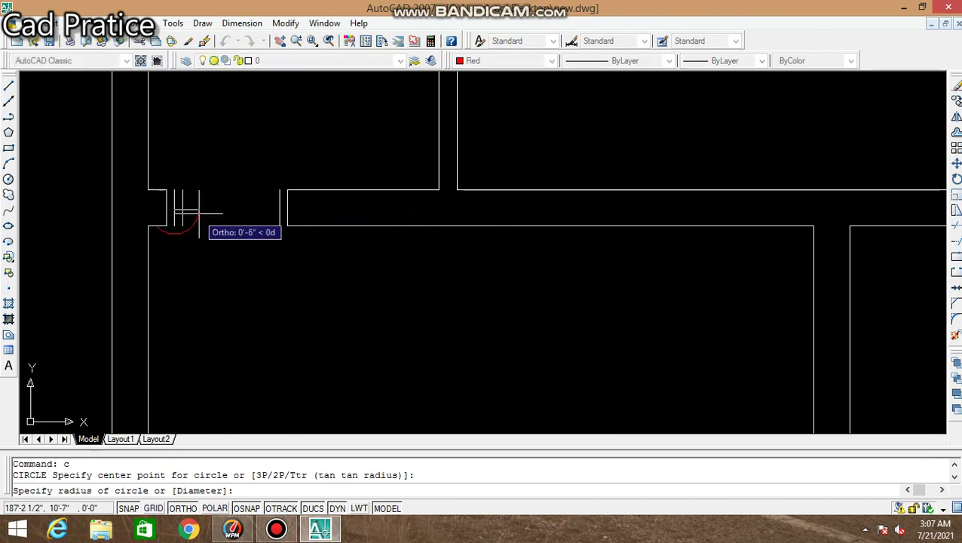
pyautogui.click(278, 210)
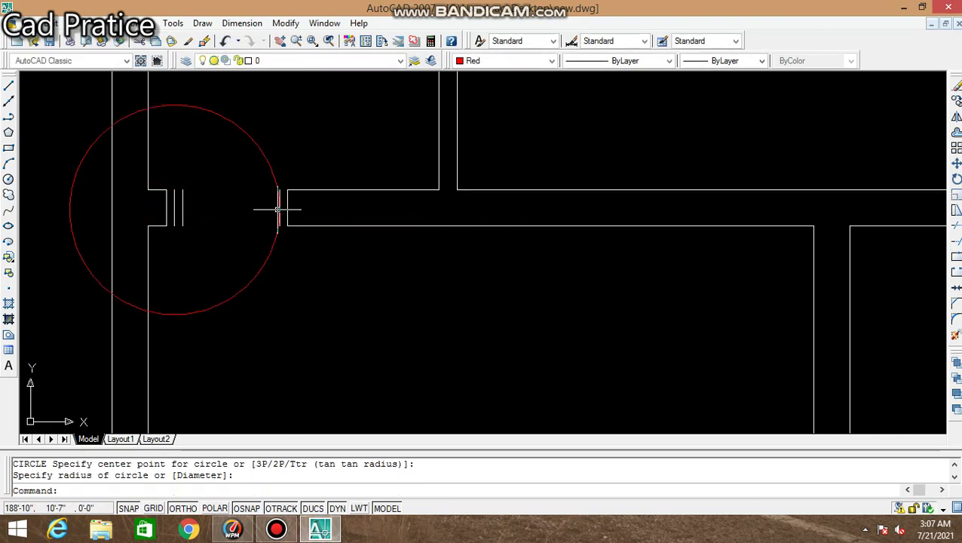
# Step: Extend the two short door-leaf lines up to the circle
pyautogui.write('ec')
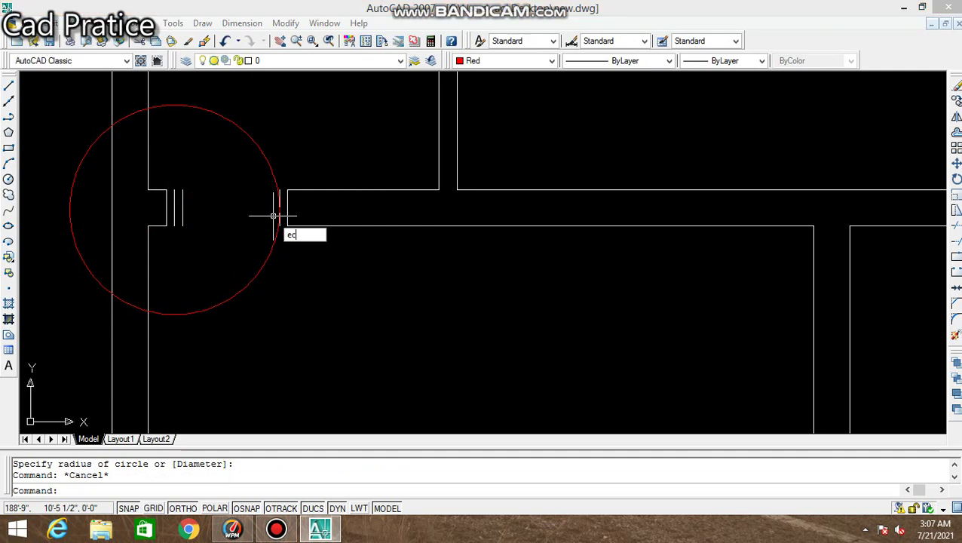
pyautogui.press('Escape')
pyautogui.write('e')
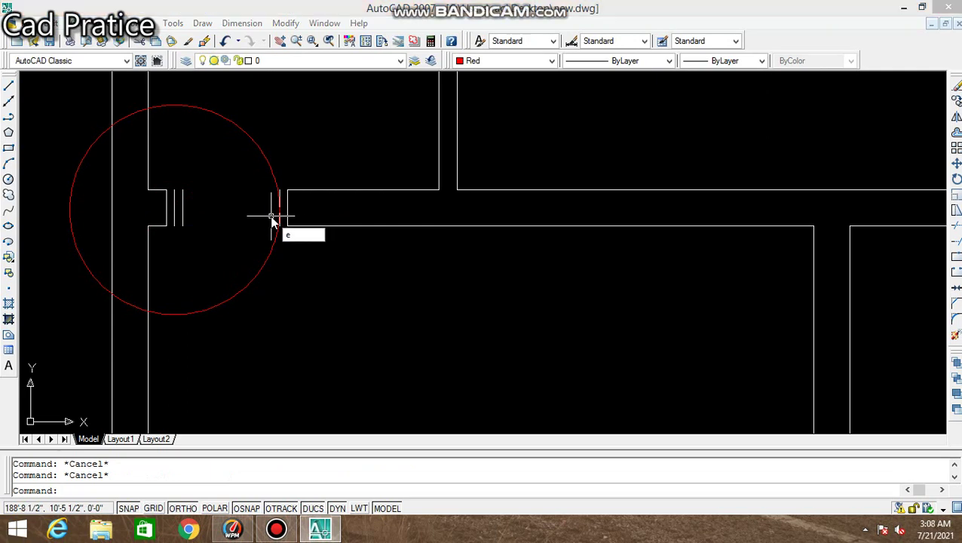
pyautogui.write('x')
pyautogui.press('Return')
pyautogui.press('Return')
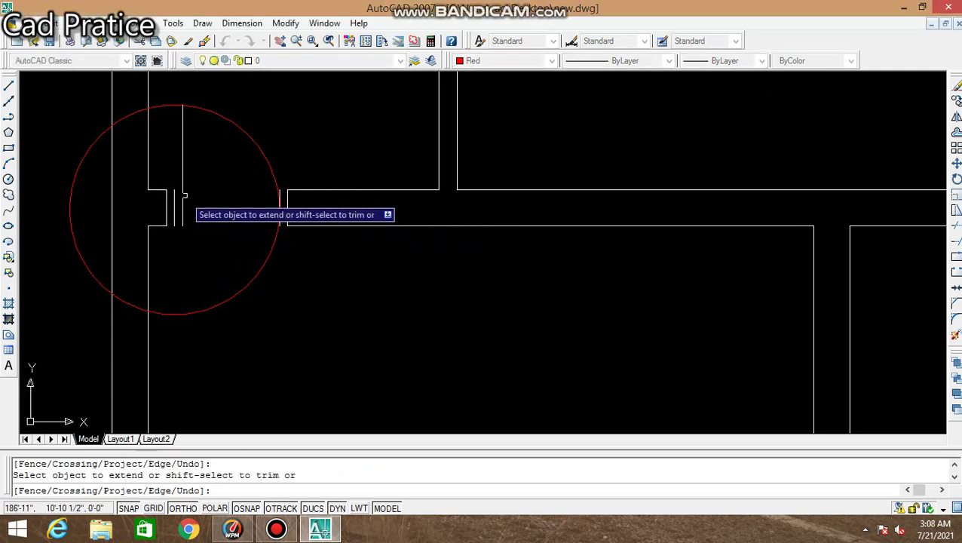
pyautogui.click(182, 200)
pyautogui.click(174, 205)
pyautogui.press('Escape')
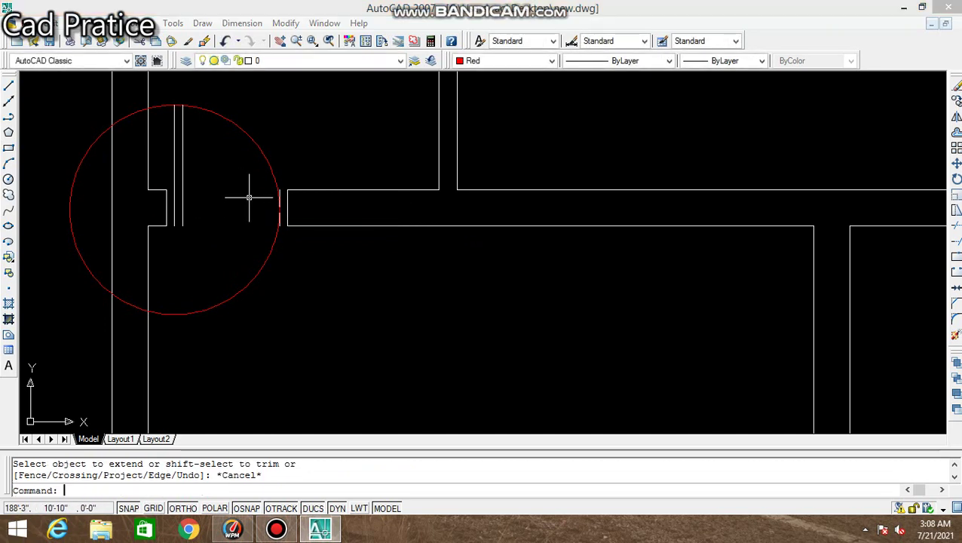
pyautogui.write('l')
pyautogui.press('Return')
# Step: Draw a guide line across the doorway, trim away the circle's lower half, and erase the leftover left arc
pyautogui.click(166, 207)
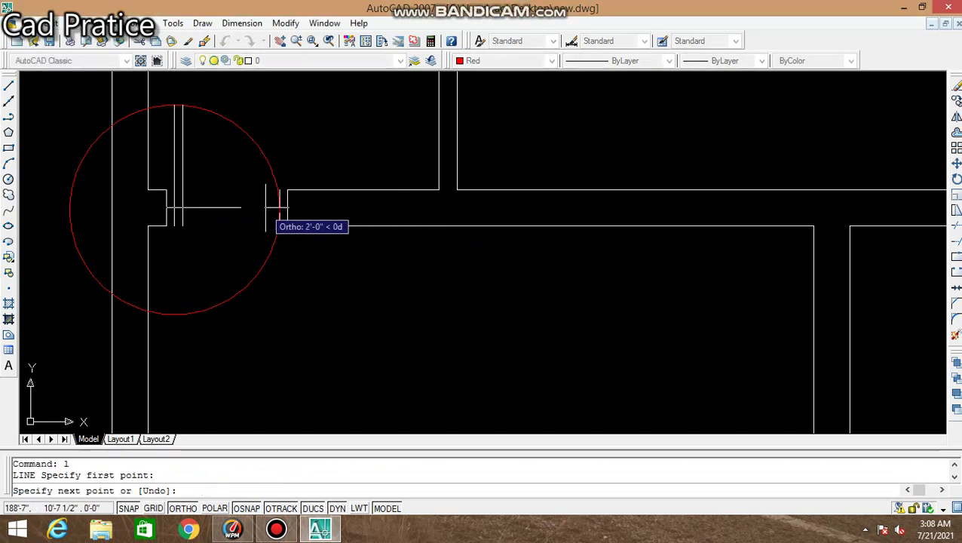
pyautogui.click(287, 208)
pyautogui.press('Escape')
pyautogui.write('tr')
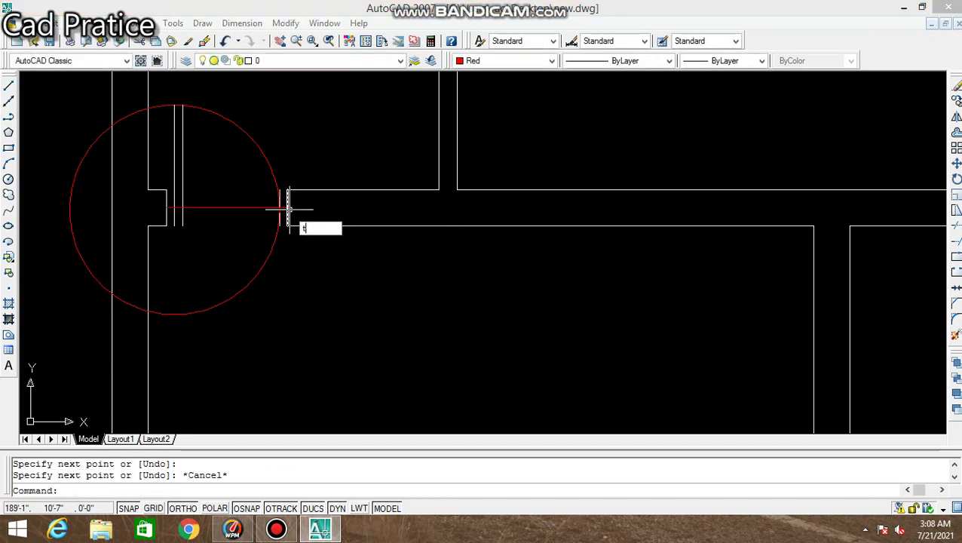
pyautogui.press('Return')
pyautogui.press('Return')
pyautogui.click(276, 287)
pyautogui.click(221, 251)
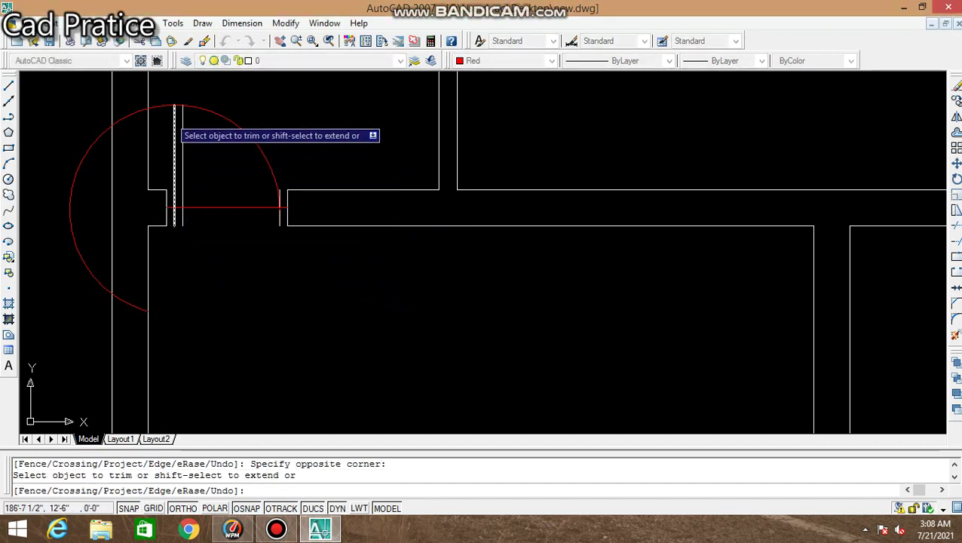
pyautogui.click(165, 105)
pyautogui.press('Escape')
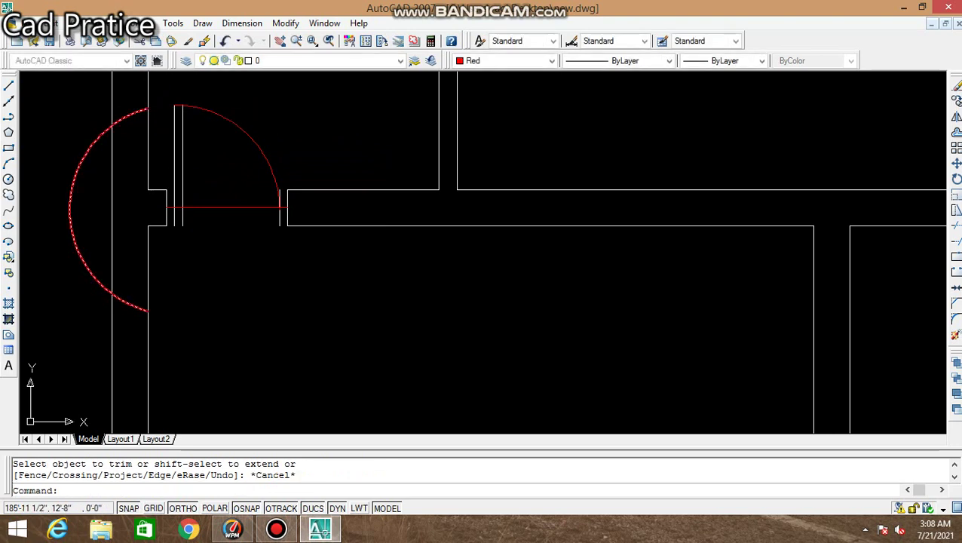
pyautogui.click(141, 110)
pyautogui.press('Delete')
pyautogui.press('Escape')
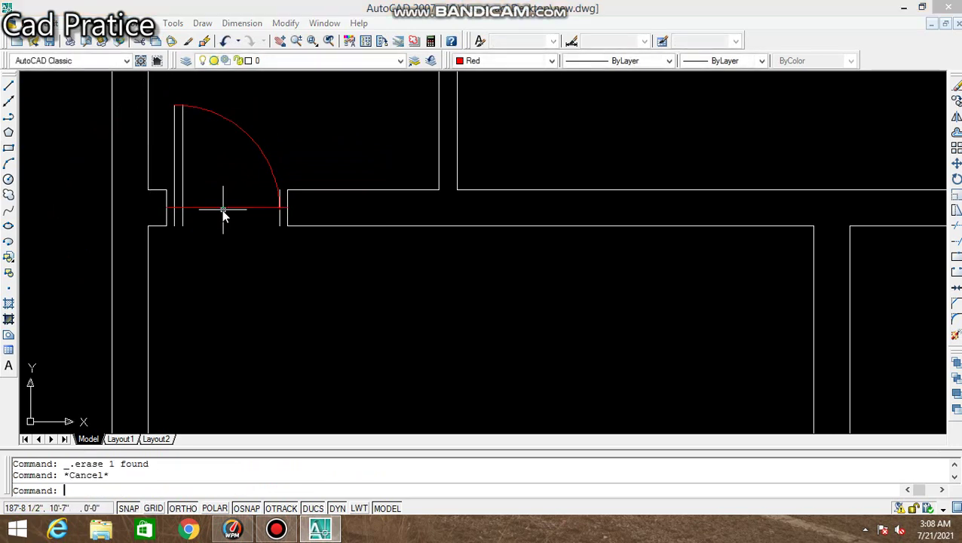
# Step: Trim the red guide line between the jambs and delete the leftover red jamb stub
pyautogui.write('tr')
pyautogui.press('Return')
pyautogui.press('Return')
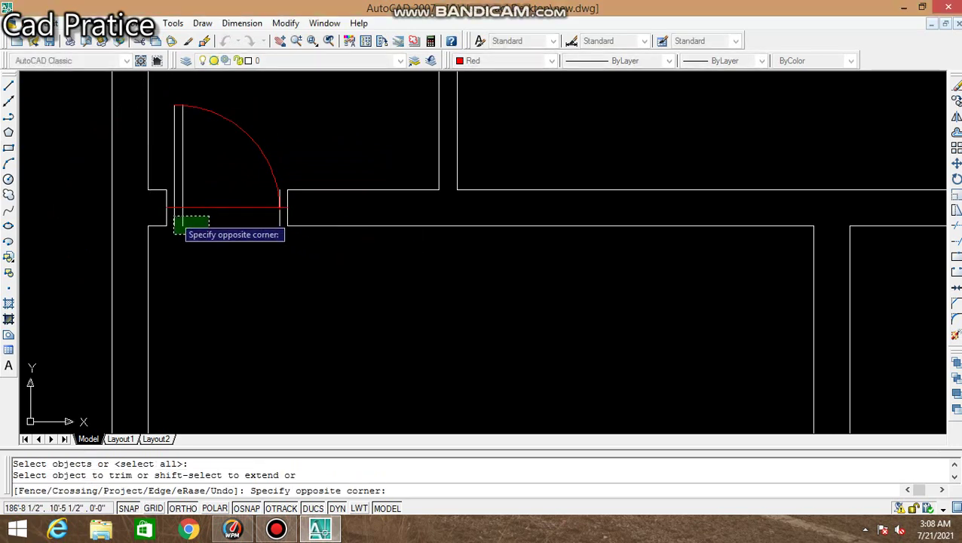
pyautogui.click(174, 217)
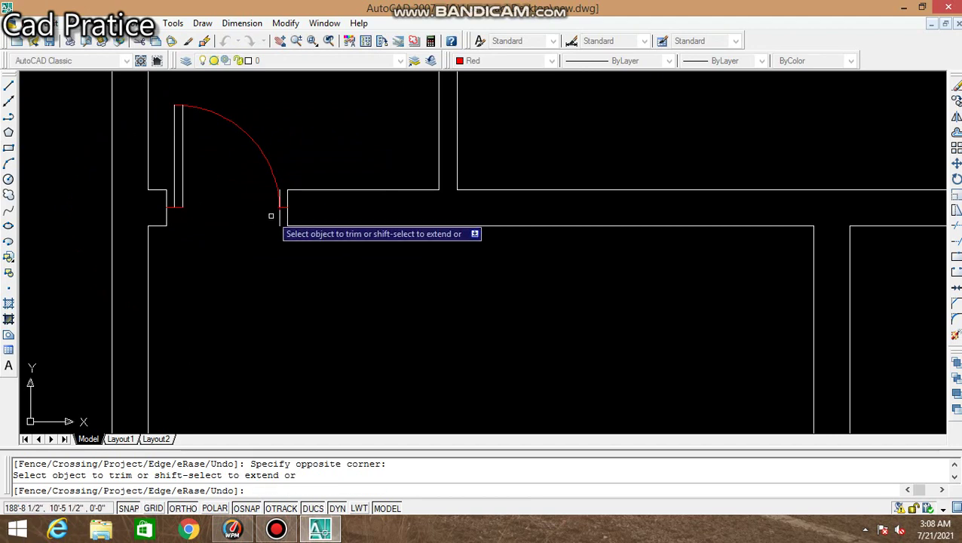
pyautogui.scroll(5, 278, 206)
pyautogui.press('Escape')
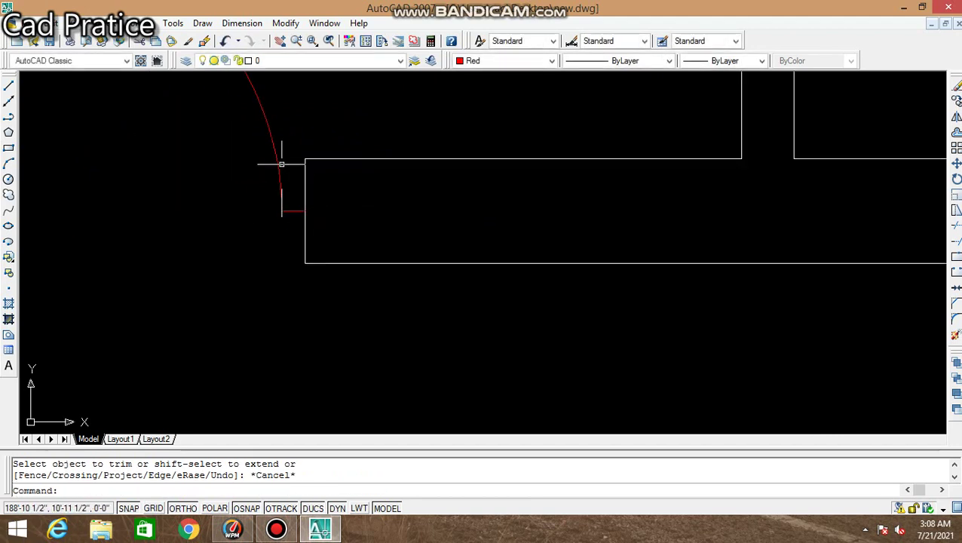
pyautogui.click(282, 164)
pyautogui.press('Delete')
pyautogui.scroll(-3, 279, 241)
# Step: Make the left door leaf and its swing arc red
pyautogui.scroll(-2, 267, 242)
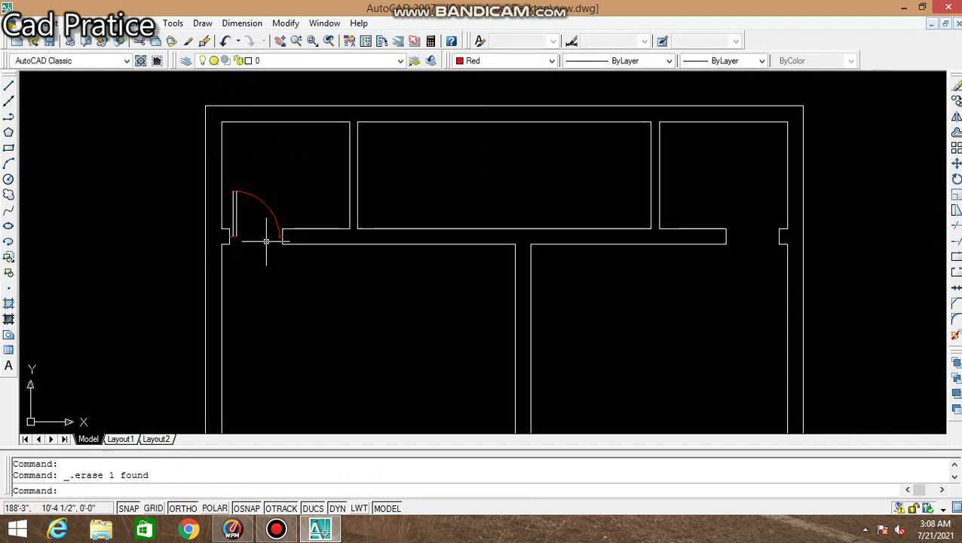
pyautogui.scroll(3, 266, 241)
pyautogui.click(183, 147)
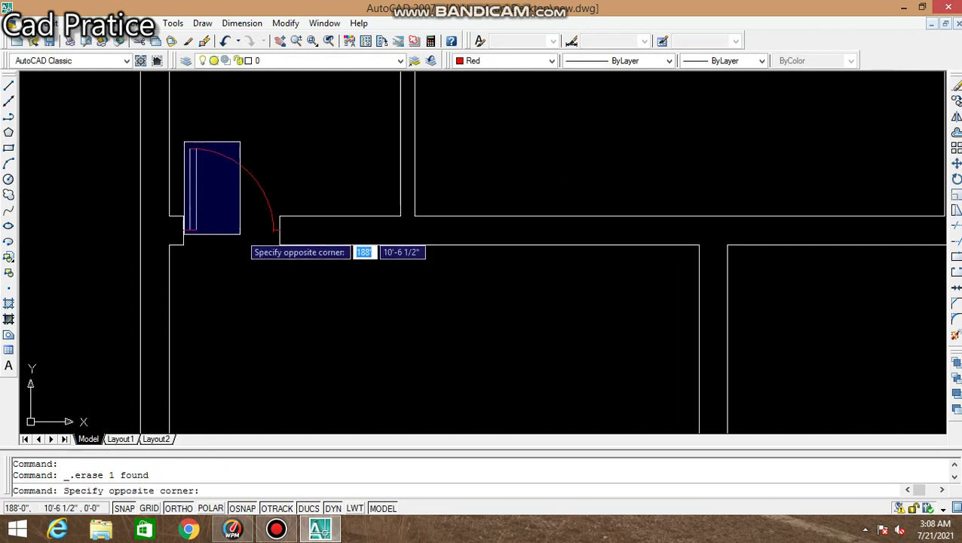
pyautogui.click(187, 148)
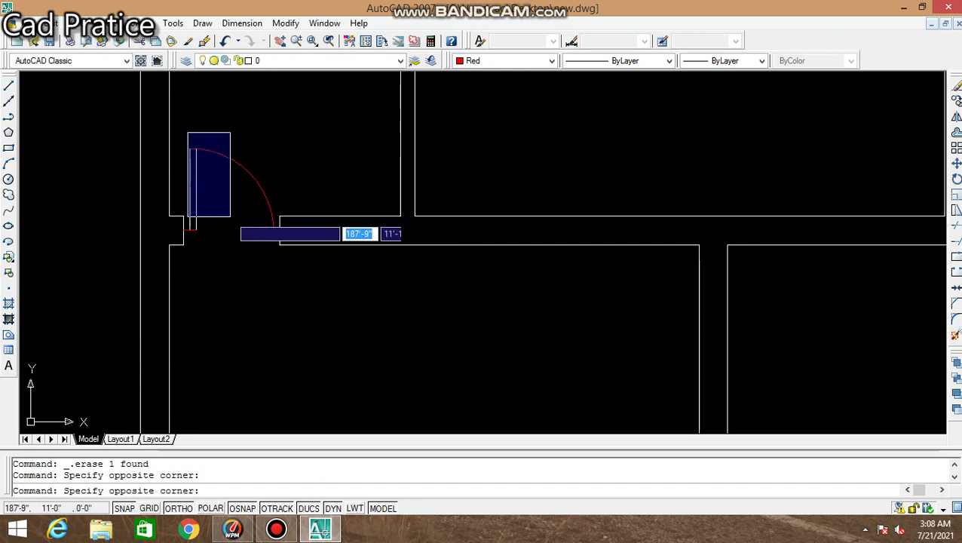
pyautogui.click(273, 290)
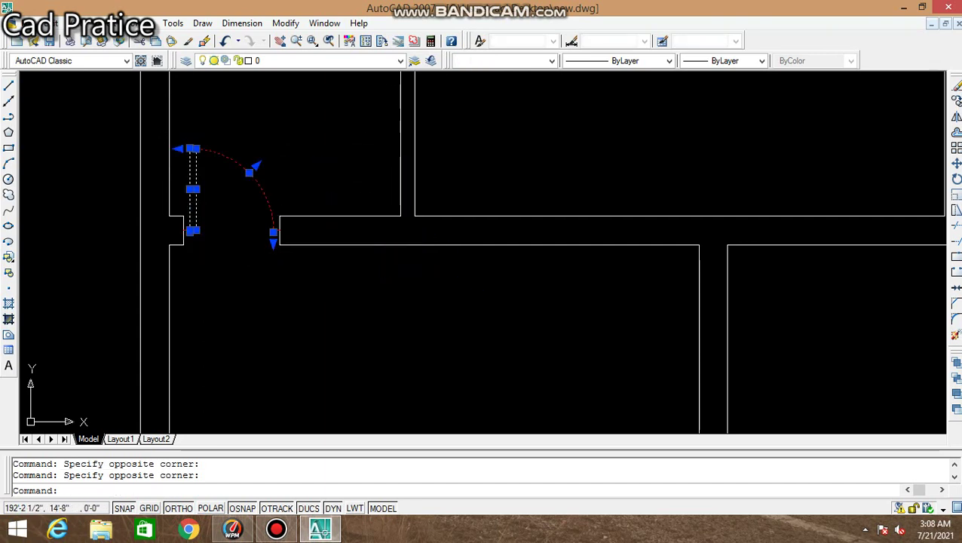
pyautogui.click(464, 62)
pyautogui.click(475, 98)
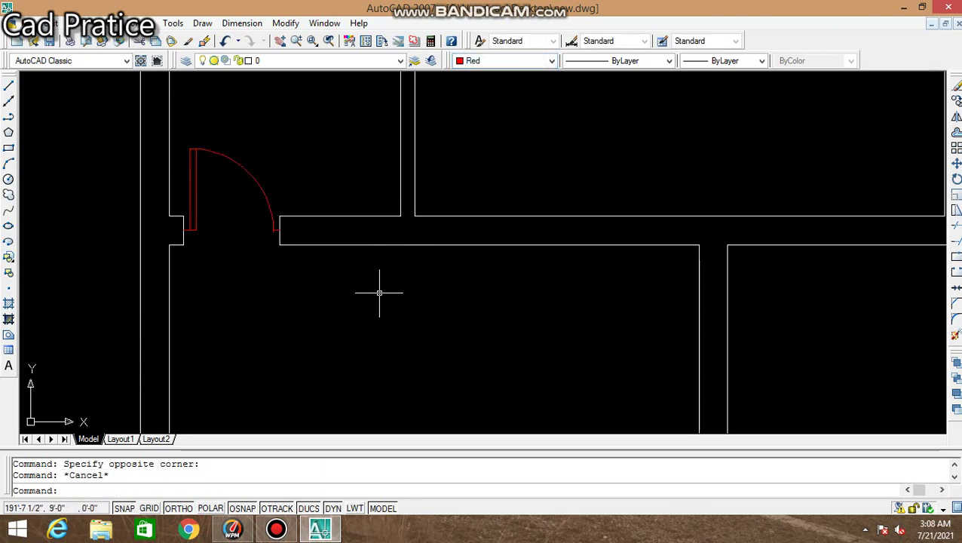
# Step: Pan and zoom the plan over to the opening in the right-hand wall
pyautogui.scroll(-4, 380, 293)
pyautogui.scroll(2, 355, 285)
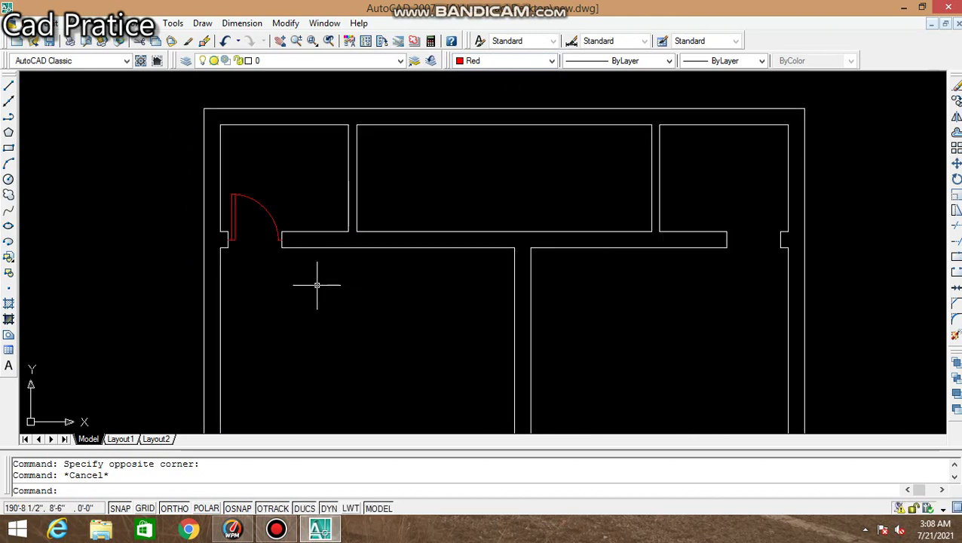
pyautogui.scroll(-2, 317, 286)
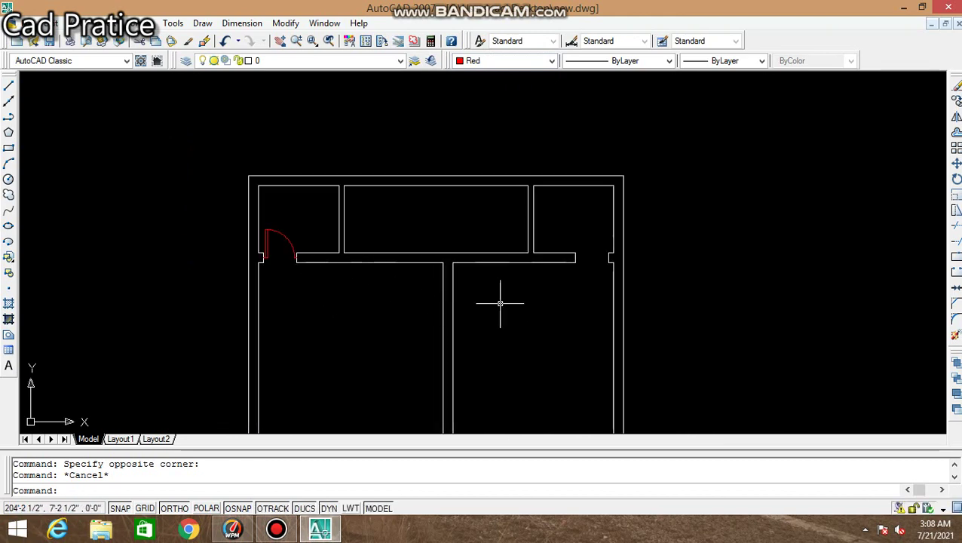
pyautogui.rightClick(380, 338)
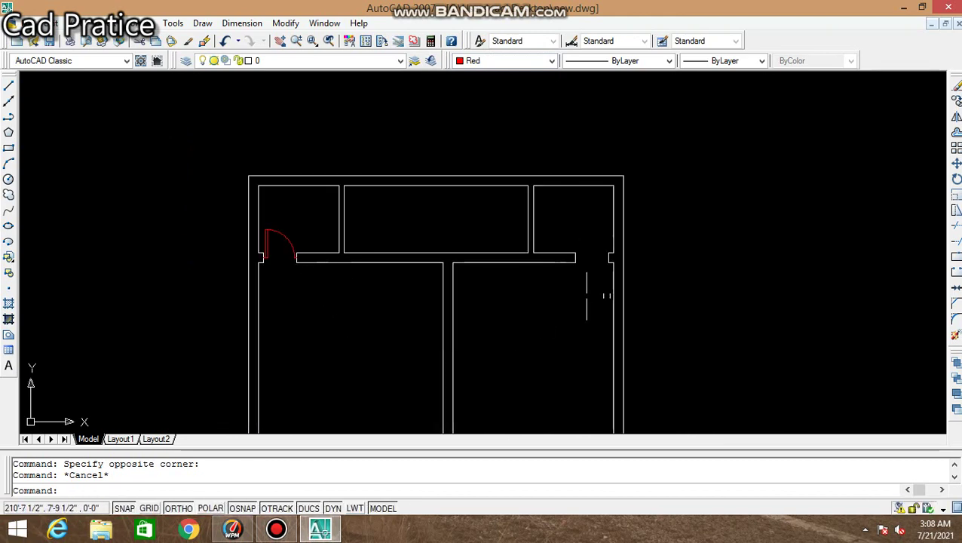
pyautogui.scroll(-2, 587, 297)
pyautogui.scroll(3, 559, 301)
pyautogui.moveTo(399, 359)
pyautogui.mouseDown(button='middle')
pyautogui.moveTo(511, 286)
pyautogui.moveTo(370, 357)
pyautogui.moveTo(408, 324)
pyautogui.mouseUp(button='middle')
pyautogui.scroll(-4, 496, 285)
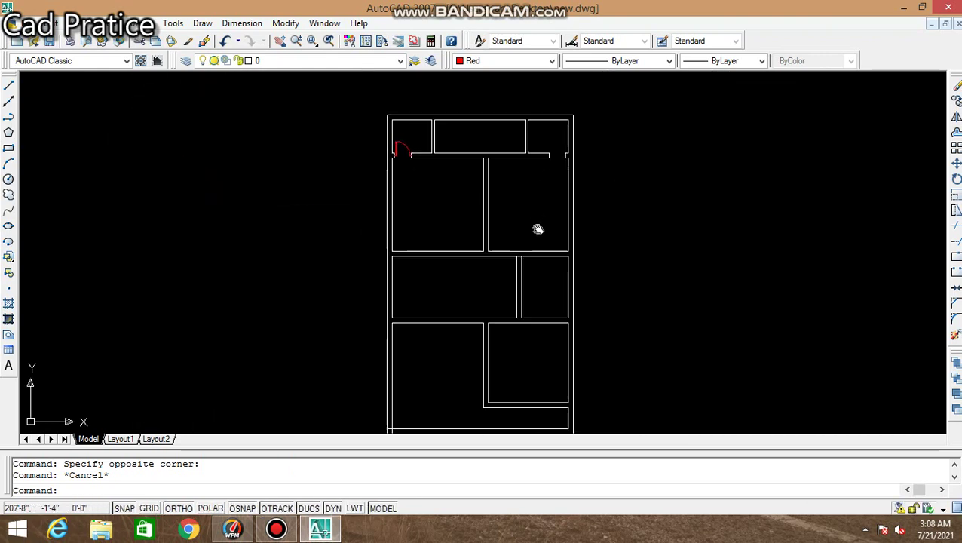
pyautogui.moveTo(496, 284)
pyautogui.mouseDown(button='middle')
pyautogui.moveTo(540, 203)
pyautogui.moveTo(483, 245)
pyautogui.mouseUp(button='middle')
pyautogui.scroll(2, 501, 159)
pyautogui.scroll(3, 500, 159)
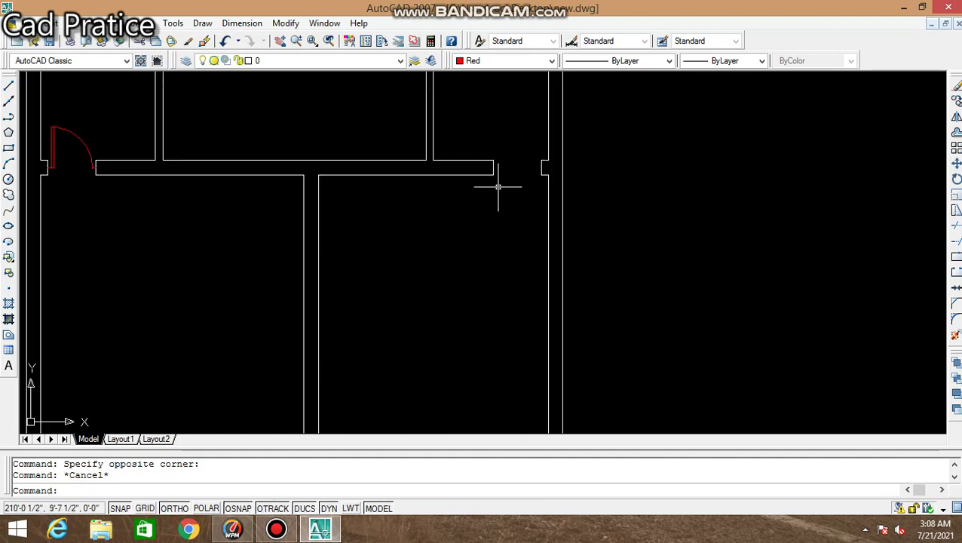
pyautogui.moveTo(499, 184); pyautogui.dragTo(459, 272, button='middle')
pyautogui.scroll(1, 468, 236)
pyautogui.scroll(3, 491, 243)
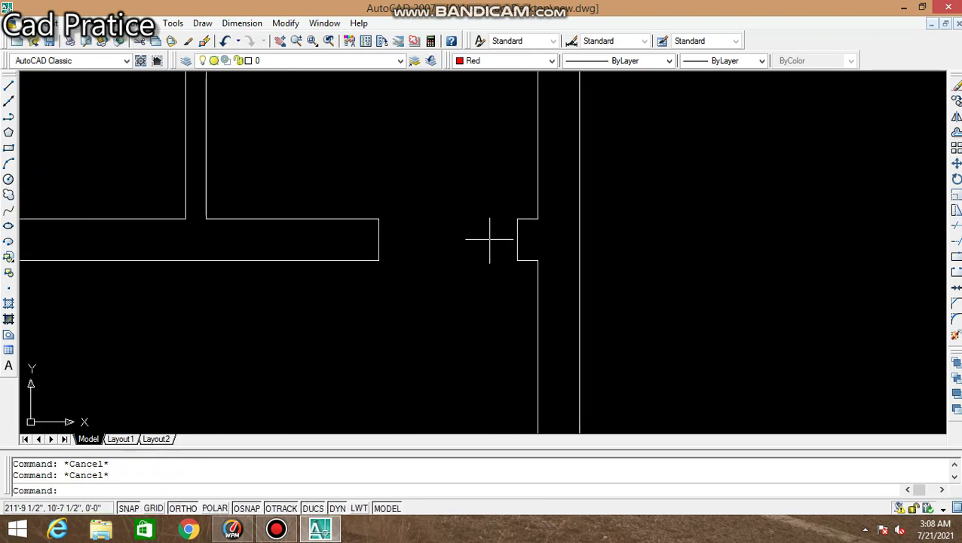
# Step: Offset the right opening's jamb lines 2 inches inward, twice on one side and once on the opposite wall end
pyautogui.write('o')
pyautogui.press('Return')
pyautogui.write('2')
pyautogui.press('Return')
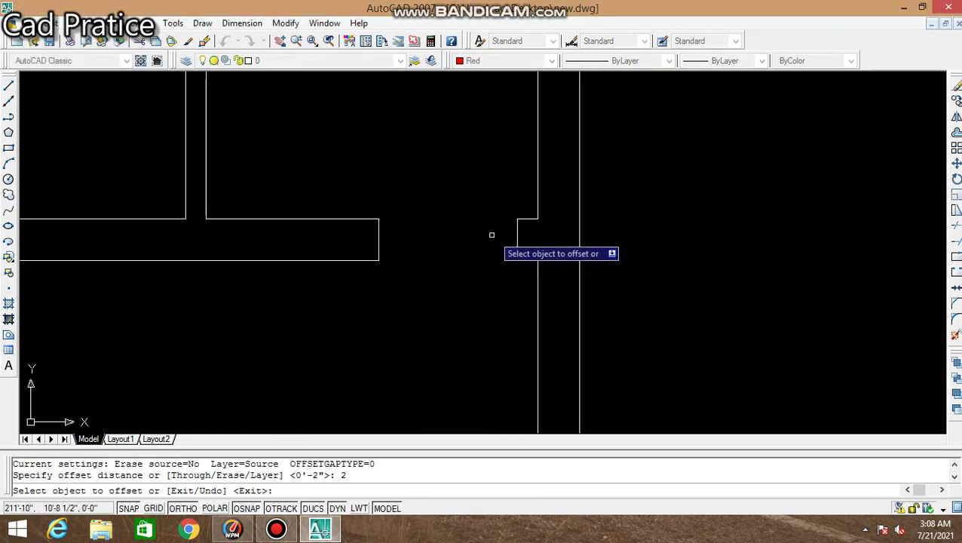
pyautogui.click(512, 239)
pyautogui.click(510, 235)
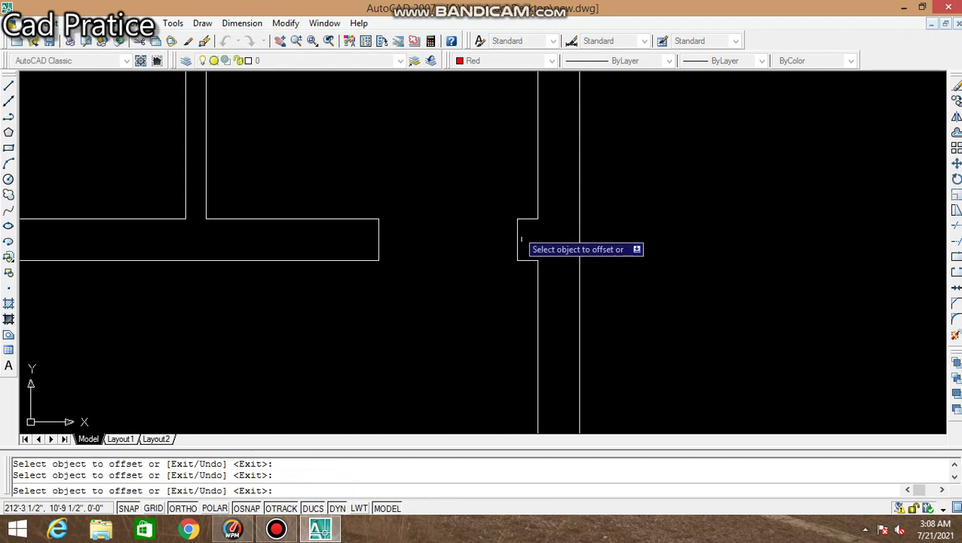
pyautogui.click(518, 235)
pyautogui.click(498, 230)
pyautogui.click(508, 226)
pyautogui.click(474, 246)
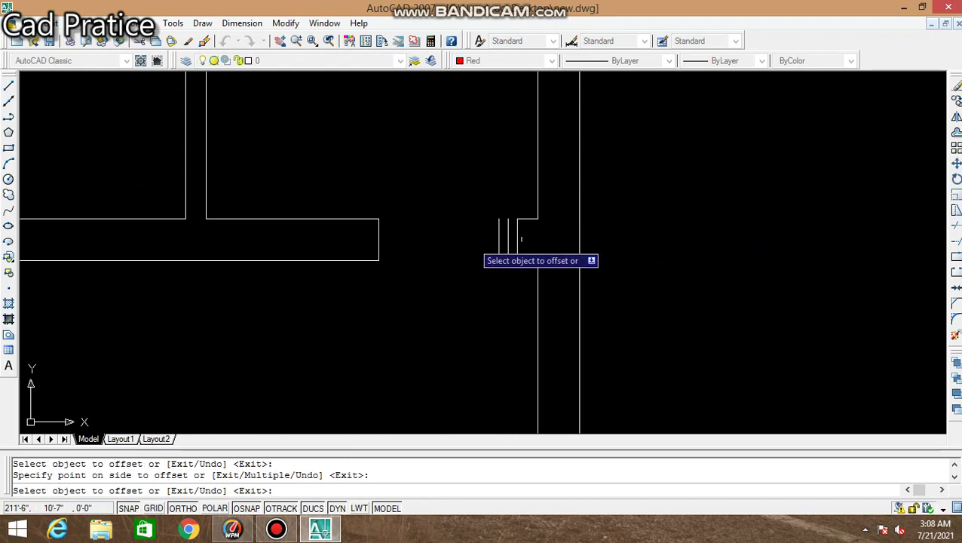
pyautogui.click(376, 239)
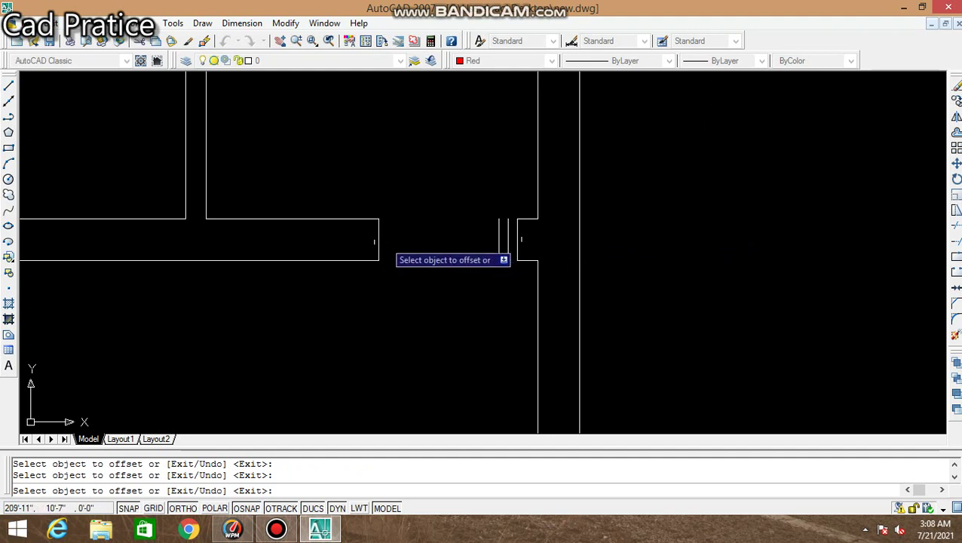
pyautogui.click(418, 242)
pyautogui.press('Escape')
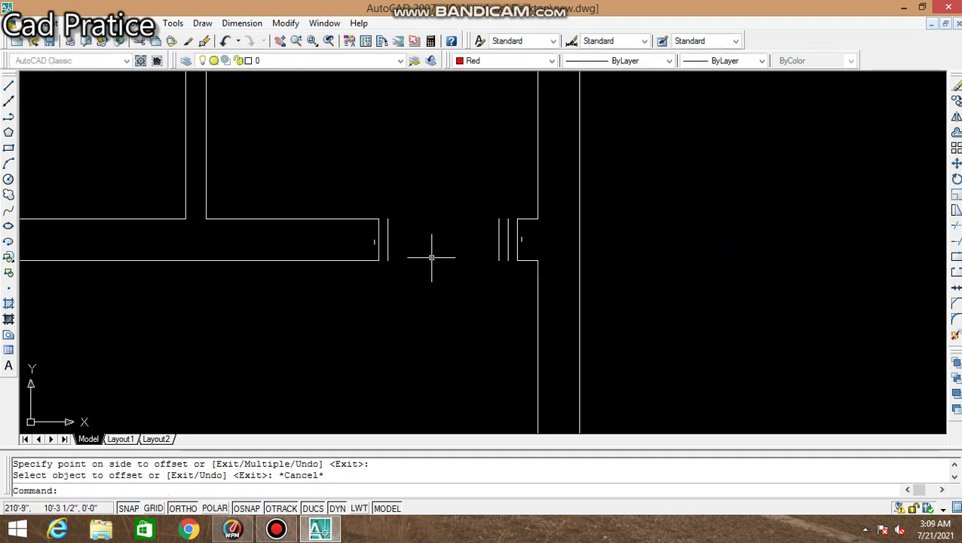
pyautogui.write('c')
pyautogui.press('Return')
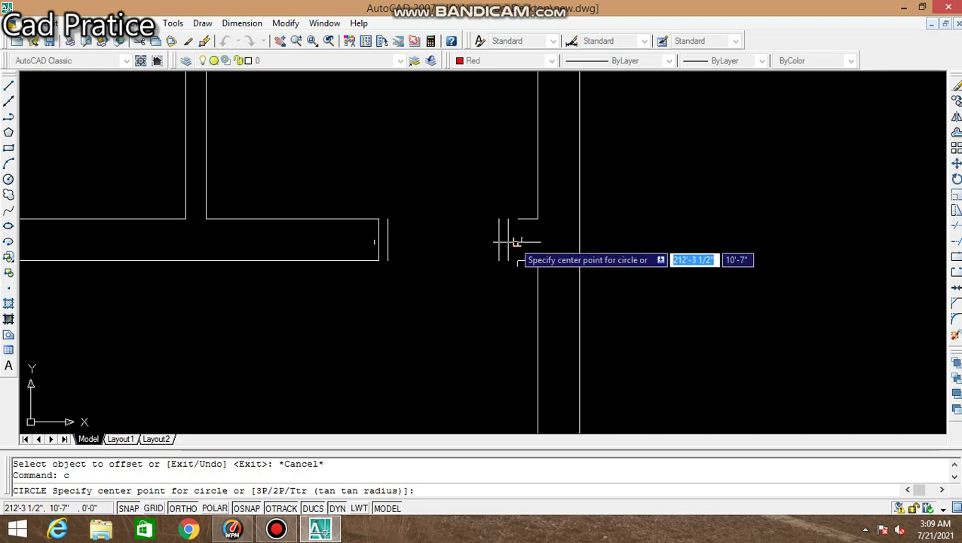
# Step: Draw a swing circle at the right jamb sized to the opening width, then extend the jamb lines to meet it
pyautogui.click(504, 242)
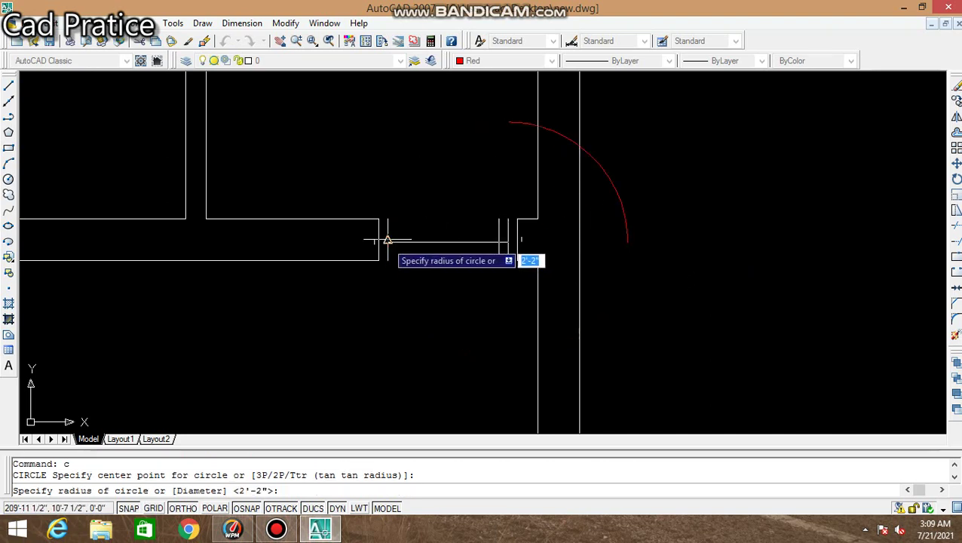
pyautogui.click(388, 240)
pyautogui.press('Escape')
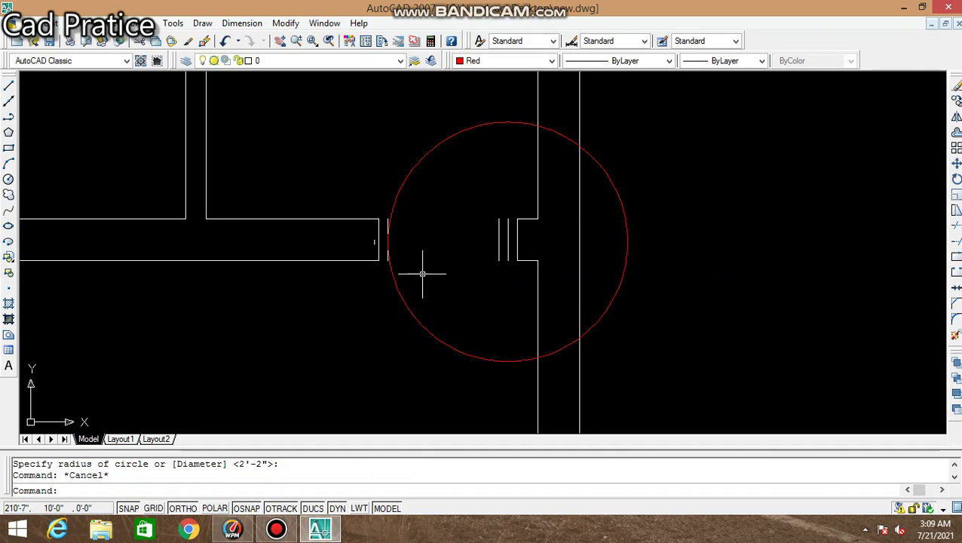
pyautogui.write('e')
pyautogui.press('Return')
pyautogui.press('Return')
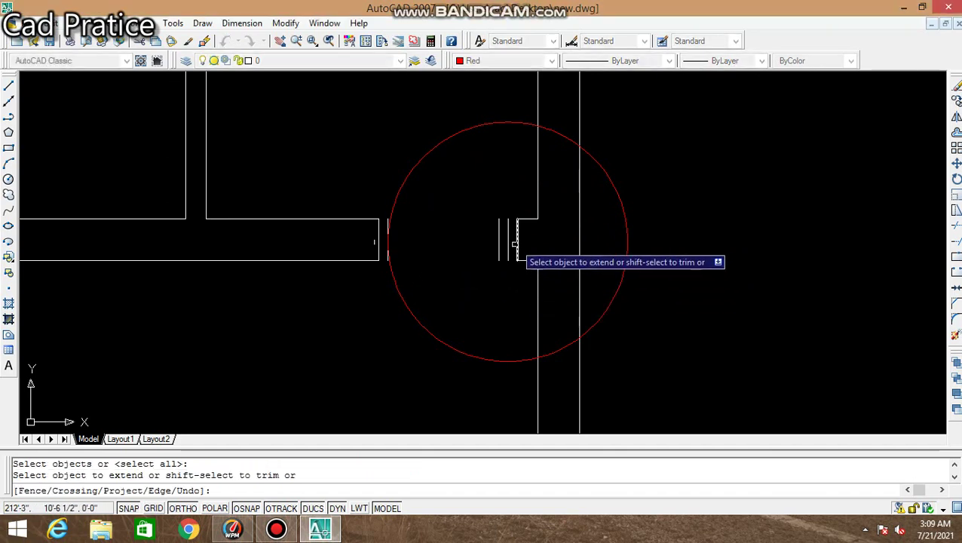
pyautogui.click(503, 228)
pyautogui.click(510, 224)
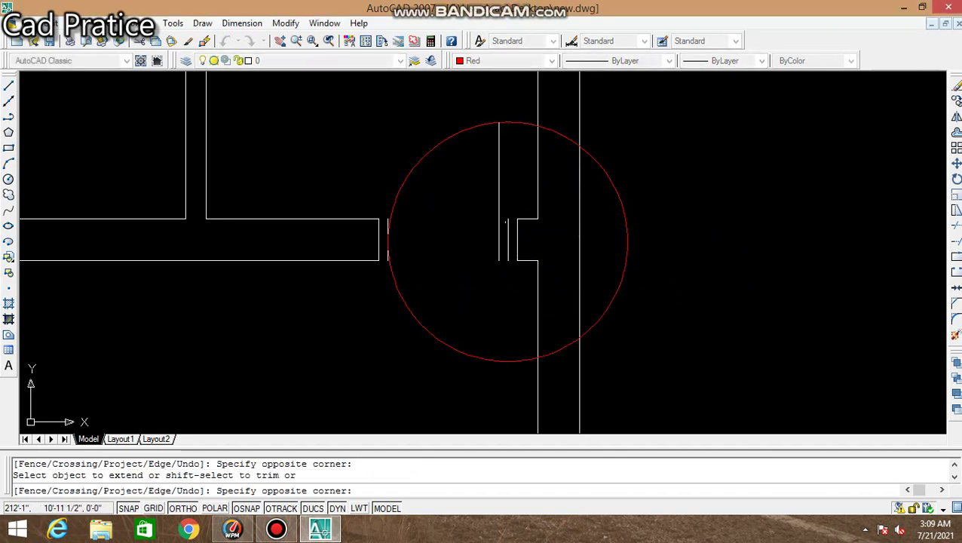
pyautogui.press('Escape')
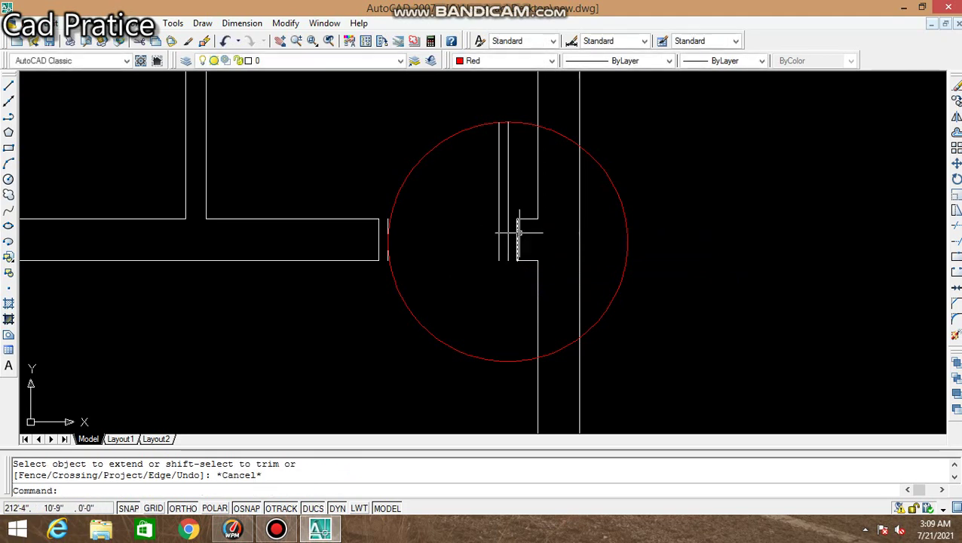
# Step: Draw a guide line across the right opening from jamb to jamb
pyautogui.write('l')
pyautogui.press('Return')
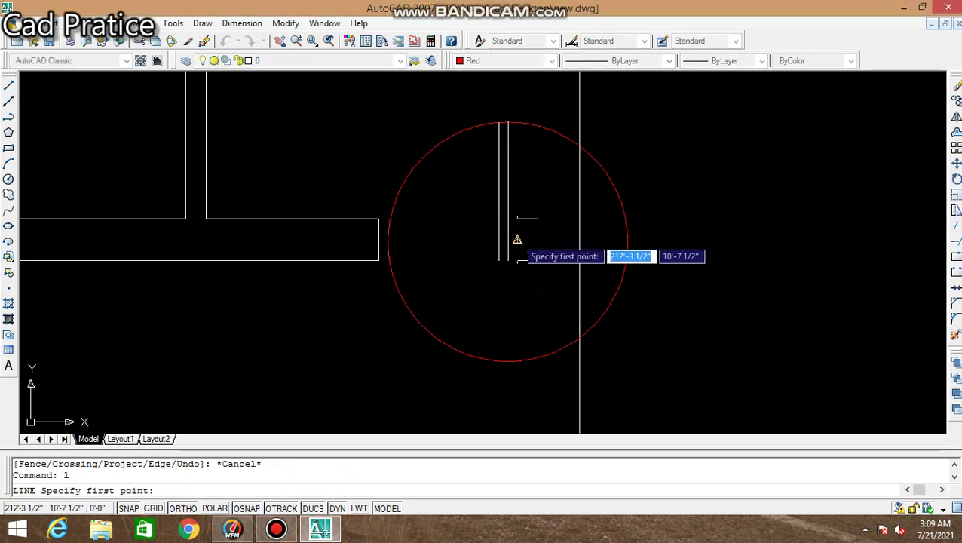
pyautogui.click(520, 239)
pyautogui.click(387, 240)
pyautogui.press('Escape')
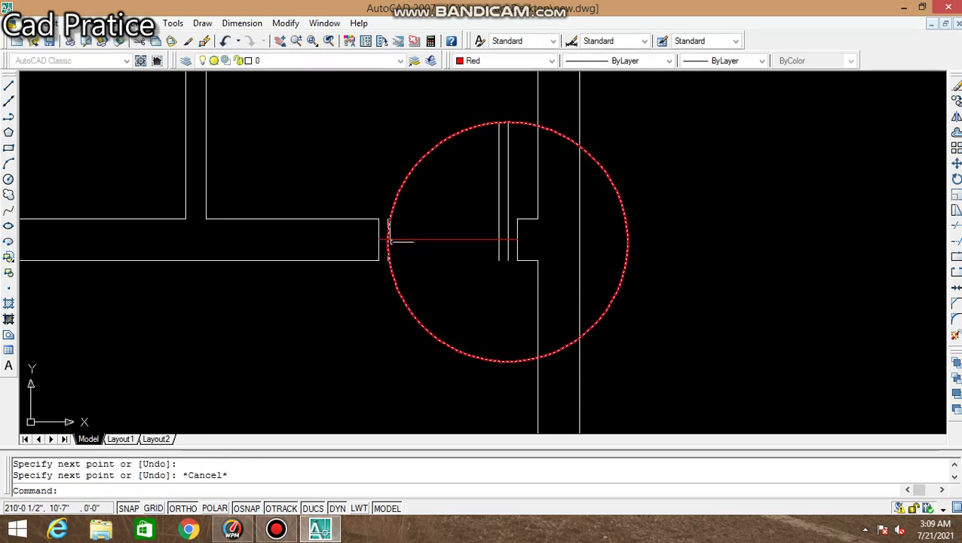
# Step: Trim away the circle's lower part and small top arc, and delete the leftover right arc
pyautogui.write('tr')
pyautogui.press('Return')
pyautogui.press('Return')
pyautogui.click(430, 277)
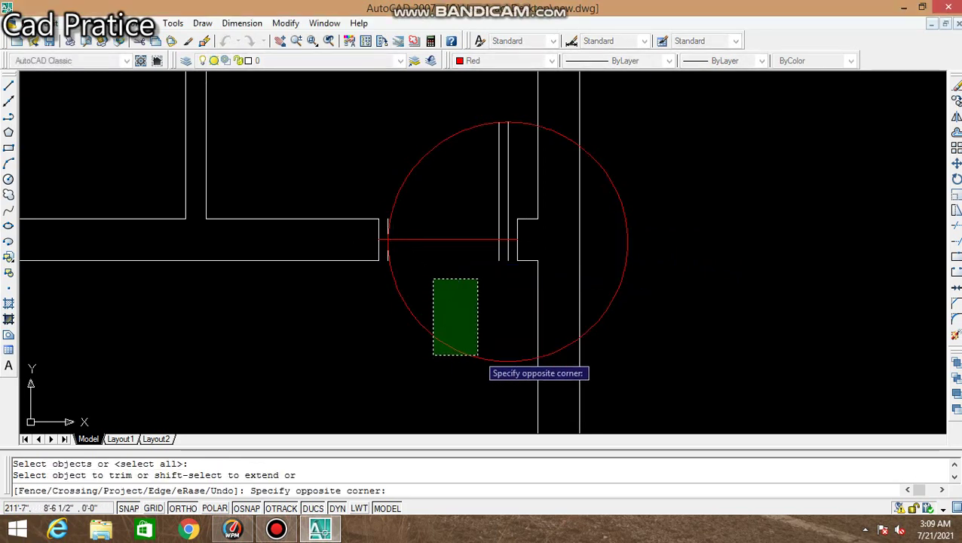
pyautogui.click(477, 354)
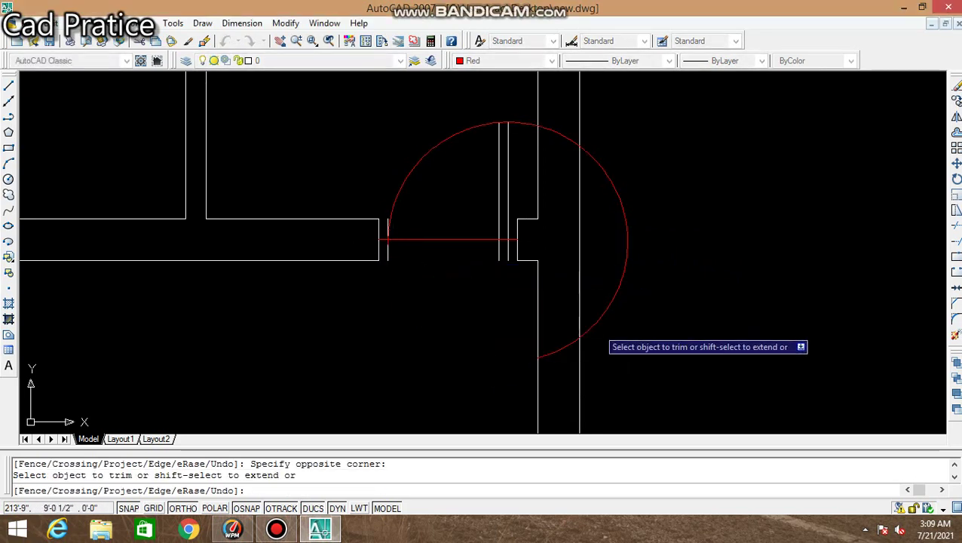
pyautogui.click(520, 137)
pyautogui.click(513, 104)
pyautogui.press('Escape')
pyautogui.click(562, 136)
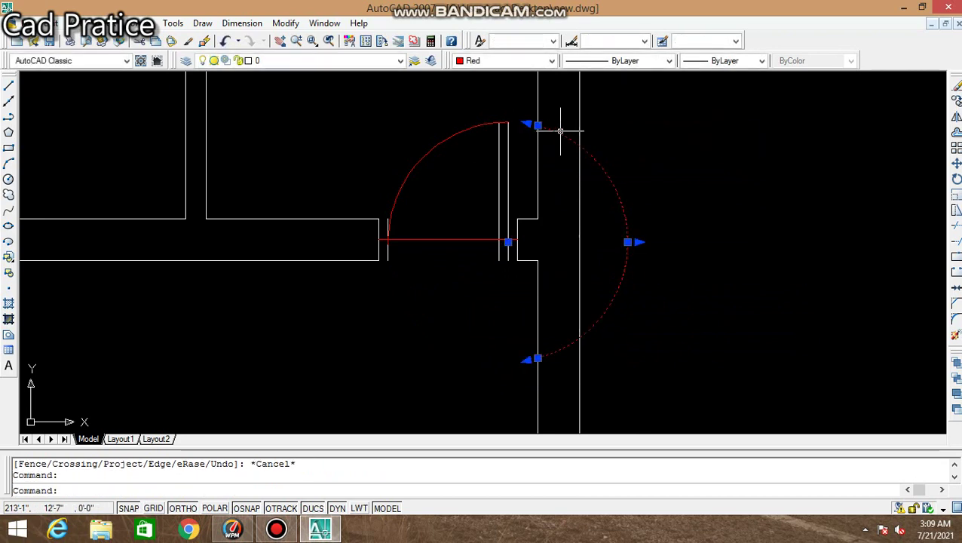
pyautogui.press('Delete')
# Step: Trim the guide line and the white lines below it, and delete the stray line at the left jamb
pyautogui.write('tr')
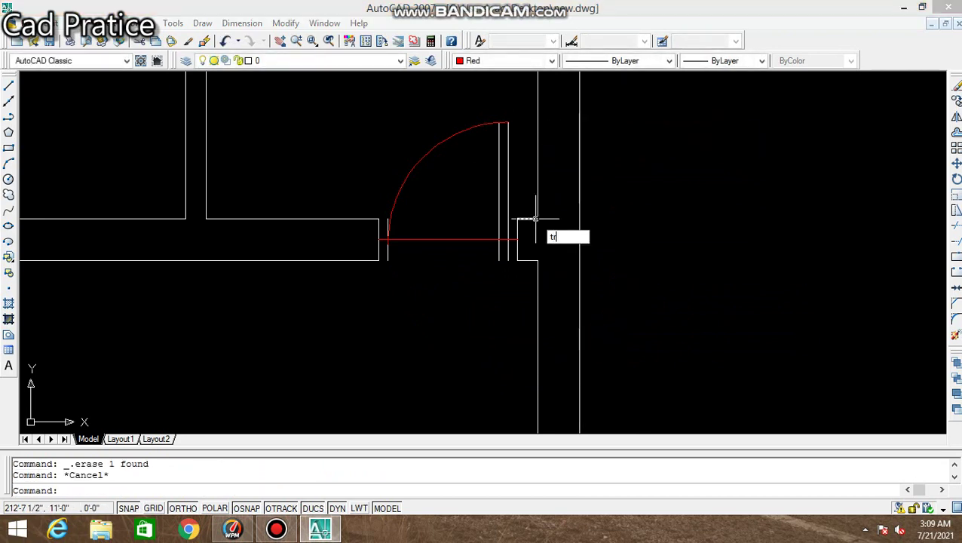
pyautogui.press('Return')
pyautogui.press('Return')
pyautogui.click(498, 253)
pyautogui.click(510, 267)
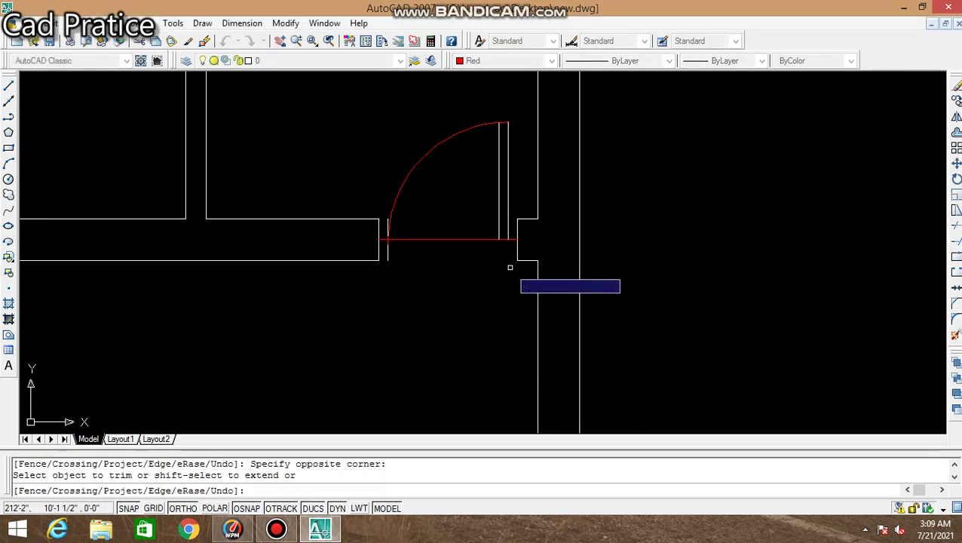
pyautogui.click(430, 213)
pyautogui.click(499, 247)
pyautogui.click(401, 248)
pyautogui.click(386, 260)
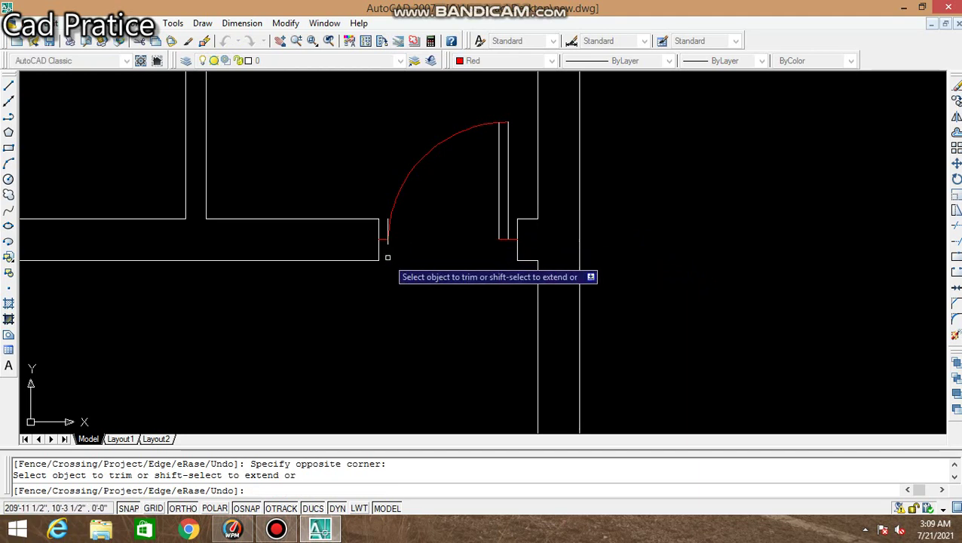
pyautogui.scroll(3, 387, 222)
pyautogui.press('Escape')
pyautogui.click(387, 222)
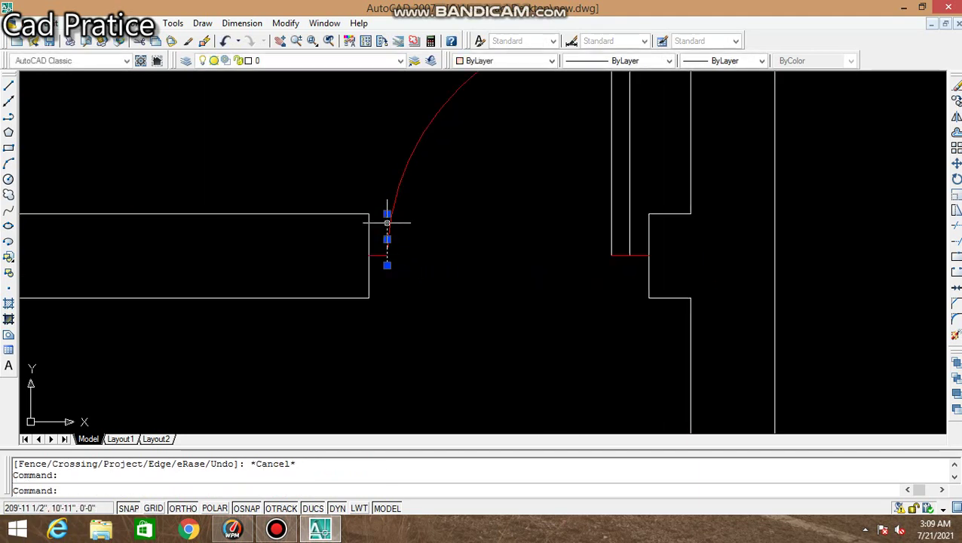
pyautogui.press('Delete')
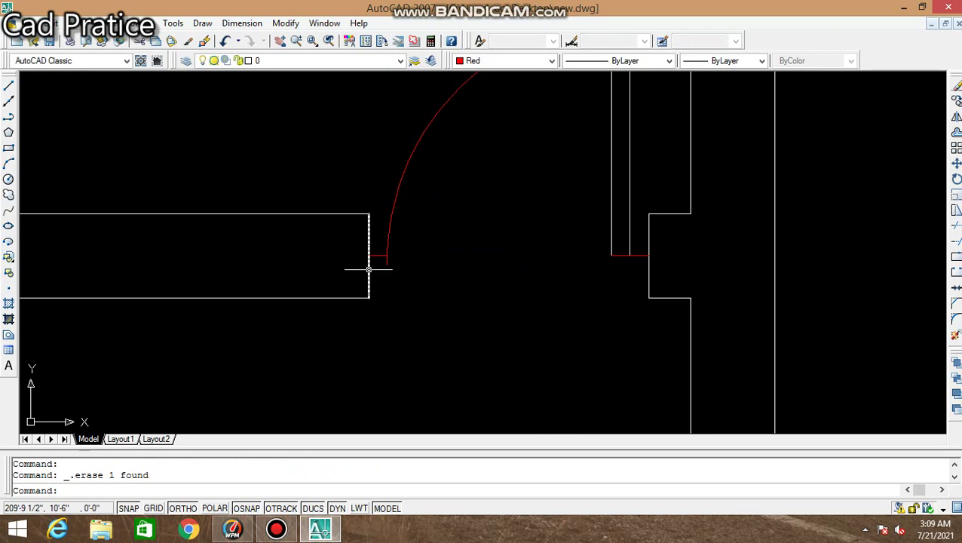
# Step: Trim off the leftover piece near the arc's end
pyautogui.write('tr')
pyautogui.press('Return')
pyautogui.press('Return')
pyautogui.click(383, 261)
pyautogui.click(387, 260)
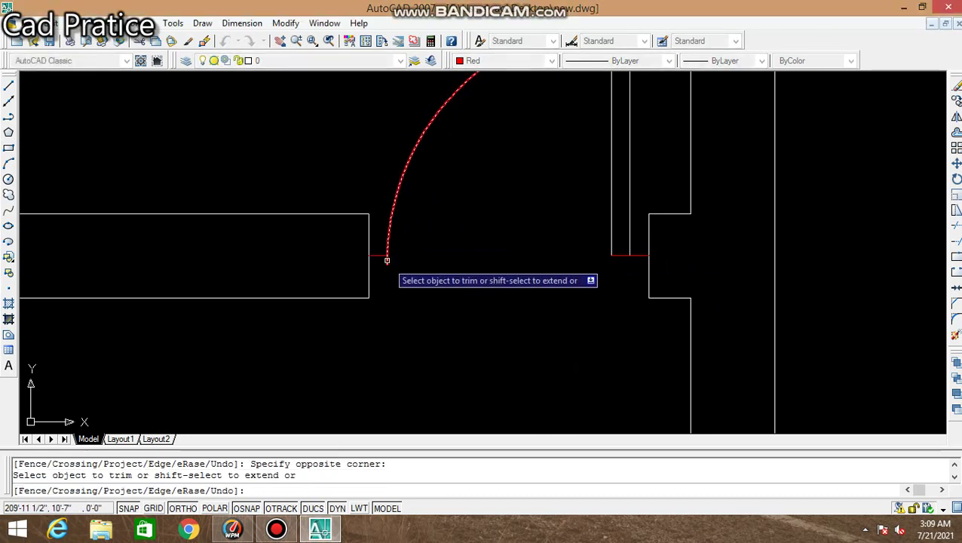
pyautogui.scroll(-3, 392, 264)
pyautogui.scroll(-2, 422, 276)
pyautogui.press('Escape')
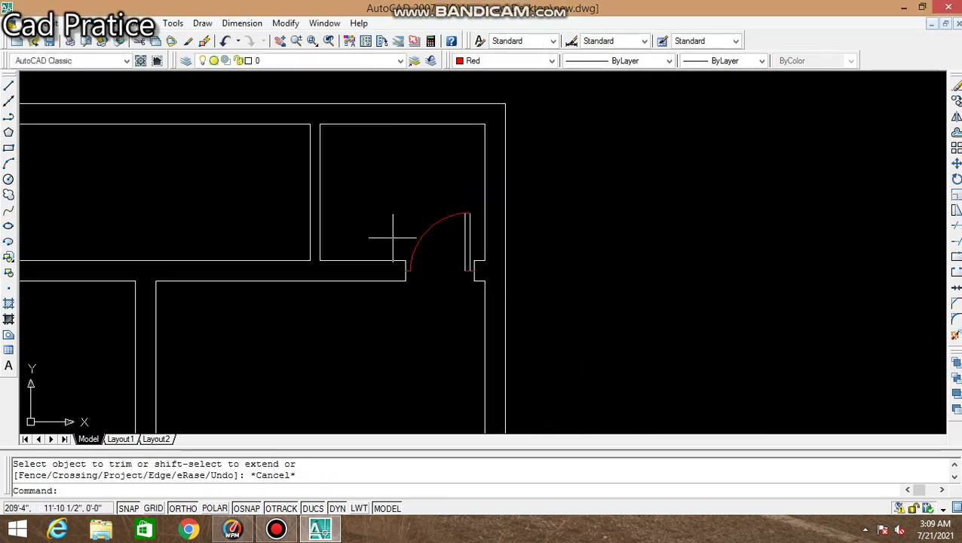
# Step: Make the right door leaf and jamb lines red
pyautogui.click(416, 210)
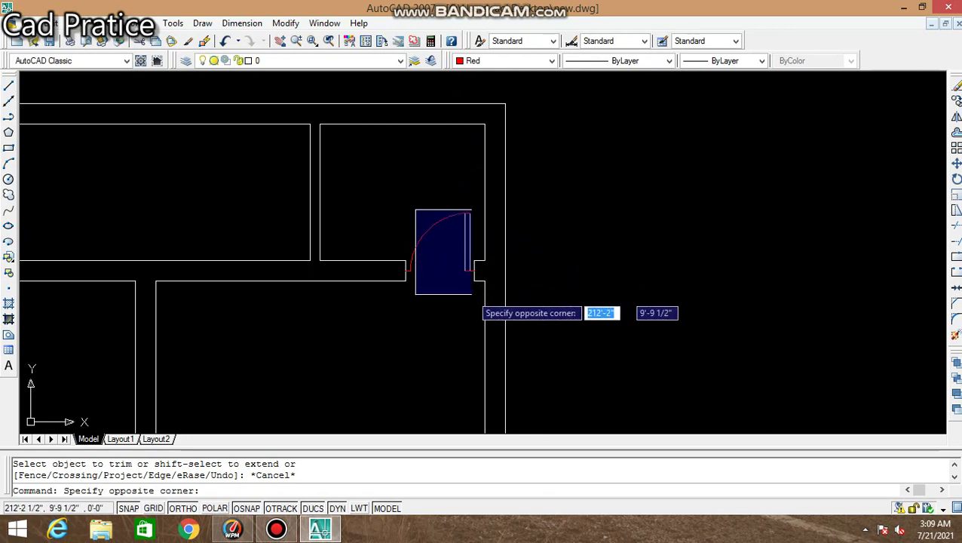
pyautogui.click(474, 297)
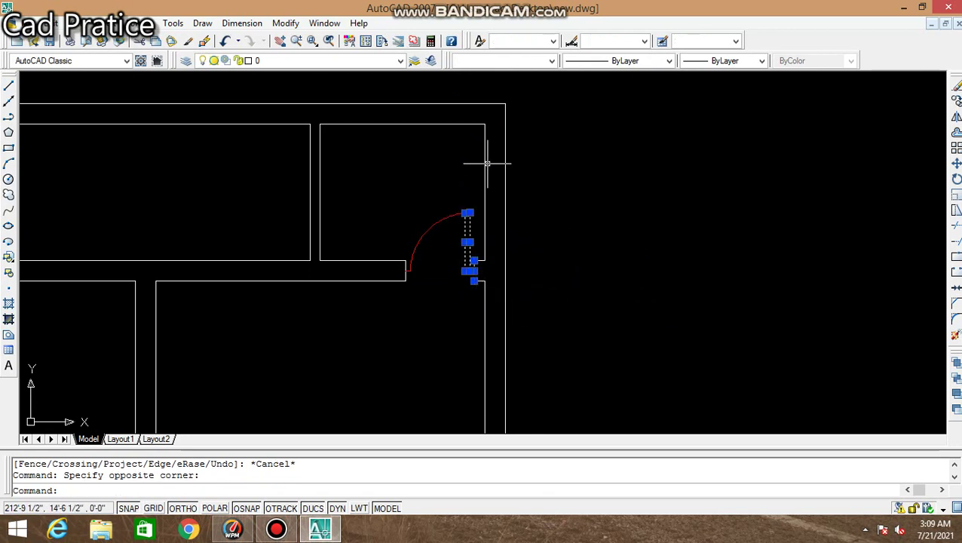
pyautogui.click(504, 60)
pyautogui.click(482, 96)
pyautogui.press('Escape')
# Step: Extend the two interior wall lines down to the lower cross wall
pyautogui.scroll(-4, 449, 298)
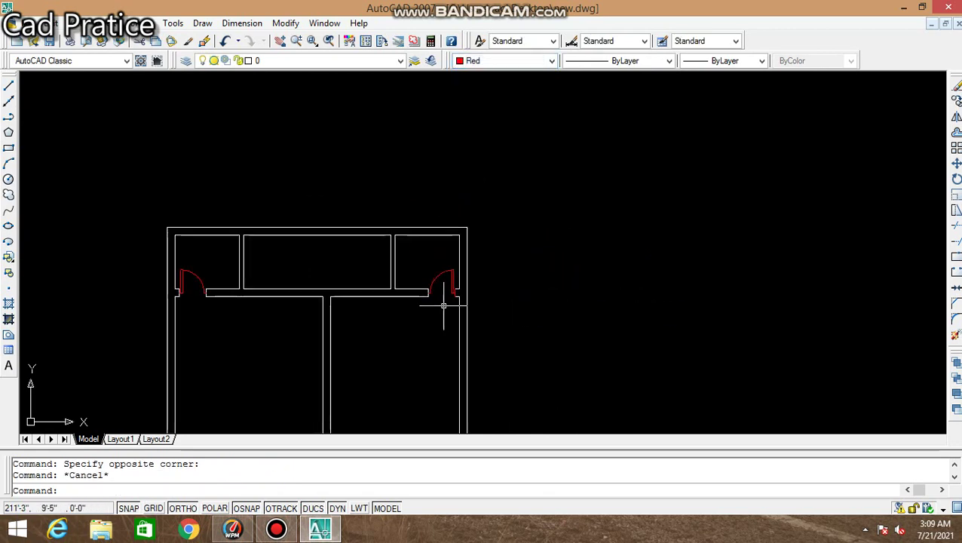
pyautogui.scroll(-4, 505, 258)
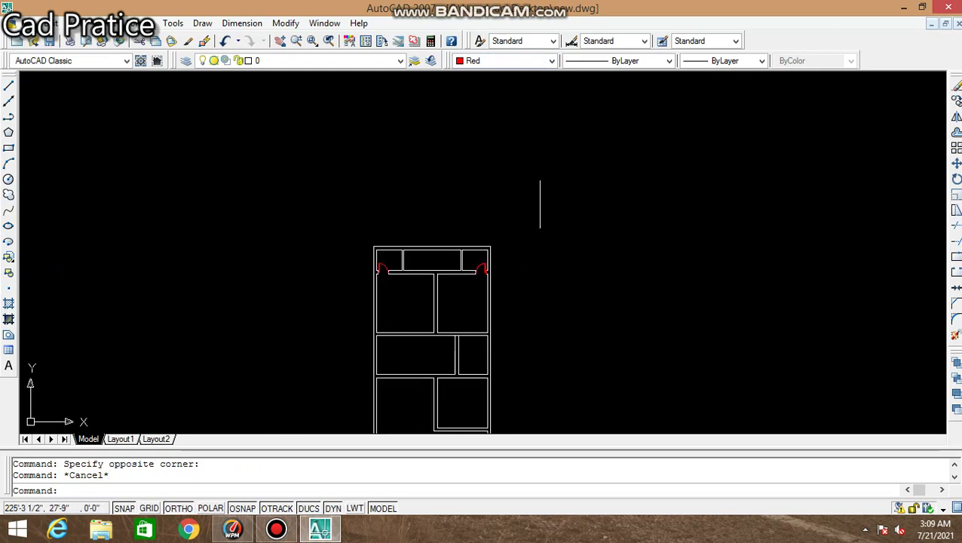
pyautogui.moveTo(540, 203); pyautogui.dragTo(603, 112, button='middle')
pyautogui.scroll(3, 584, 221)
pyautogui.moveTo(585, 221); pyautogui.dragTo(684, 167, button='middle')
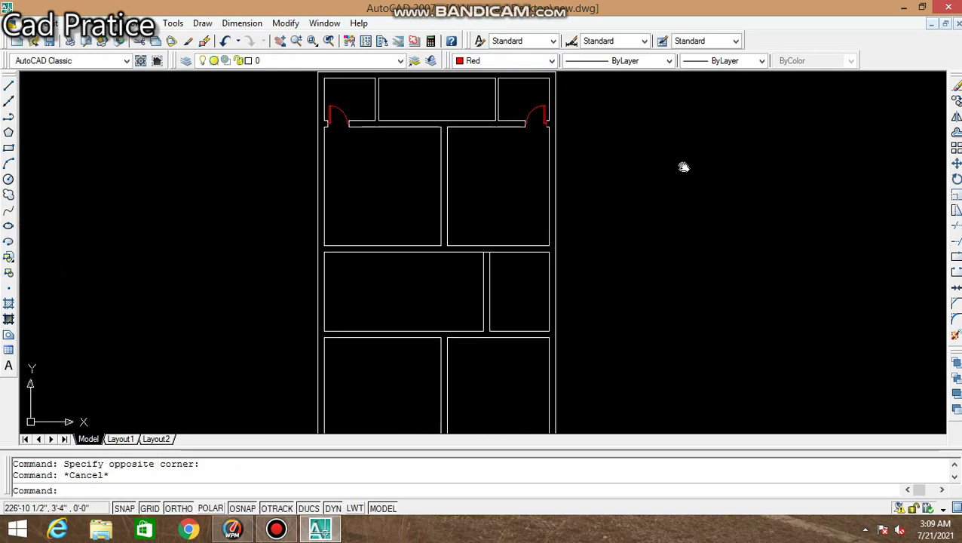
pyautogui.scroll(-2, 679, 181)
pyautogui.moveTo(660, 226); pyautogui.dragTo(562, 258, button='middle')
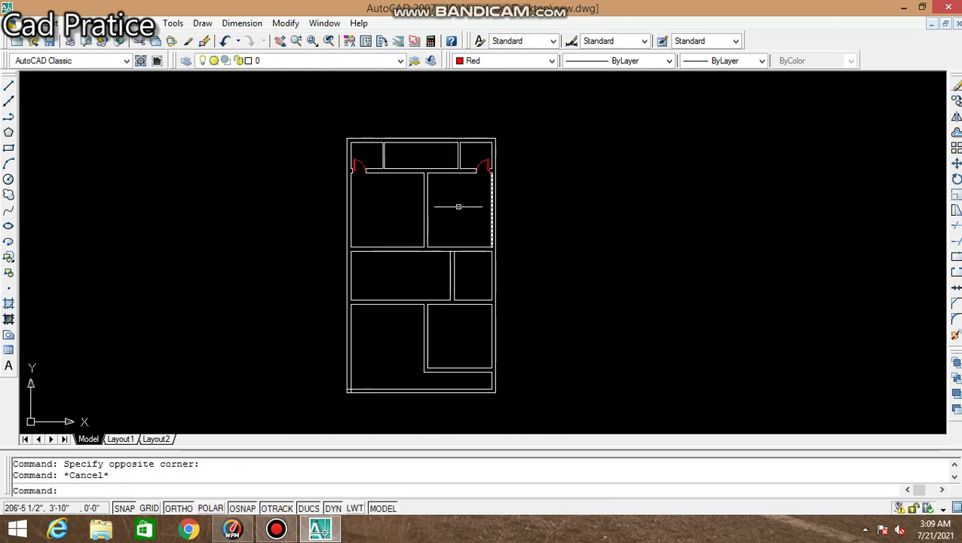
pyautogui.scroll(2, 458, 206)
pyautogui.scroll(2, 430, 190)
pyautogui.scroll(2, 436, 206)
pyautogui.scroll(-2, 468, 218)
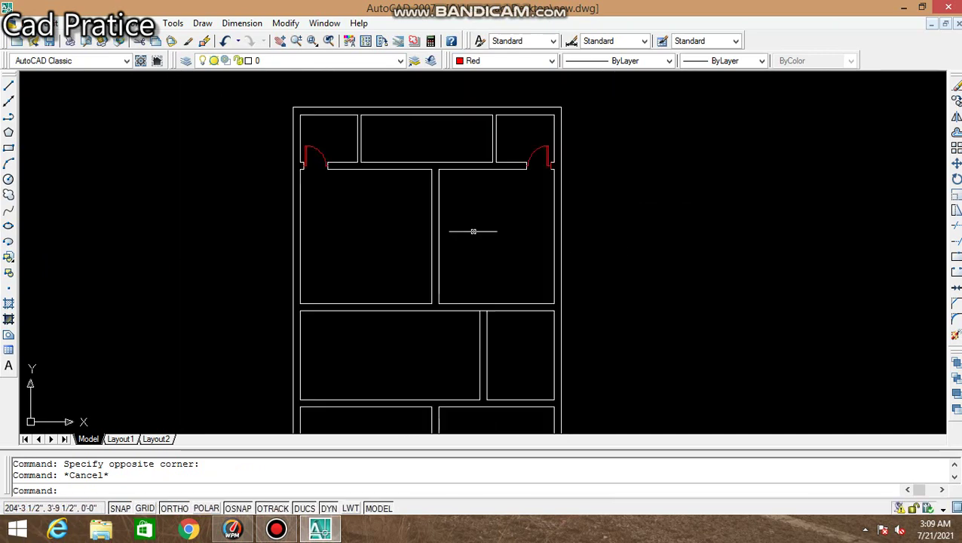
pyautogui.moveTo(473, 231); pyautogui.dragTo(484, 172, button='middle')
pyautogui.scroll(2, 451, 228)
pyautogui.scroll(2, 488, 217)
pyautogui.moveTo(488, 217); pyautogui.dragTo(459, 260, button='middle')
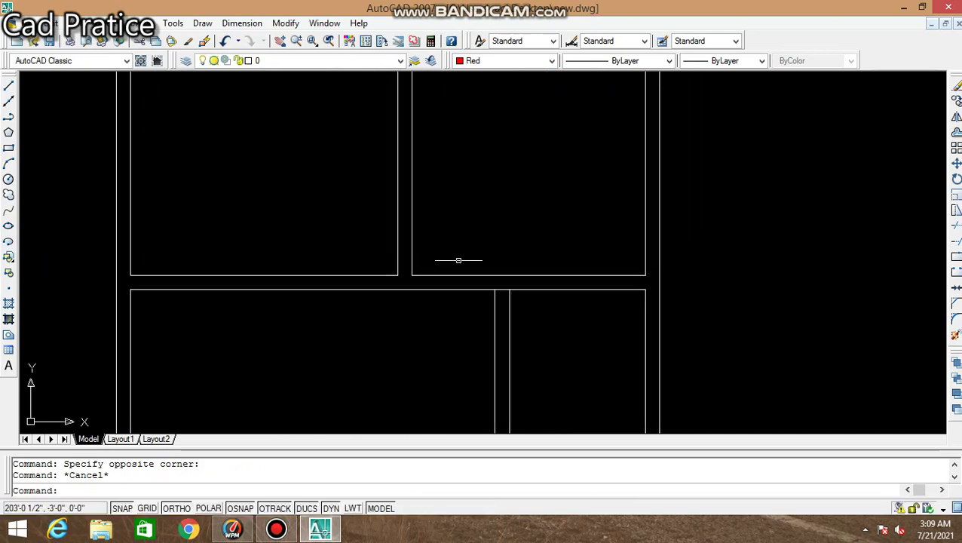
pyautogui.press('Escape')
pyautogui.write('ex')
pyautogui.press('Return')
pyautogui.press('Return')
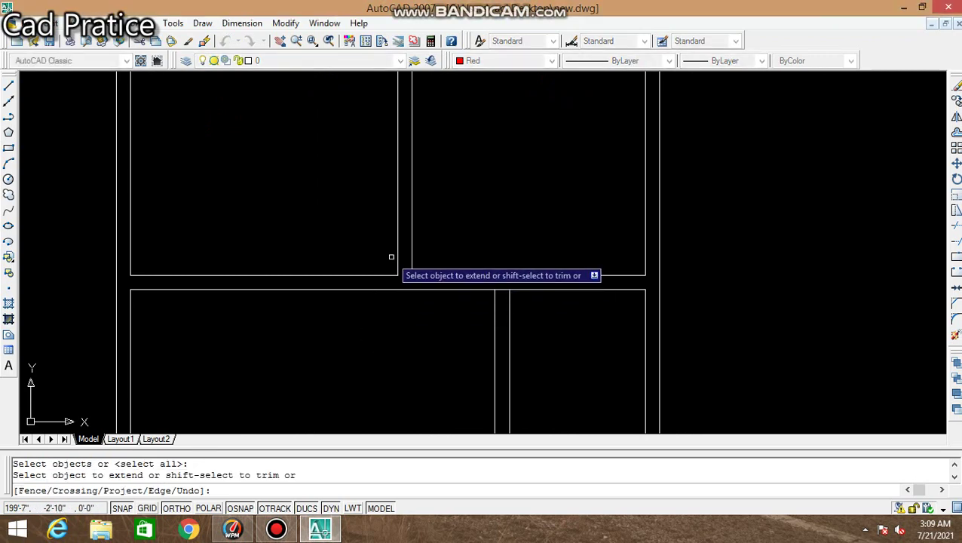
pyautogui.click(397, 264)
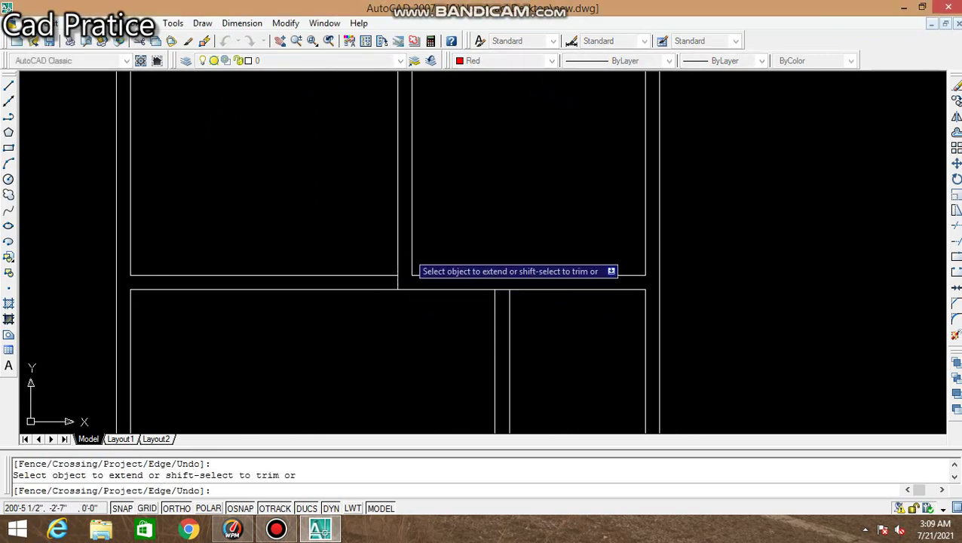
pyautogui.click(408, 253)
pyautogui.click(415, 260)
pyautogui.press('Escape')
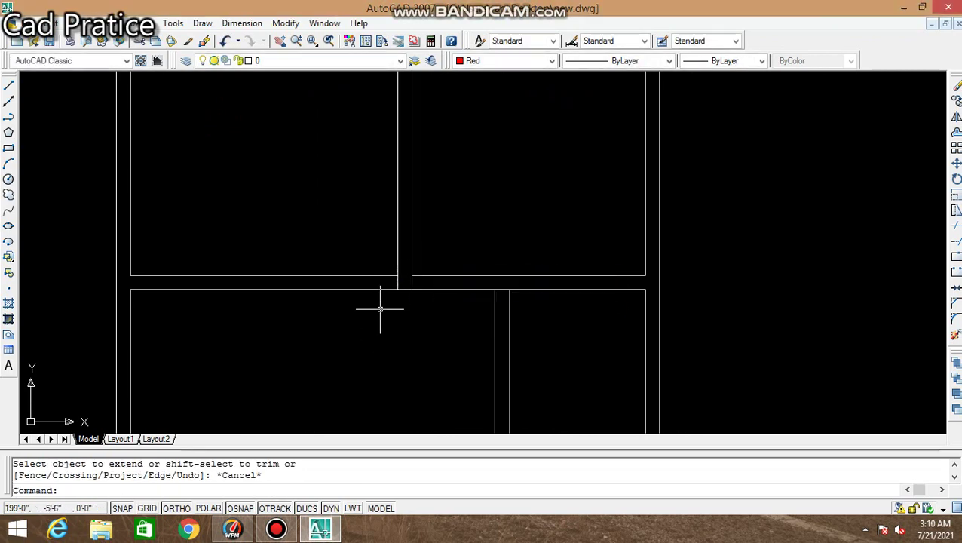
# Step: Offset the vertical wall line 4.5 left, then that guide 3.5 further left
pyautogui.write('o')
pyautogui.press('Return')
pyautogui.write('4')
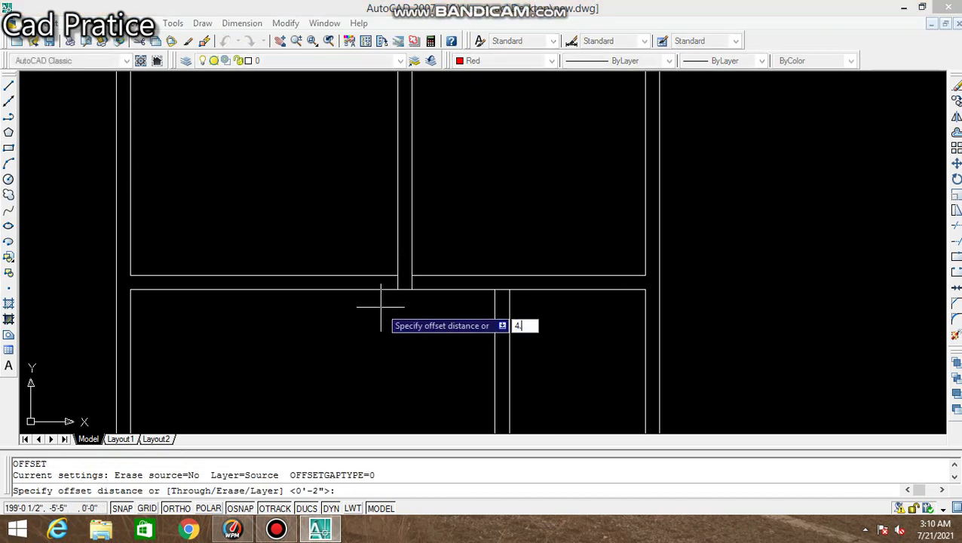
pyautogui.write('.5')
pyautogui.press('Return')
pyautogui.click(398, 281)
pyautogui.click(347, 282)
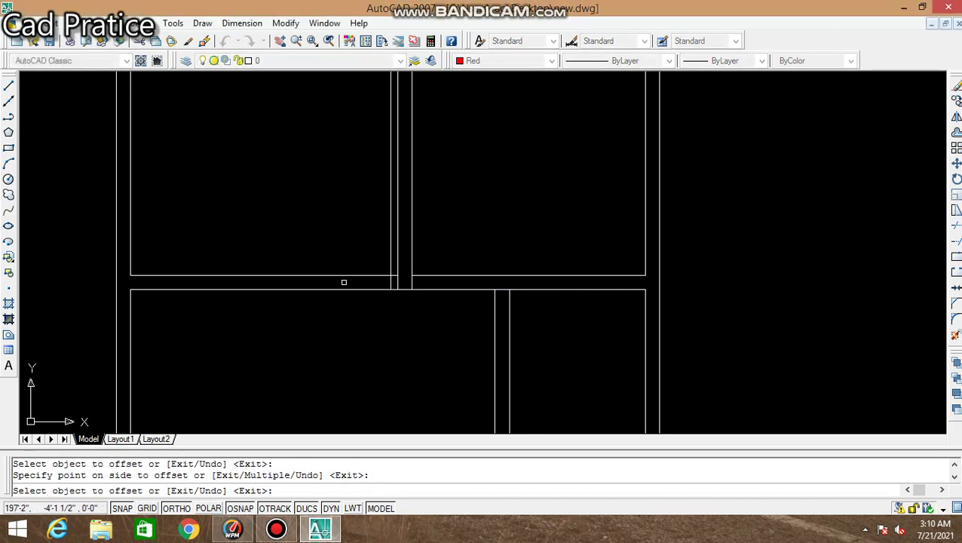
pyautogui.press('Escape')
pyautogui.write('o')
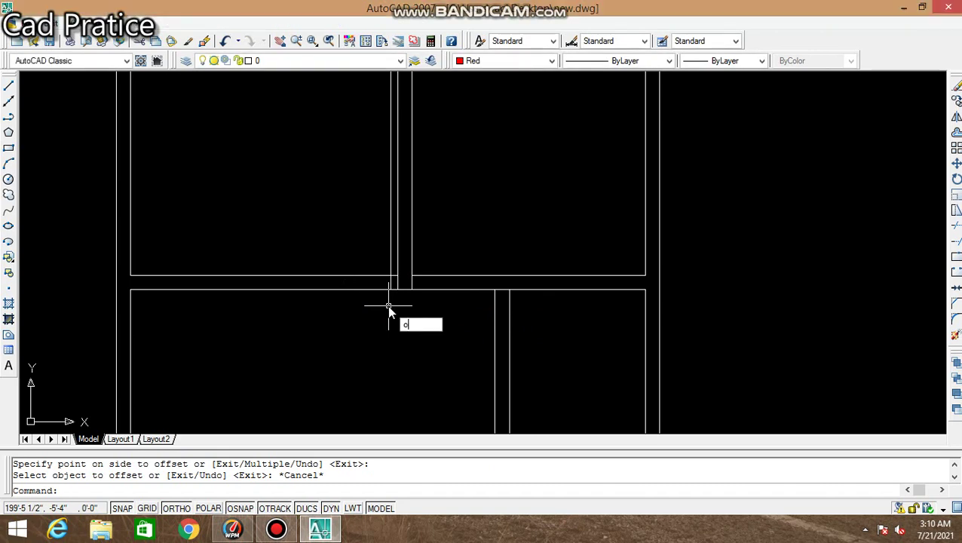
pyautogui.press('Return')
pyautogui.write("3.5'")
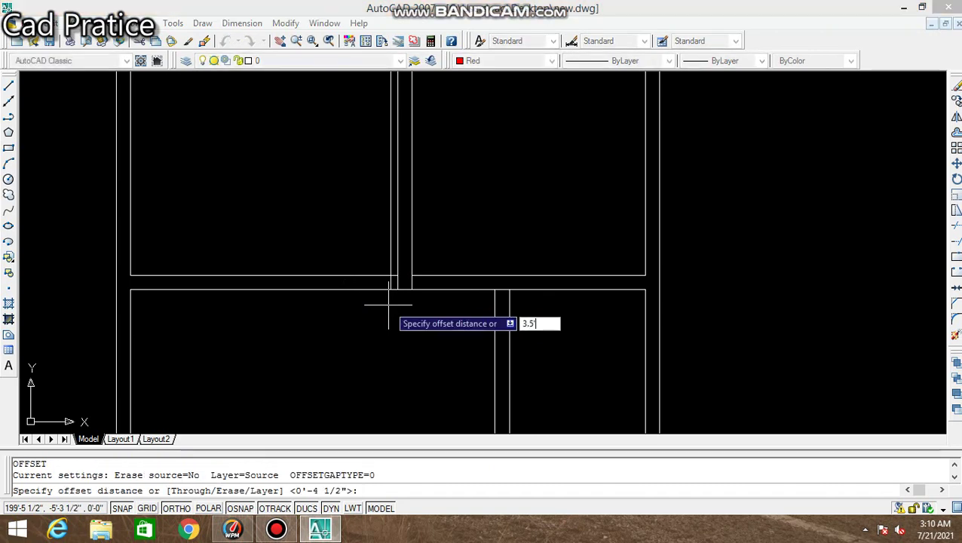
pyautogui.press('Return')
pyautogui.click(391, 282)
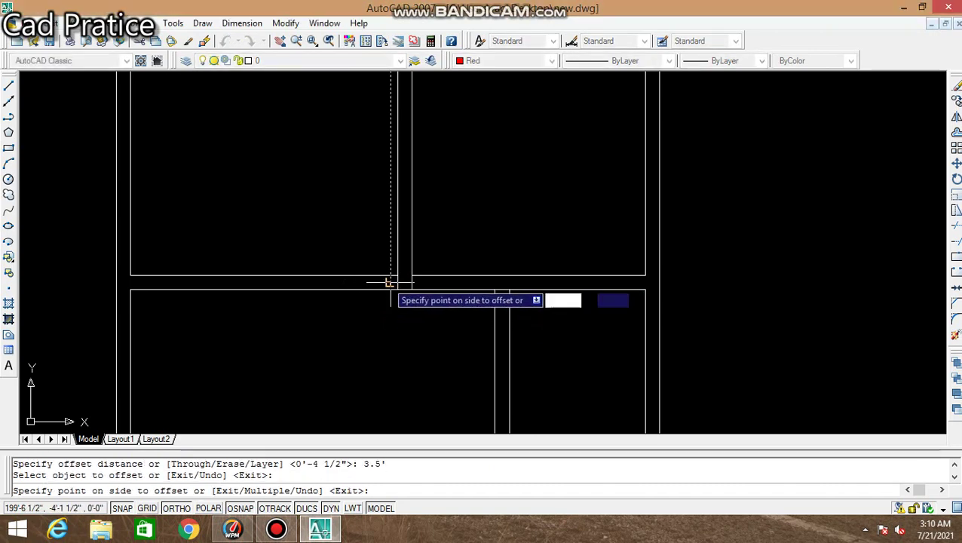
pyautogui.click(374, 279)
pyautogui.press('Escape')
# Step: Trim the guide lines and the wall between them to open the 3.5 doorway
pyautogui.write('tr')
pyautogui.press('Return')
pyautogui.press('Return')
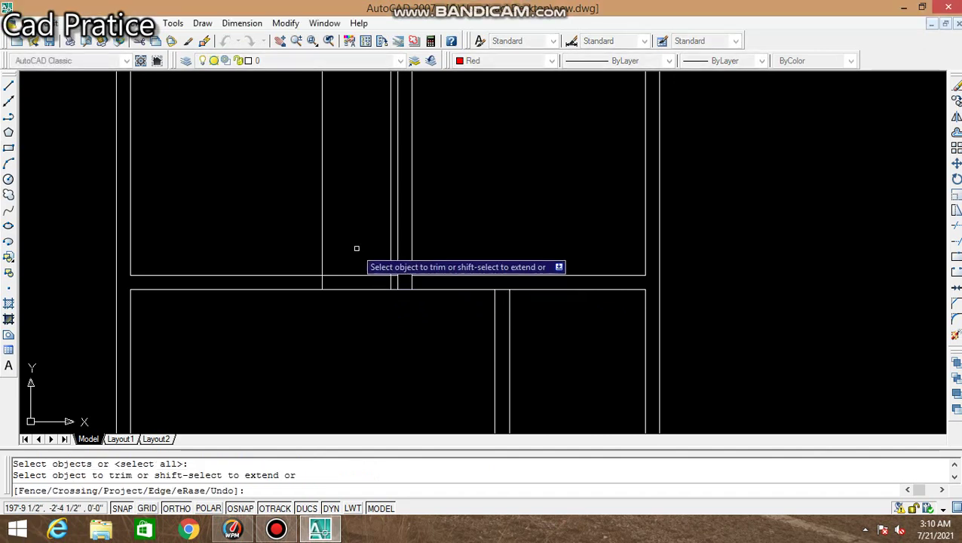
pyautogui.moveTo(357, 248); pyautogui.dragTo(366, 313)
pyautogui.click(287, 201)
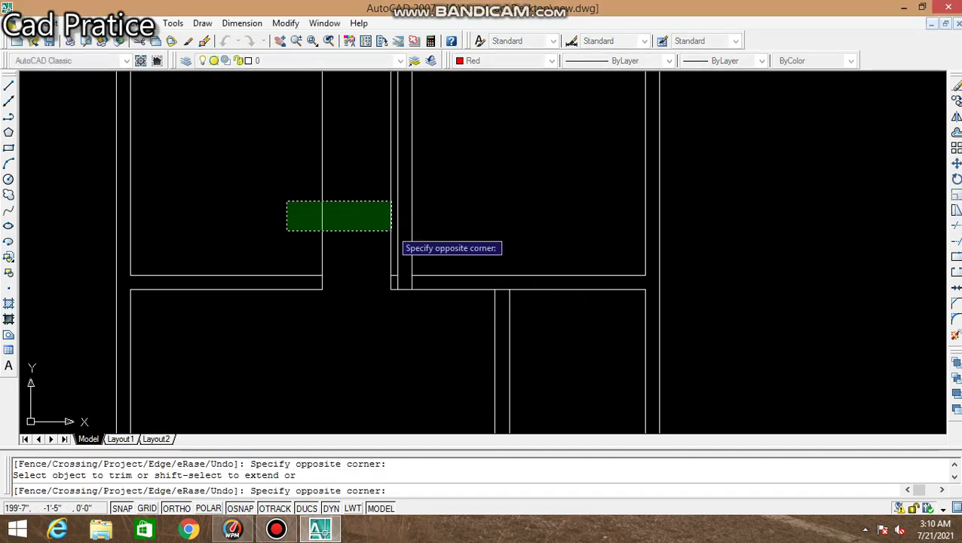
pyautogui.click(392, 230)
pyautogui.scroll(-1, 391, 240)
pyautogui.click(392, 263)
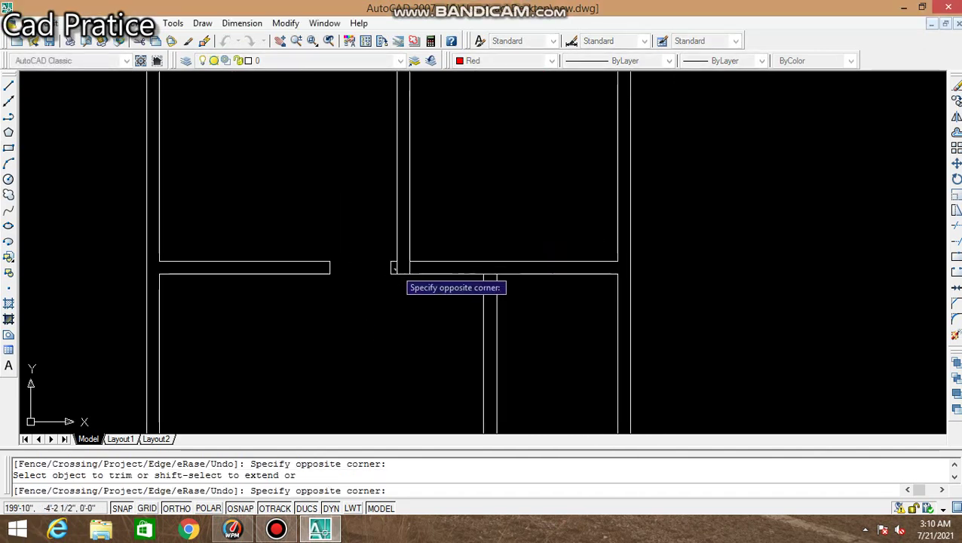
pyautogui.click(395, 269)
# Step: Offset the vertical wall line 4.5 right, then that guide 3.5 further right
pyautogui.scroll(-1, 388, 310)
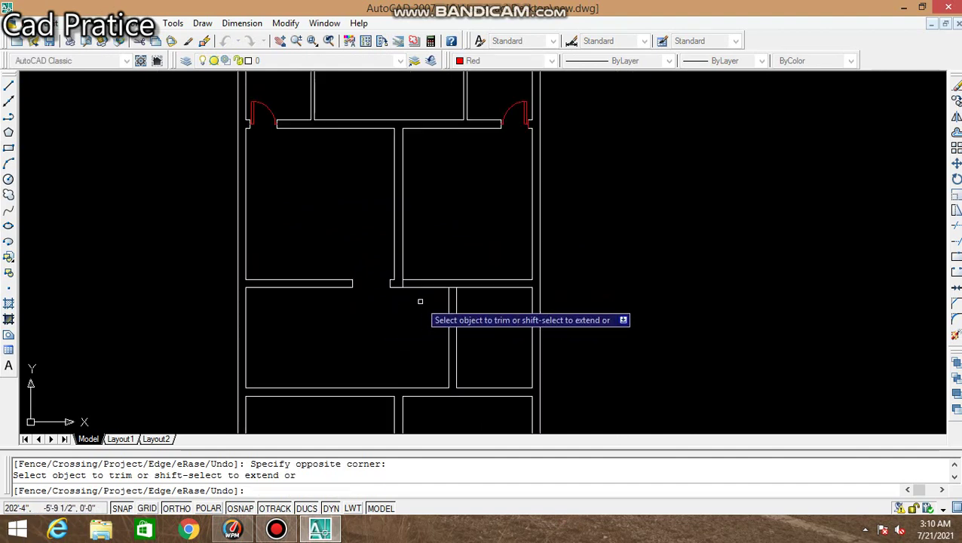
pyautogui.moveTo(420, 301); pyautogui.dragTo(384, 301, button='middle')
pyautogui.press('Escape')
pyautogui.scroll(1, 373, 302)
pyautogui.scroll(1, 366, 301)
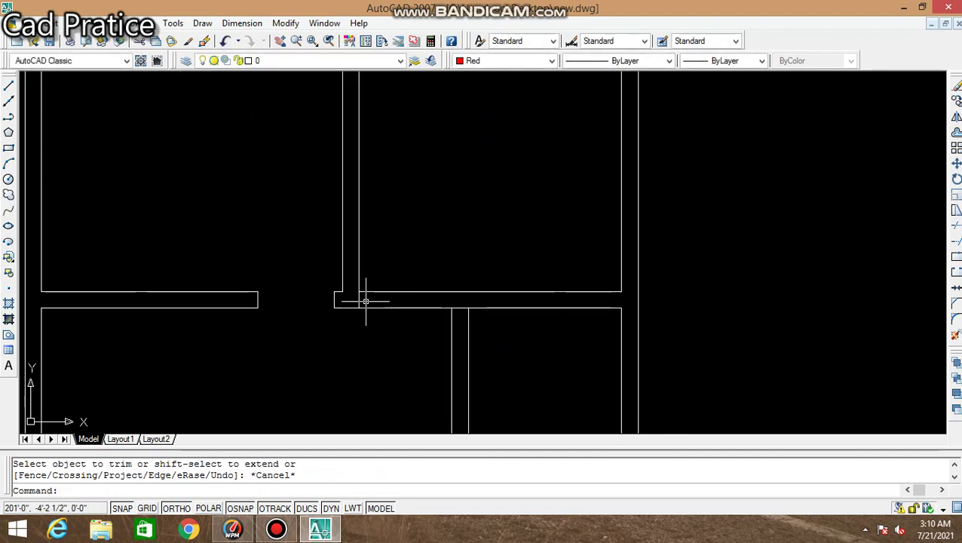
pyautogui.write('o')
pyautogui.press('Return')
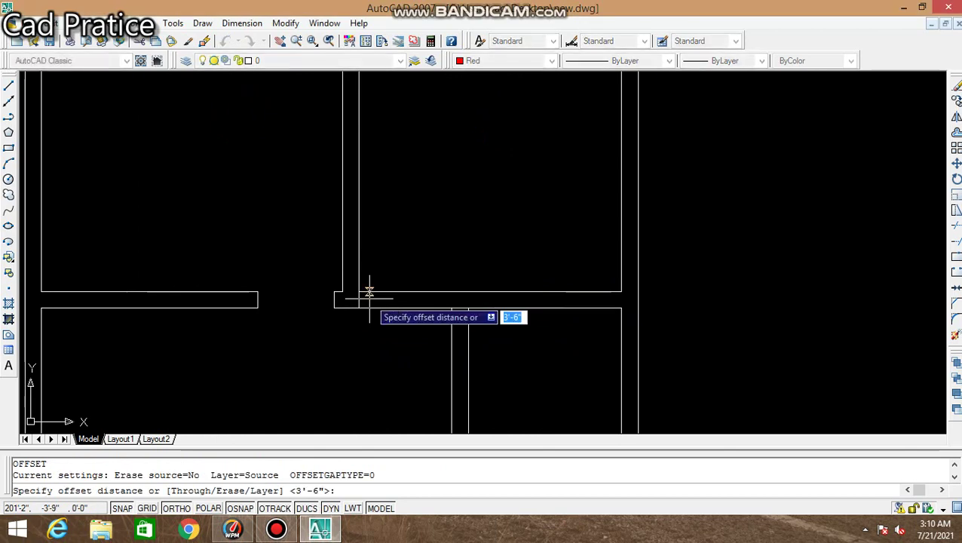
pyautogui.press('Escape')
pyautogui.write('o')
pyautogui.press('Return')
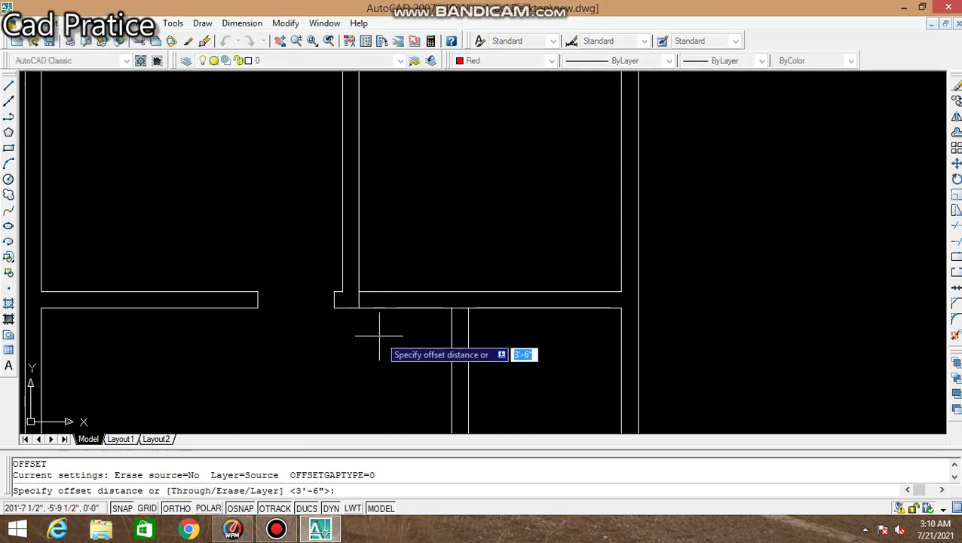
pyautogui.write('4.5')
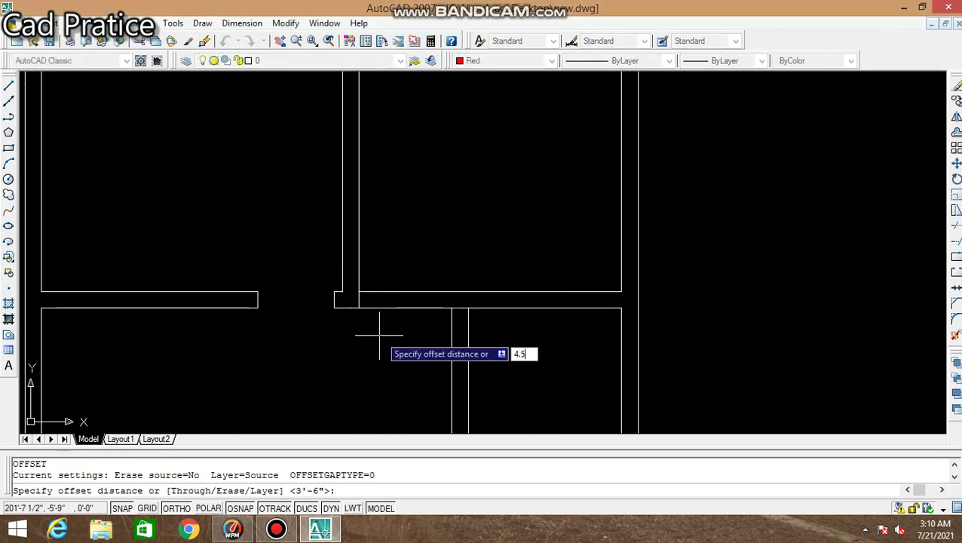
pyautogui.press('Return')
pyautogui.click(359, 300)
pyautogui.click(384, 300)
pyautogui.press('Escape')
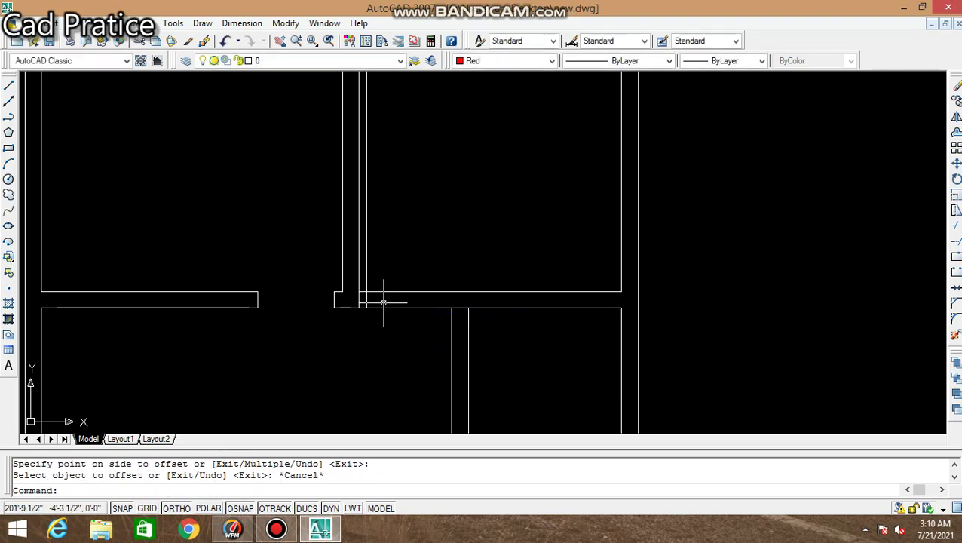
pyautogui.write('o')
pyautogui.press('Return')
pyautogui.write('3.5')
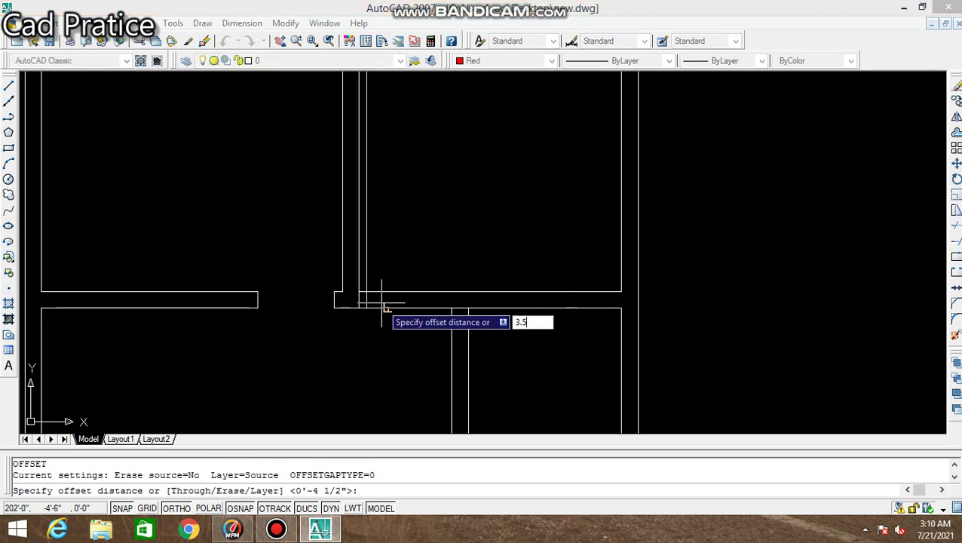
pyautogui.press('Return')
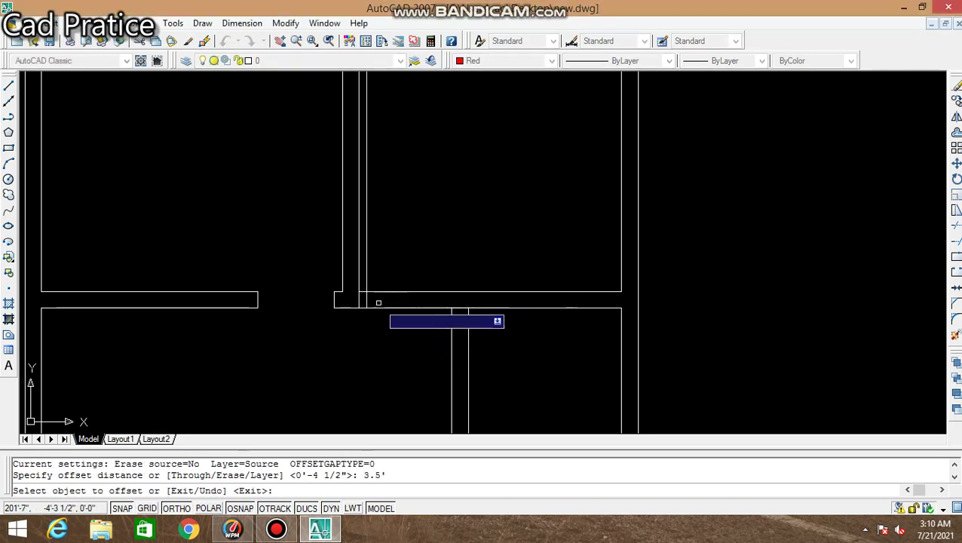
pyautogui.click(365, 301)
pyautogui.click(397, 297)
pyautogui.press('Escape')
# Step: Trim the guides and the wall segment between them to open the right doorway
pyautogui.write('tr')
pyautogui.press('Return')
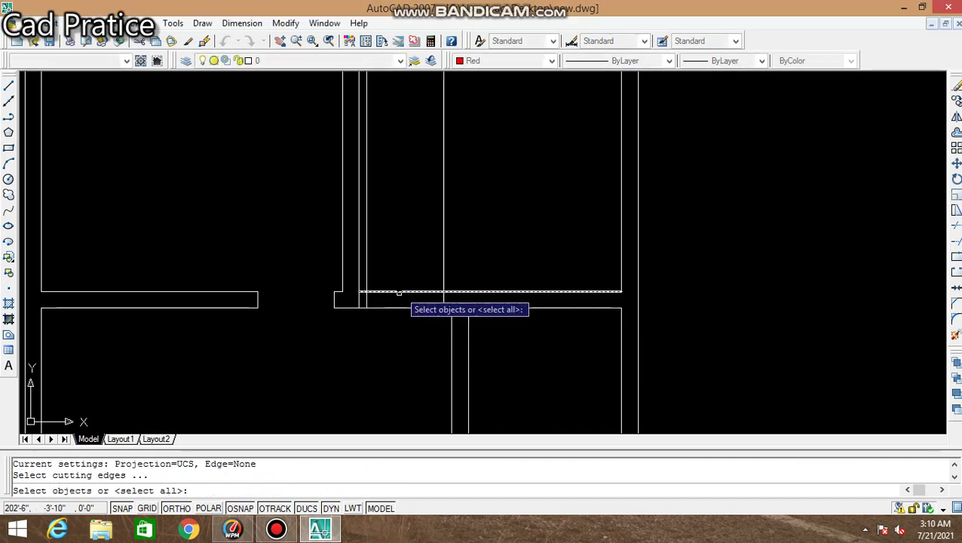
pyautogui.press('Return')
pyautogui.click(488, 243)
pyautogui.click(363, 263)
pyautogui.click(408, 262)
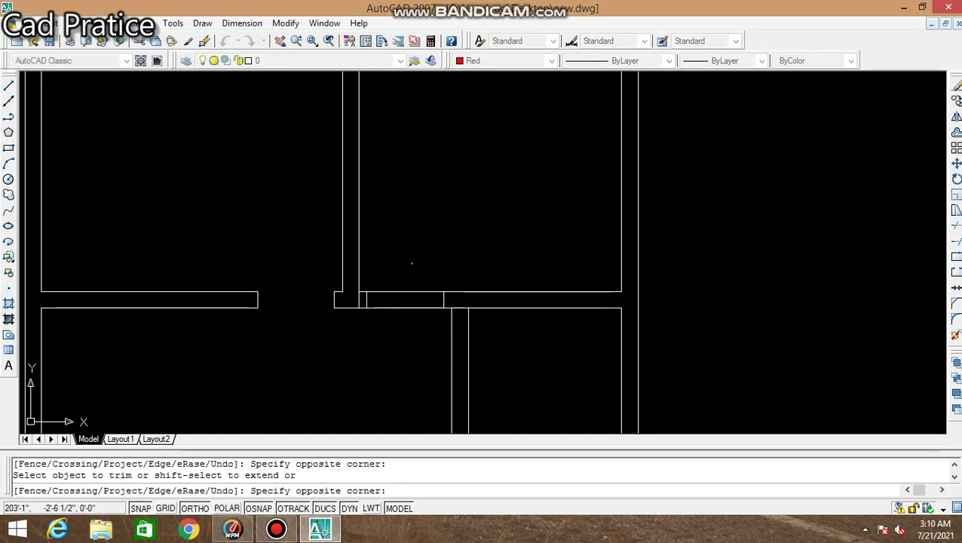
pyautogui.click(389, 307)
pyautogui.click(362, 299)
pyautogui.click(361, 302)
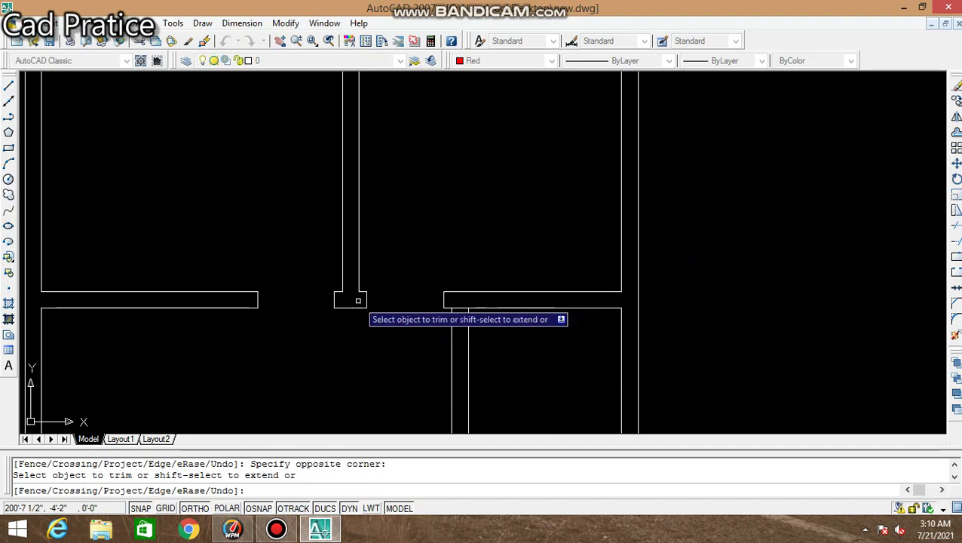
pyautogui.scroll(-2, 368, 313)
pyautogui.scroll(-2, 375, 328)
pyautogui.scroll(-1, 376, 323)
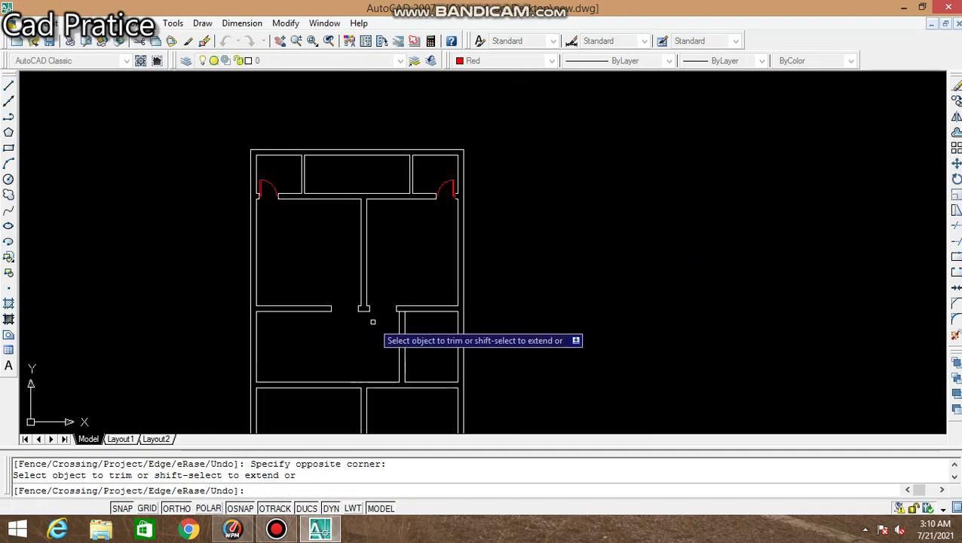
pyautogui.press('Escape')
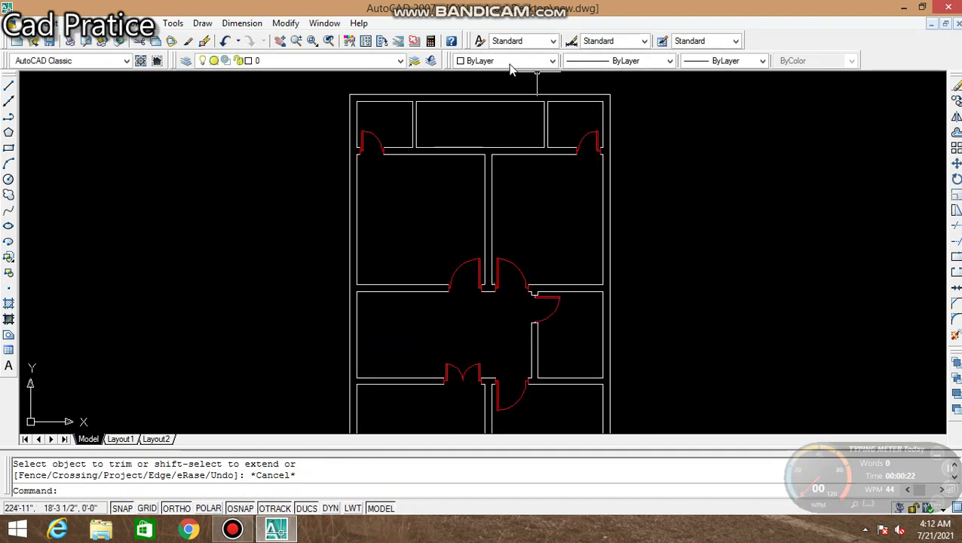
# Step: Choose Green as the current drawing colour in the Color Control list
pyautogui.click(505, 62)
pyautogui.click(489, 122)
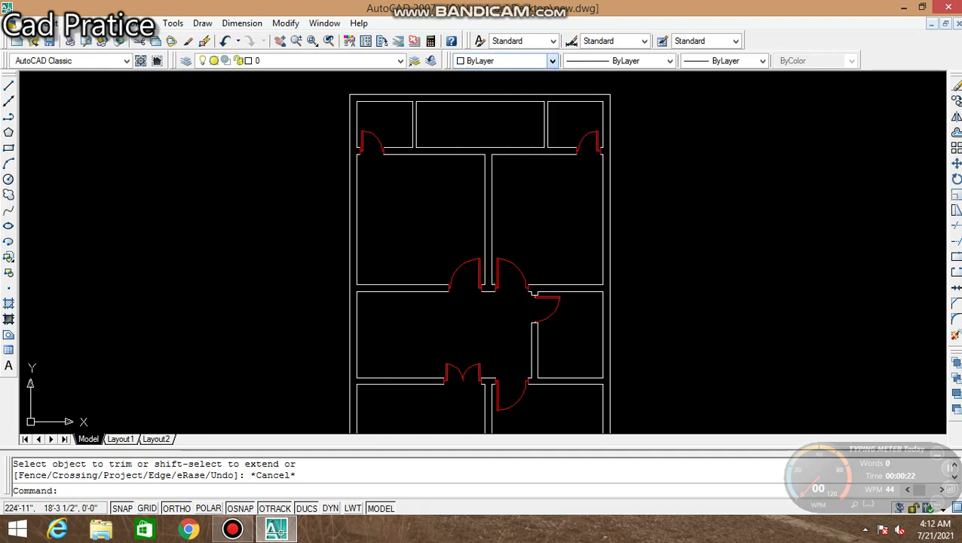
pyautogui.scroll(3, 453, 159)
pyautogui.scroll(-4, 456, 198)
pyautogui.moveTo(567, 286)
pyautogui.mouseDown(button='middle')
pyautogui.moveTo(637, 199)
pyautogui.moveTo(600, 233)
pyautogui.mouseUp(button='middle')
pyautogui.scroll(3, 516, 181)
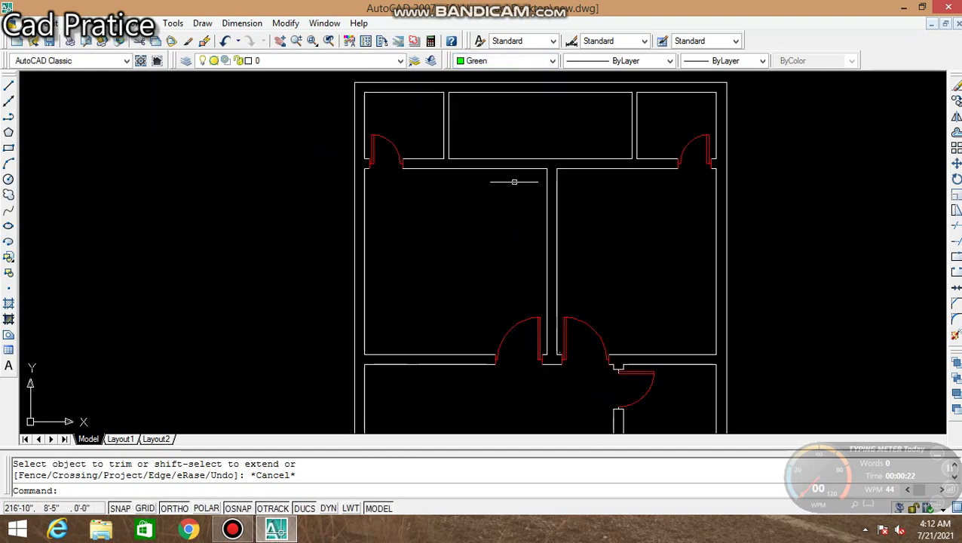
# Step: Start a green line at the upper cross wall's midpoint, then cancel it
pyautogui.press('Escape')
pyautogui.write('l')
pyautogui.press('Return')
pyautogui.scroll(3, 510, 181)
pyautogui.scroll(3, 504, 167)
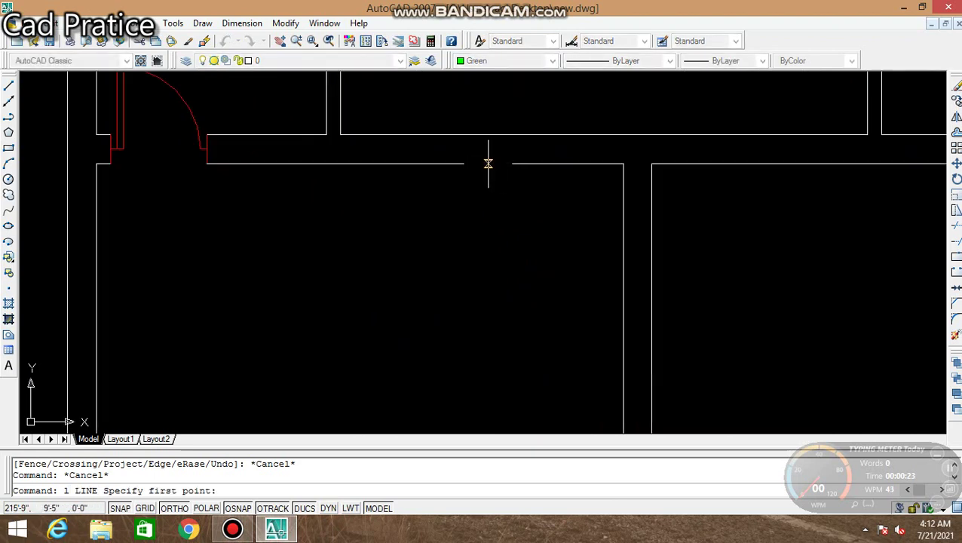
pyautogui.click(482, 134)
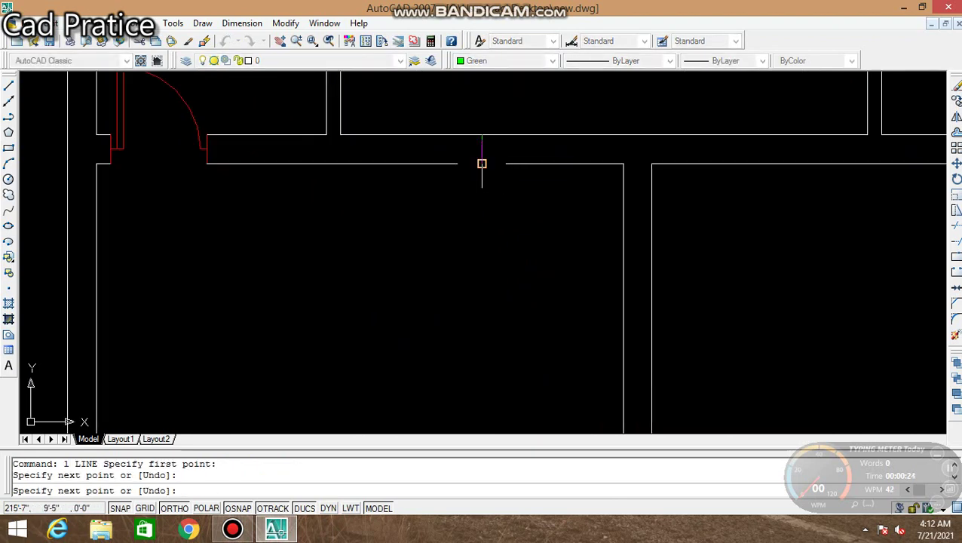
pyautogui.press('Escape')
pyautogui.scroll(-2, 494, 175)
pyautogui.scroll(-2, 507, 188)
pyautogui.scroll(4, 501, 181)
pyautogui.write('`o')
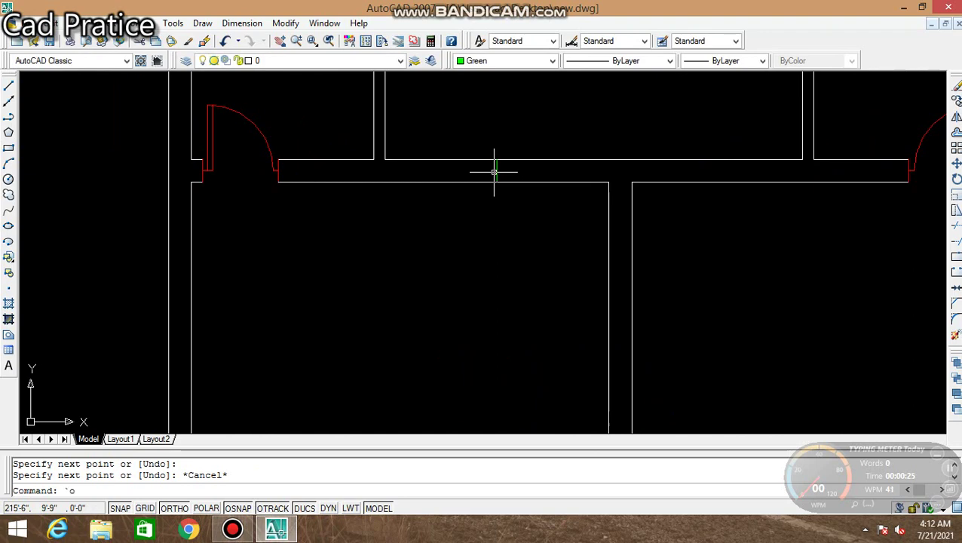
pyautogui.press('Return')
# Step: Offset the opening's centre line 2' to each side to mark the window opening
pyautogui.write('2')
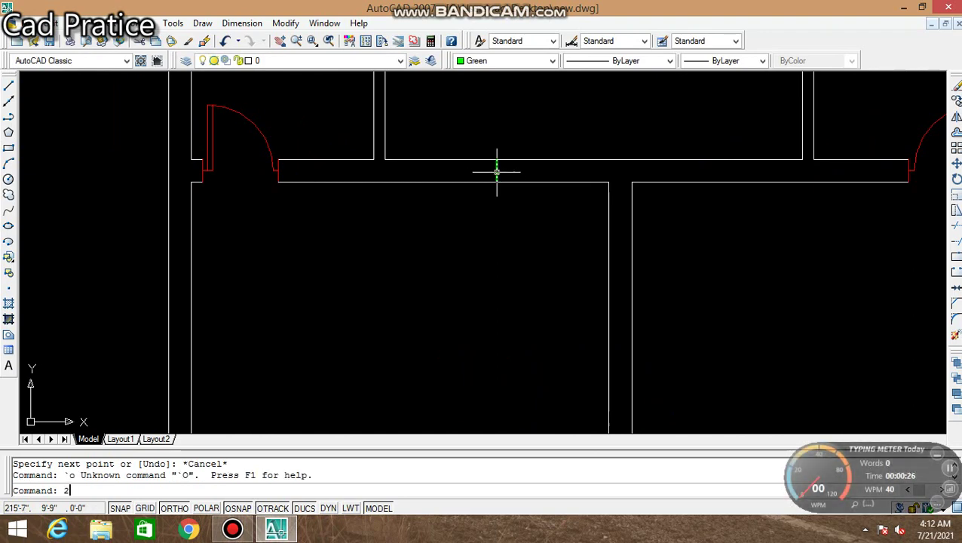
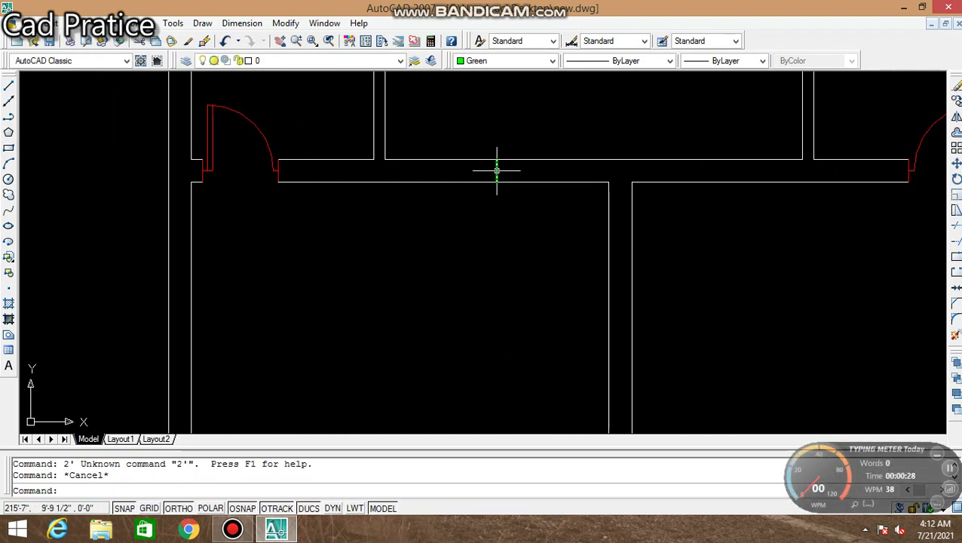
# Step: Start a green line at the upper cross wall's midpoint, then cancel it
# Step: Offset the opening's centre line 2' to each side to mark the window opening
pyautogui.write('o')
pyautogui.press('Return')
pyautogui.write("2'")
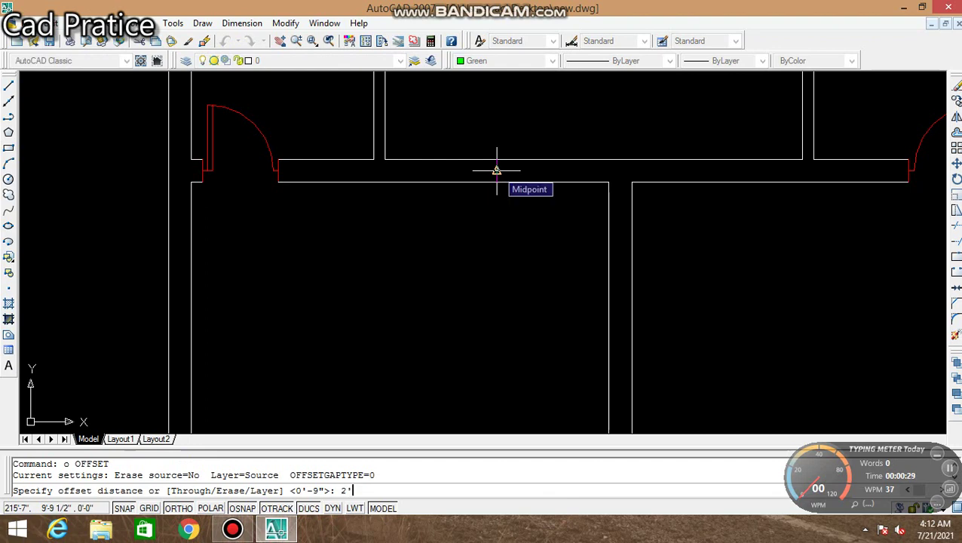
pyautogui.press('Return')
pyautogui.click(497, 168)
pyautogui.click(537, 155)
pyautogui.click(495, 170)
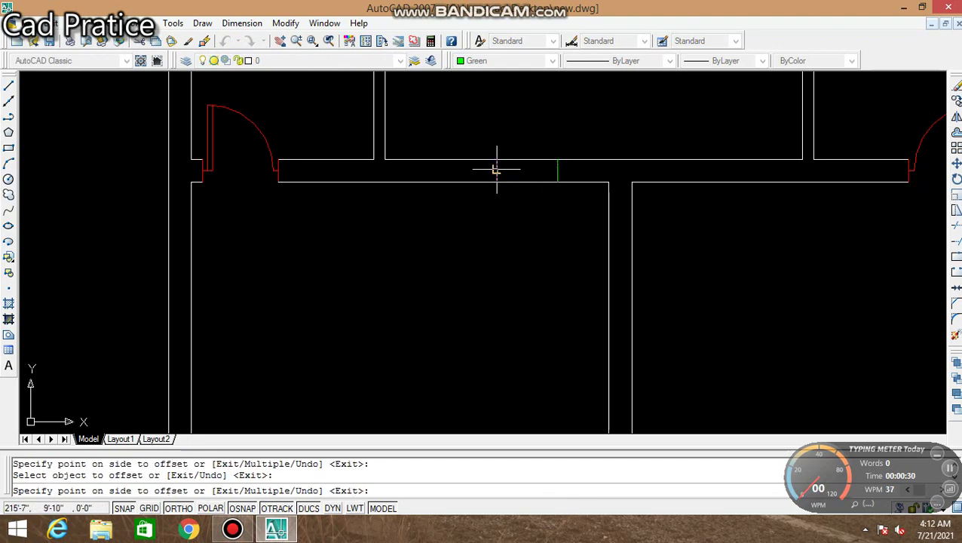
pyautogui.click(490, 172)
pyautogui.press('Escape')
# Step: Trim the wall lines between the markers and delete the centre marker line
pyautogui.write('r')
pyautogui.press('Return')
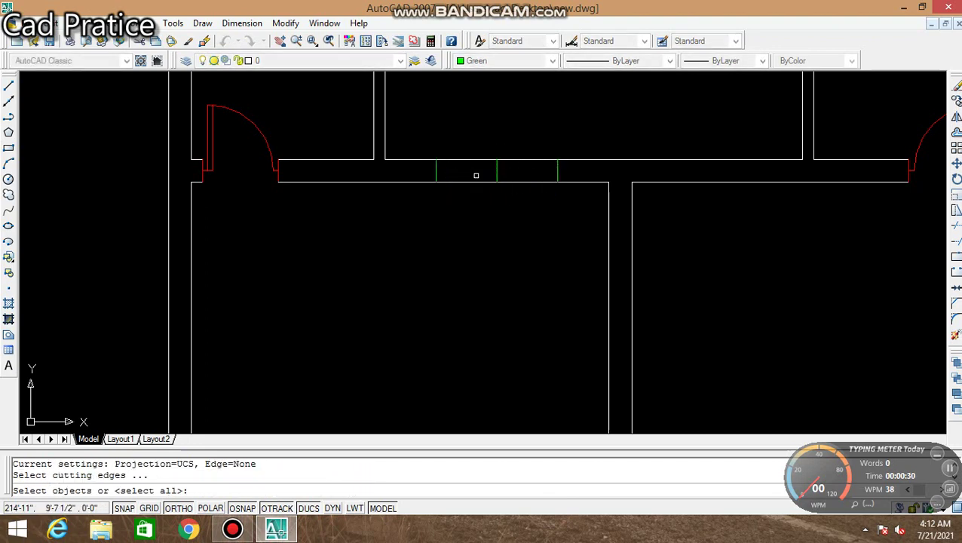
pyautogui.press('Return')
pyautogui.click(470, 145)
pyautogui.click(521, 216)
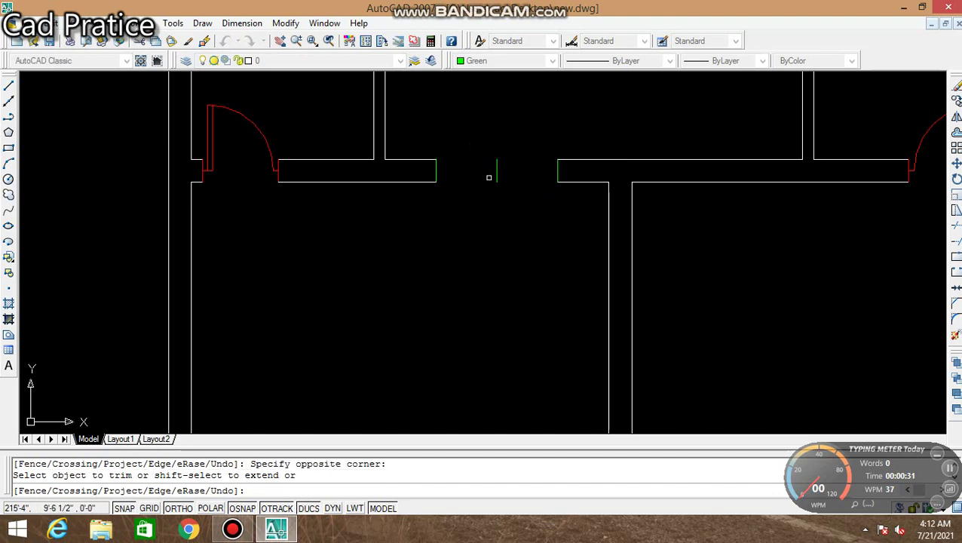
pyautogui.press('Escape')
pyautogui.click(497, 170)
pyautogui.press('Delete')
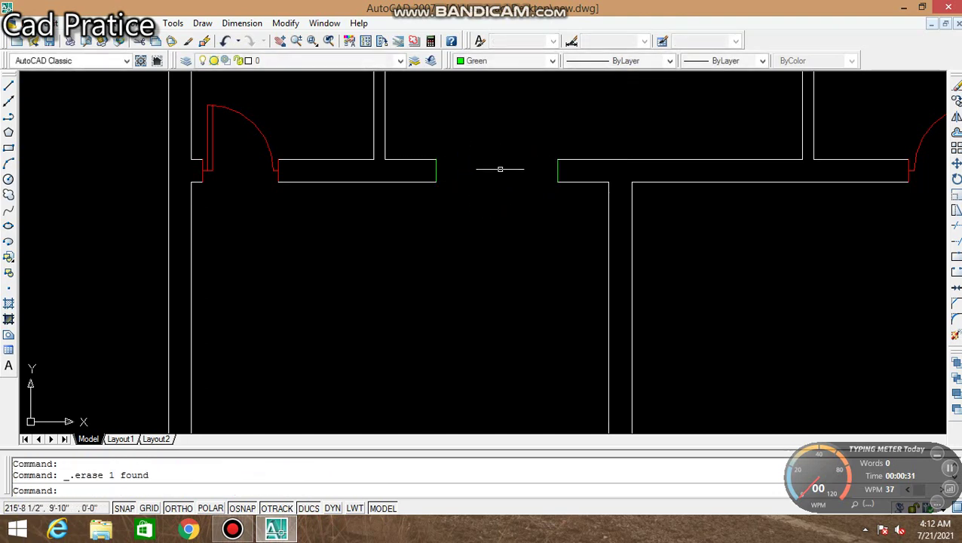
pyautogui.write('l')
# Step: Draw lines across the gap and offset them twice by 3" to form the green window
pyautogui.press('Return')
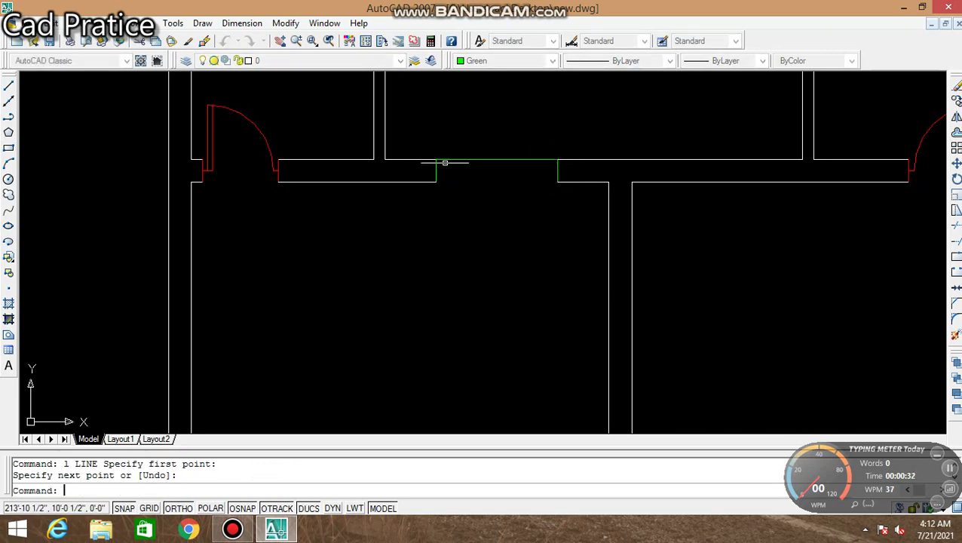
pyautogui.press('Return')
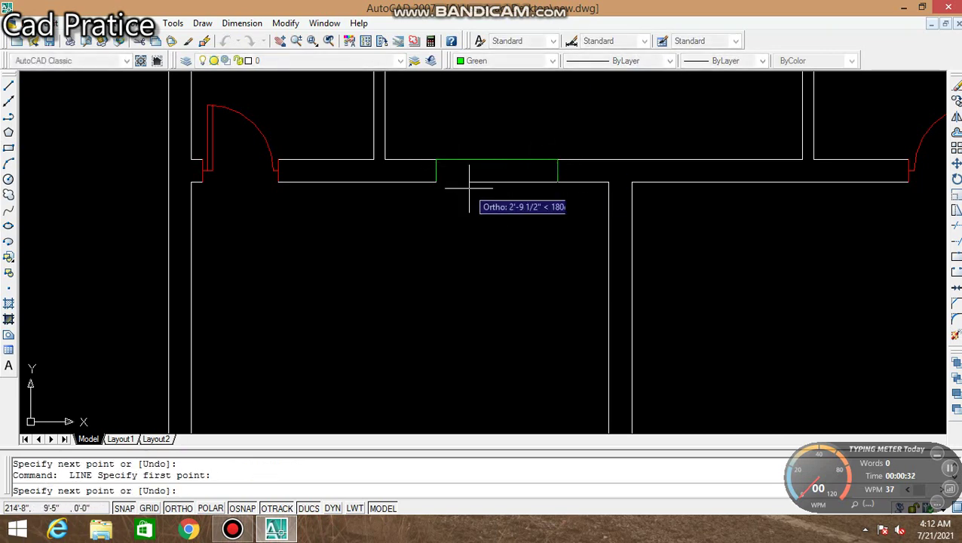
pyautogui.press('Escape')
pyautogui.press('Escape')
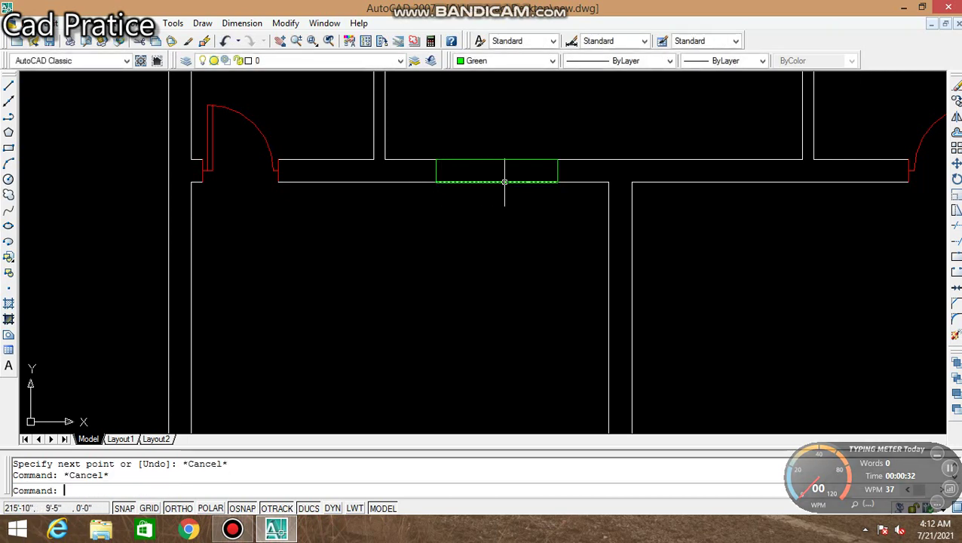
pyautogui.write('o')
pyautogui.press('Return')
pyautogui.press('Return')
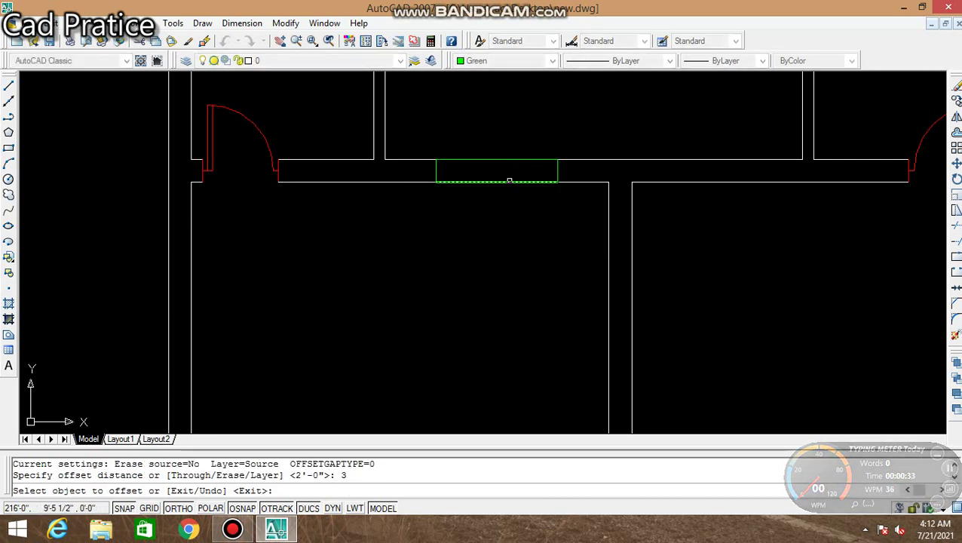
pyautogui.click(506, 182)
pyautogui.click(520, 170)
pyautogui.click(525, 174)
pyautogui.click(525, 176)
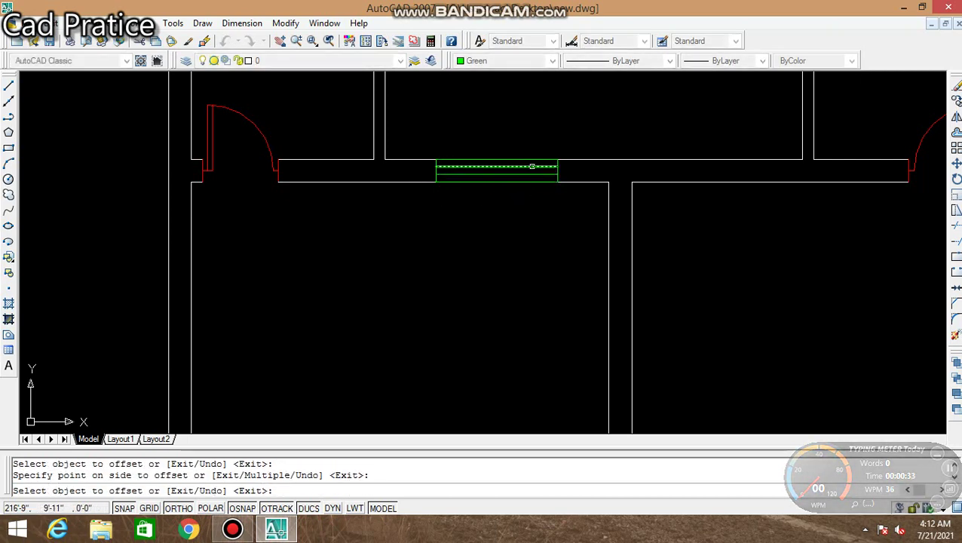
pyautogui.scroll(-2, 532, 202)
pyautogui.press('Escape')
pyautogui.moveTo(684, 216); pyautogui.dragTo(636, 210, button='middle')
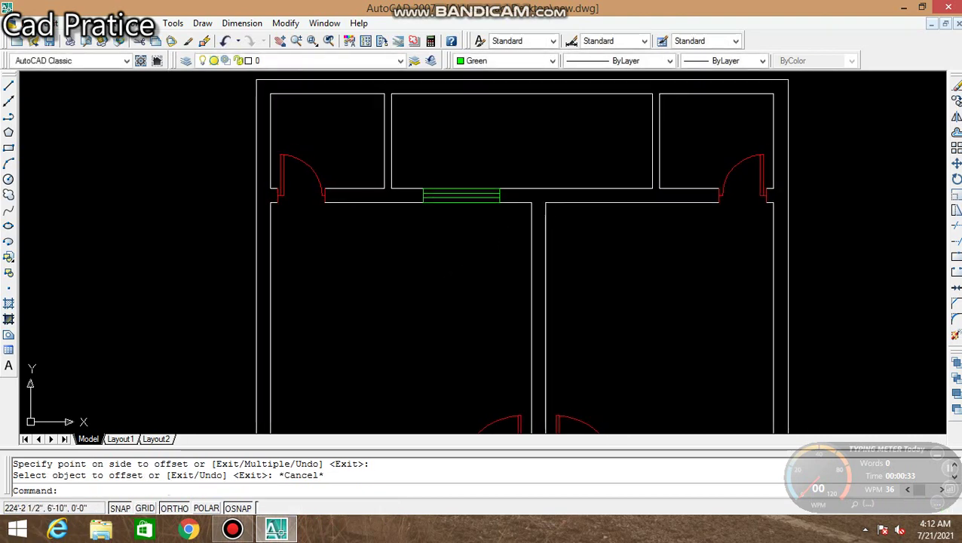
pyautogui.scroll(1, 636, 211)
# Step: Extend the vertical wall line, then trim and delete the wall segments right of the partition
pyautogui.press('Escape')
pyautogui.write('ex')
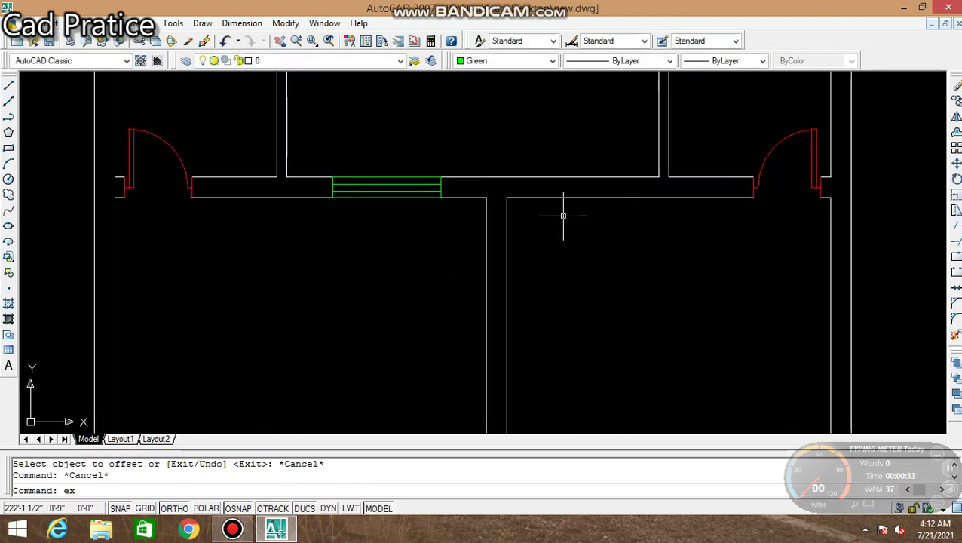
pyautogui.press('Return')
pyautogui.press('Return')
pyautogui.click(507, 205)
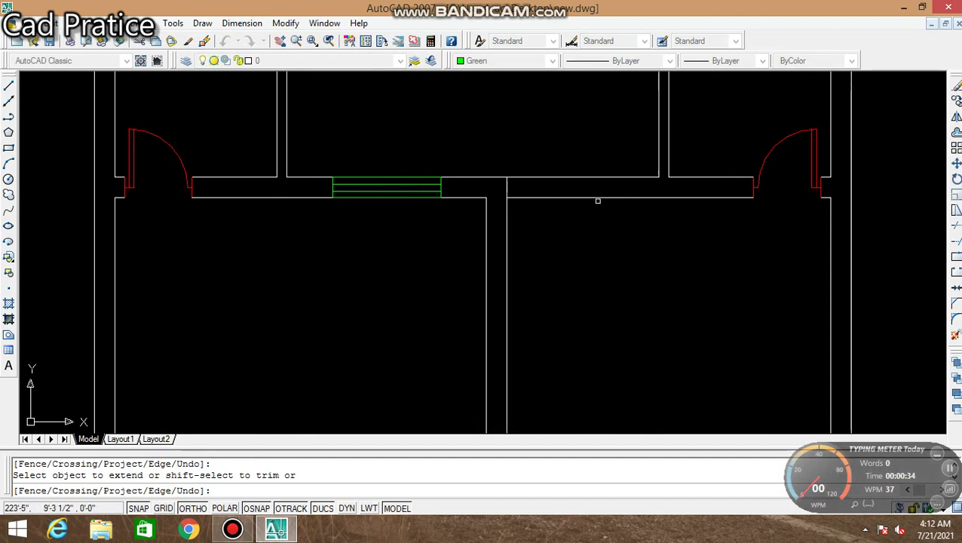
pyautogui.press('Escape')
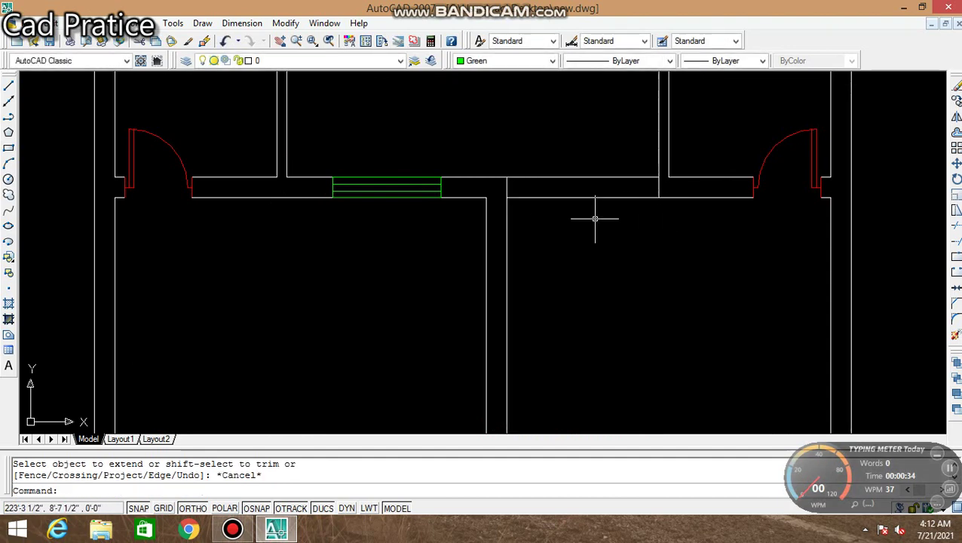
pyautogui.write('tr')
pyautogui.press('Return')
pyautogui.press('Return')
pyautogui.click(593, 227)
pyautogui.click(578, 150)
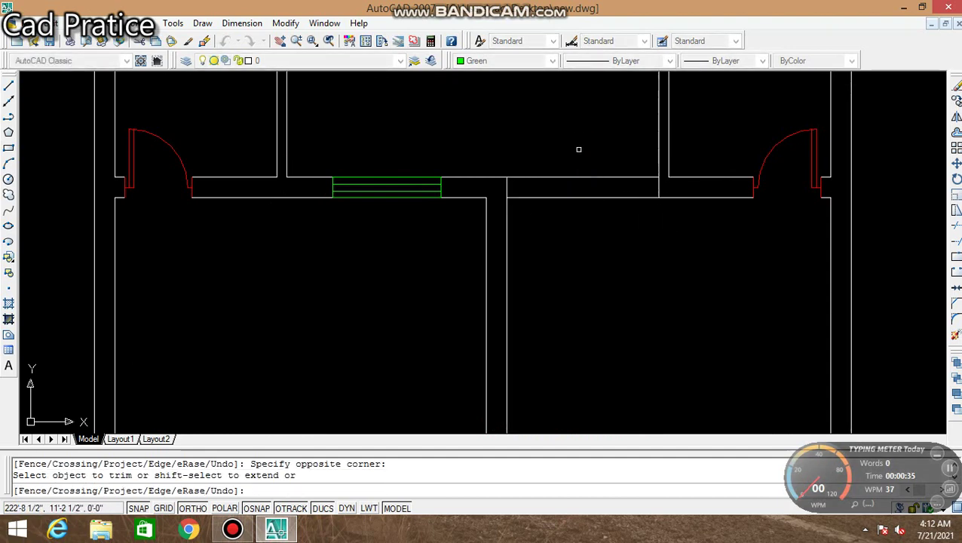
pyautogui.press('Escape')
pyautogui.click(576, 166)
pyautogui.click(573, 193)
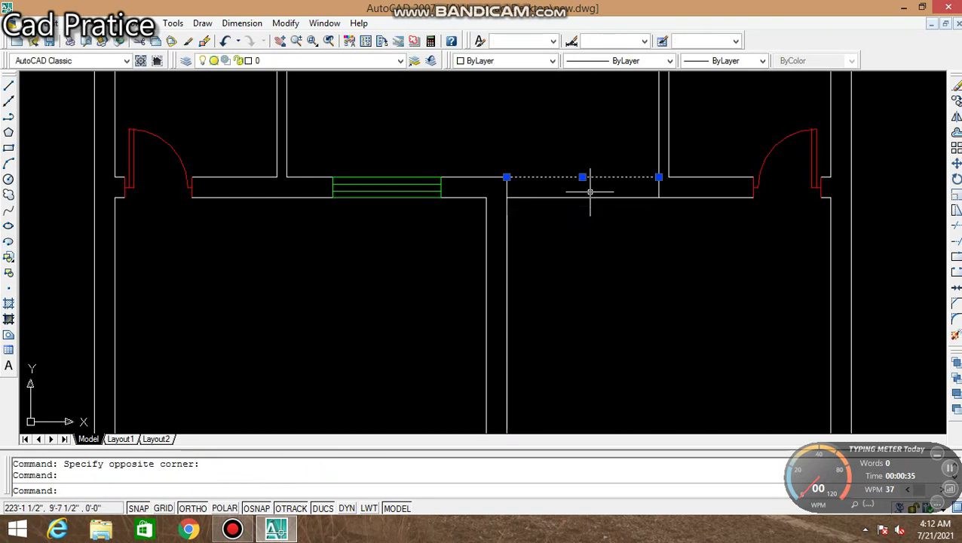
pyautogui.press('Delete')
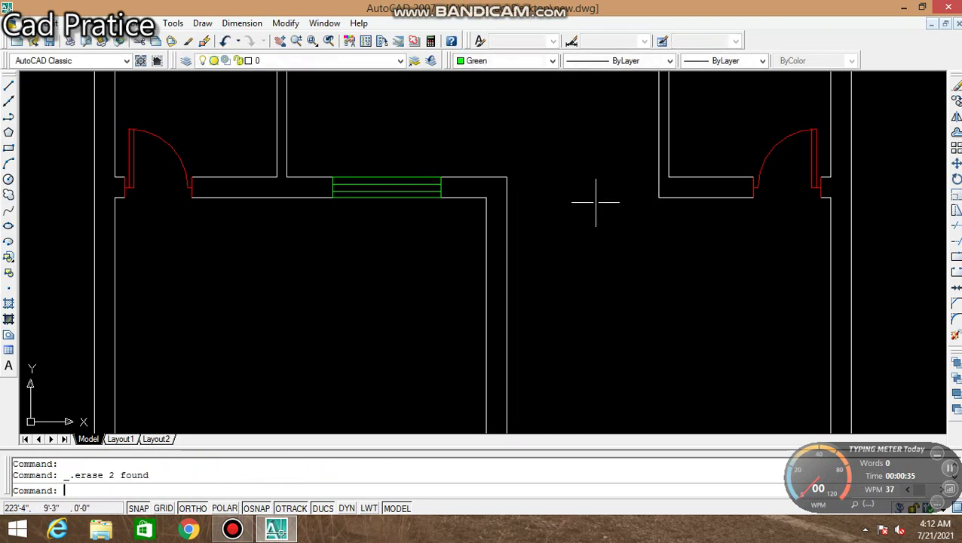
# Step: Draw green lines closing the bottom and top of the new opening
pyautogui.write('l')
pyautogui.press('Return')
pyautogui.click(659, 198)
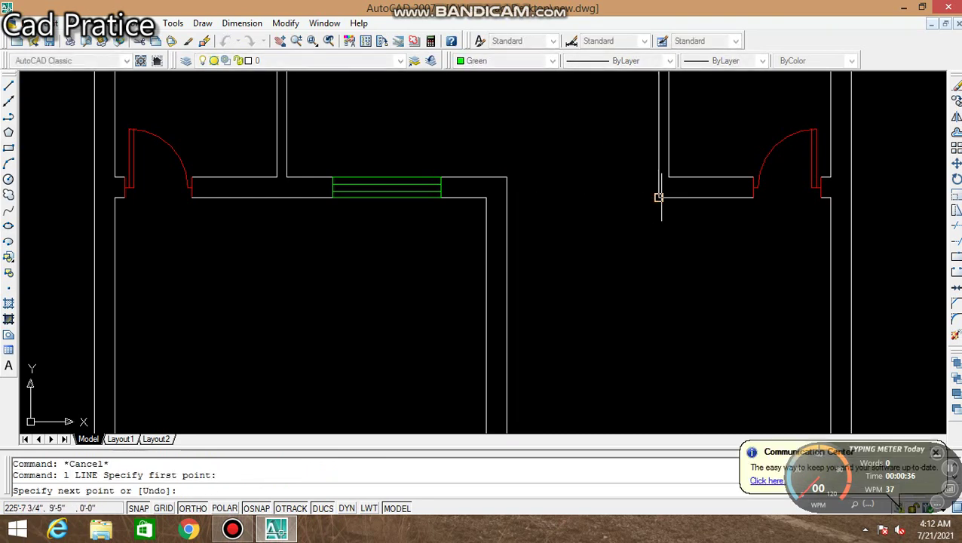
pyautogui.click(507, 197)
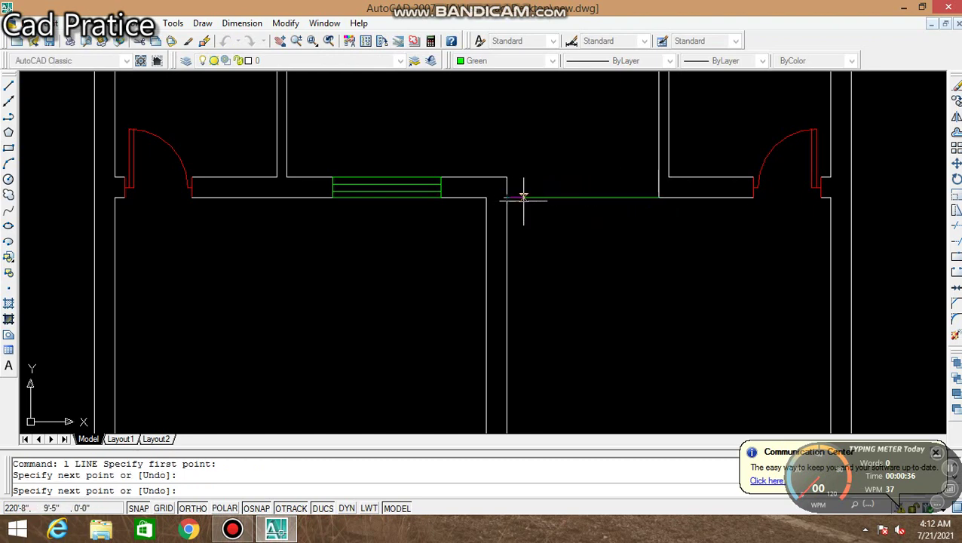
pyautogui.press('Return')
pyautogui.press('Return')
pyautogui.click(507, 177)
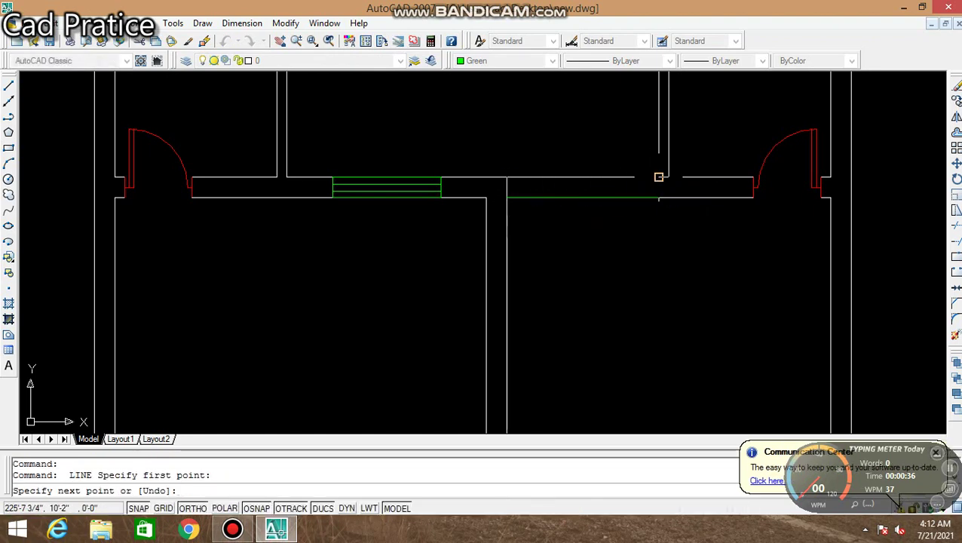
pyautogui.press('Escape')
pyautogui.scroll(1, 620, 198)
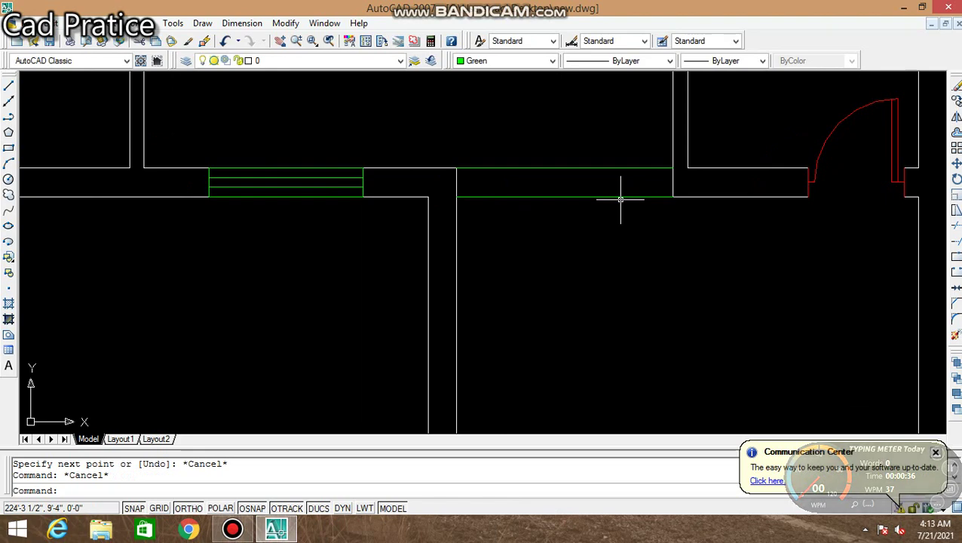
# Step: Offset the lower window line twice by 3" to complete the second window
pyautogui.write('o')
pyautogui.press('Return')
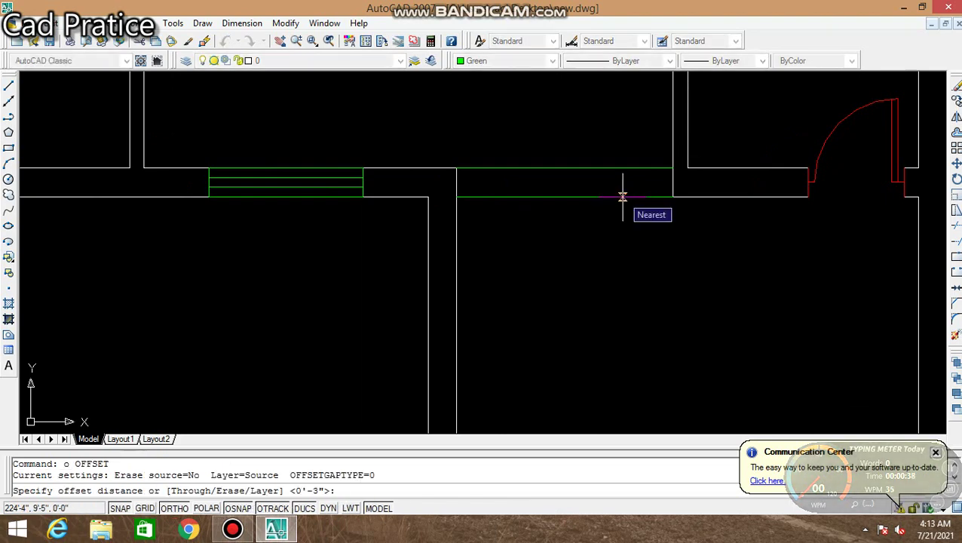
pyautogui.write('3')
pyautogui.press('Return')
pyautogui.click(622, 196)
pyautogui.click(633, 174)
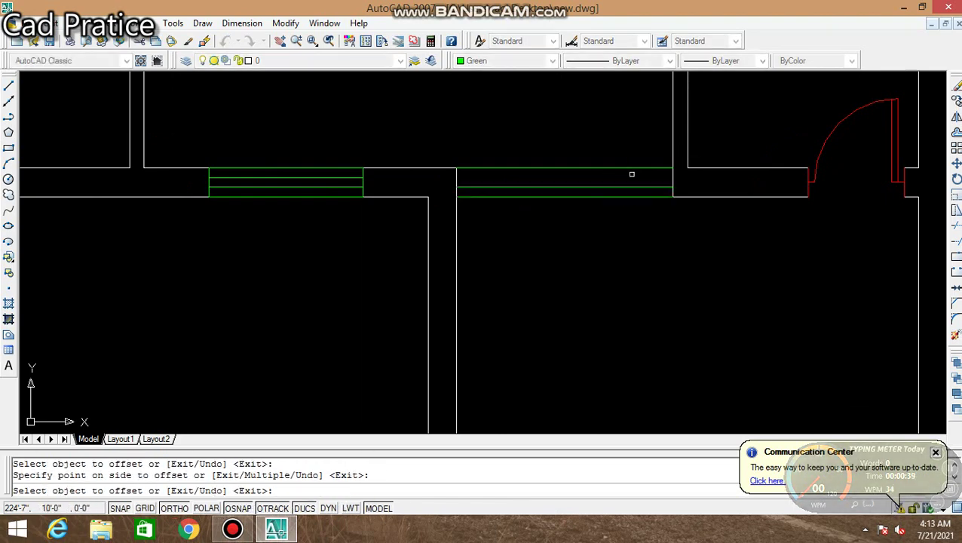
pyautogui.click(636, 185)
pyautogui.click(624, 191)
# Step: Switch the current drawing colour to Yellow
pyautogui.scroll(-4, 625, 236)
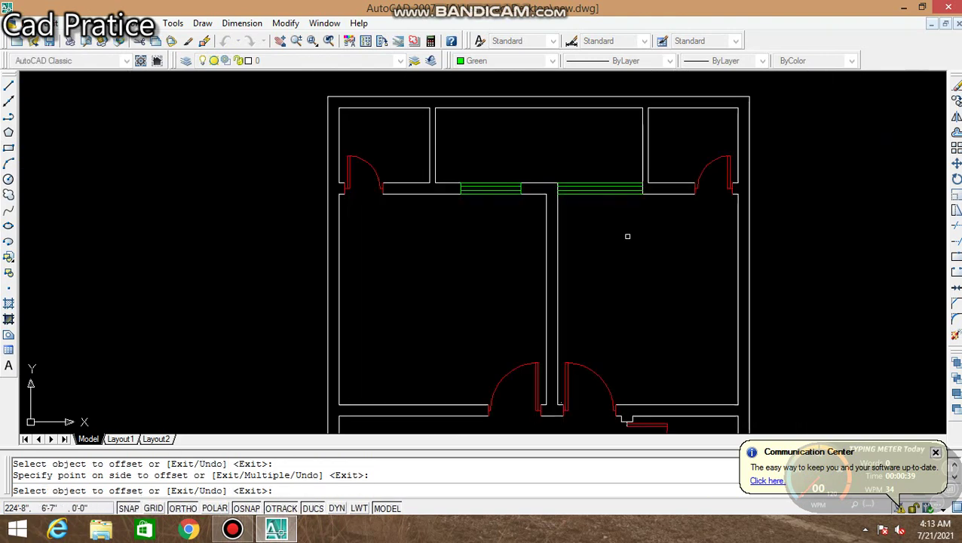
pyautogui.scroll(-2, 652, 290)
pyautogui.scroll(-3, 651, 289)
pyautogui.moveTo(634, 189); pyautogui.dragTo(600, 125, button='middle')
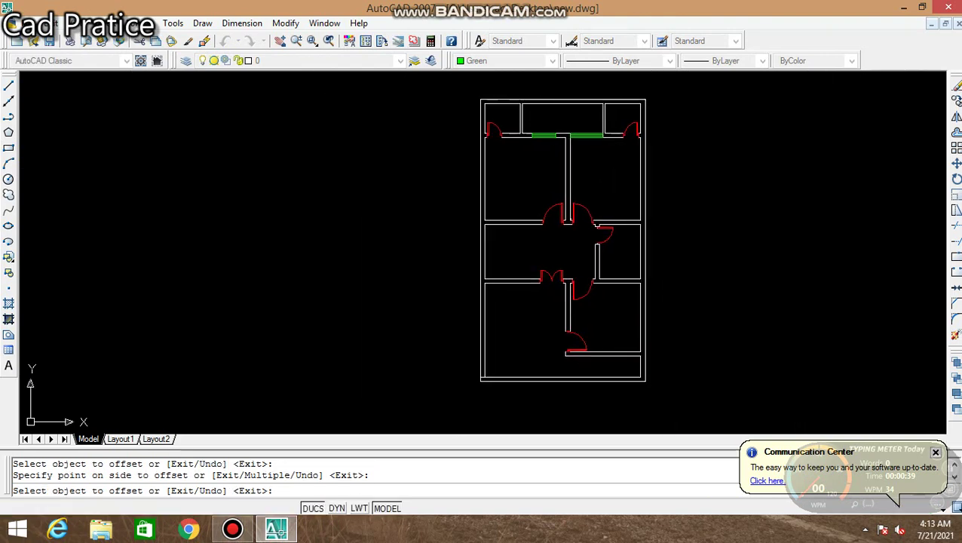
pyautogui.scroll(5, 607, 256)
pyautogui.scroll(-7, 613, 249)
pyautogui.scroll(5, 613, 151)
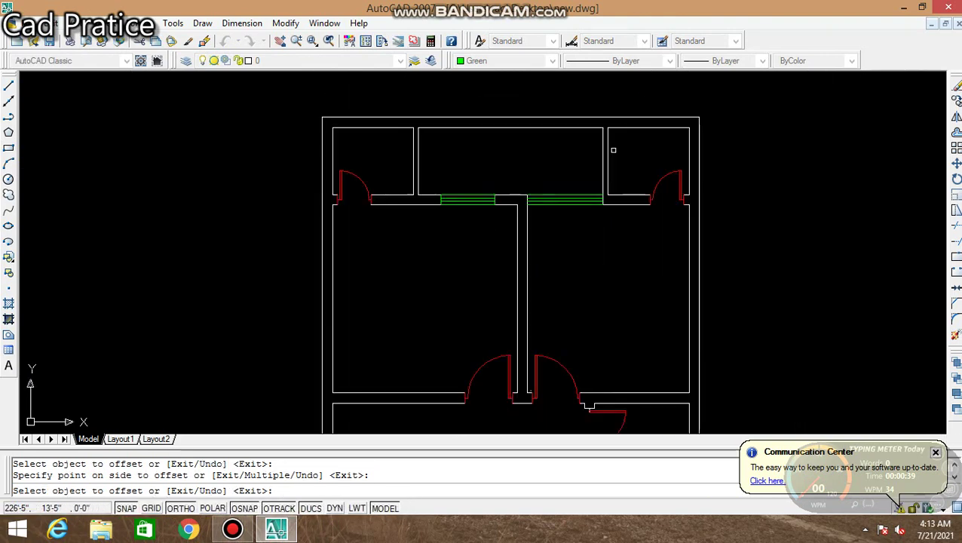
pyautogui.scroll(2, 567, 146)
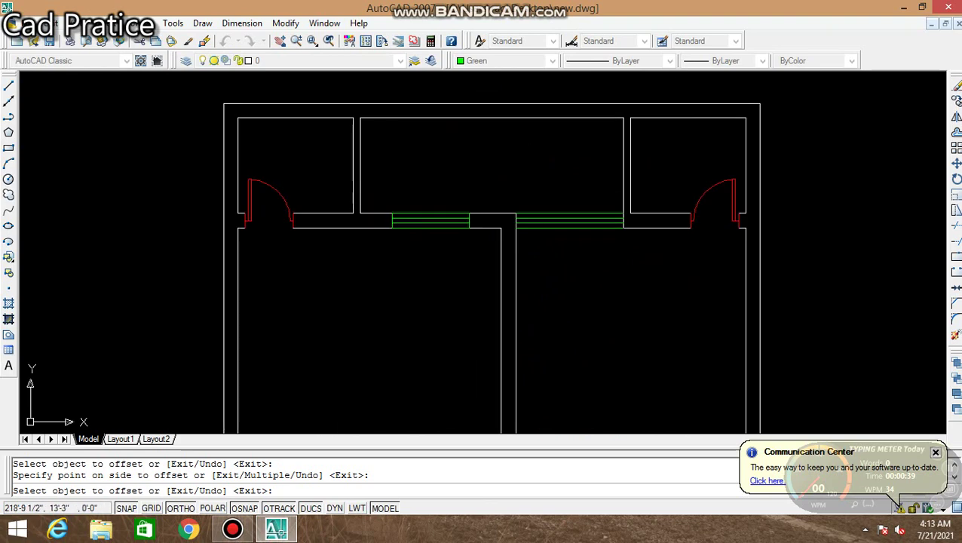
pyautogui.press('Escape')
pyautogui.click(528, 60)
pyautogui.click(506, 109)
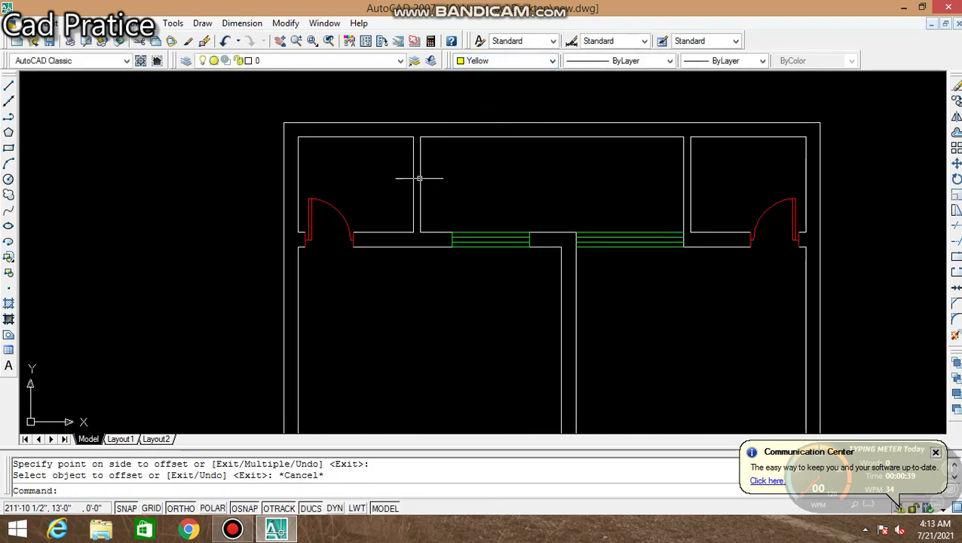
pyautogui.scroll(3, 419, 178)
# Step: Offset the short wall line 1' to mark the edge of the partition opening
pyautogui.press('Escape')
pyautogui.write('l')
pyautogui.press('Return')
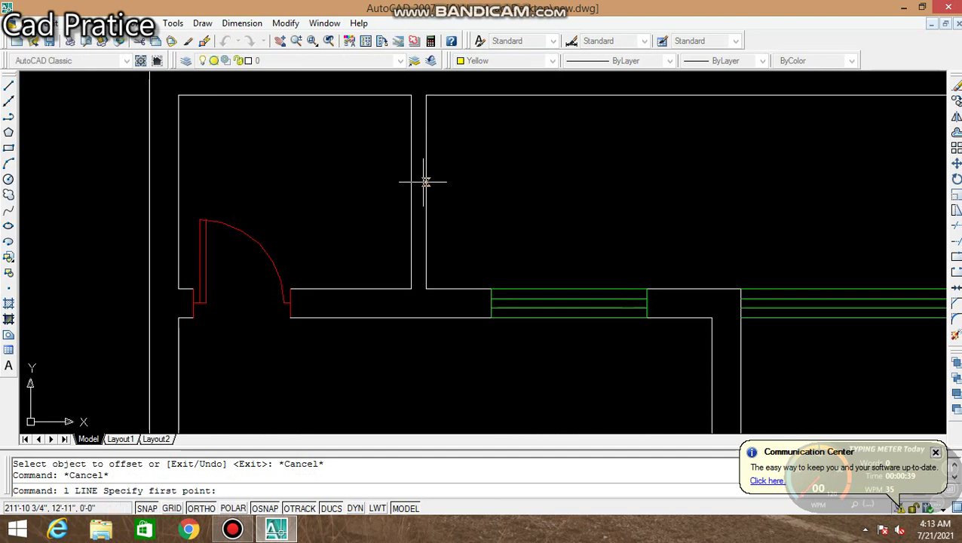
pyautogui.click(426, 193)
pyautogui.press('Escape')
pyautogui.scroll(2, 430, 190)
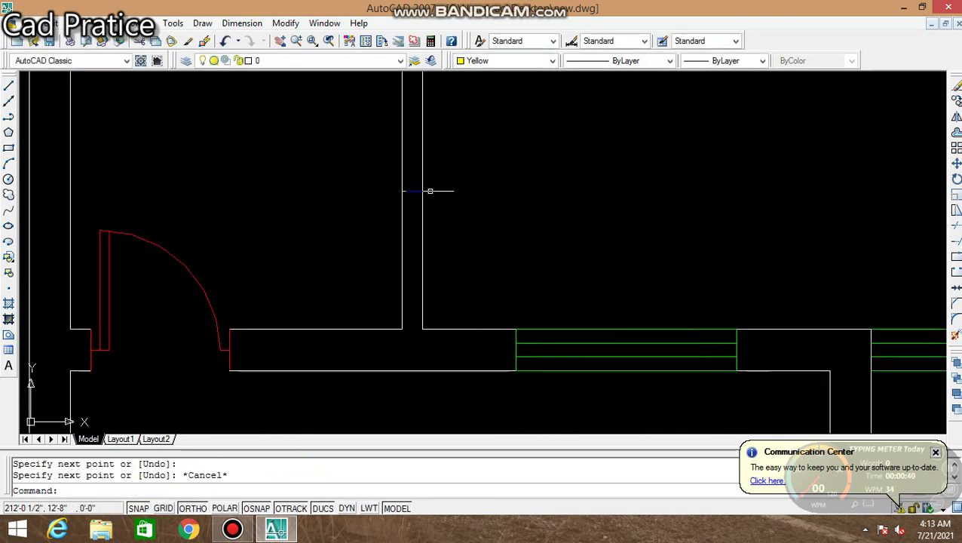
pyautogui.write('o')
pyautogui.press('Return')
pyautogui.write("1'")
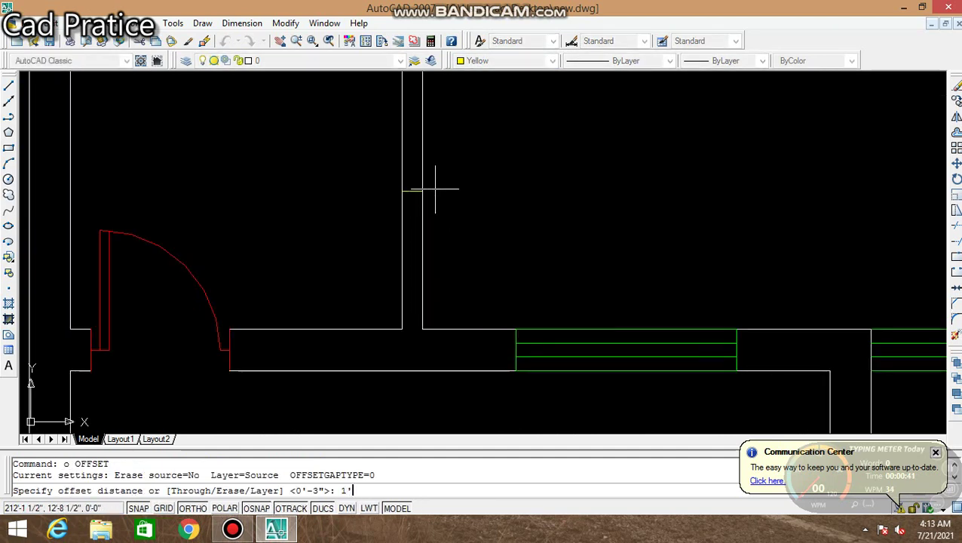
pyautogui.press('Return')
pyautogui.click(413, 190)
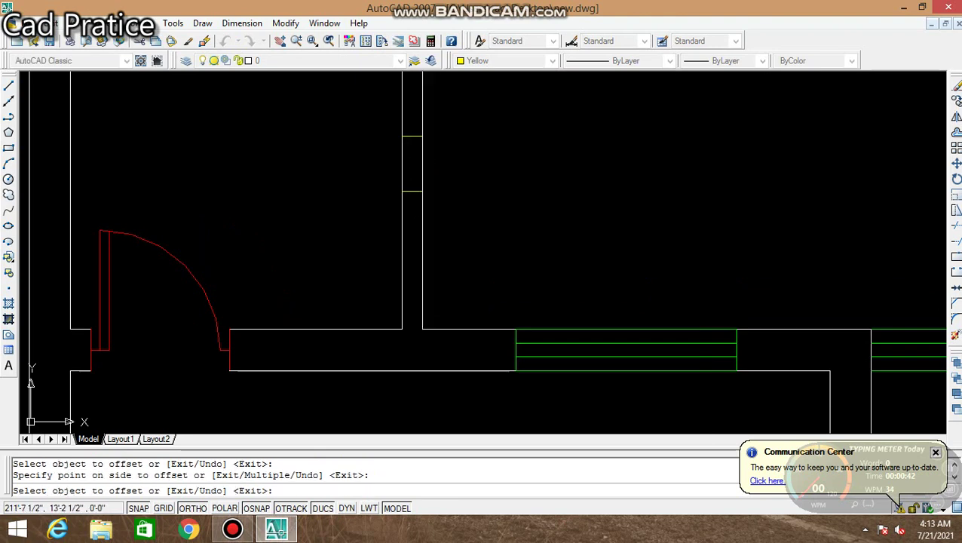
pyautogui.press('Escape')
pyautogui.write('tr')
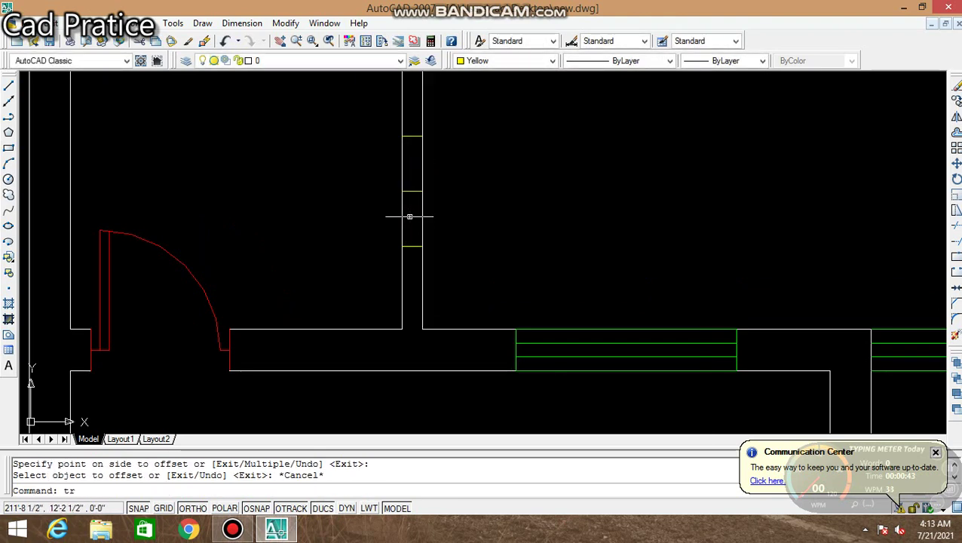
# Step: Trim away the wall section inside the marked opening
pyautogui.press('Return')
pyautogui.press('Return')
pyautogui.click(409, 217)
pyautogui.click(370, 188)
pyautogui.press('Escape')
pyautogui.click(376, 158)
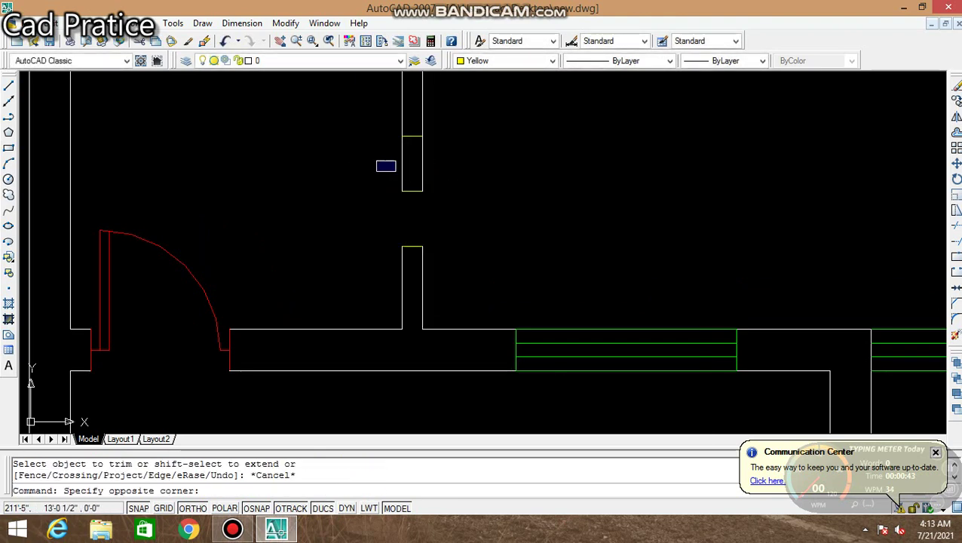
pyautogui.click(425, 194)
pyautogui.press('Escape')
# Step: Trim the remaining wall line and delete the leftover short line in the opening
pyautogui.press('Return')
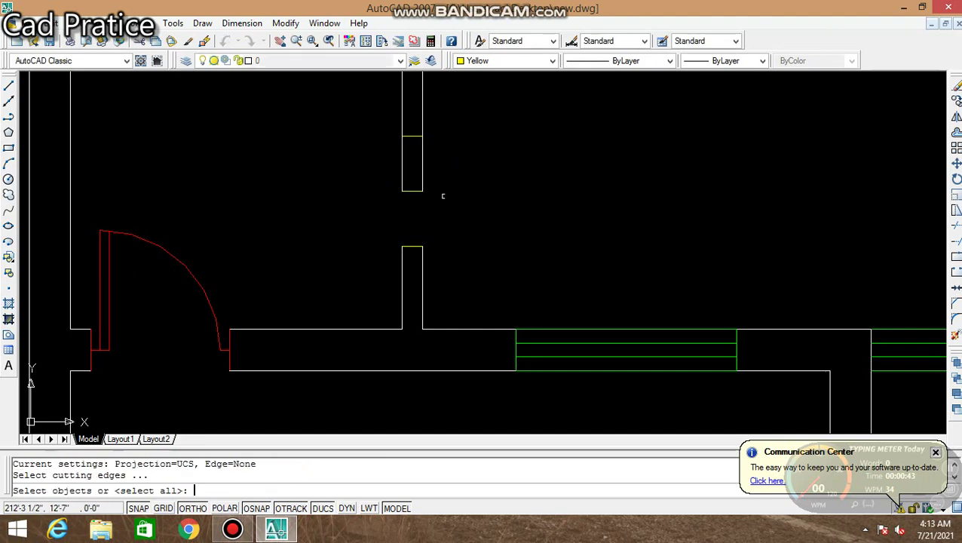
pyautogui.press('Return')
pyautogui.click(397, 167)
pyautogui.click(463, 206)
pyautogui.press('Escape')
pyautogui.click(382, 166)
pyautogui.click(441, 207)
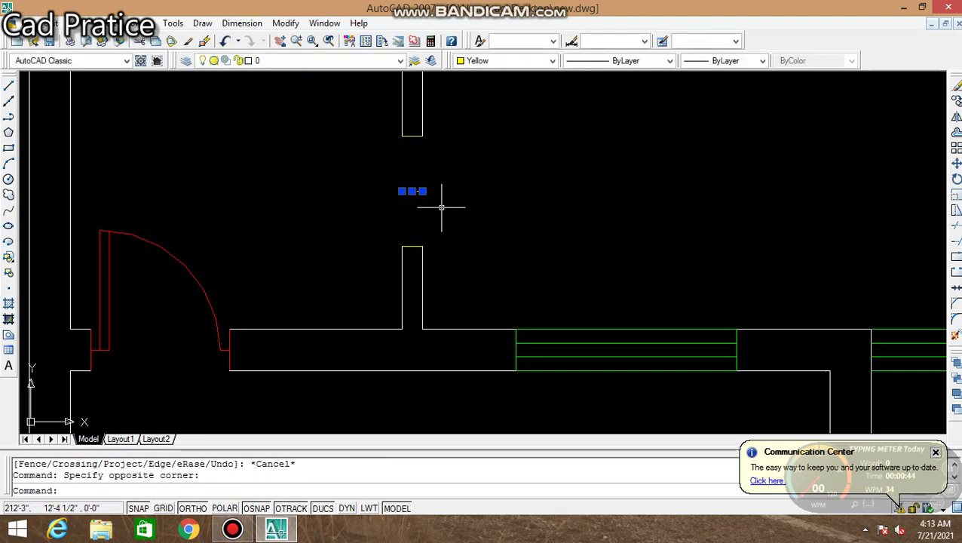
pyautogui.press('Delete')
pyautogui.write('l')
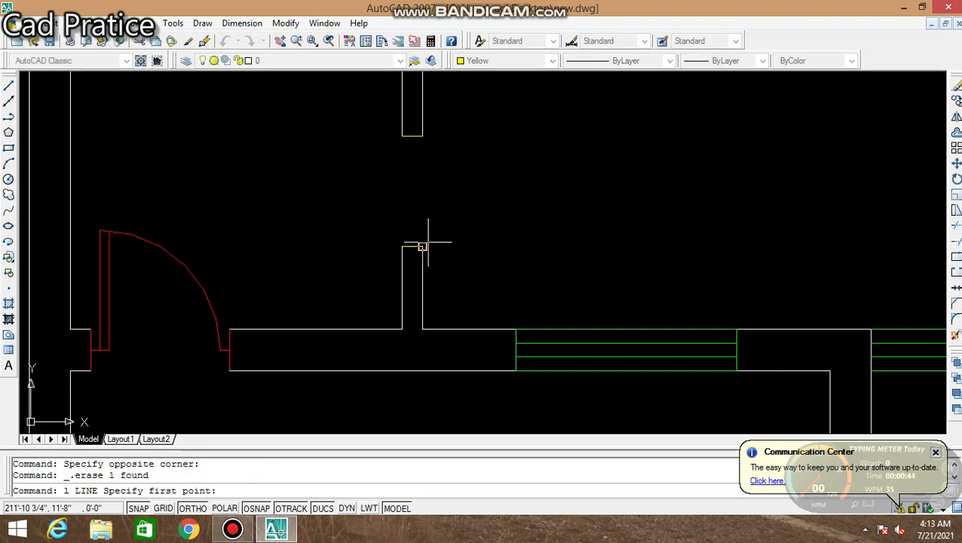
# Step: Draw a vertical yellow line across the opening and offset it 1.5 to the left
pyautogui.click(422, 246)
pyautogui.click(422, 136)
pyautogui.press('Escape')
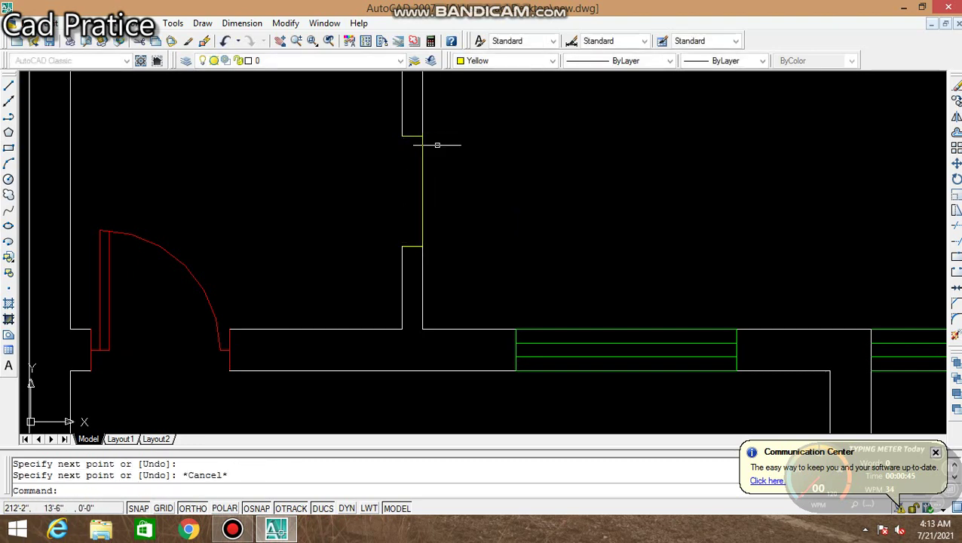
pyautogui.write('o')
pyautogui.press('Return')
pyautogui.write('1.')
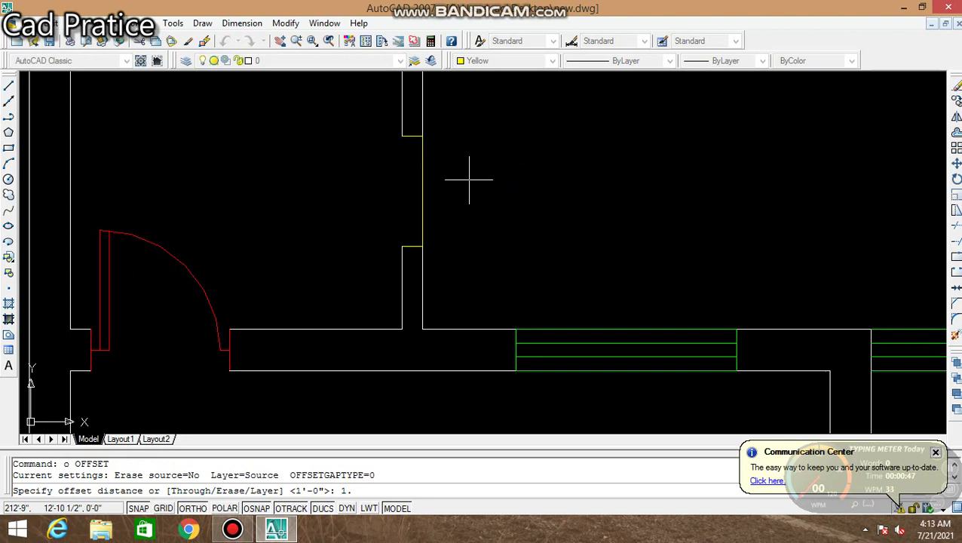
pyautogui.write('5')
pyautogui.press('Return')
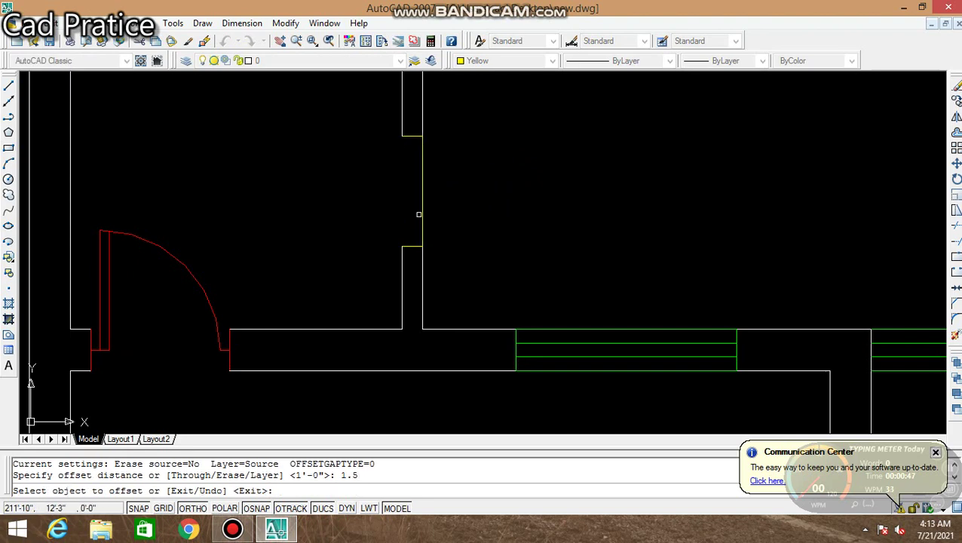
pyautogui.click(420, 214)
pyautogui.click(409, 200)
# Step: Add further 1.5 offset lines to complete the yellow window
pyautogui.click(407, 196)
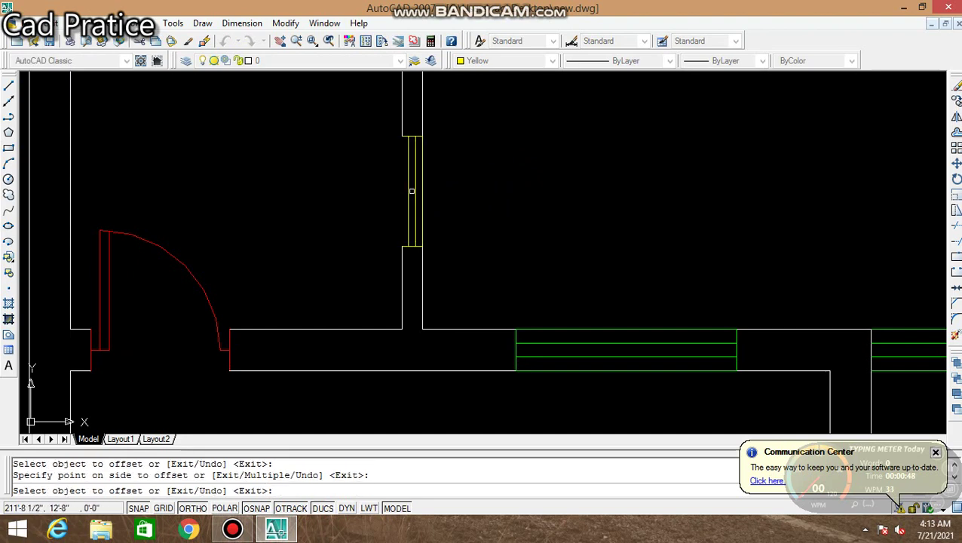
pyautogui.click(408, 193)
pyautogui.click(408, 193)
pyautogui.scroll(-2, 407, 196)
pyautogui.scroll(-2, 488, 204)
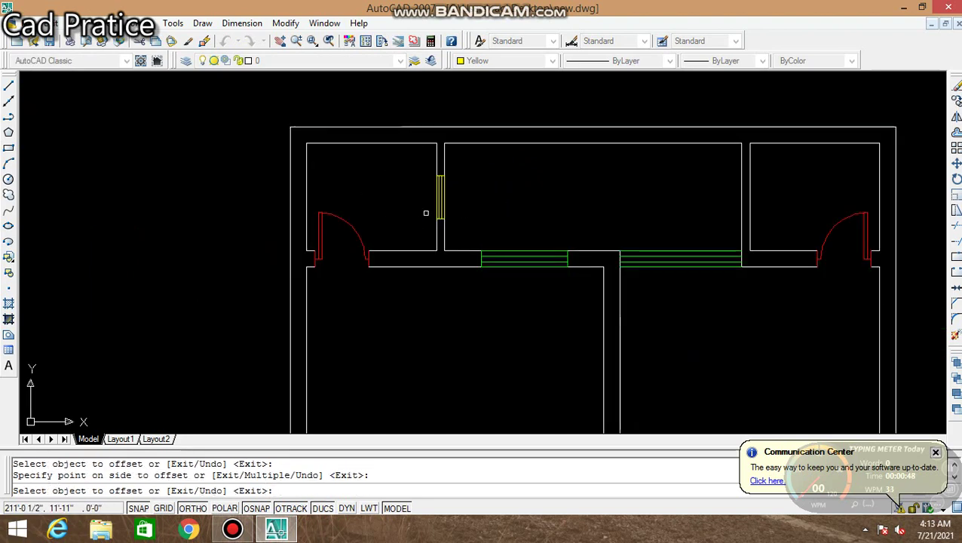
pyautogui.scroll(-1, 469, 207)
pyautogui.scroll(2, 287, 185)
pyautogui.press('Escape')
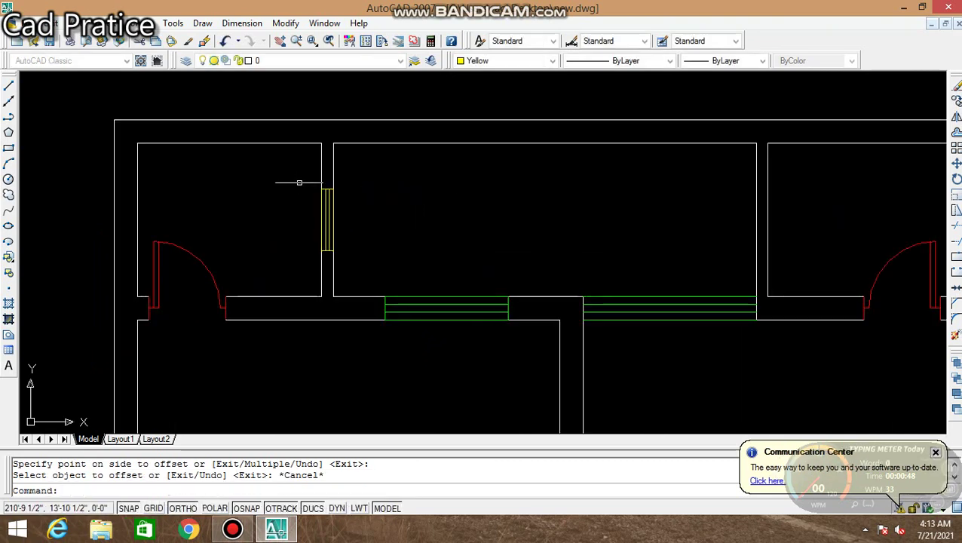
pyautogui.click(298, 182)
# Step: Copy the yellow window lines into the partition wall of the top-right room
pyautogui.click(368, 259)
pyautogui.write('co')
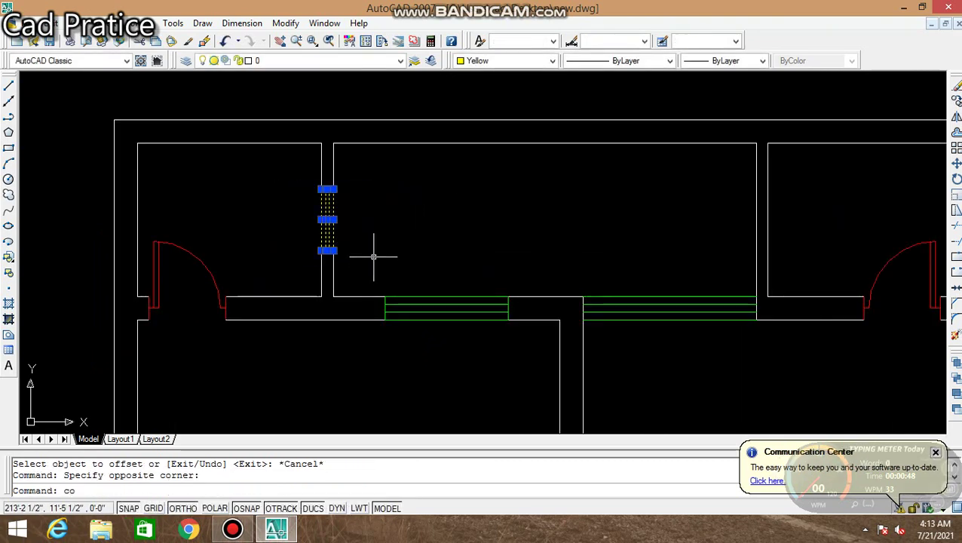
pyautogui.press('Return')
pyautogui.write('m')
pyautogui.press('Return')
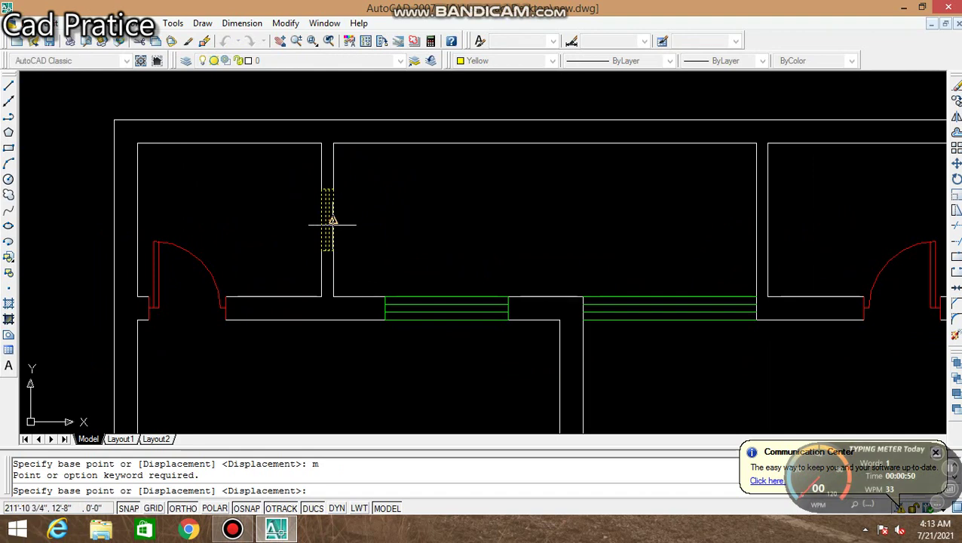
pyautogui.click(326, 220)
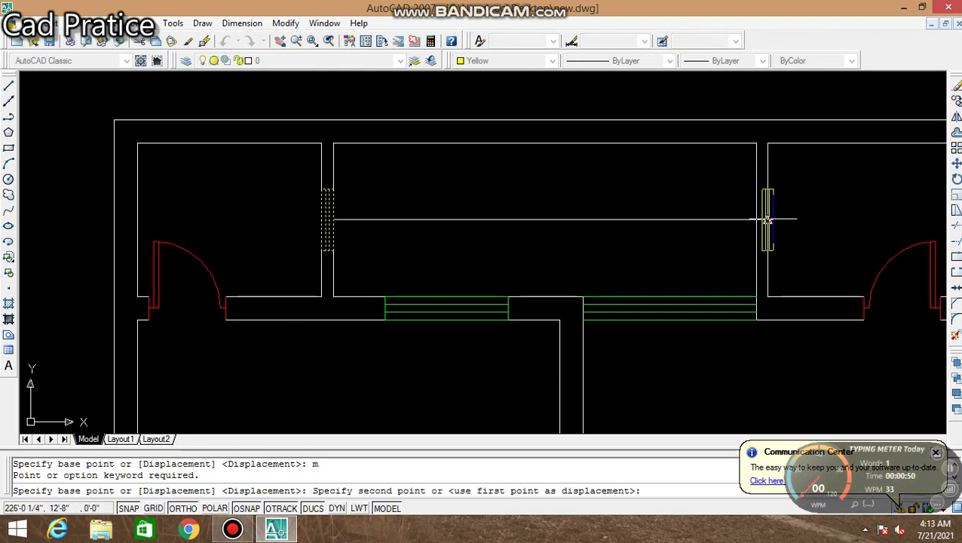
pyautogui.click(762, 220)
pyautogui.press('Escape')
pyautogui.scroll(-1, 656, 234)
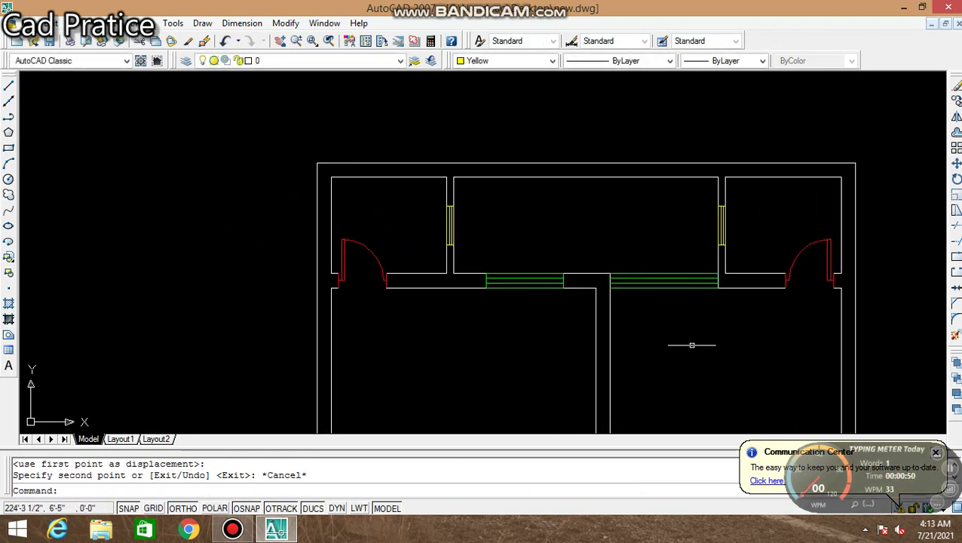
pyautogui.scroll(-1, 705, 234)
pyautogui.scroll(-1, 715, 208)
pyautogui.moveTo(715, 208); pyautogui.dragTo(694, 183, button='middle')
pyautogui.scroll(-1, 682, 292)
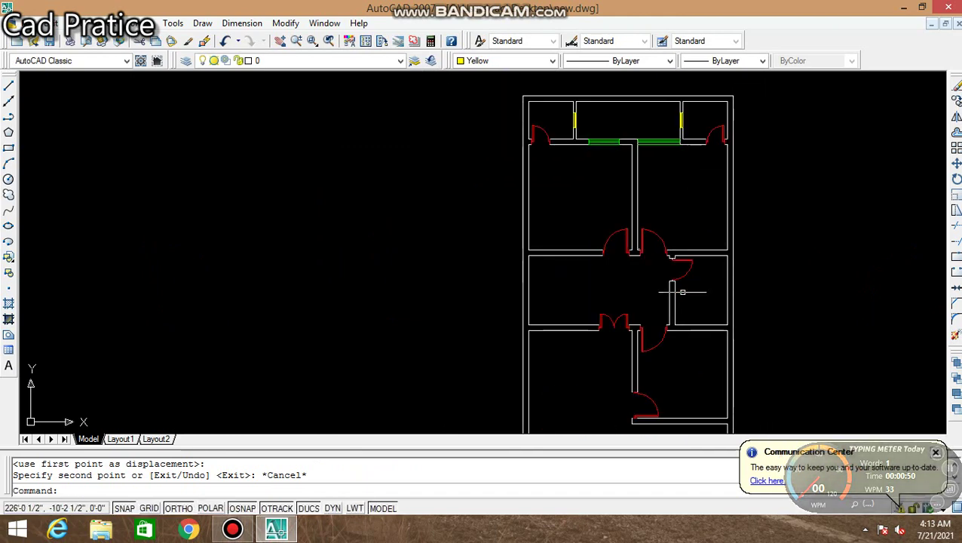
pyautogui.moveTo(709, 316); pyautogui.dragTo(677, 211, button='middle')
pyautogui.scroll(2, 690, 190)
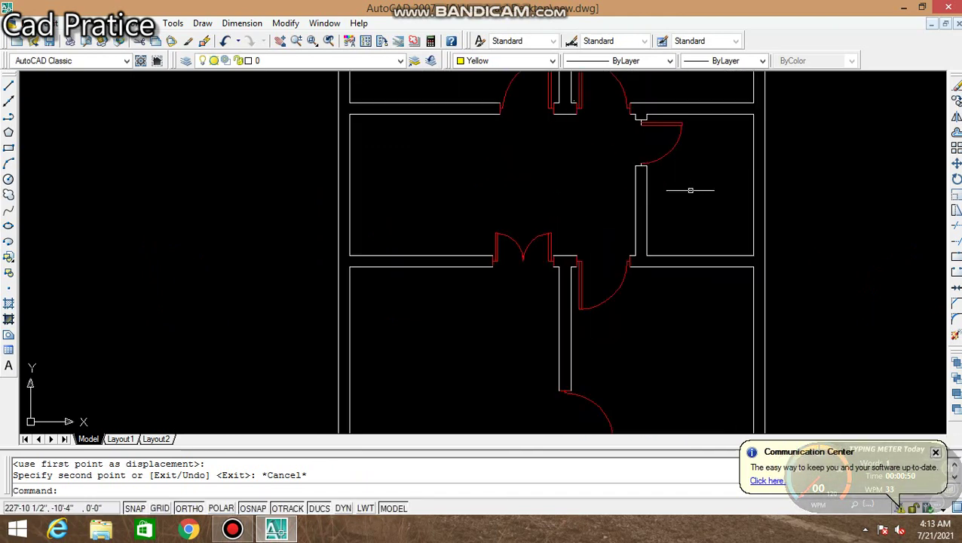
pyautogui.press('Escape')
# Step: Offset the small right-hand room's bottom wall line 2' up into the room
pyautogui.press('Return')
pyautogui.write("2'")
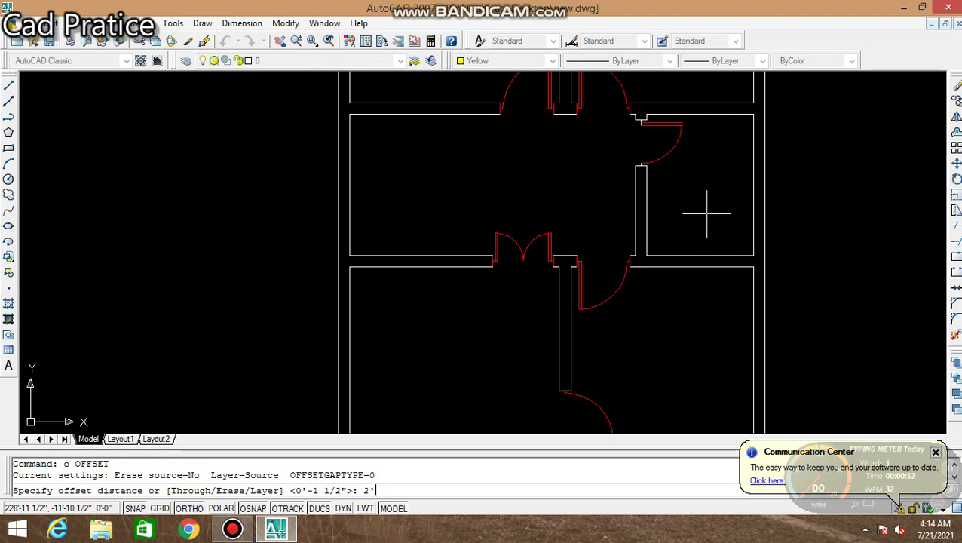
pyautogui.press('Return')
pyautogui.click(712, 254)
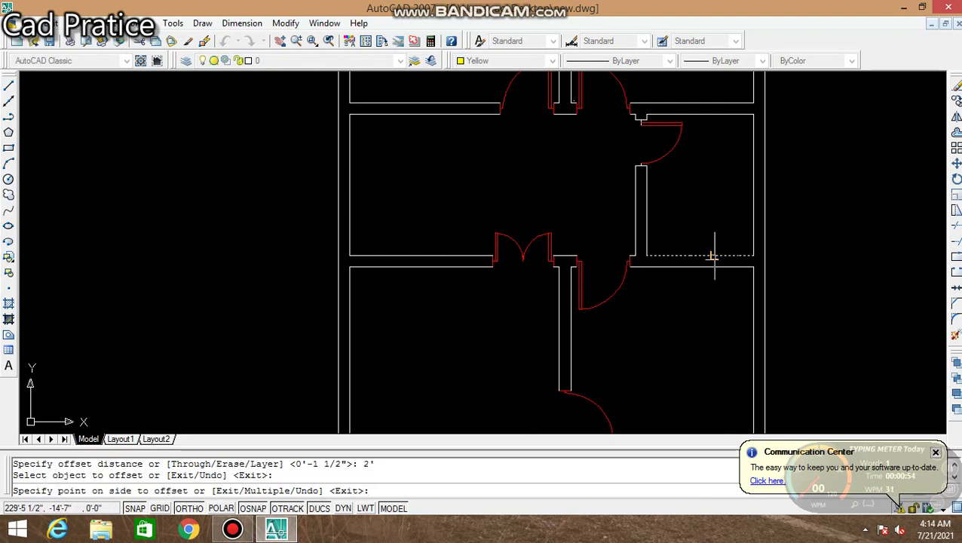
pyautogui.click(706, 210)
pyautogui.moveTo(699, 227); pyautogui.dragTo(683, 243, button='middle')
pyautogui.press('Escape')
# Step: Give the offset line a dashed linetype and a yellow colour
pyautogui.click(688, 240)
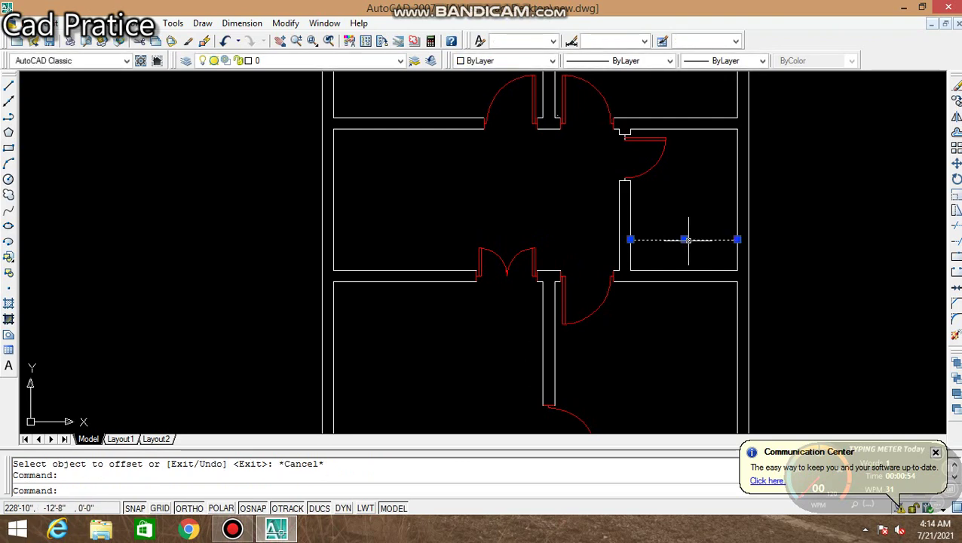
pyautogui.click(668, 62)
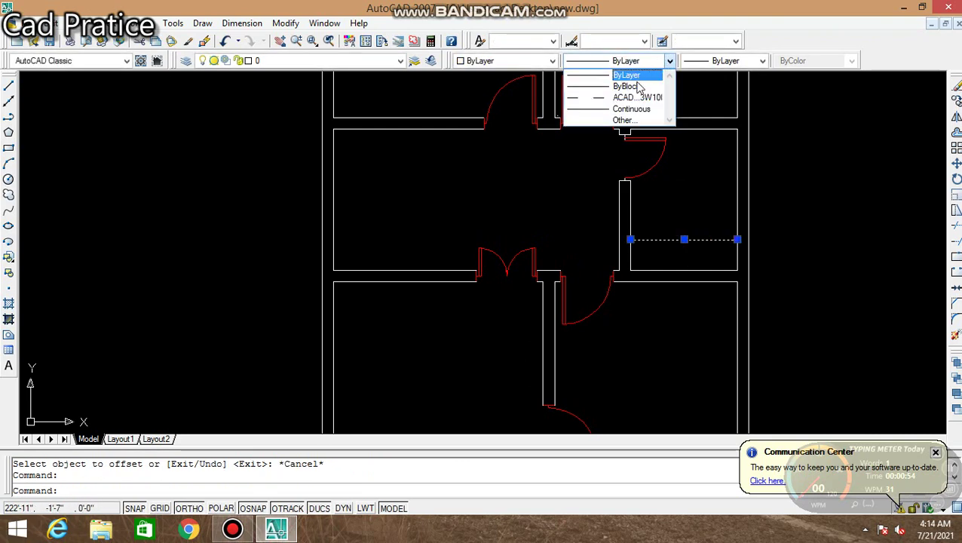
pyautogui.click(636, 98)
pyautogui.press('Escape')
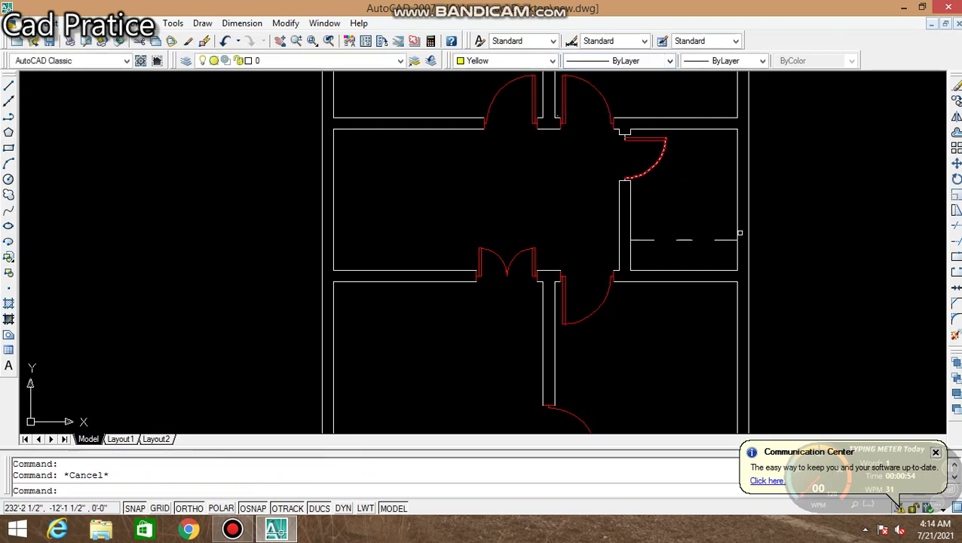
pyautogui.click(720, 240)
pyautogui.click(535, 63)
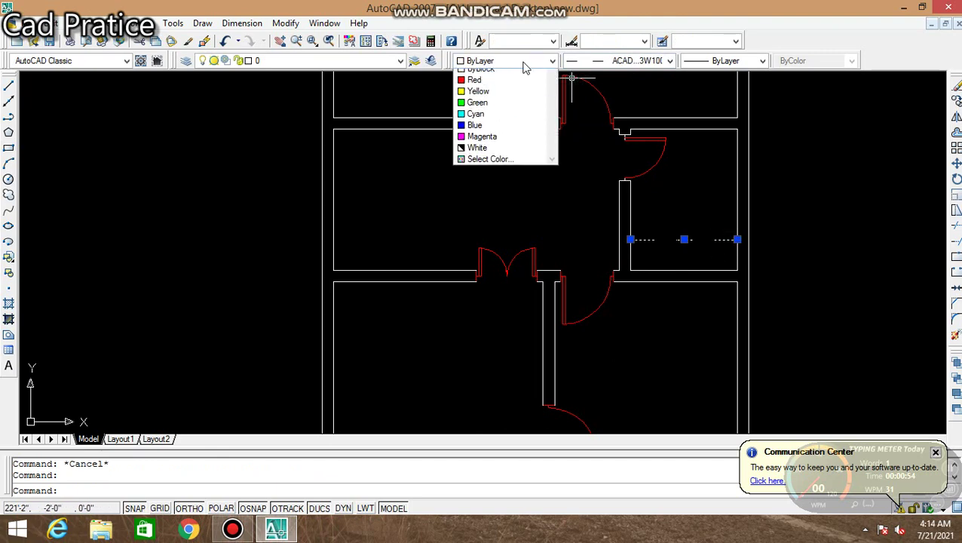
pyautogui.click(498, 111)
pyautogui.press('Escape')
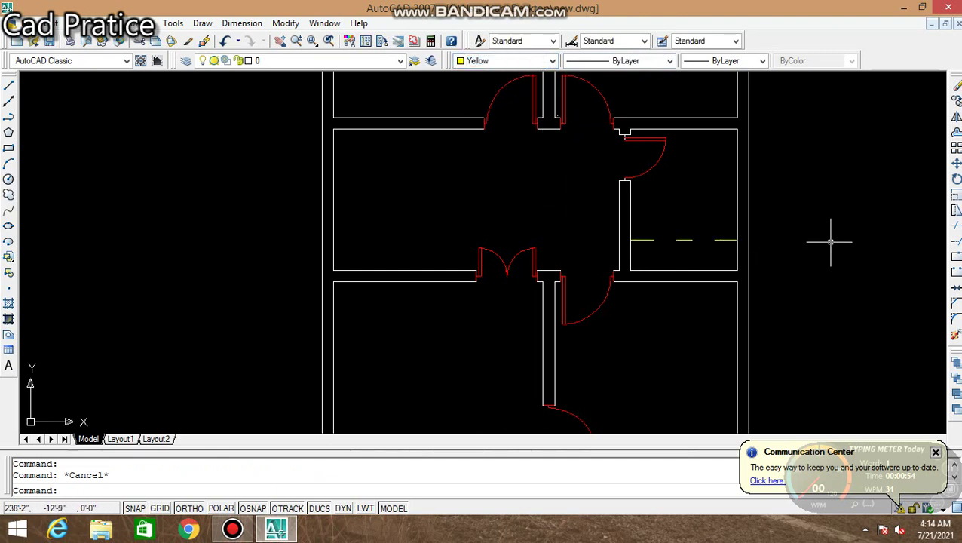
pyautogui.scroll(-4, 842, 254)
pyautogui.scroll(3, 845, 255)
pyautogui.scroll(-2, 787, 273)
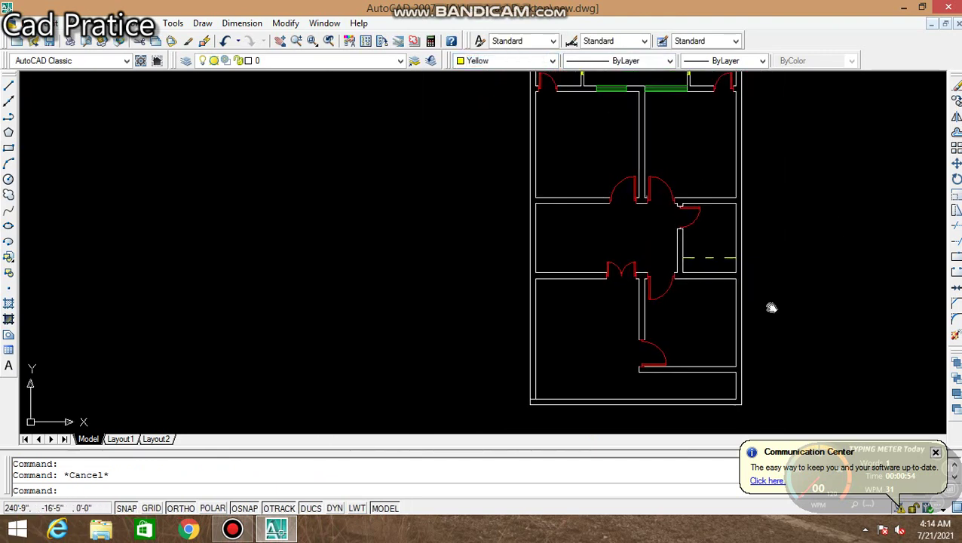
pyautogui.moveTo(771, 307)
pyautogui.mouseDown(button='middle')
pyautogui.moveTo(742, 290)
pyautogui.moveTo(757, 302)
pyautogui.mouseUp(button='middle')
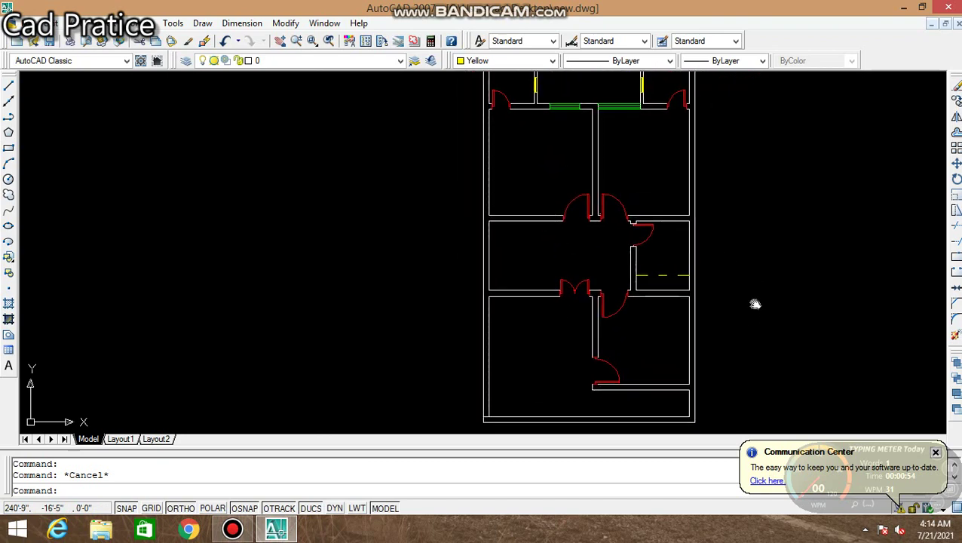
# Step: Set the drawing colour to Green and draw a short line across the wall
pyautogui.scroll(5, 528, 286)
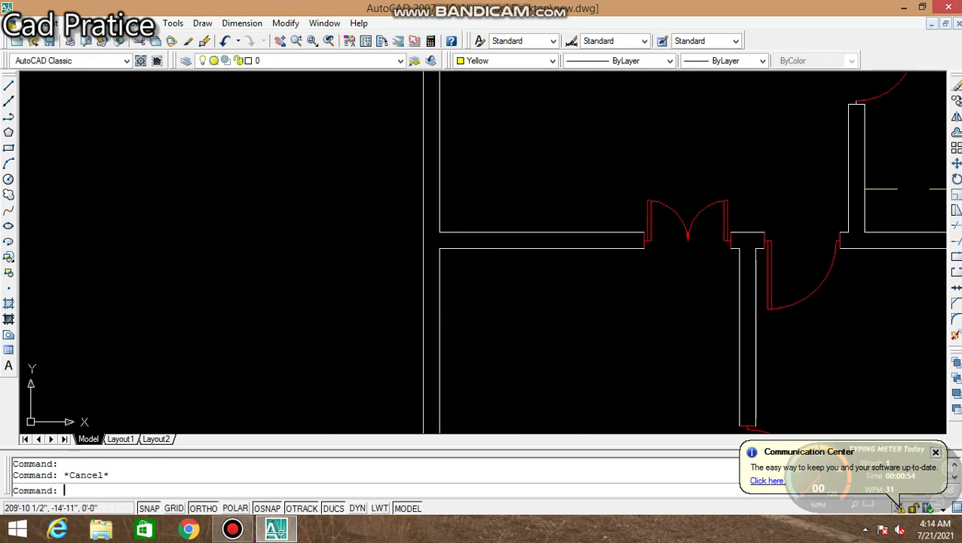
pyautogui.scroll(2, 521, 279)
pyautogui.press('Escape')
pyautogui.click(526, 250)
pyautogui.write('l')
pyautogui.press('Return')
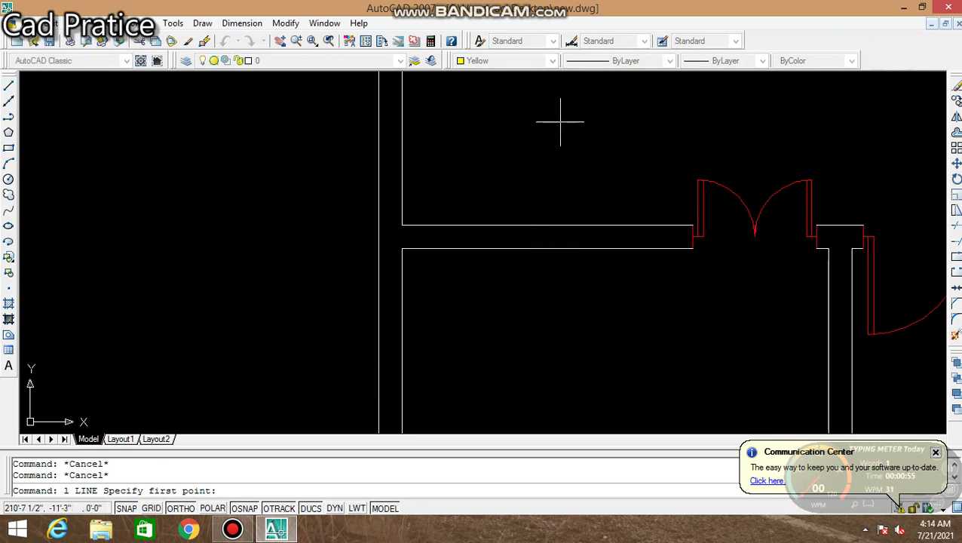
pyautogui.press('Escape')
pyautogui.press('Escape')
pyautogui.click(522, 66)
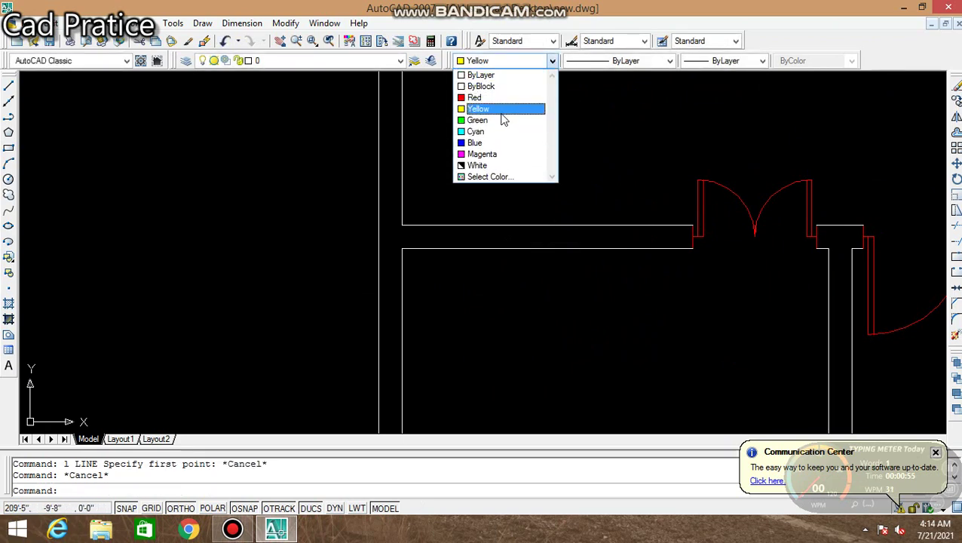
pyautogui.click(503, 117)
pyautogui.write('l')
pyautogui.press('Return')
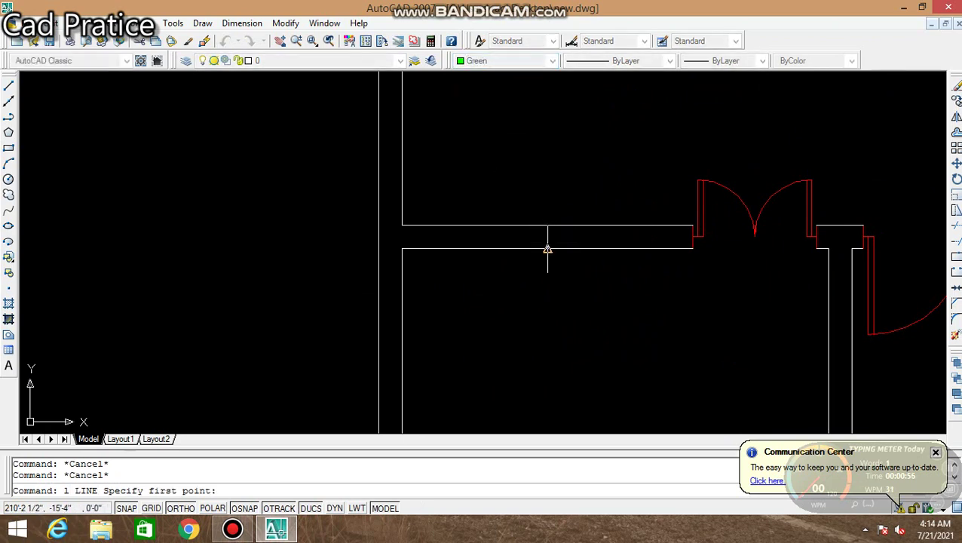
pyautogui.click(547, 249)
pyautogui.click(548, 225)
pyautogui.press('Escape')
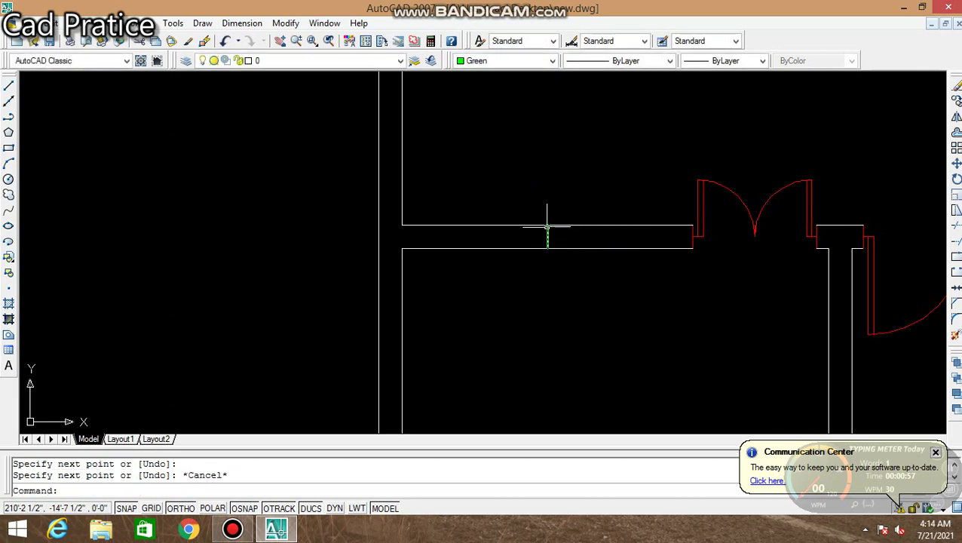
# Step: Offset the short line 3 to both its right and left sides
pyautogui.write('o')
pyautogui.press('Return')
pyautogui.write("3'")
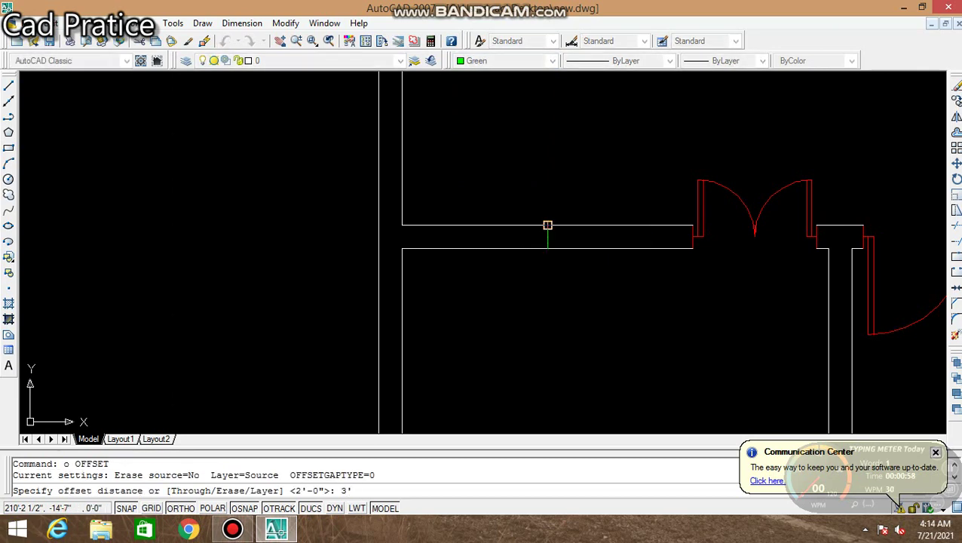
pyautogui.press('Return')
pyautogui.click(548, 236)
pyautogui.click(591, 237)
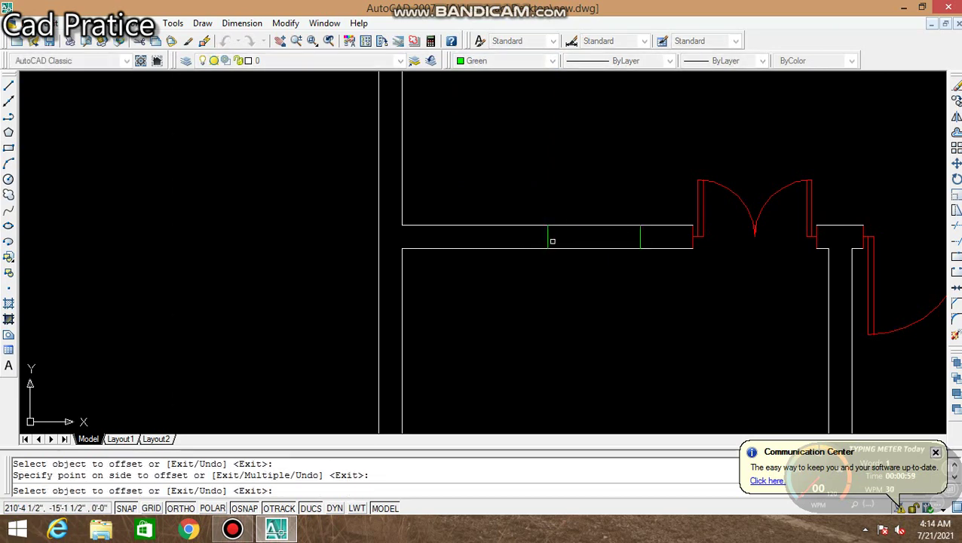
pyautogui.click(549, 239)
pyautogui.click(501, 234)
pyautogui.press('Escape')
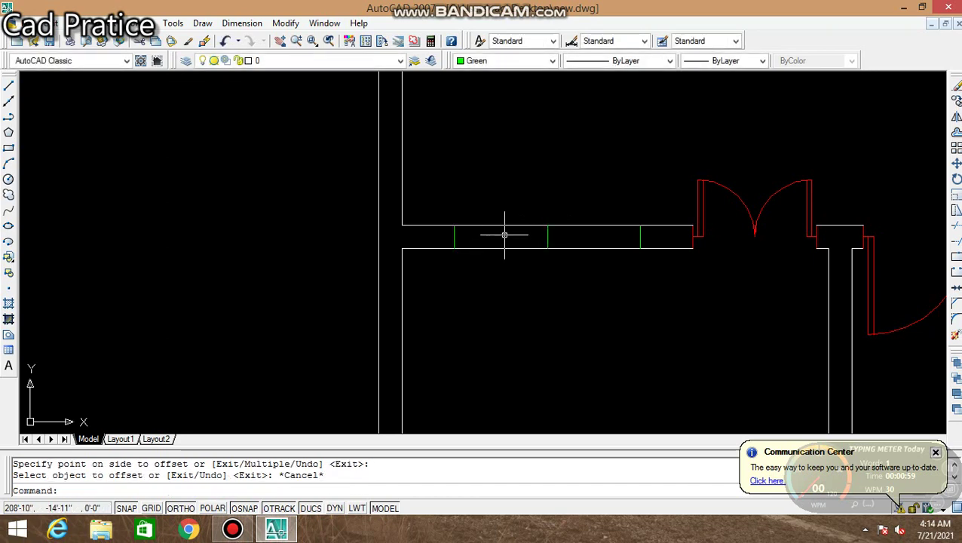
# Step: Trim away the wall between the offset lines and erase the centre line
pyautogui.write('tr')
pyautogui.press('Return')
pyautogui.press('Return')
pyautogui.click(511, 193)
pyautogui.click(486, 256)
pyautogui.click(540, 185)
pyautogui.click(507, 272)
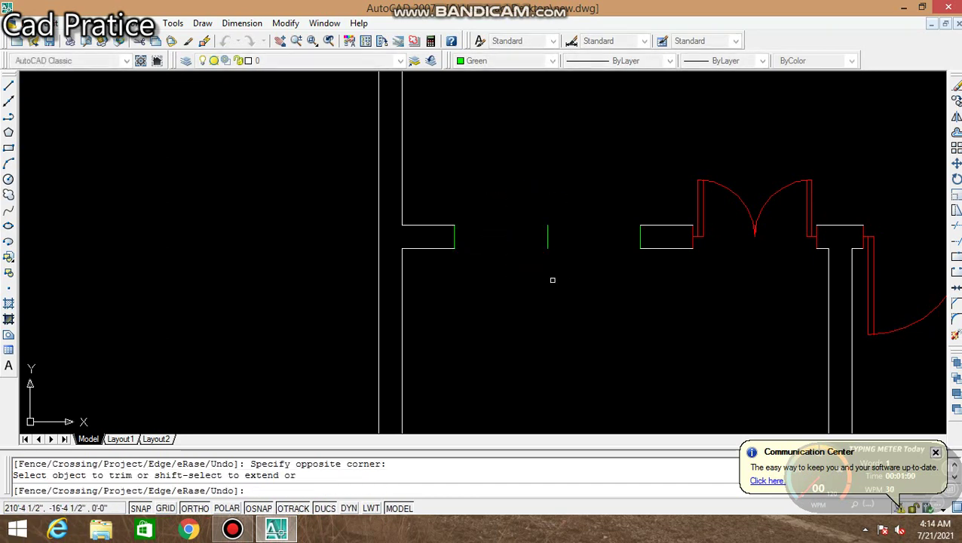
pyautogui.press('Escape')
pyautogui.click(519, 199)
pyautogui.click(555, 265)
pyautogui.press('Delete')
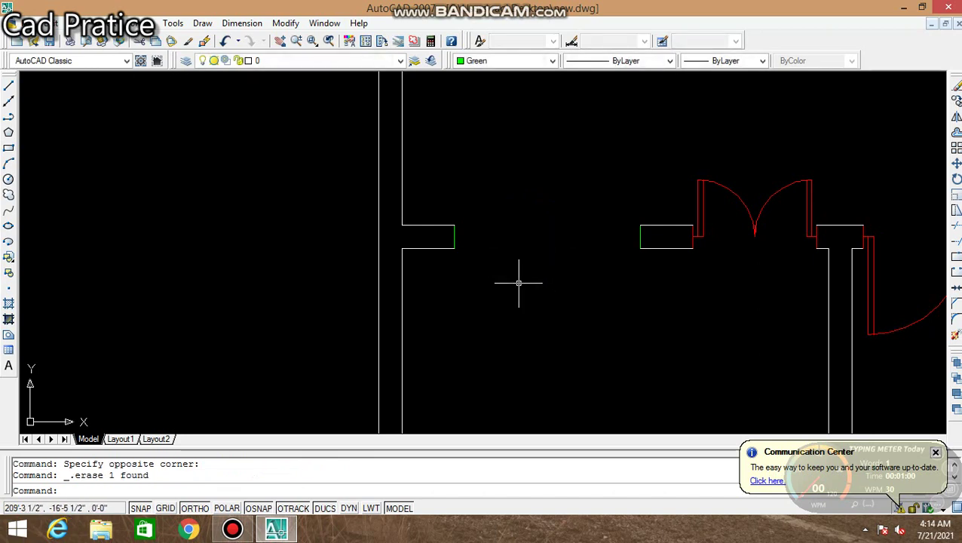
pyautogui.press('Escape')
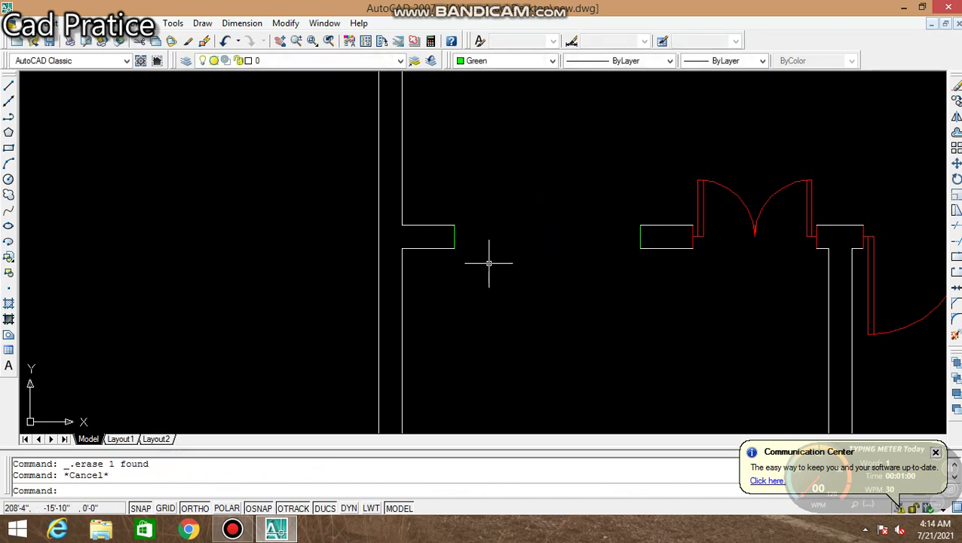
# Step: Draw the green top and bottom edges across the window opening
pyautogui.write('l')
pyautogui.press('Return')
pyautogui.click(455, 225)
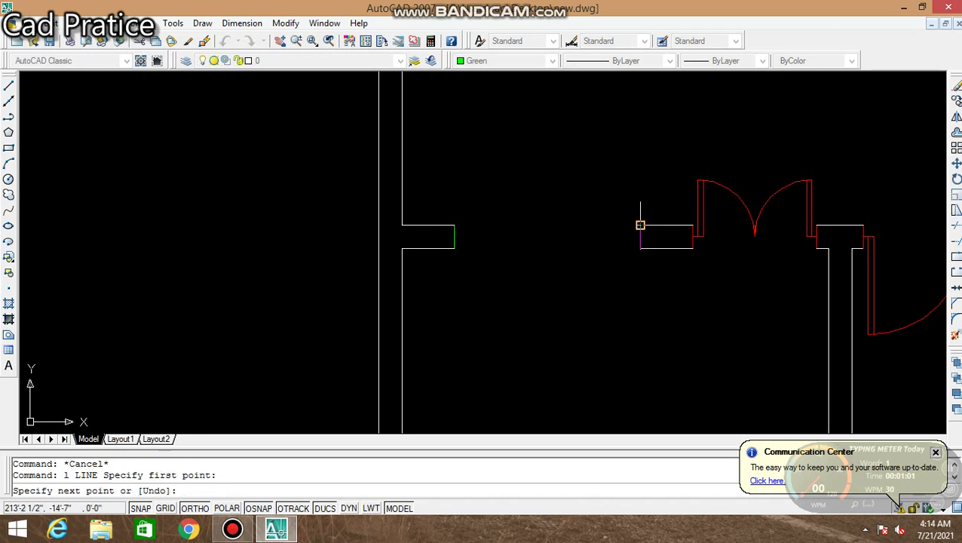
pyautogui.click(640, 225)
pyautogui.press('Return')
pyautogui.press('Return')
pyautogui.click(640, 249)
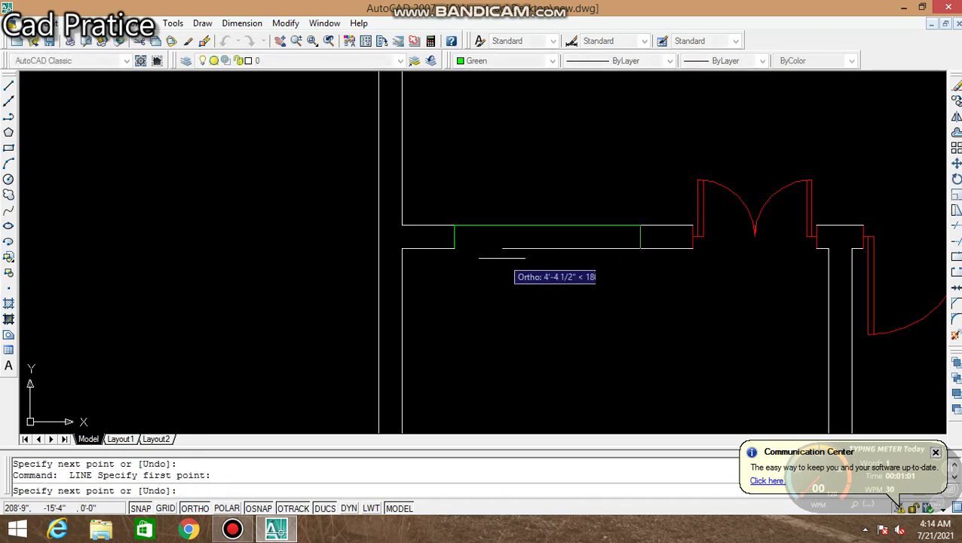
pyautogui.click(454, 249)
pyautogui.scroll(-3, 460, 251)
pyautogui.scroll(1, 487, 255)
# Step: Offset the window's green edges 3 inward, adding four parallel glazing lines
pyautogui.press('Escape')
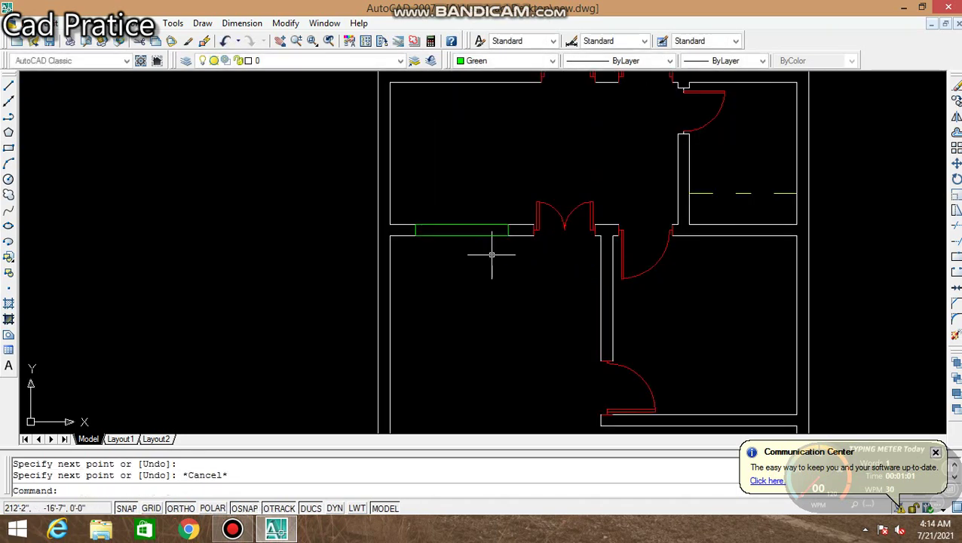
pyautogui.write('o')
pyautogui.press('Return')
pyautogui.write('3')
pyautogui.press('Return')
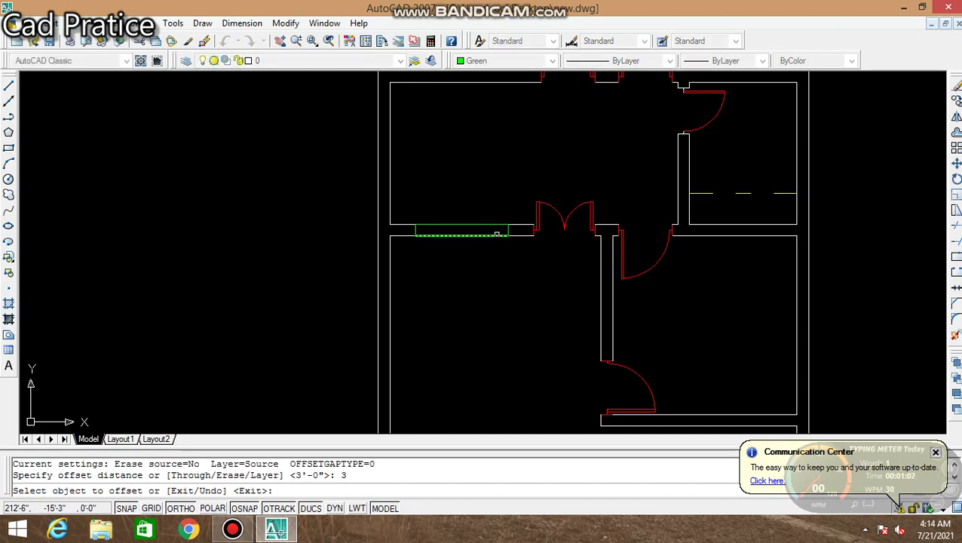
pyautogui.click(497, 234)
pyautogui.click(499, 221)
pyautogui.scroll(3, 497, 228)
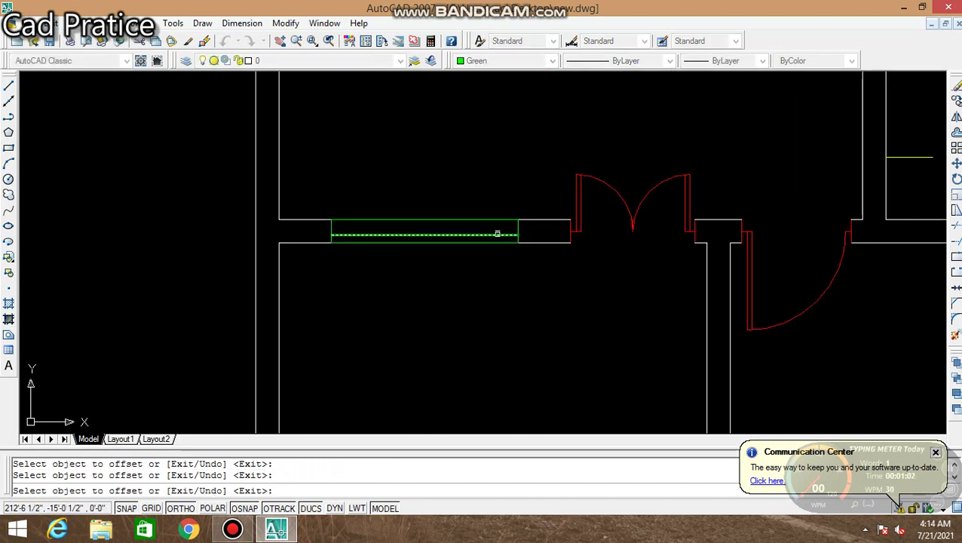
pyautogui.click(497, 234)
pyautogui.click(497, 231)
pyautogui.click(498, 231)
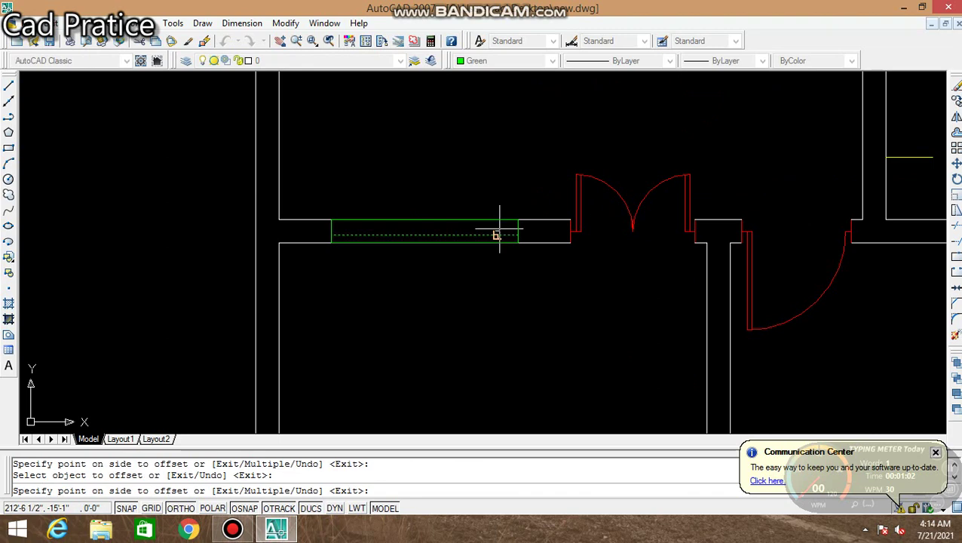
pyautogui.click(498, 226)
pyautogui.click(497, 235)
pyautogui.click(503, 225)
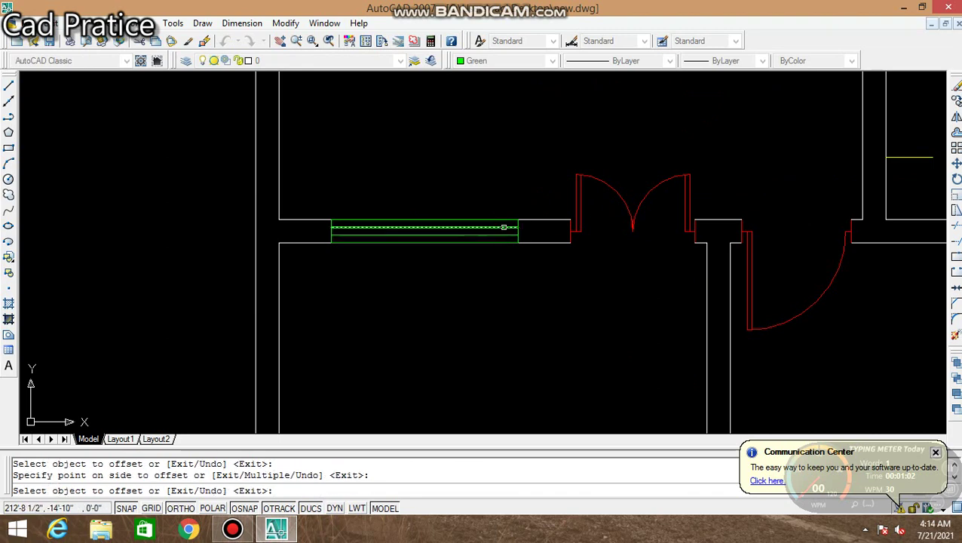
pyautogui.press('Escape')
# Step: Zoom out over the floor plan and restart the LINE command
pyautogui.scroll(-3, 504, 240)
pyautogui.scroll(-3, 504, 240)
pyautogui.scroll(3, 556, 266)
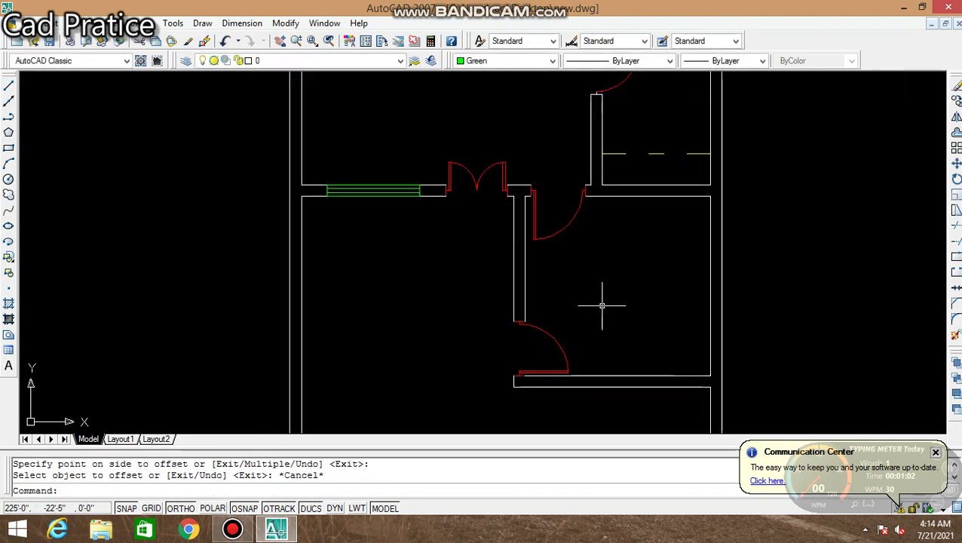
pyautogui.scroll(-3, 583, 281)
pyautogui.scroll(-1, 596, 362)
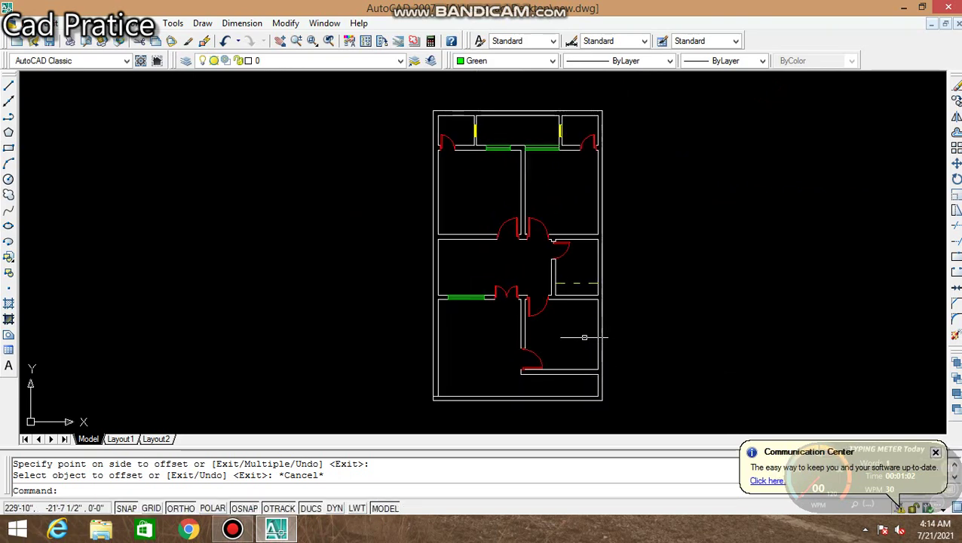
pyautogui.scroll(2, 584, 337)
pyautogui.scroll(2, 588, 333)
pyautogui.press('Escape')
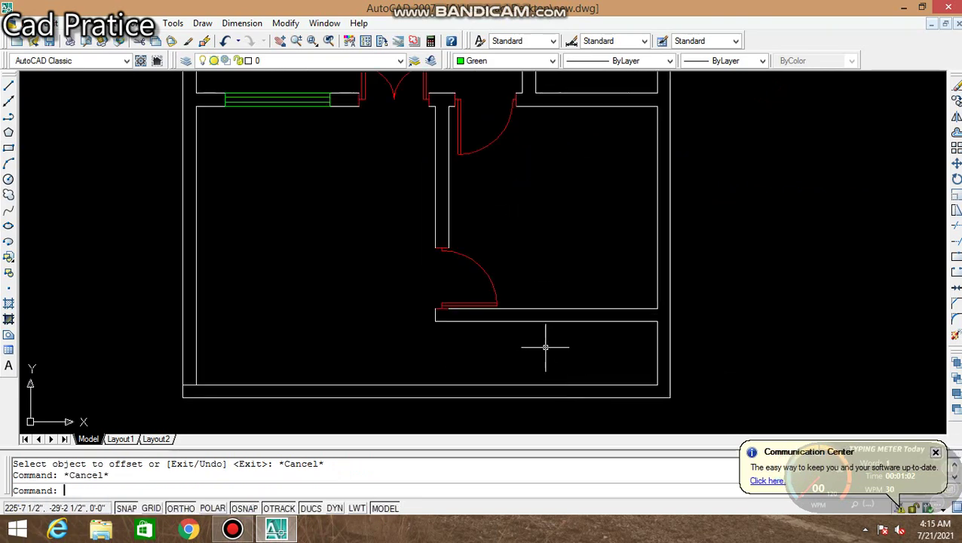
pyautogui.write('l')
pyautogui.press('Return')
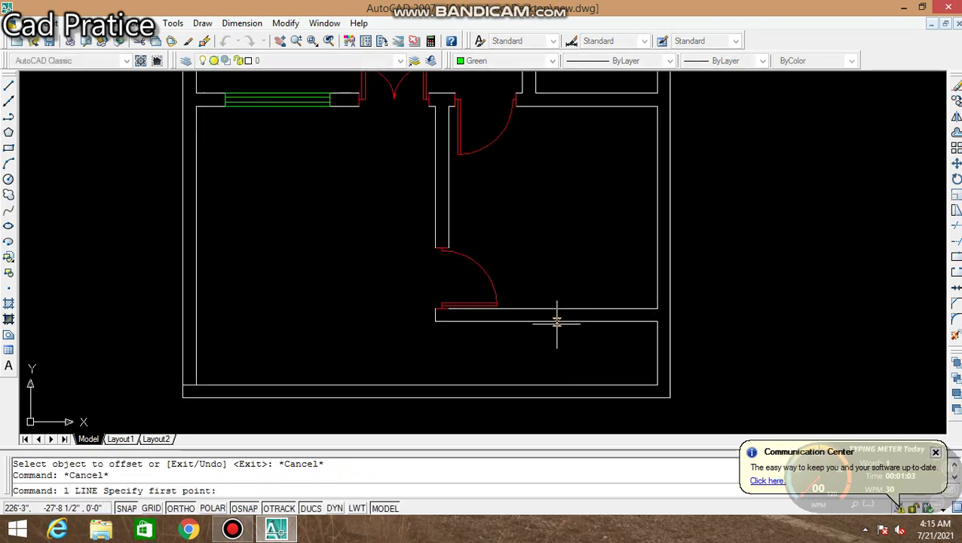
# Step: Draw a short line across the lower wall and offset it 3 to each side
pyautogui.click(553, 309)
pyautogui.click(553, 321)
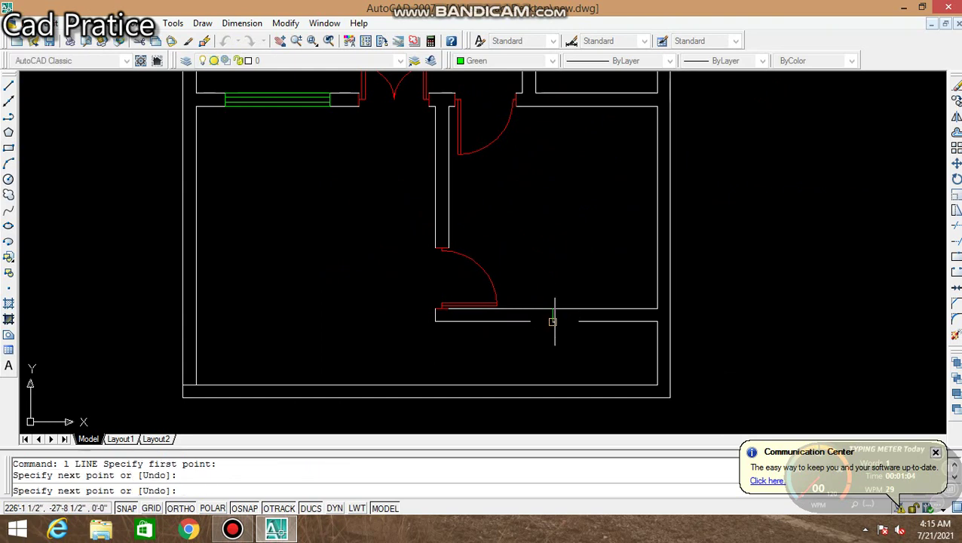
pyautogui.press('Escape')
pyautogui.scroll(1, 573, 330)
pyautogui.write('o')
pyautogui.press('Return')
pyautogui.write("3'")
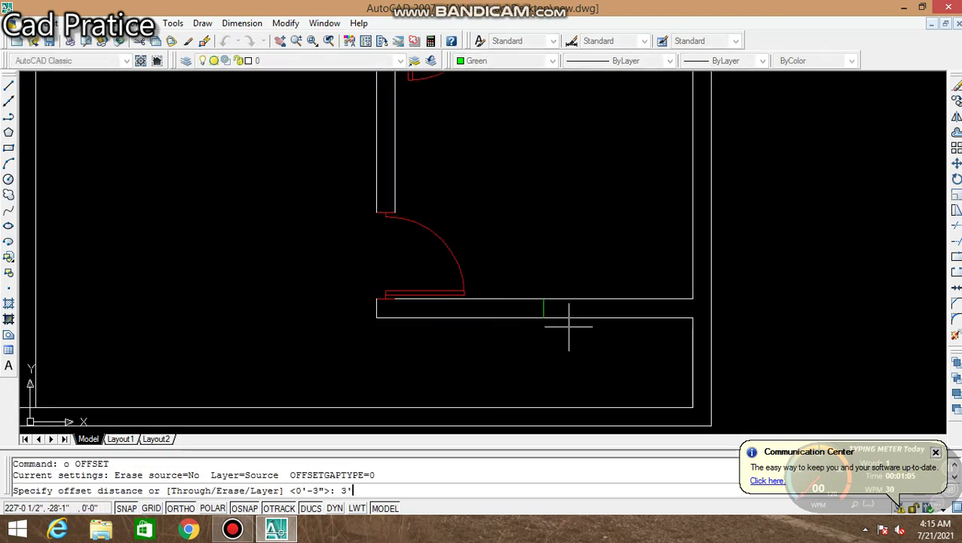
pyautogui.press('Return')
pyautogui.click(544, 311)
pyautogui.click(554, 311)
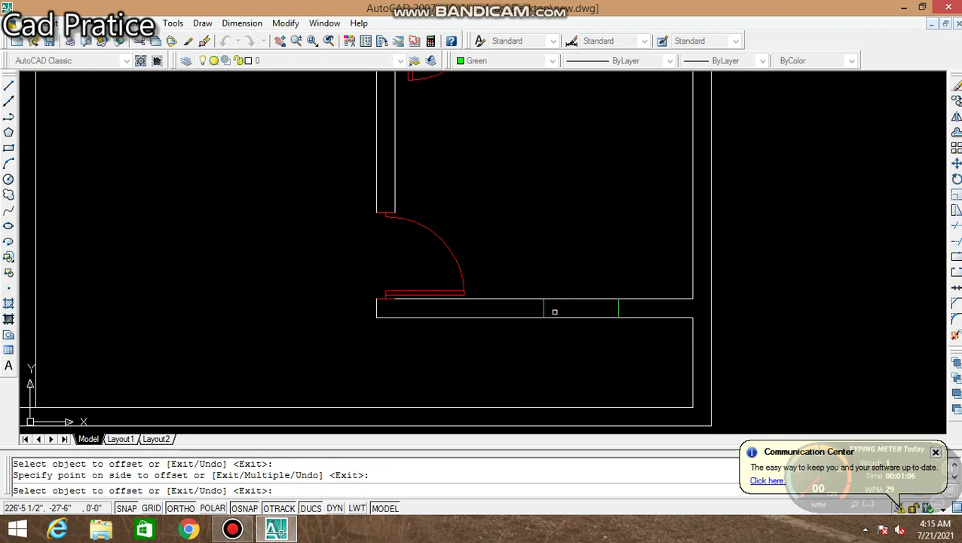
pyautogui.click(543, 309)
pyautogui.click(490, 308)
pyautogui.press('Escape')
# Step: Trim the wall between the offset lines and delete the leftover middle line
pyautogui.write('tr')
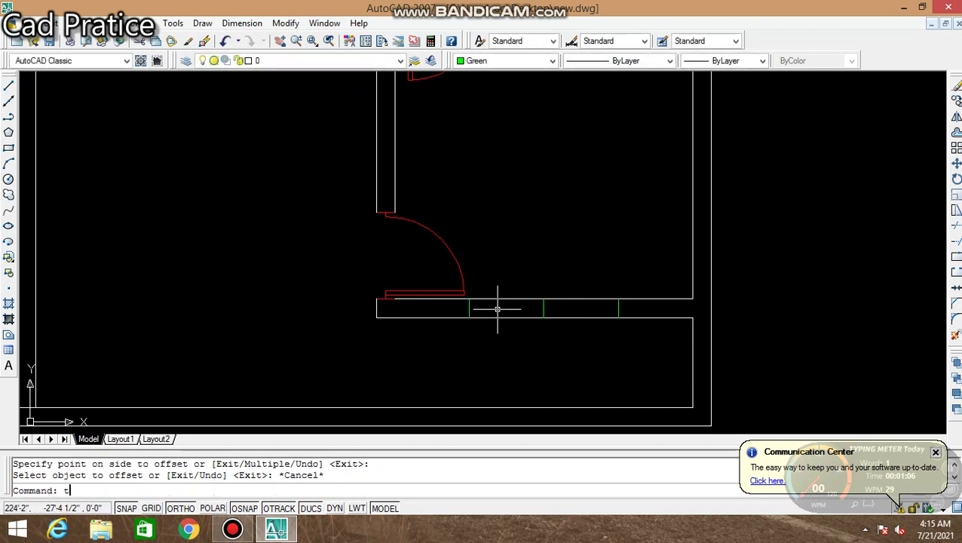
pyautogui.press('Return')
pyautogui.press('Return')
pyautogui.click(581, 332)
pyautogui.click(501, 277)
pyautogui.press('Escape')
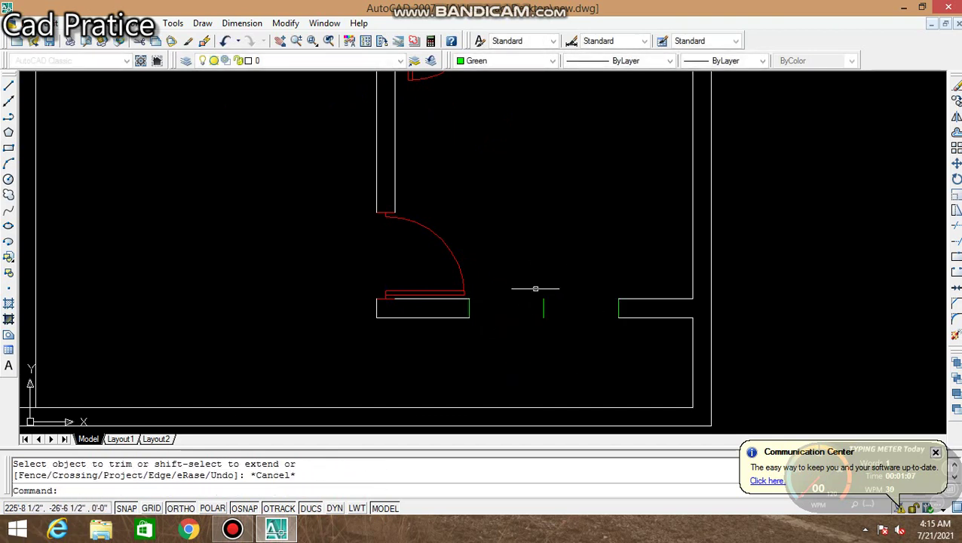
pyautogui.click(532, 288)
pyautogui.click(556, 353)
pyautogui.press('Delete')
pyautogui.press('Escape')
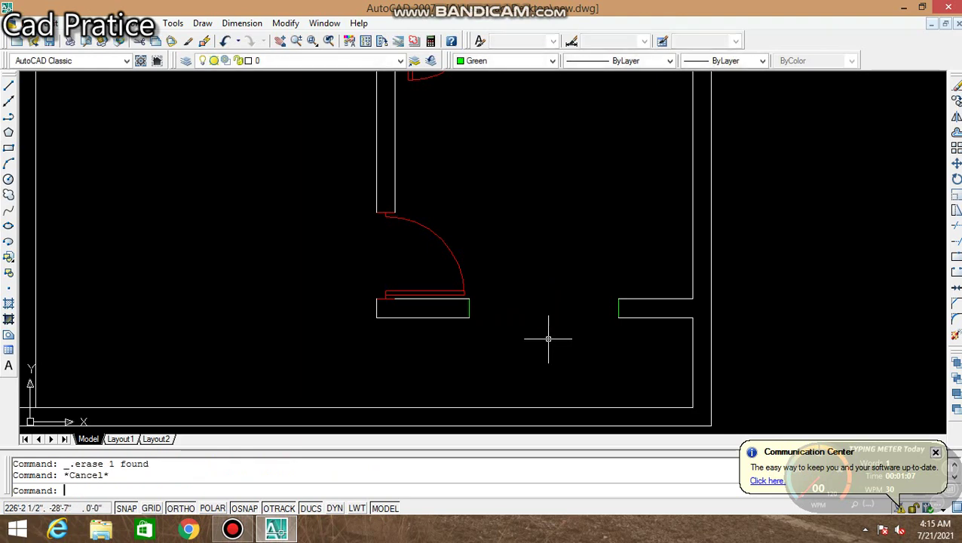
# Step: Draw a window line across the opening and offset it 3 twice for parallel lines
pyautogui.write('l')
pyautogui.press('Return')
pyautogui.click(619, 317)
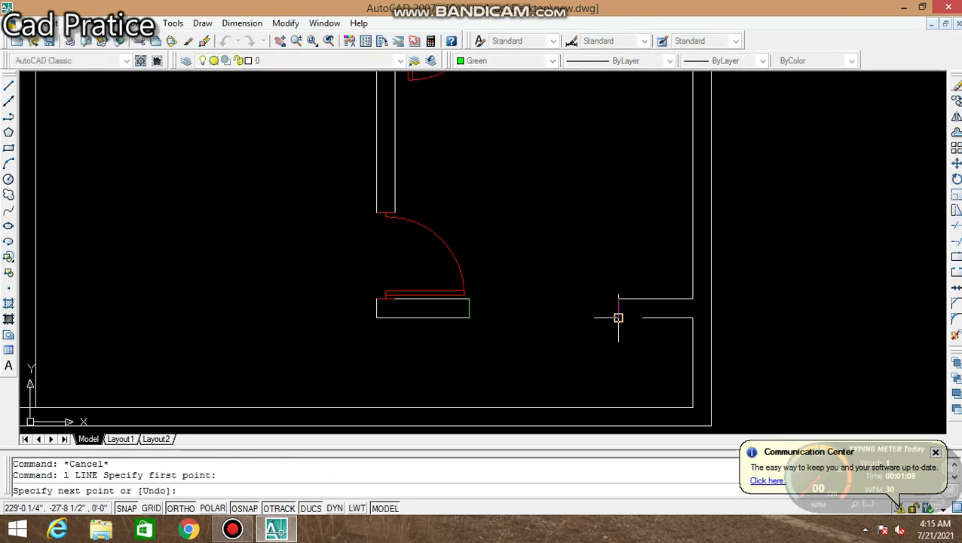
pyautogui.click(469, 318)
pyautogui.press('Escape')
pyautogui.write('o')
pyautogui.press('Return')
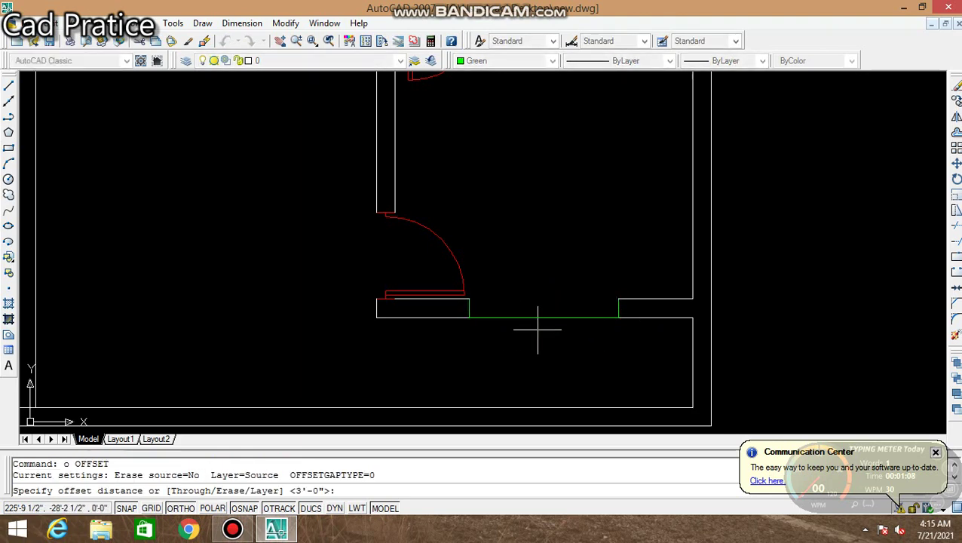
pyautogui.write('3')
pyautogui.press('Return')
pyautogui.click(545, 318)
pyautogui.click(560, 307)
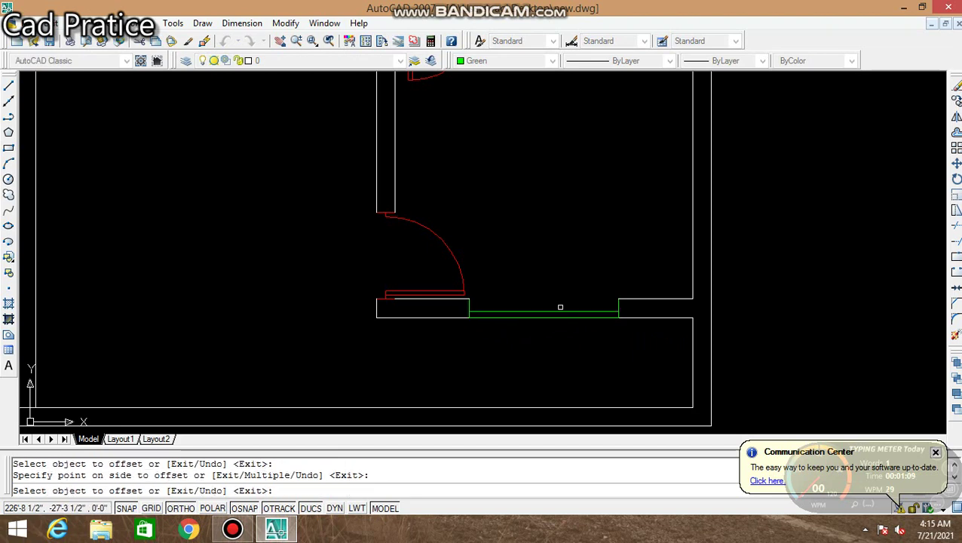
pyautogui.click(567, 312)
pyautogui.click(573, 298)
# Step: Draw a small square rectangle at the plan's bottom-left corner
pyautogui.scroll(-3, 581, 291)
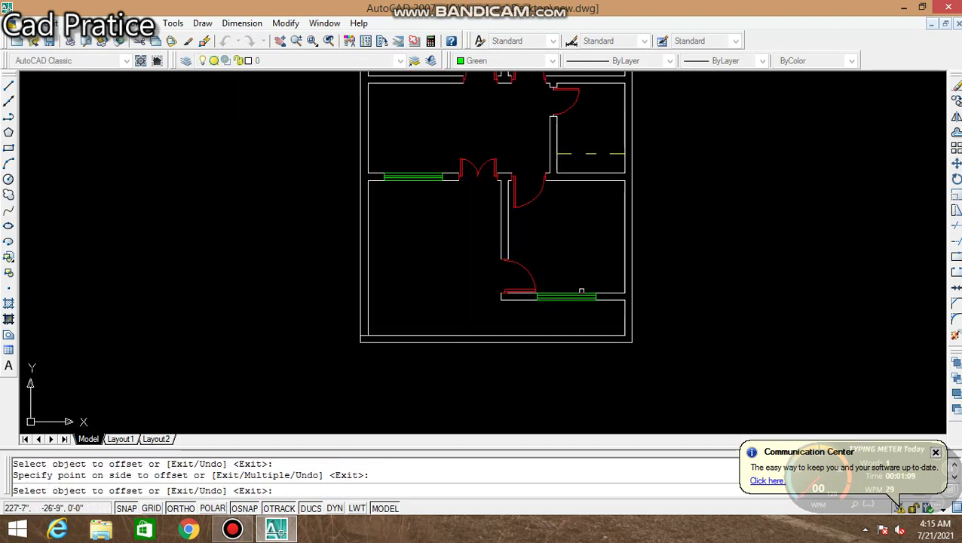
pyautogui.scroll(-3, 588, 305)
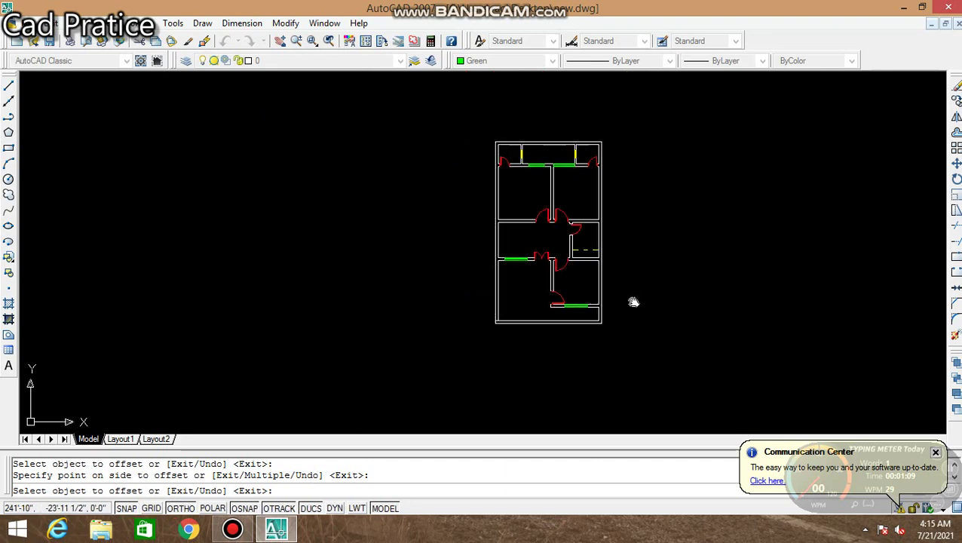
pyautogui.moveTo(634, 300); pyautogui.dragTo(622, 322, button='middle')
pyautogui.scroll(1, 615, 284)
pyautogui.scroll(2, 620, 261)
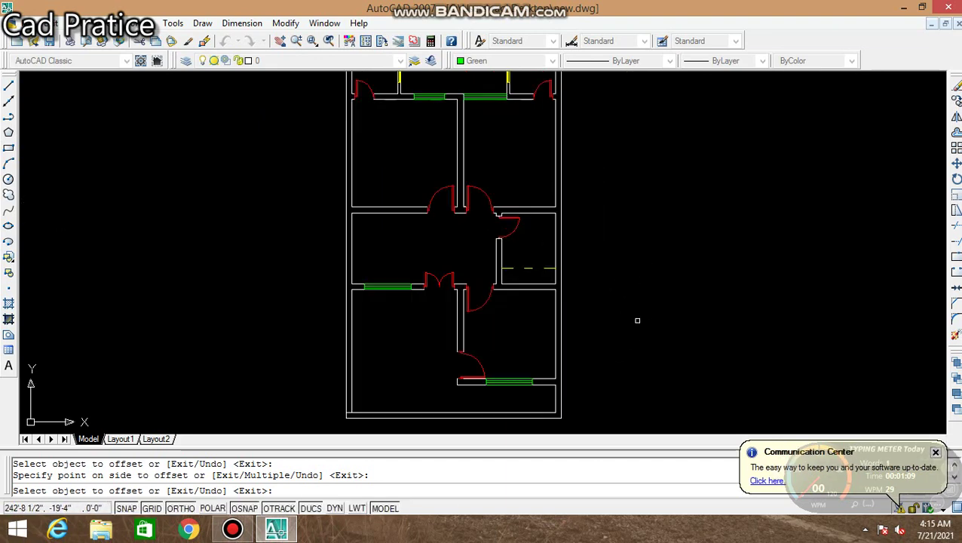
pyautogui.scroll(-2, 637, 321)
pyautogui.moveTo(651, 326); pyautogui.dragTo(657, 309, button='middle')
pyautogui.press('Escape')
pyautogui.scroll(3, 532, 340)
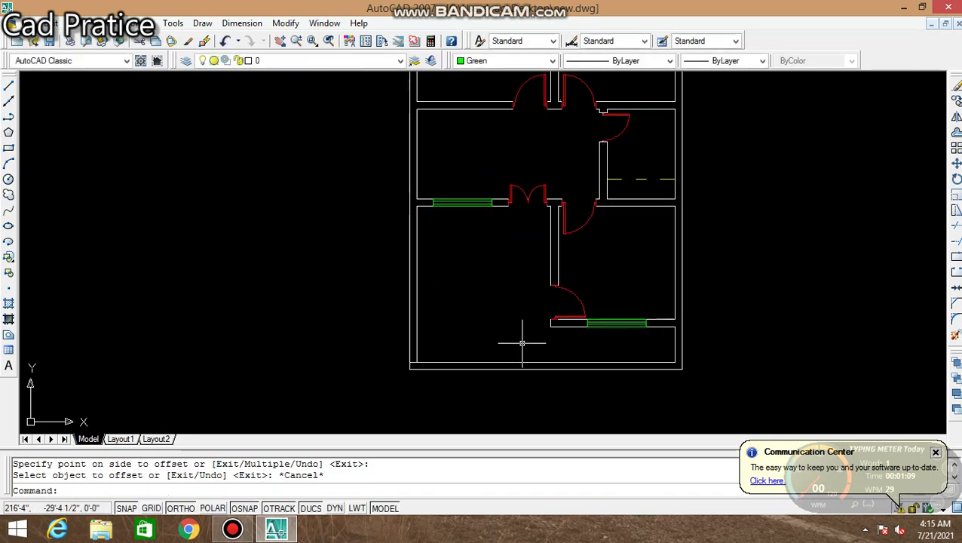
pyautogui.write('rec')
pyautogui.press('Return')
pyautogui.scroll(3, 413, 368)
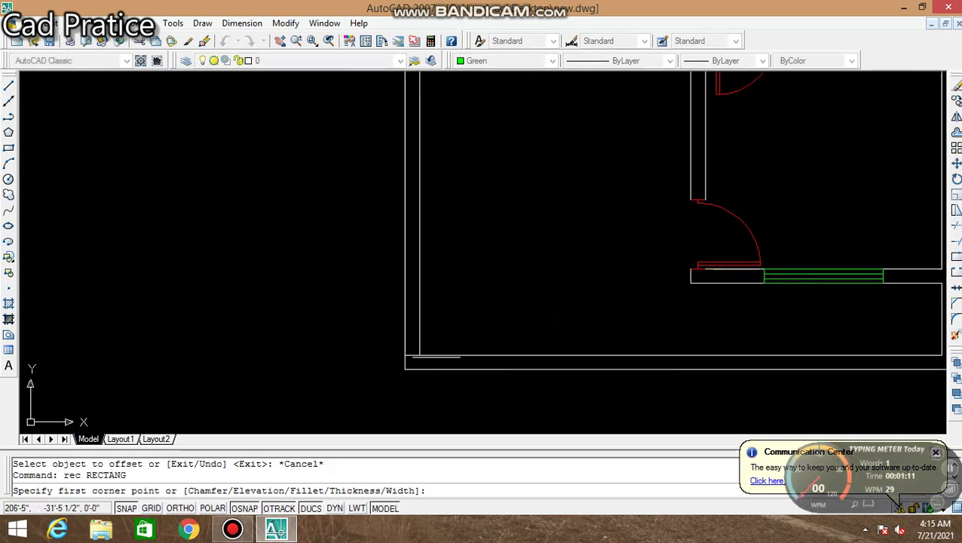
pyautogui.click(405, 370)
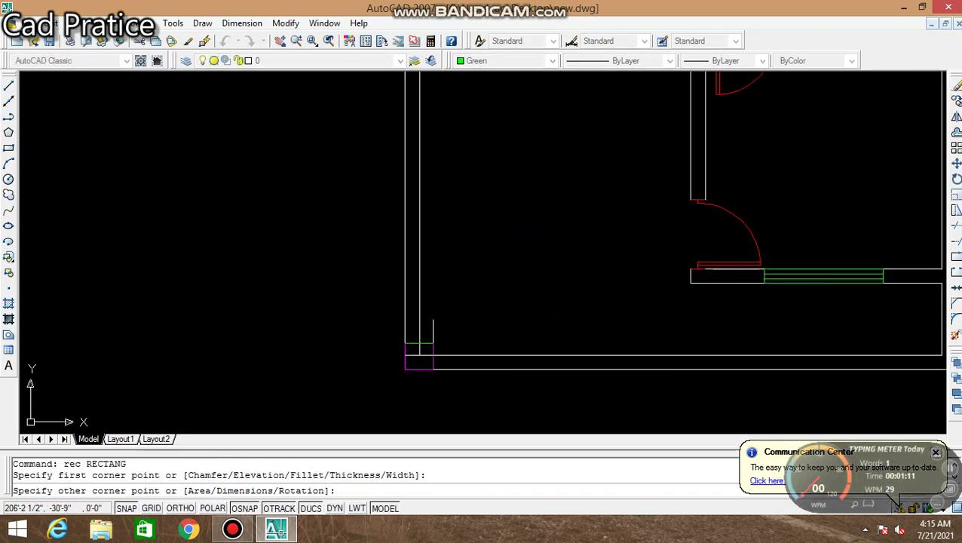
pyautogui.click(433, 343)
# Step: Move the small green square onto the bottom wall
pyautogui.scroll(-2, 528, 339)
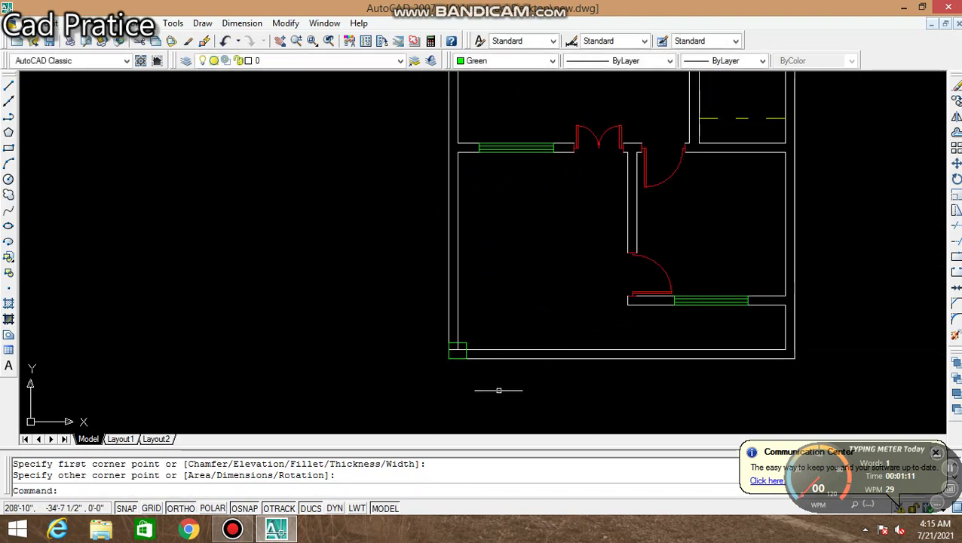
pyautogui.moveTo(596, 382); pyautogui.dragTo(550, 403, button='middle')
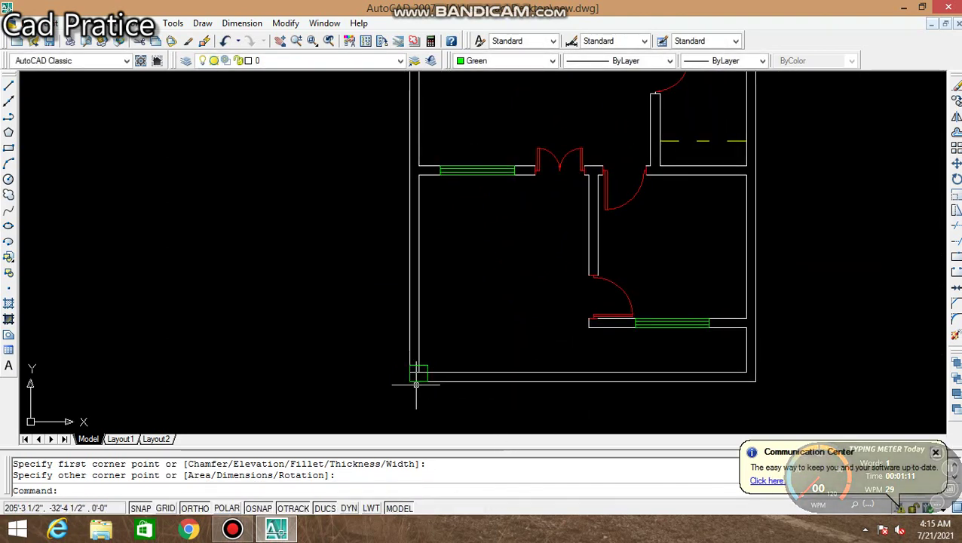
pyautogui.scroll(1, 408, 382)
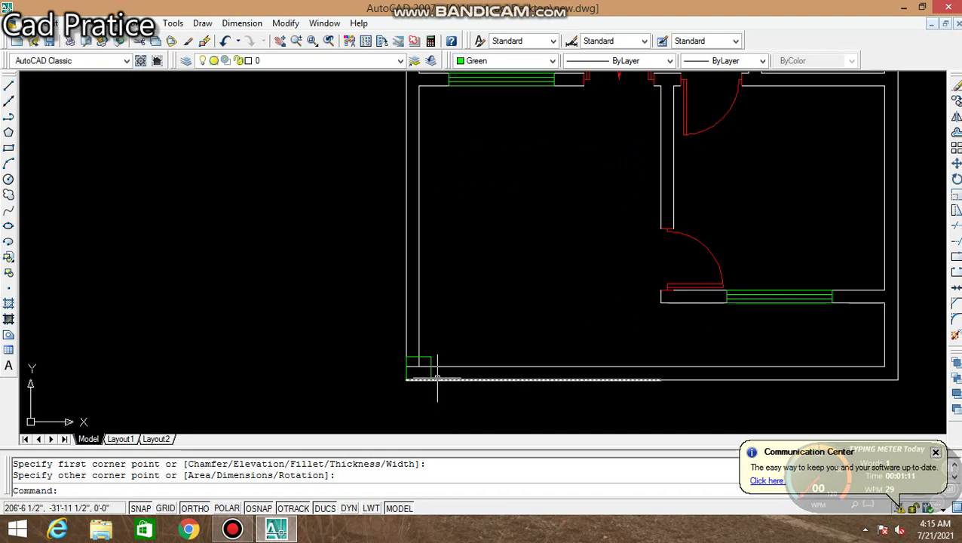
pyautogui.click(432, 378)
pyautogui.write('m')
pyautogui.press('Return')
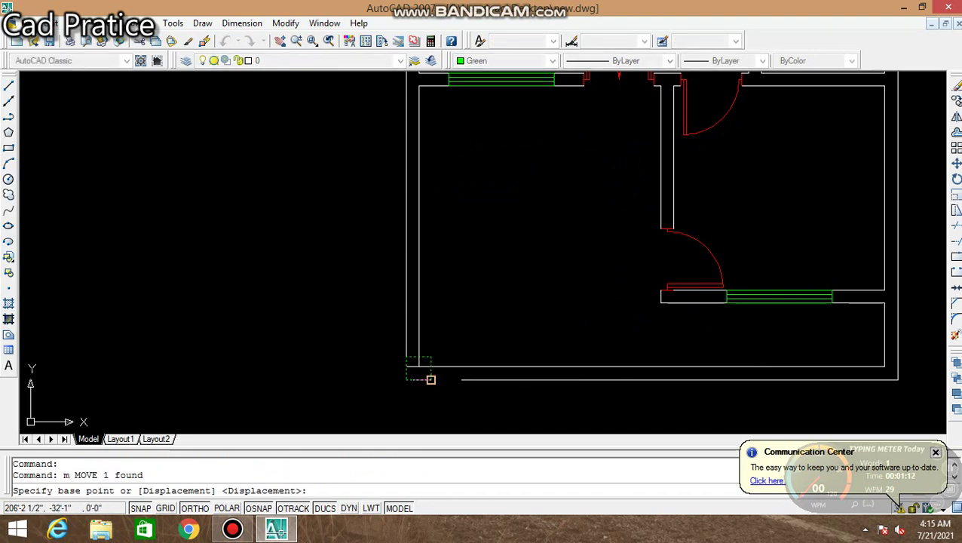
pyautogui.click(431, 379)
pyautogui.click(653, 380)
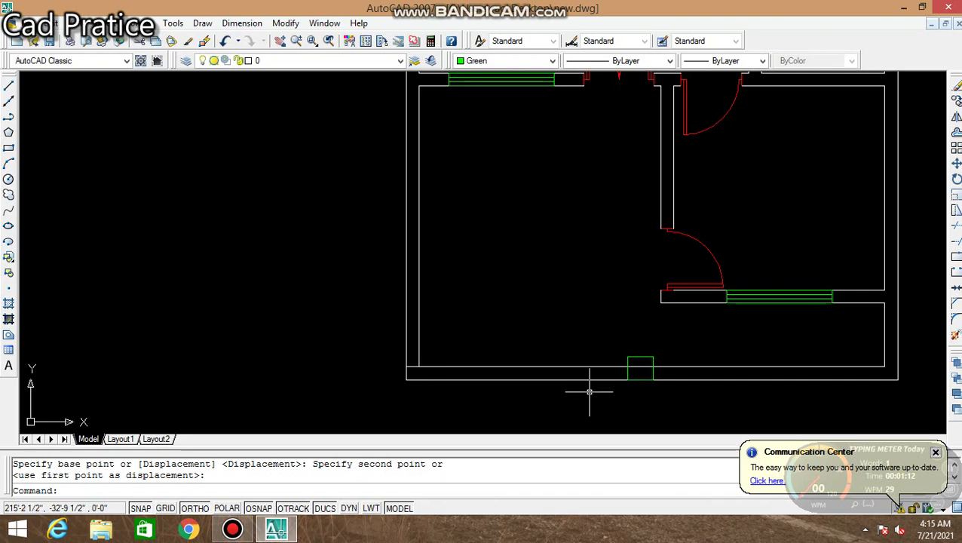
# Step: Copy the square back into the bottom-left wall corner
pyautogui.click(628, 374)
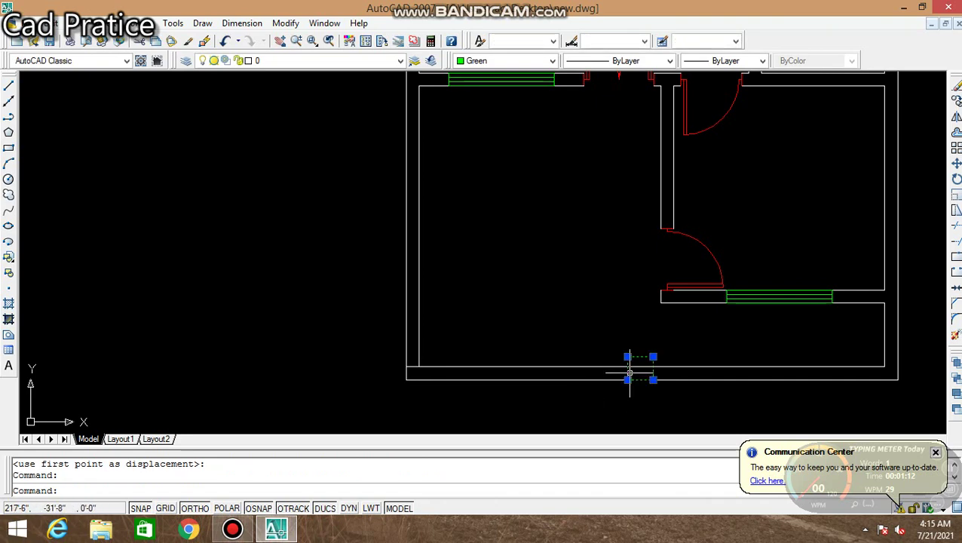
pyautogui.write('co')
pyautogui.press('Return')
pyautogui.write('m')
pyautogui.press('Return')
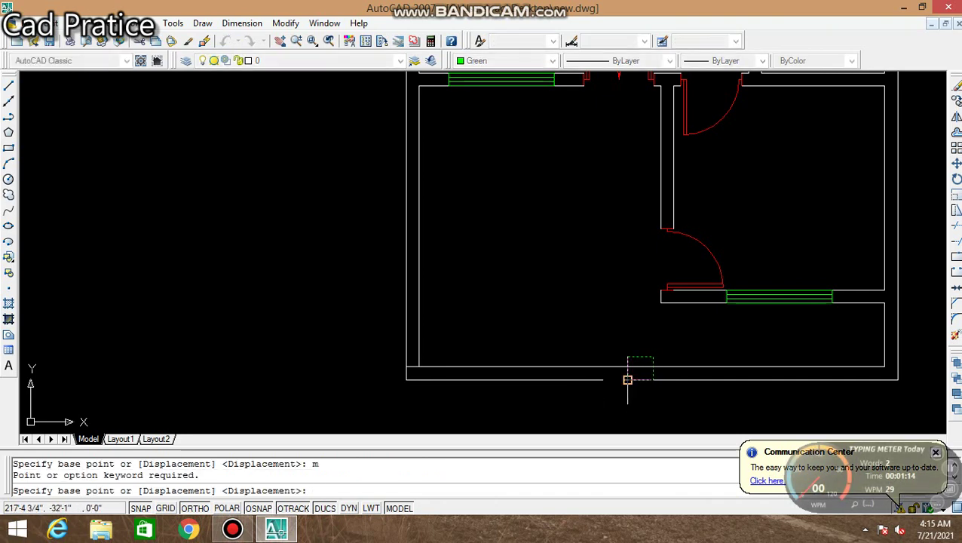
pyautogui.click(628, 380)
pyautogui.click(407, 381)
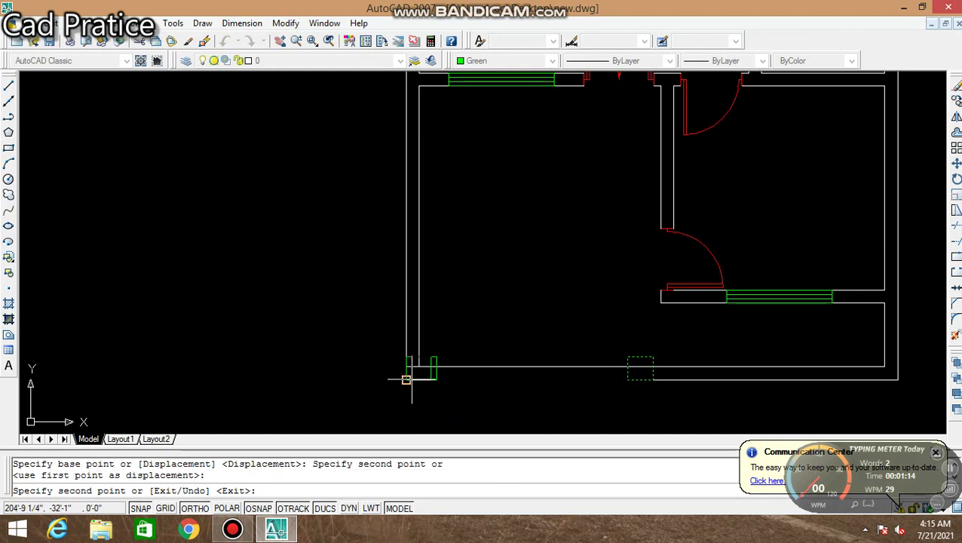
pyautogui.press('Escape')
# Step: Trim the bottom wall between the two squares and delete the leftover line inside the left square
pyautogui.write('tr')
pyautogui.press('Return')
pyautogui.press('Return')
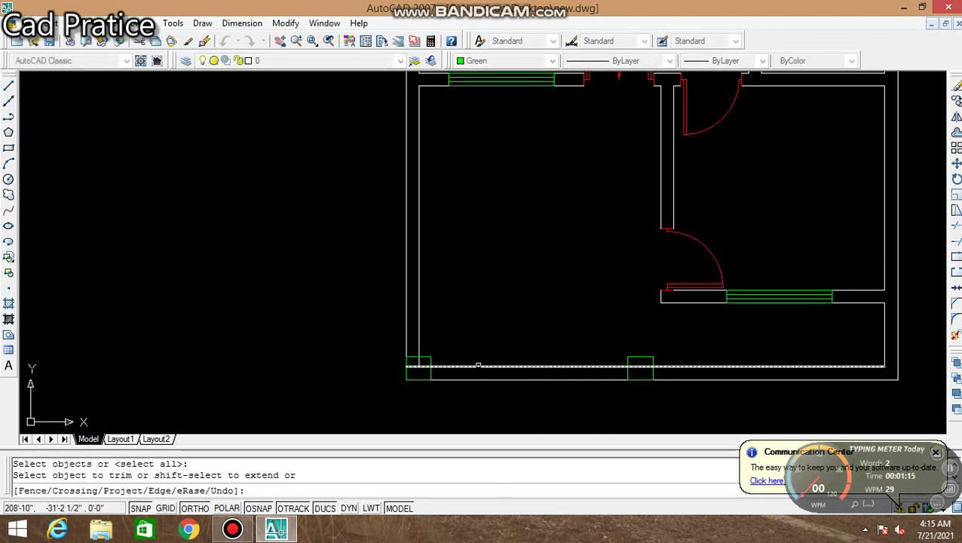
pyautogui.click(544, 356)
pyautogui.click(522, 402)
pyautogui.scroll(6, 418, 366)
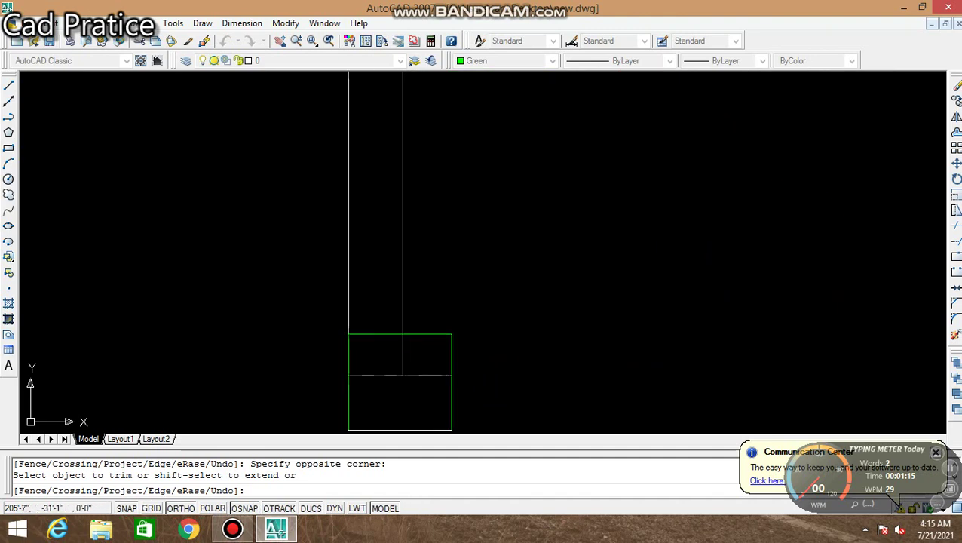
pyautogui.click(411, 374)
pyautogui.click(385, 360)
pyautogui.press('Escape')
pyautogui.click(422, 375)
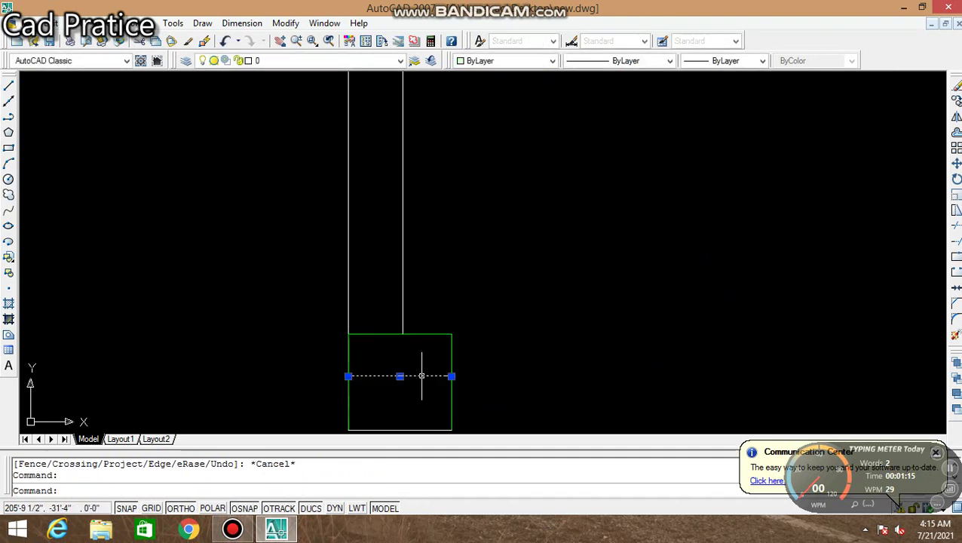
pyautogui.press('Delete')
pyautogui.scroll(-6, 567, 387)
pyautogui.scroll(3, 650, 378)
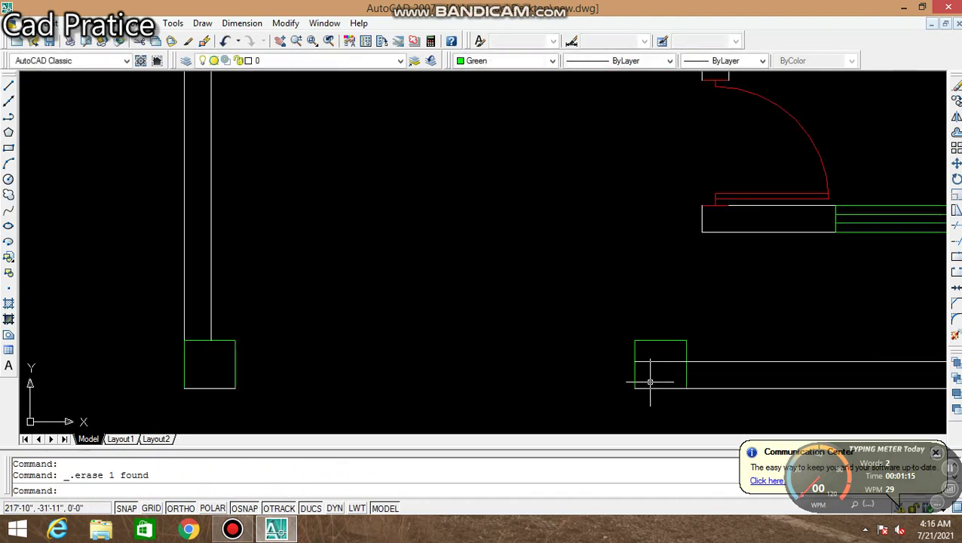
# Step: Run another trim pass over the bottom wall area
pyautogui.press('Escape')
pyautogui.write('tr')
pyautogui.press('Return')
pyautogui.press('Return')
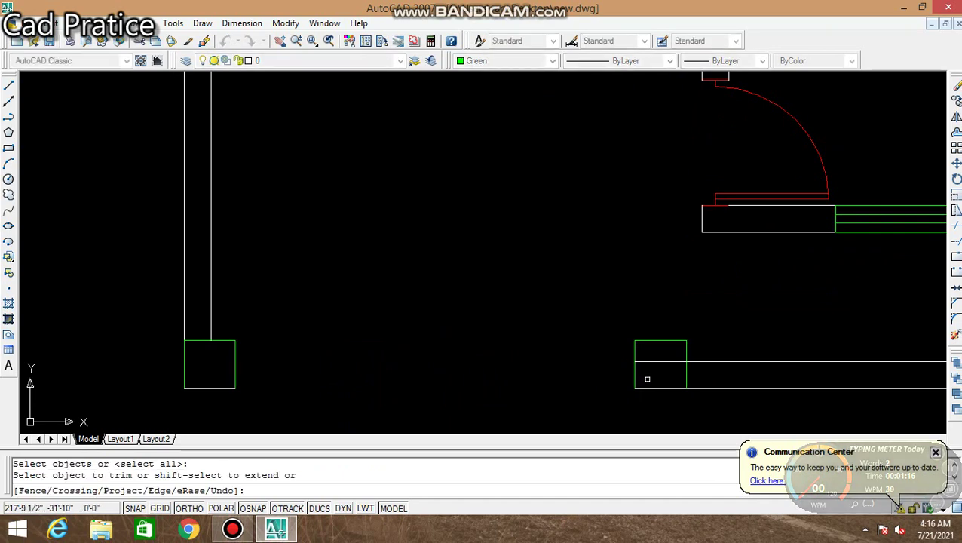
pyautogui.click(674, 348)
pyautogui.scroll(-2, 612, 355)
pyautogui.scroll(-2, 613, 359)
pyautogui.press('Escape')
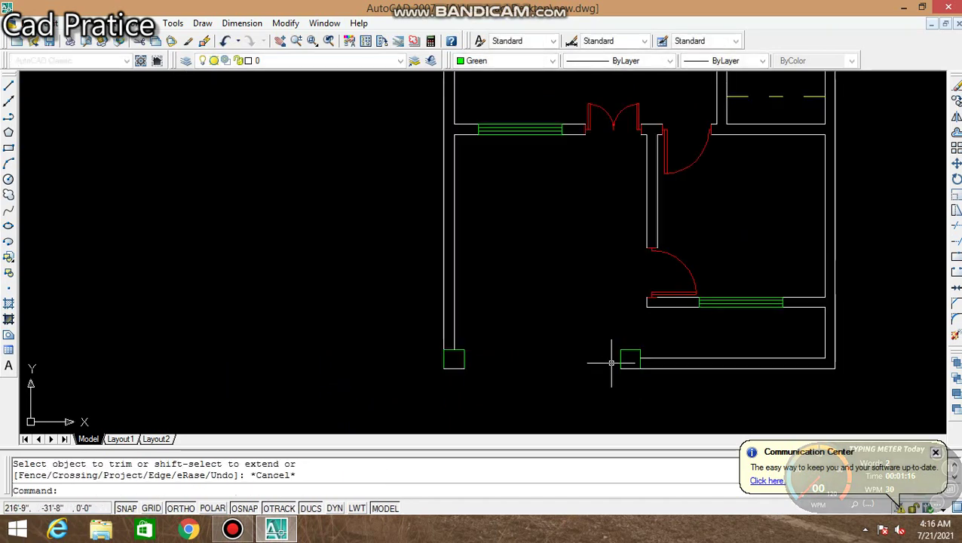
# Step: Draw a line along the bottom wall between the two pillars
pyautogui.write('l')
pyautogui.press('Return')
pyautogui.scroll(2, 613, 363)
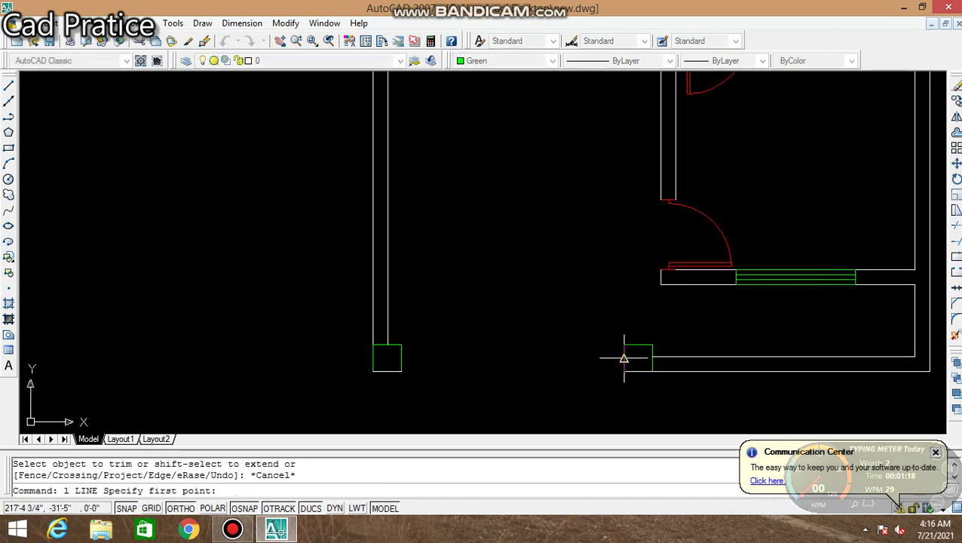
pyautogui.click(624, 359)
pyautogui.click(401, 359)
pyautogui.press('Escape')
pyautogui.scroll(2, 464, 359)
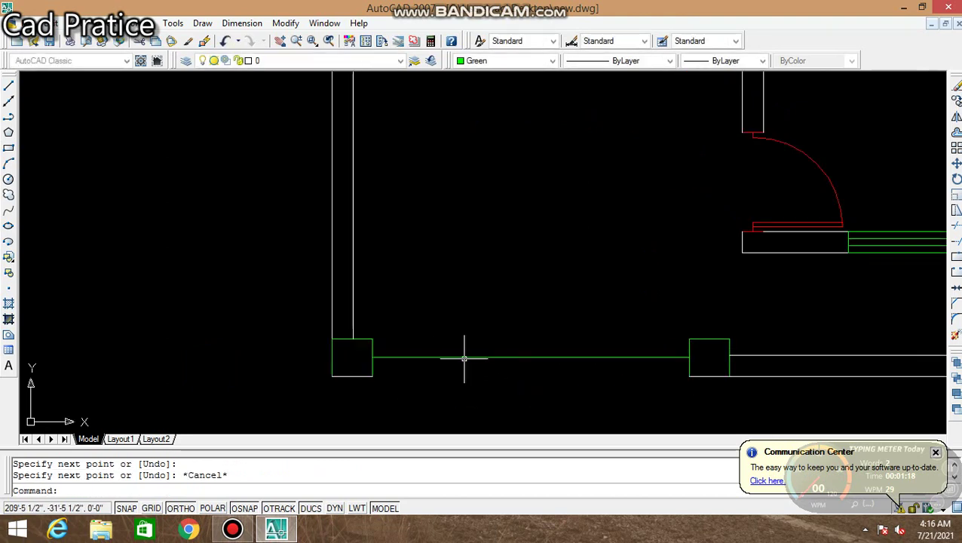
pyautogui.scroll(2, 463, 359)
# Step: Offset that line by 3 above and below, then delete the middle line
pyautogui.write('o')
pyautogui.press('Return')
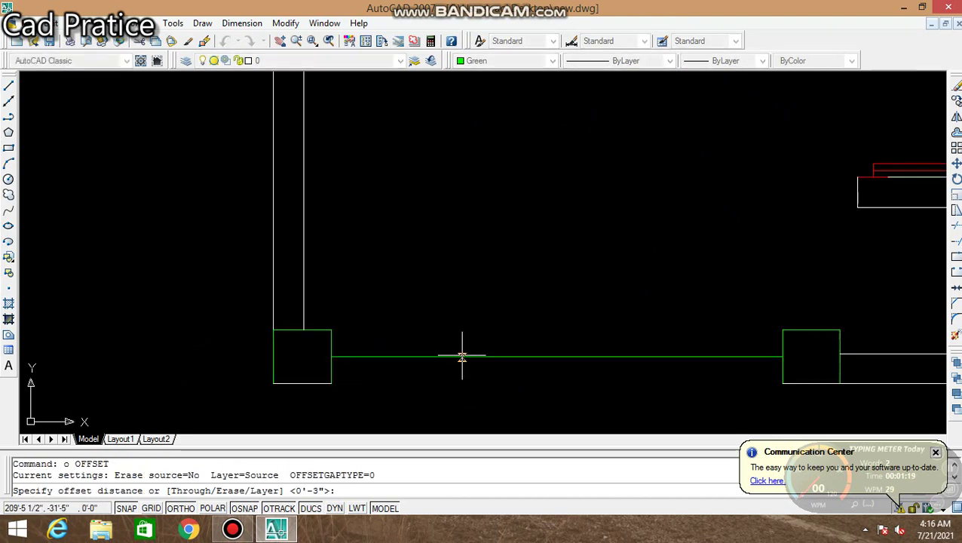
pyautogui.write('3')
pyautogui.press('Return')
pyautogui.click(463, 356)
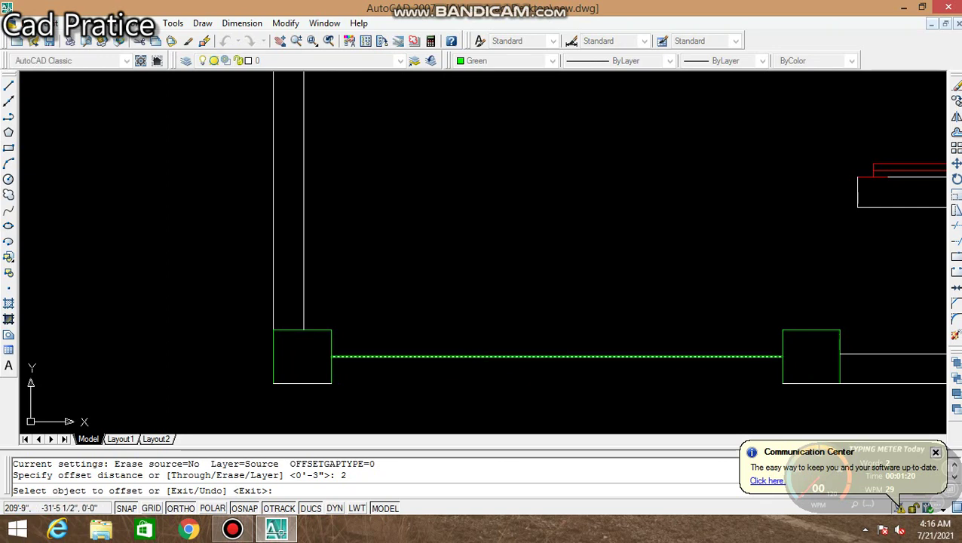
pyautogui.click(480, 345)
pyautogui.click(481, 356)
pyautogui.click(483, 373)
pyautogui.press('Escape')
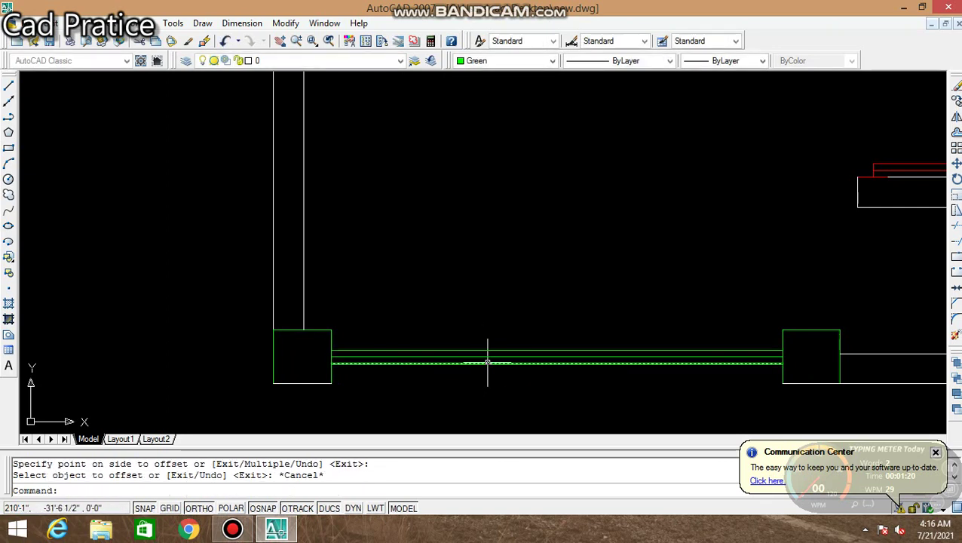
pyautogui.click(496, 358)
pyautogui.press('Delete')
# Step: Pan and zoom to bring the whole floor plan into view
pyautogui.scroll(-5, 503, 362)
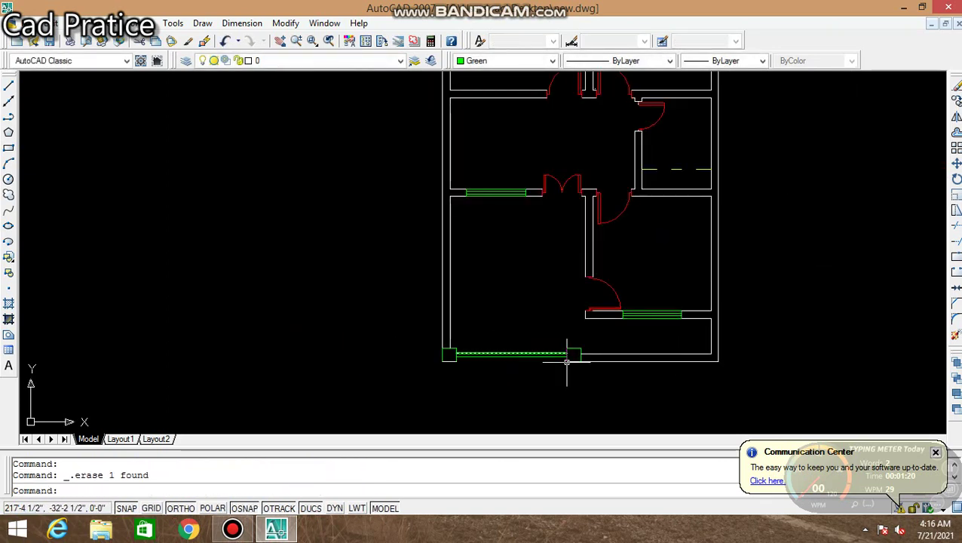
pyautogui.scroll(2, 615, 370)
pyautogui.moveTo(502, 270); pyautogui.dragTo(480, 323, button='middle')
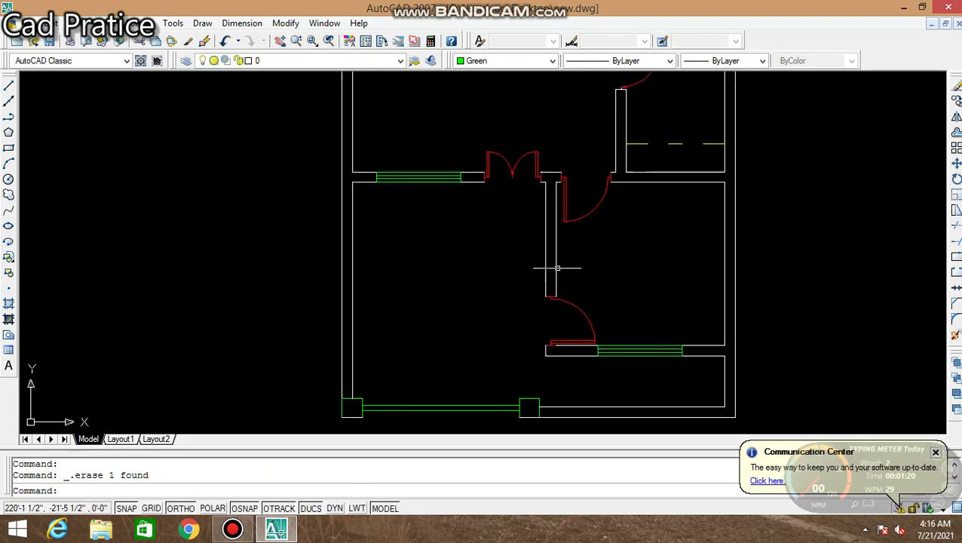
pyautogui.scroll(-2, 558, 271)
pyautogui.scroll(-2, 596, 325)
pyautogui.scroll(2, 599, 241)
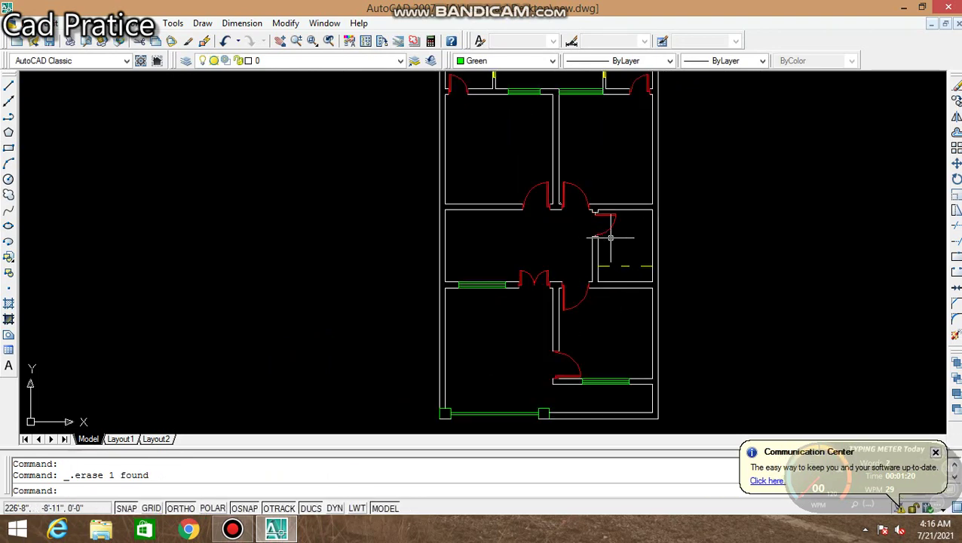
pyautogui.scroll(1, 632, 237)
pyautogui.scroll(-3, 612, 254)
pyautogui.scroll(1, 585, 215)
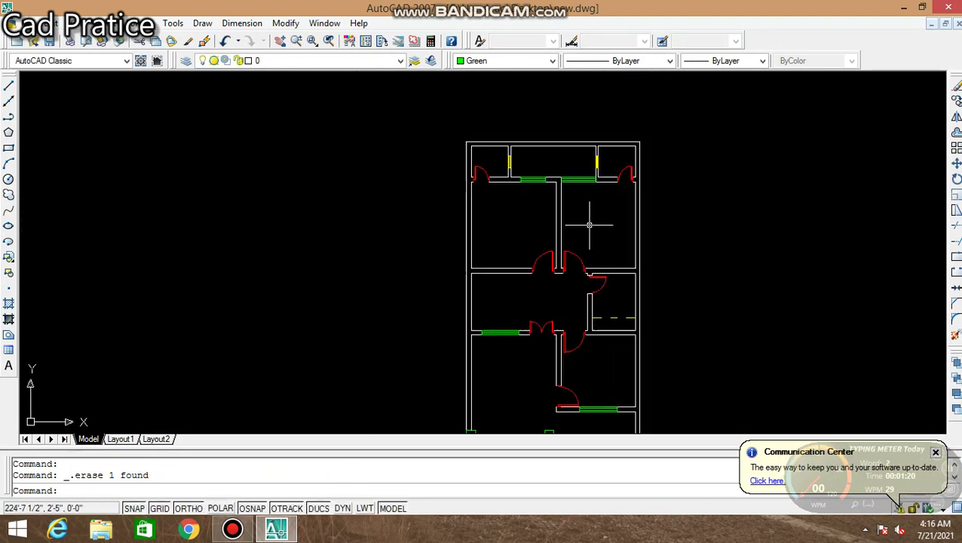
pyautogui.scroll(1, 588, 219)
pyautogui.scroll(1, 587, 219)
pyautogui.scroll(-2, 571, 184)
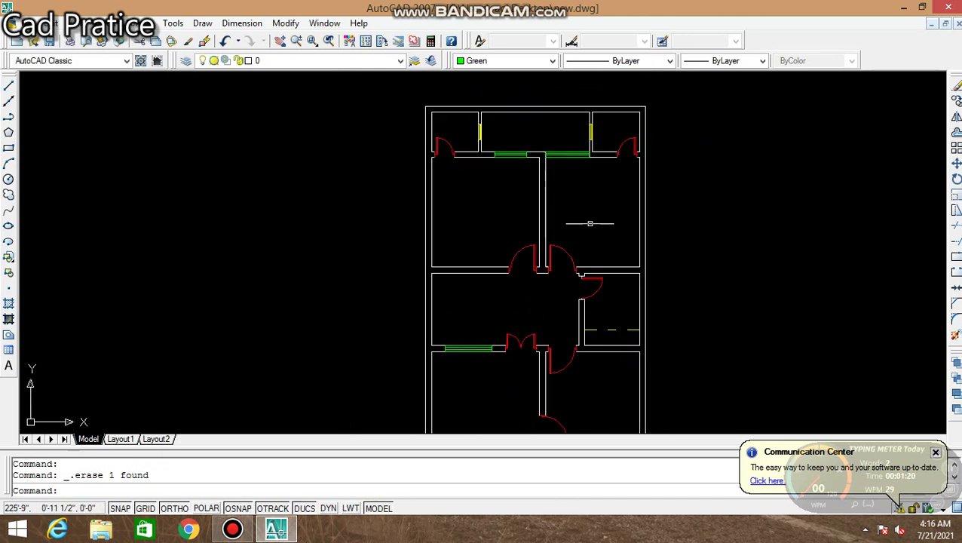
pyautogui.press('Escape')
pyautogui.write('t')
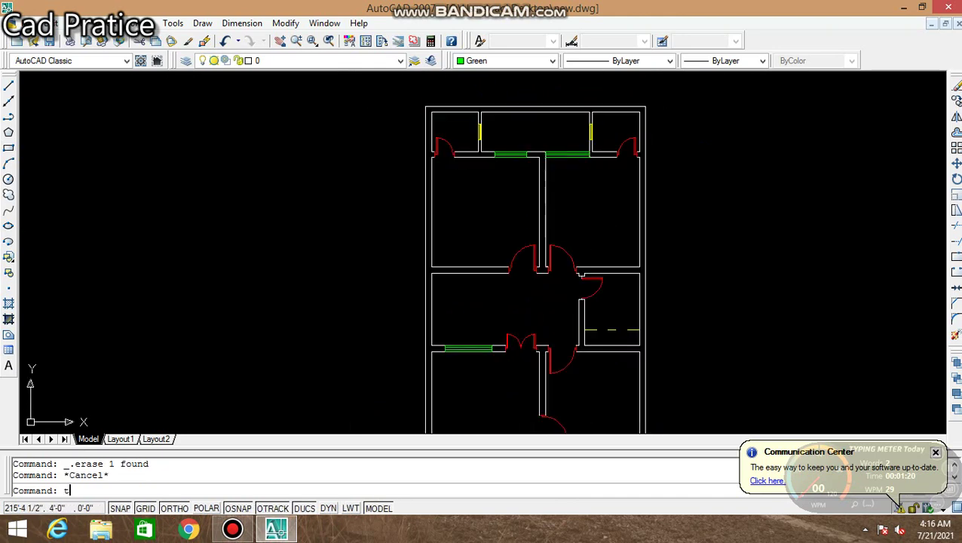
# Step: Place an MTEXT label 'bed' in the upper-left room, formatted 9" high in Urdu Typesetting
pyautogui.press('Return')
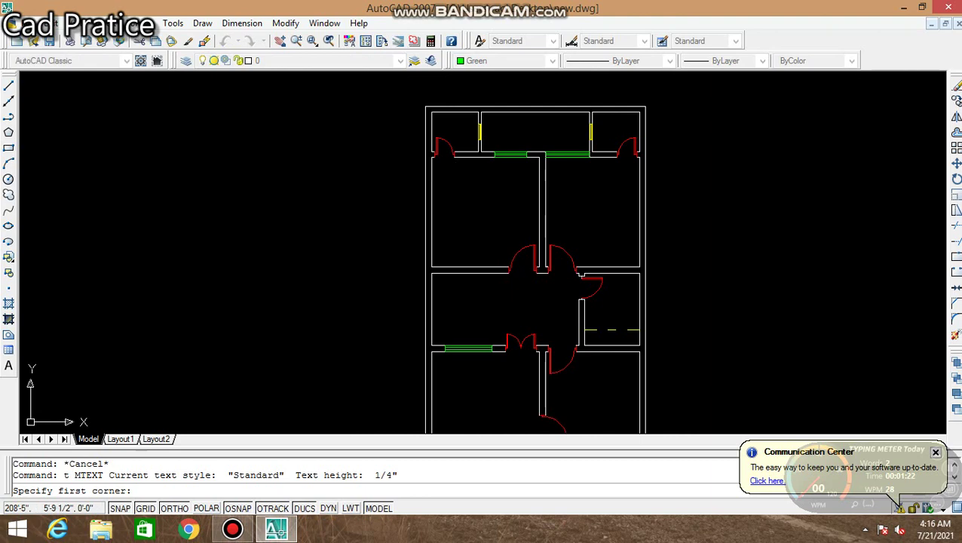
pyautogui.click(450, 183)
pyautogui.click(515, 236)
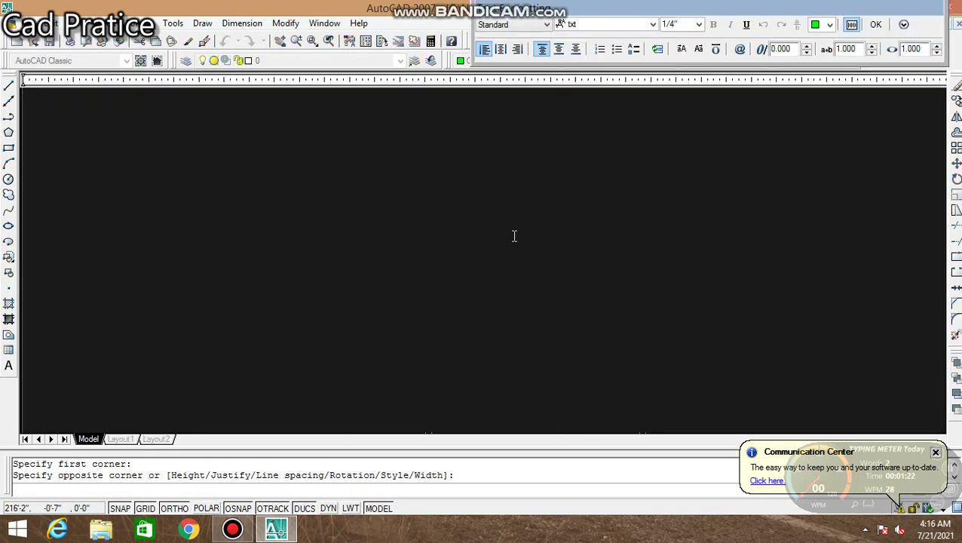
pyautogui.scroll(-3, 514, 236)
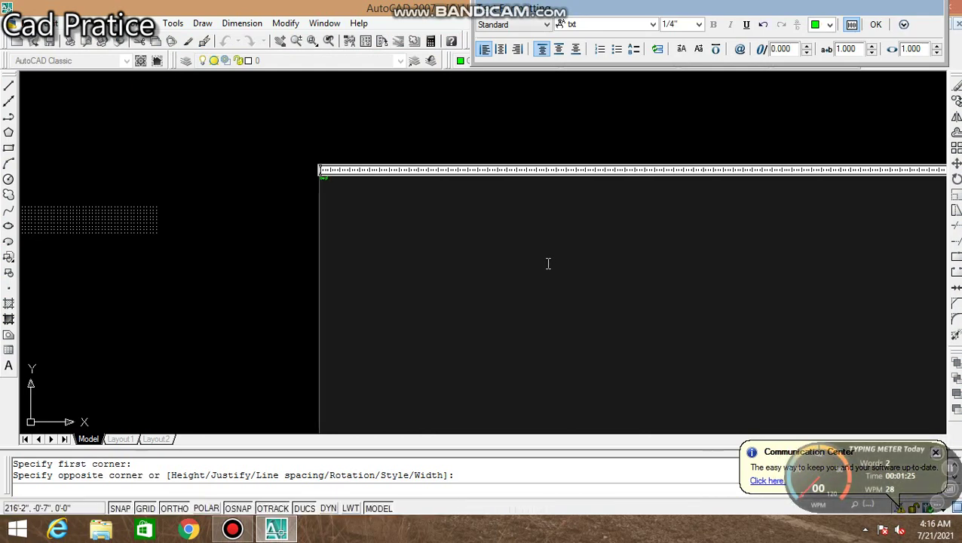
pyautogui.scroll(1, 339, 198)
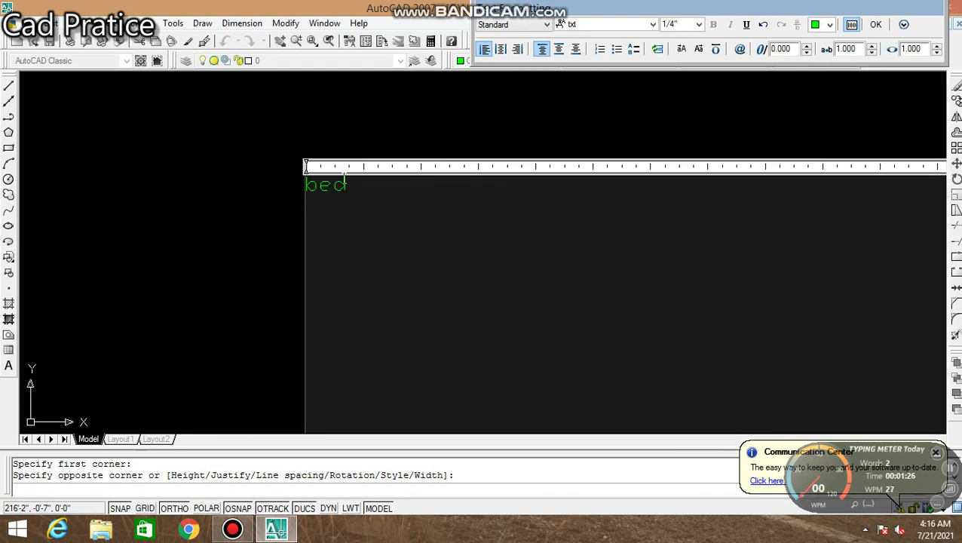
pyautogui.doubleClick(334, 191)
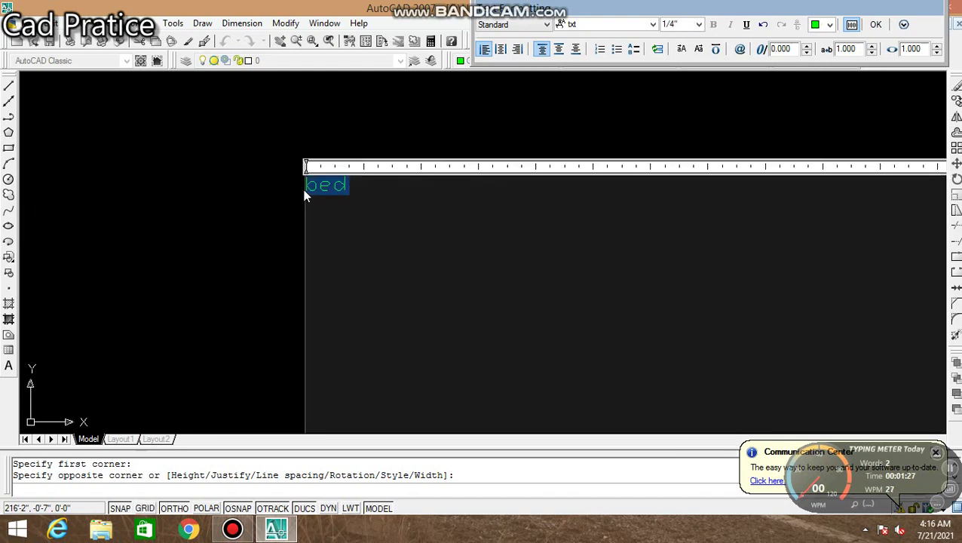
pyautogui.click(700, 25)
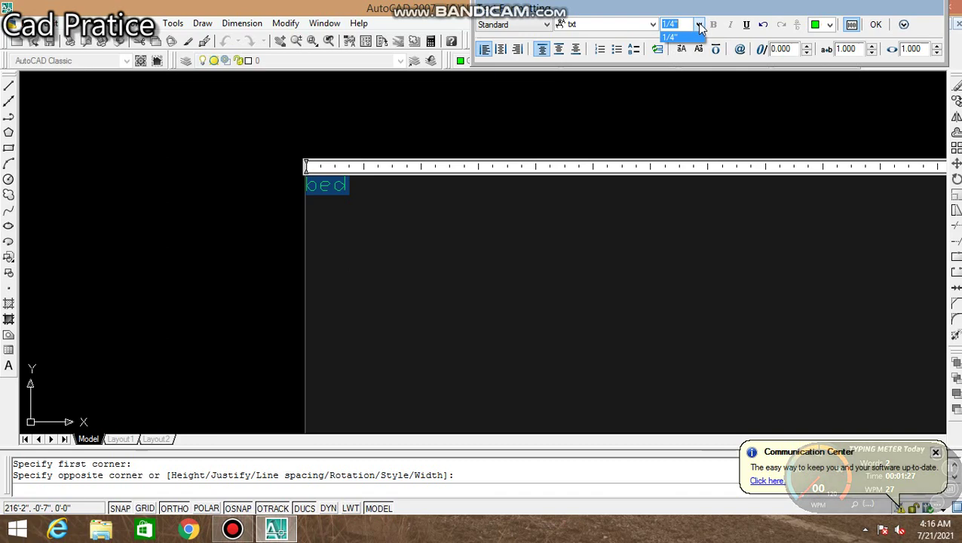
pyautogui.write('9')
pyautogui.click(627, 28)
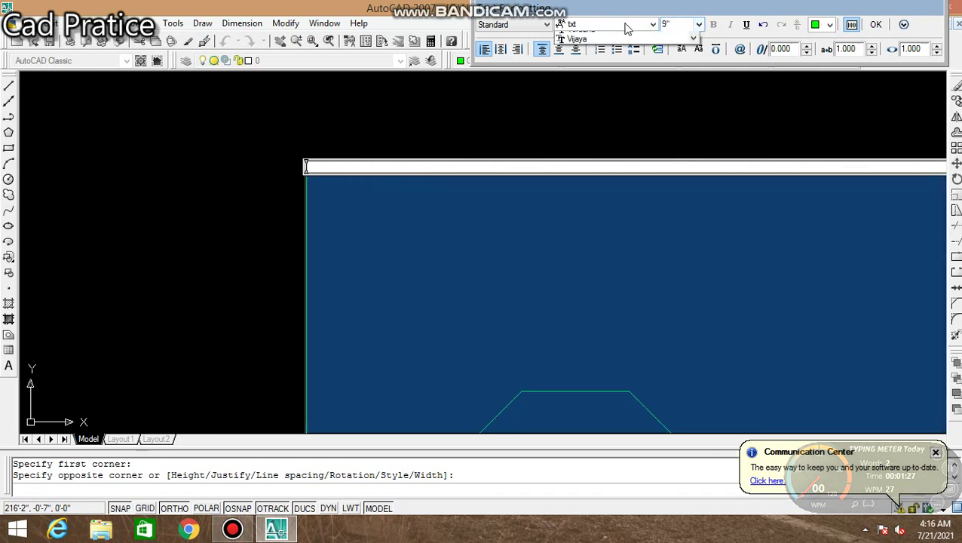
pyautogui.click(618, 57)
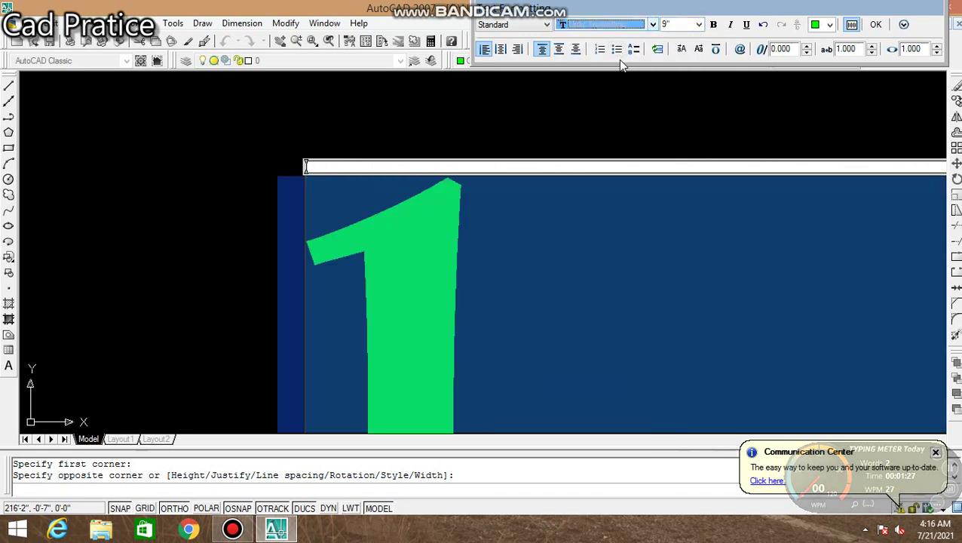
pyautogui.scroll(-1, 610, 257)
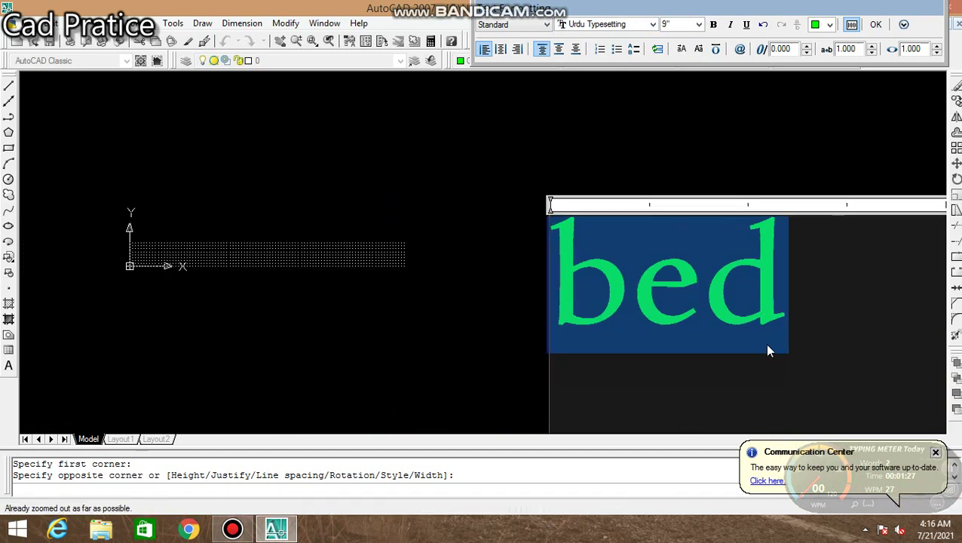
# Step: Reopen the bed label and extend it to 'Bed Room' over a second line '13',9" x 14''
pyautogui.click(674, 96)
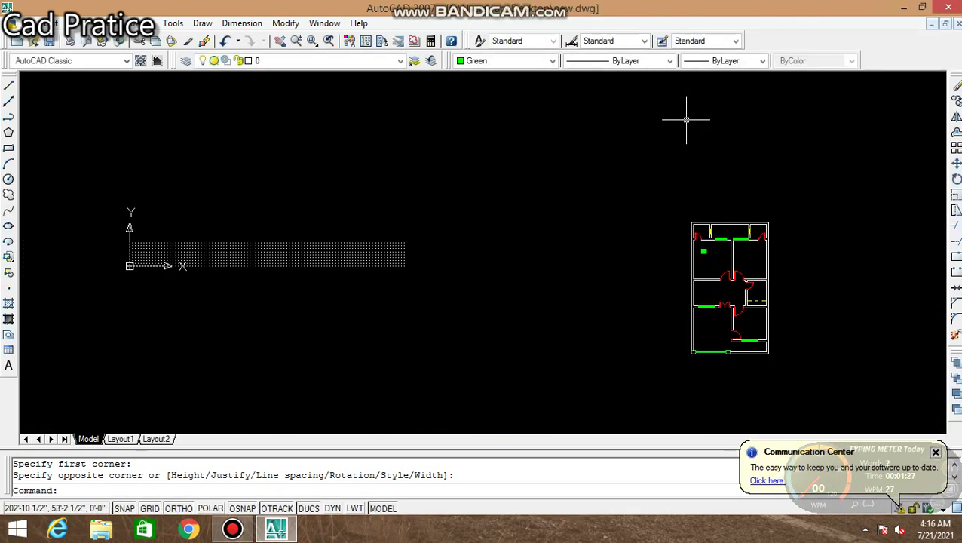
pyautogui.scroll(2, 687, 118)
pyautogui.scroll(2, 679, 189)
pyautogui.doubleClick(609, 205)
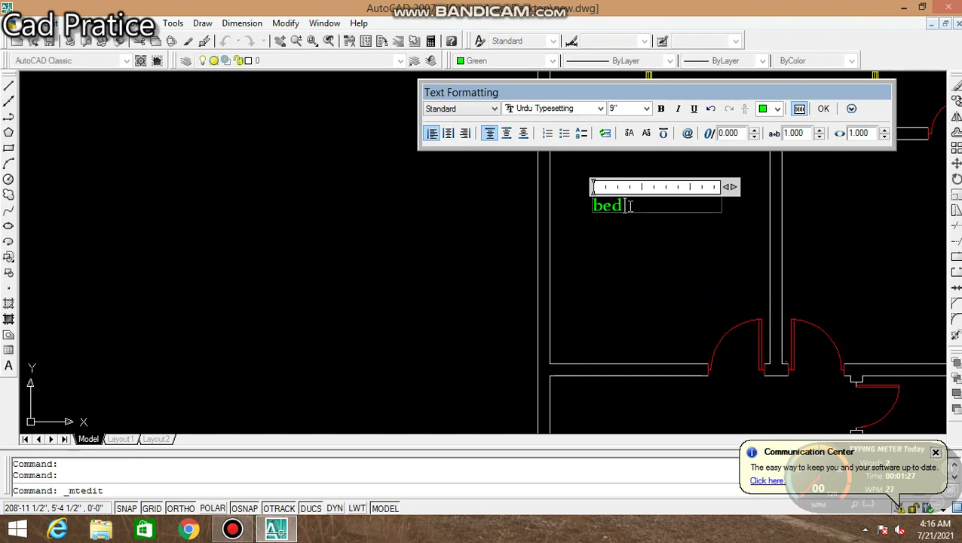
pyautogui.write(' Room')
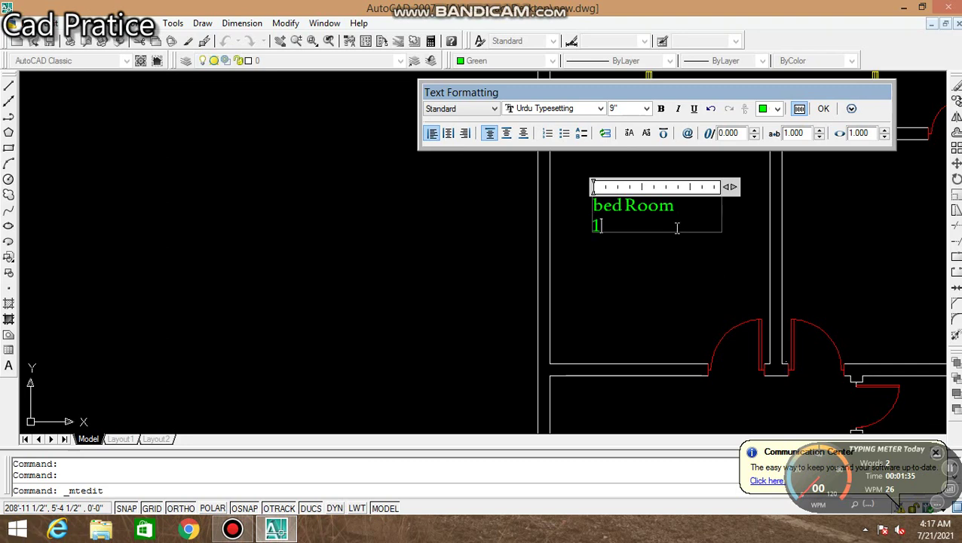
pyautogui.write('3,')
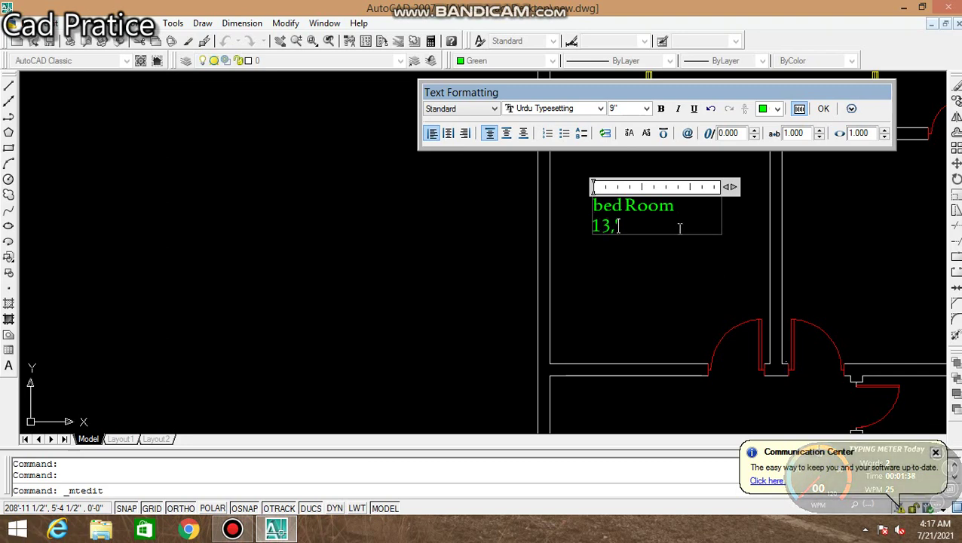
pyautogui.press('BackSpace')
pyautogui.write("'")
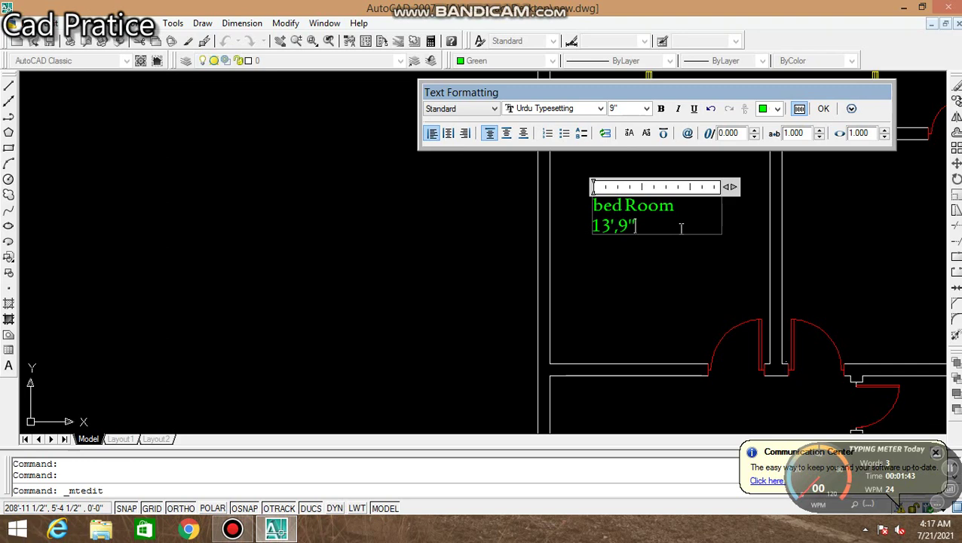
pyautogui.write("'")
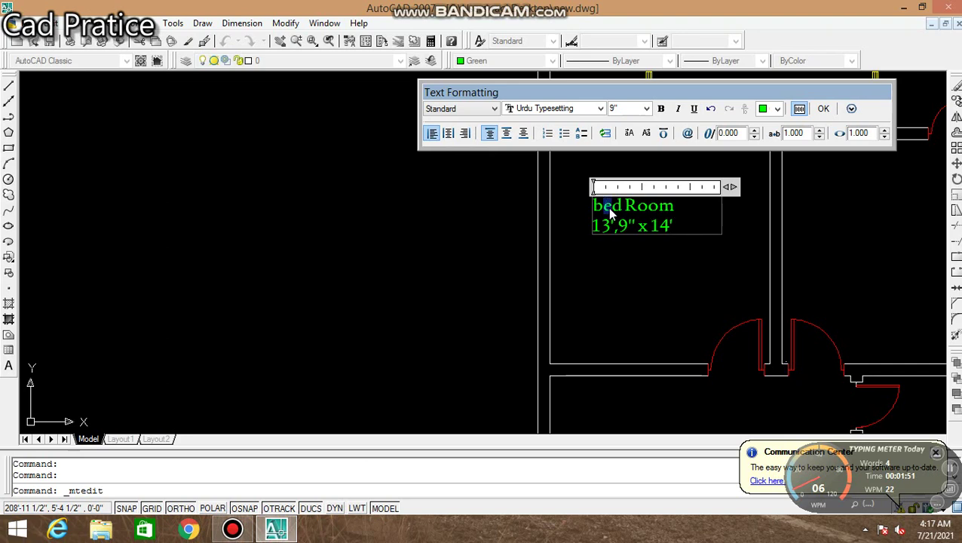
pyautogui.press('Delete')
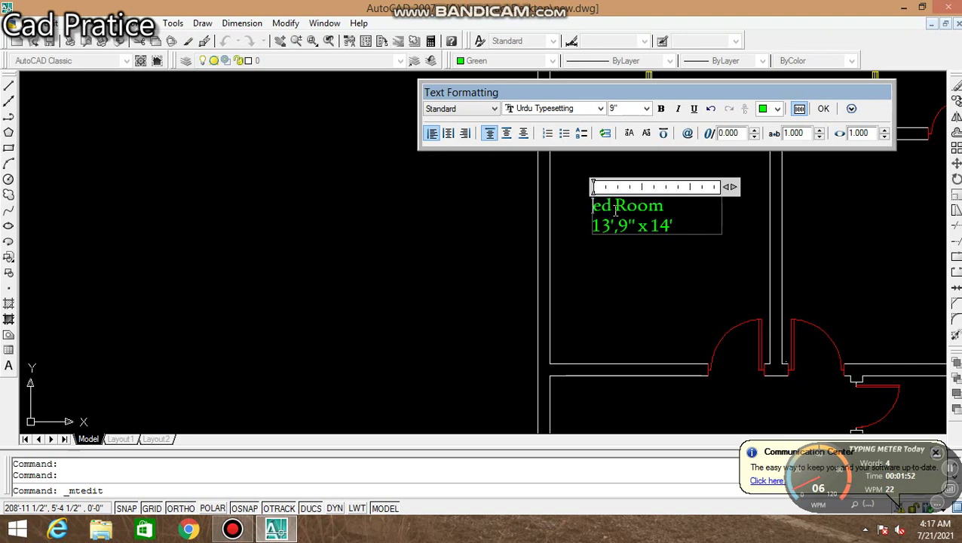
# Step: Capitalise the B and move the Bed Room label to the centre of the upper-left room
pyautogui.write('B')
pyautogui.click(656, 275)
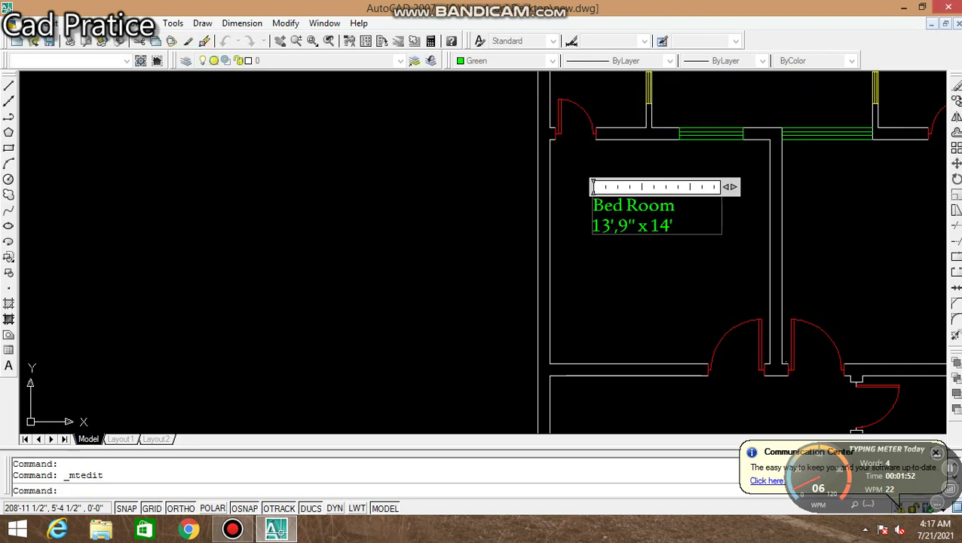
pyautogui.scroll(-4, 660, 277)
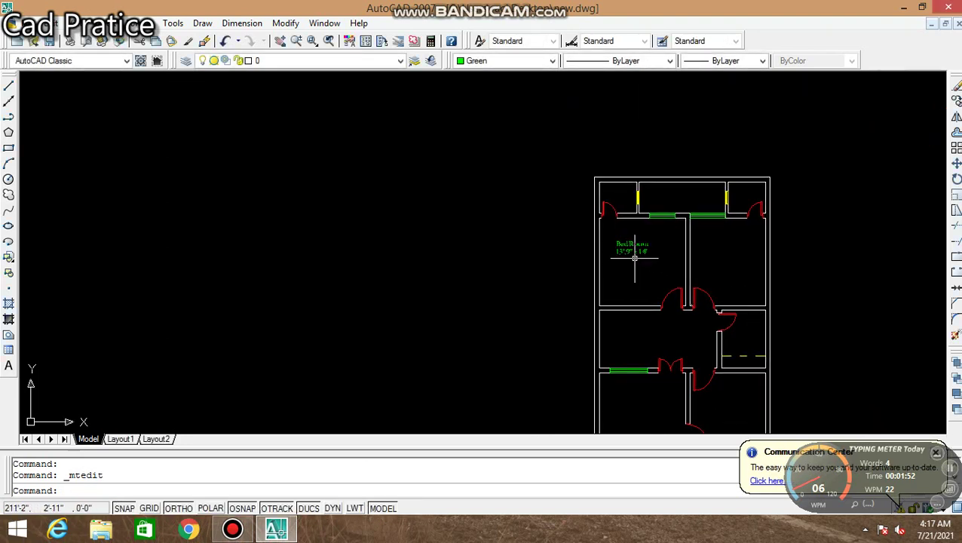
pyautogui.moveTo(672, 277); pyautogui.dragTo(555, 278, button='middle')
pyautogui.scroll(3, 530, 183)
pyautogui.click(530, 183)
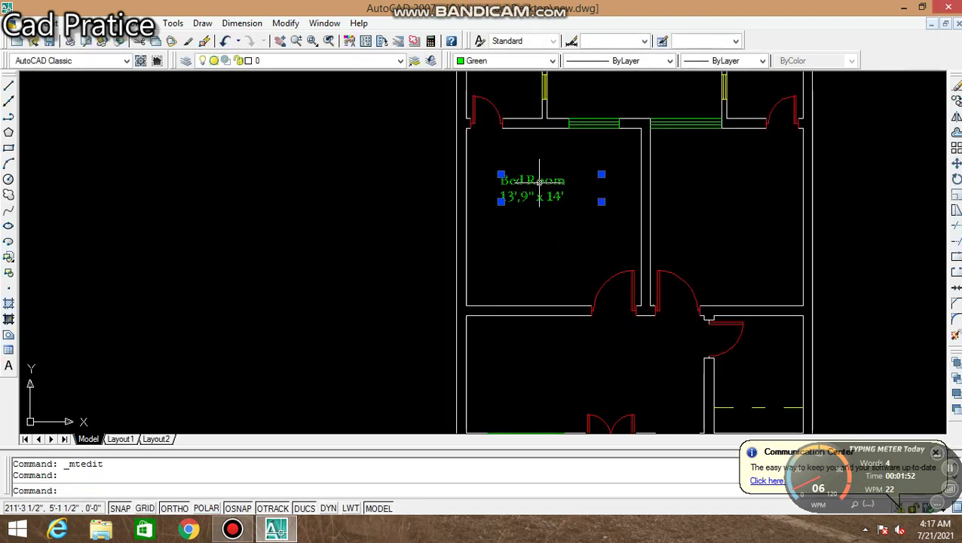
pyautogui.moveTo(555, 188); pyautogui.dragTo(581, 195)
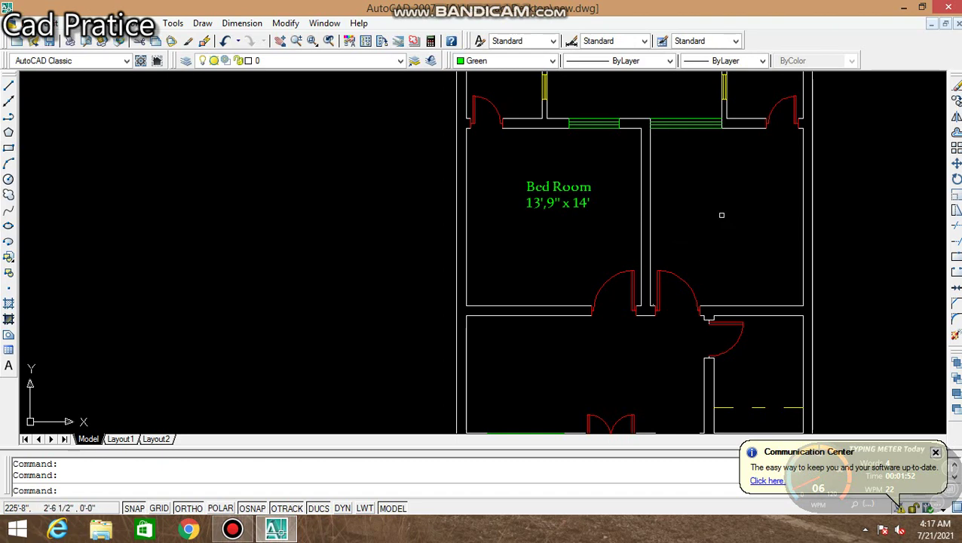
pyautogui.moveTo(697, 253); pyautogui.dragTo(646, 341, button='middle')
pyautogui.scroll(3, 646, 342)
pyautogui.write('di')
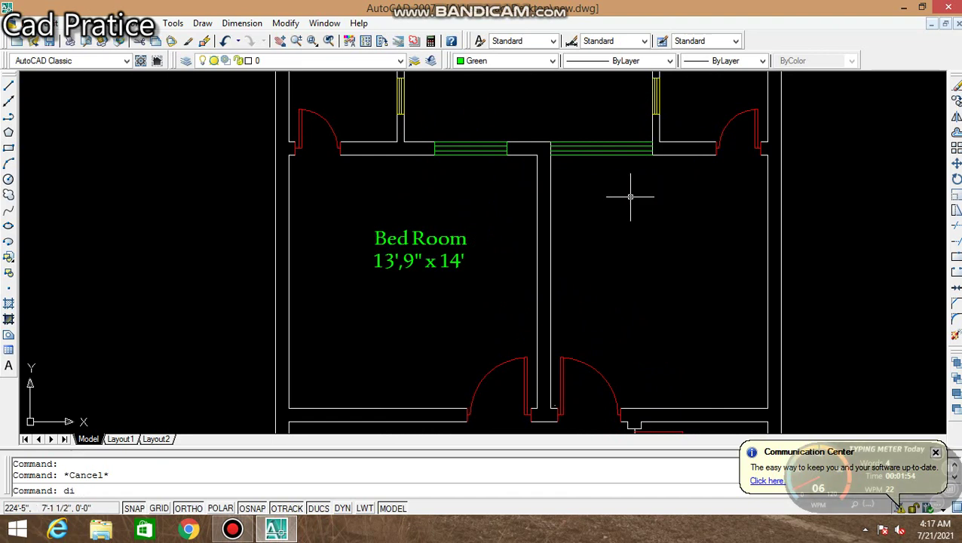
# Step: Measure the right bedroom's width as 12'-0" with DIST, then zoom to extents
pyautogui.press('Return')
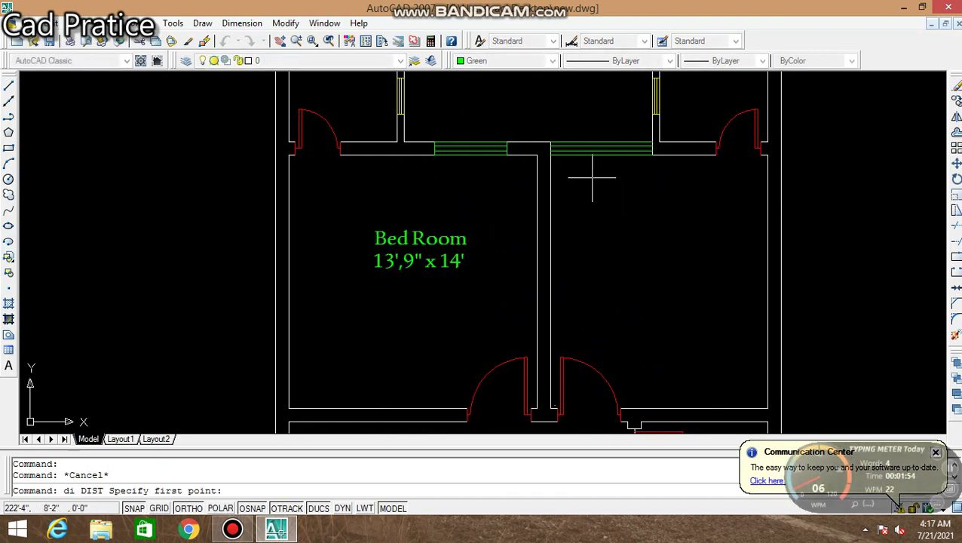
pyautogui.click(767, 153)
pyautogui.scroll(4, 539, 151)
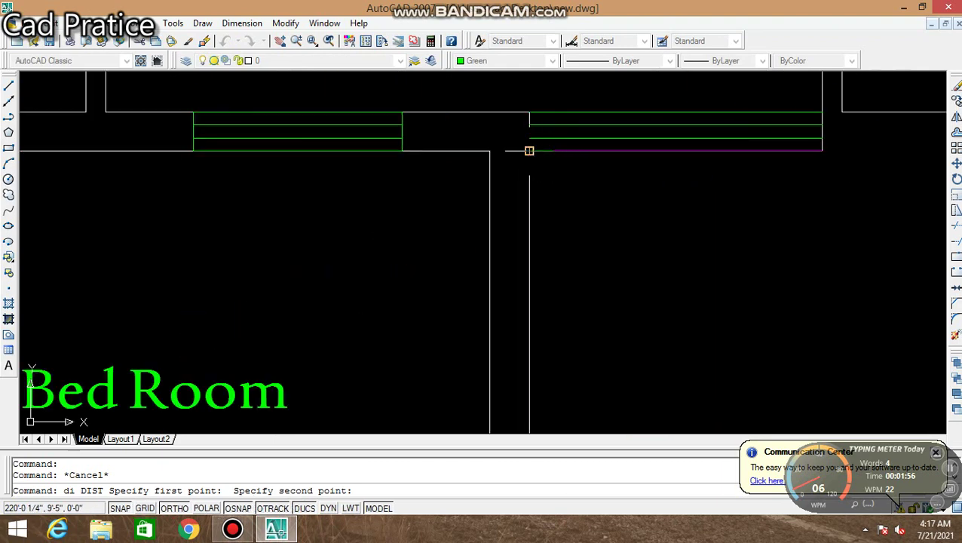
pyautogui.click(529, 151)
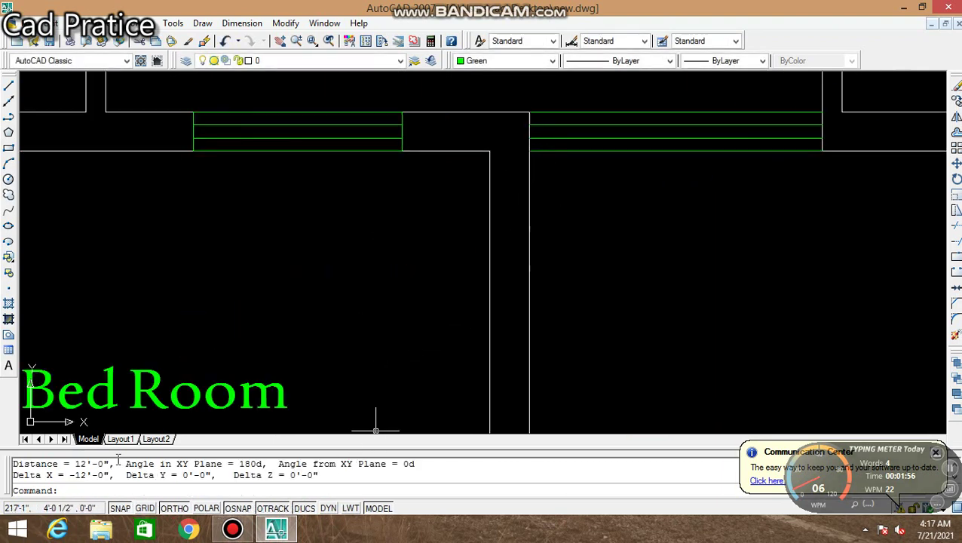
pyautogui.moveTo(116, 464); pyautogui.dragTo(33, 461)
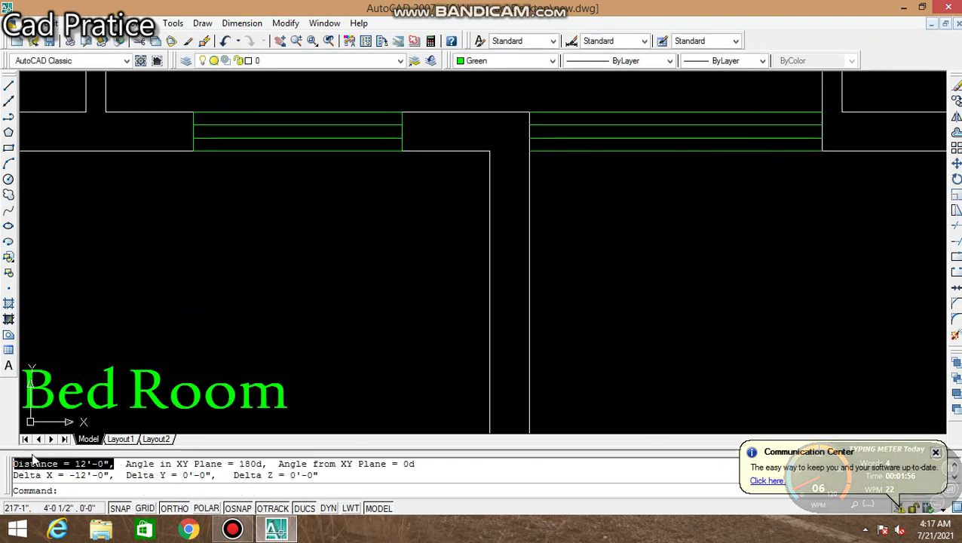
pyautogui.press('Escape')
pyautogui.scroll(-5, 542, 294)
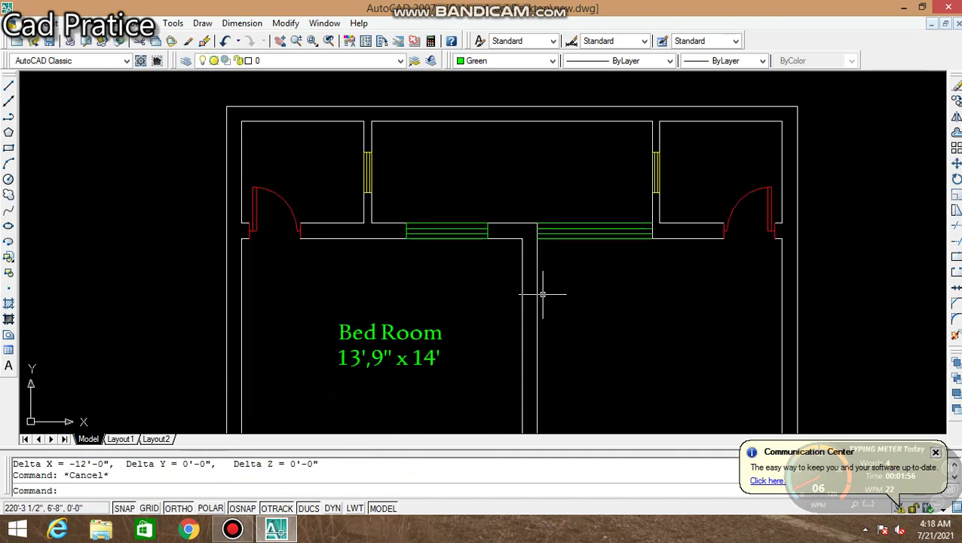
pyautogui.scroll(-1, 542, 294)
pyautogui.scroll(-3, 543, 294)
pyautogui.middleClick(499, 210)
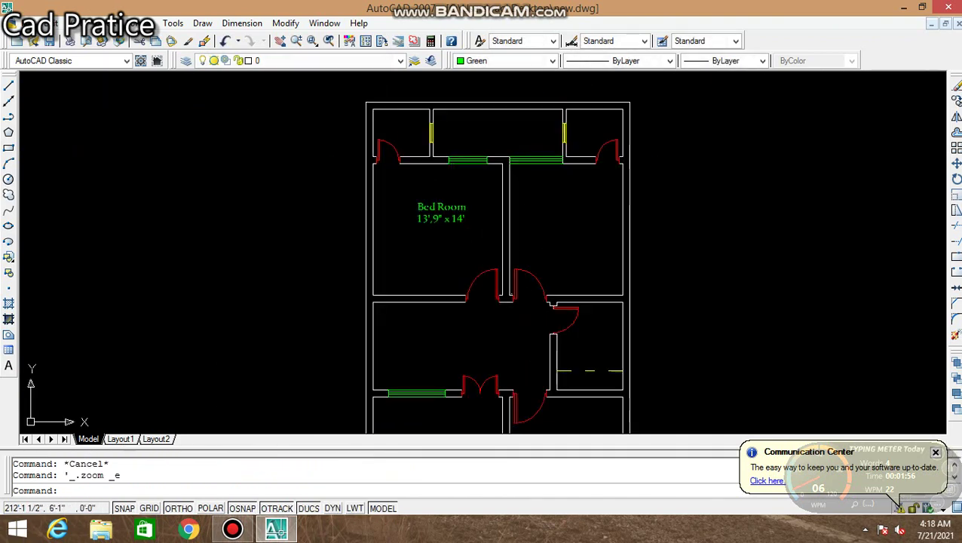
# Step: Copy the Bed Room label from the left bedroom into the right bedroom
pyautogui.click(432, 203)
pyautogui.write('co')
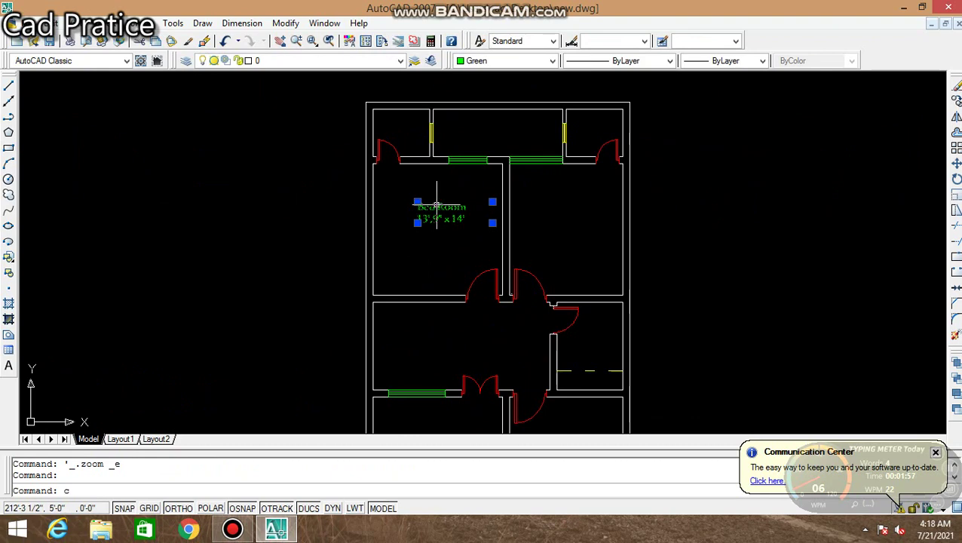
pyautogui.press('Return')
pyautogui.write('m')
pyautogui.press('Return')
pyautogui.click(417, 203)
pyautogui.click(537, 202)
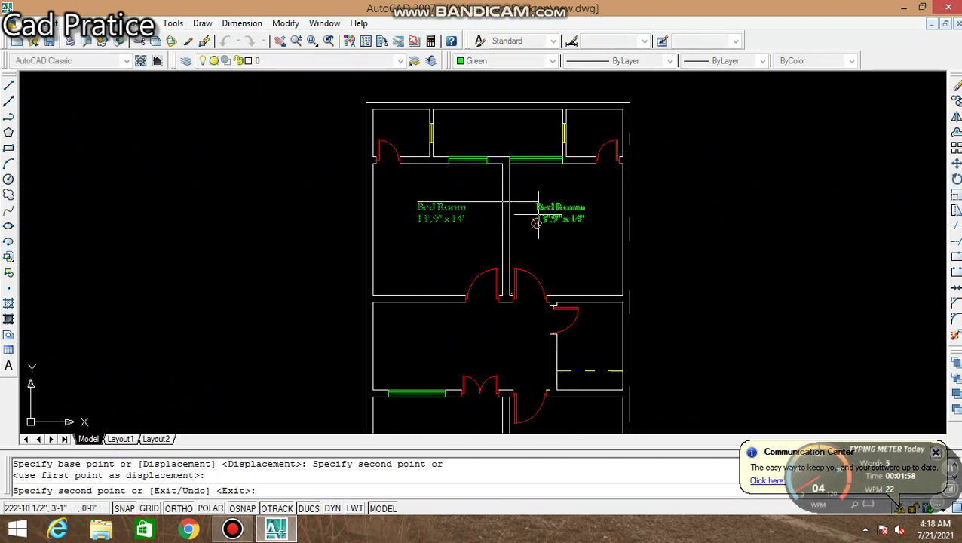
pyautogui.press('Escape')
pyautogui.scroll(3, 555, 222)
# Step: Edit the copied label's size line to read 12' x 14'
pyautogui.doubleClick(580, 193)
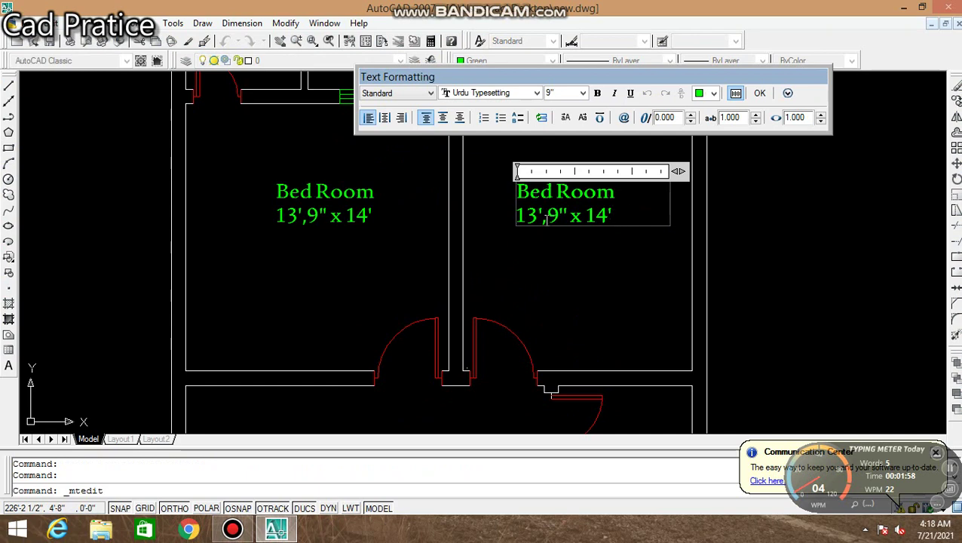
pyautogui.click(560, 217)
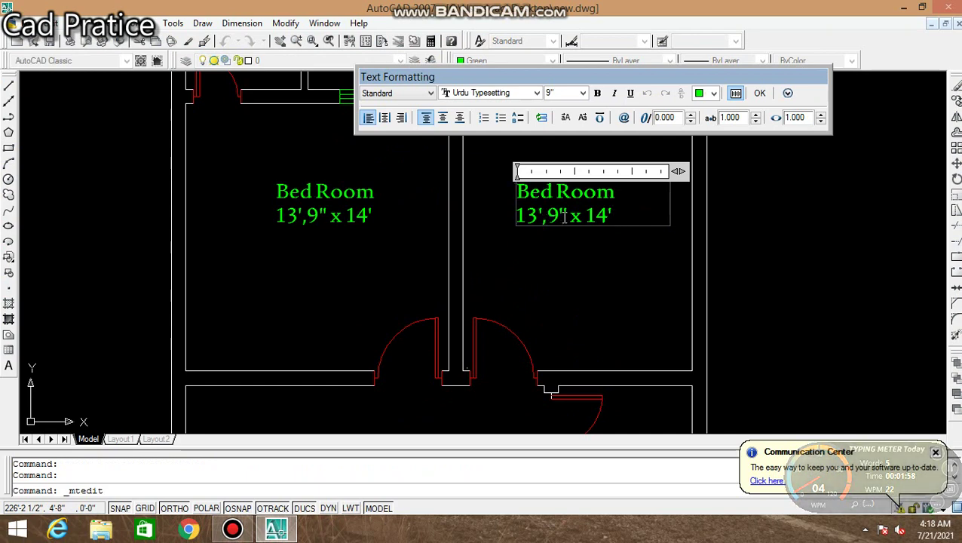
pyautogui.press('BackSpace')
pyautogui.press('BackSpace')
pyautogui.press('BackSpace')
pyautogui.press('BackSpace')
pyautogui.press('BackSpace')
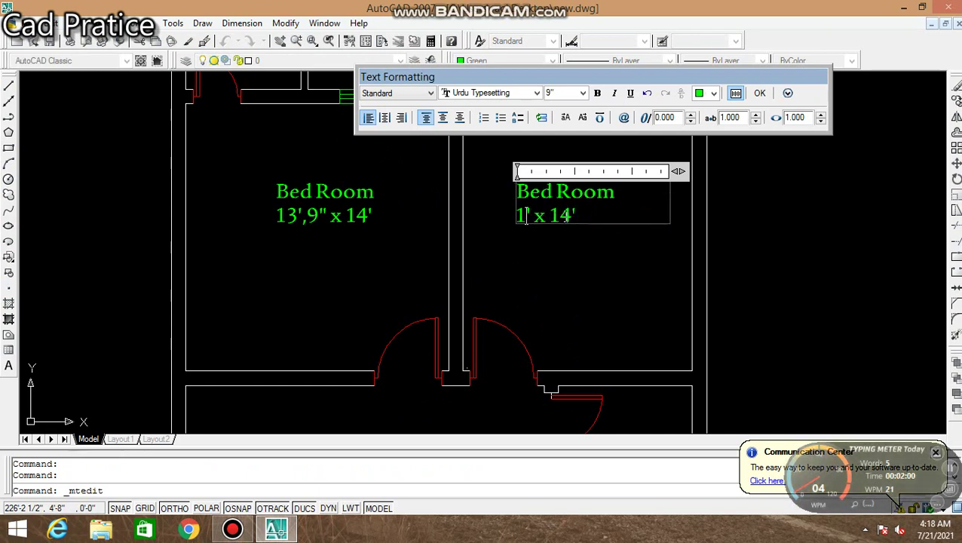
pyautogui.write("2'")
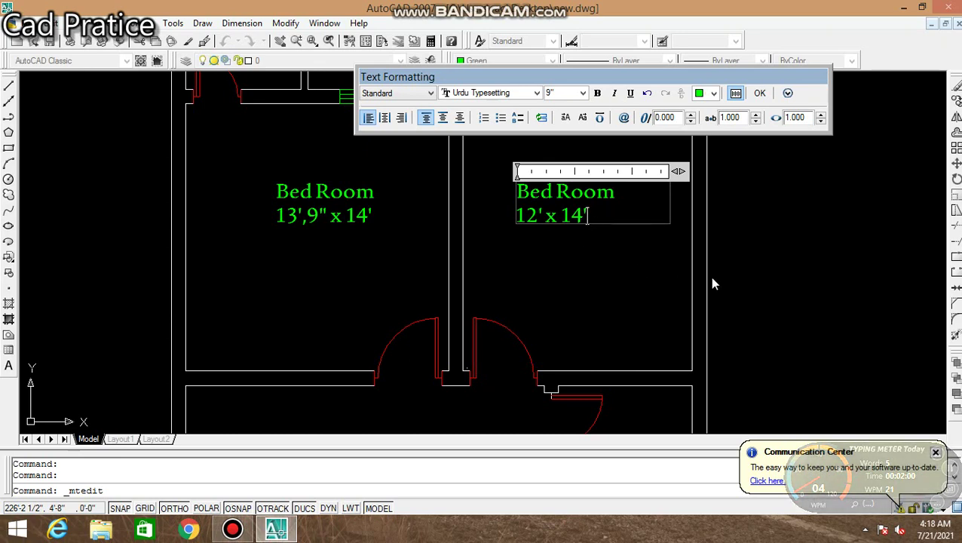
pyautogui.scroll(-2, 715, 284)
pyautogui.press('Escape')
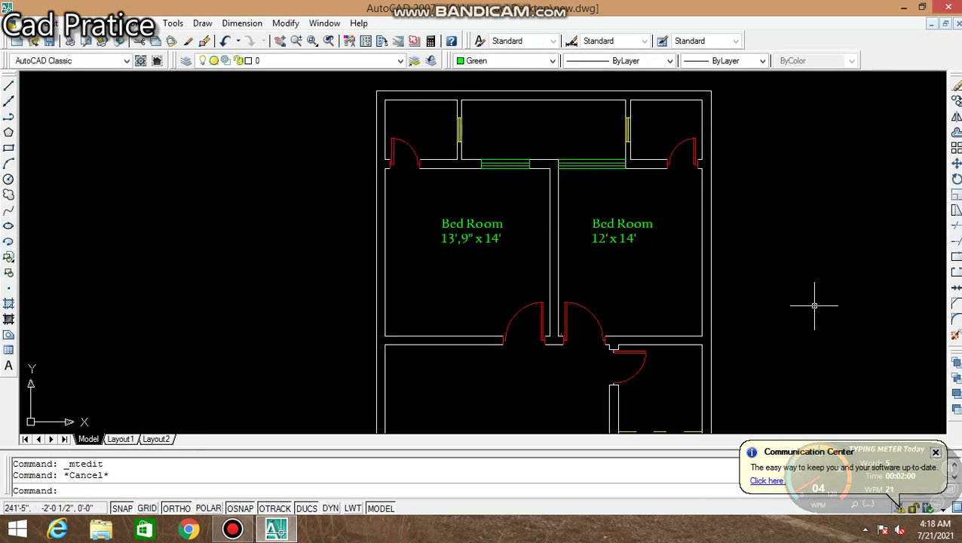
# Step: Zoom and pan across the baths and bedrooms to check their labels, sizes and doors
pyautogui.scroll(-3, 815, 305)
pyautogui.moveTo(800, 294); pyautogui.dragTo(717, 257, button='middle')
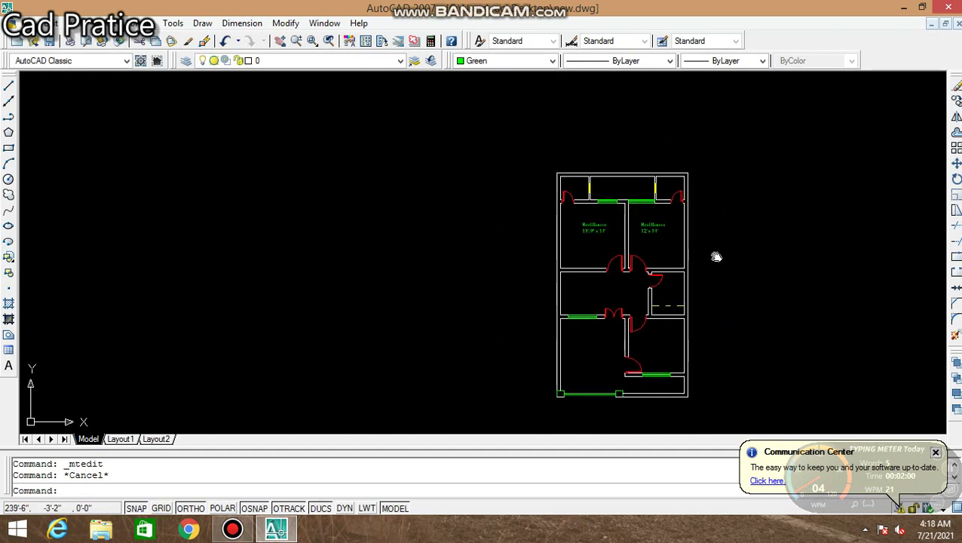
pyautogui.scroll(2, 728, 242)
pyautogui.scroll(-3, 785, 264)
pyautogui.moveTo(790, 266); pyautogui.dragTo(749, 250, button='middle')
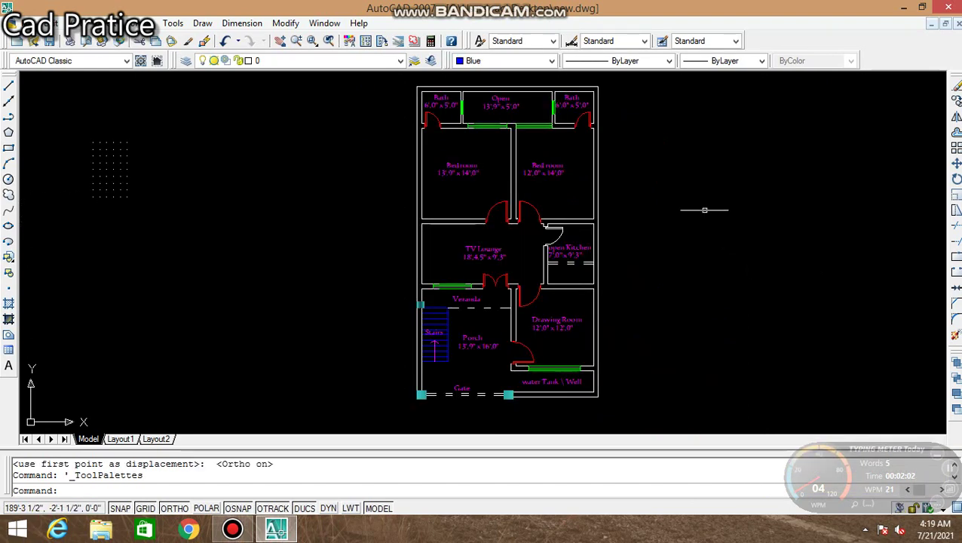
pyautogui.scroll(2, 487, 120)
pyautogui.scroll(-4, 539, 206)
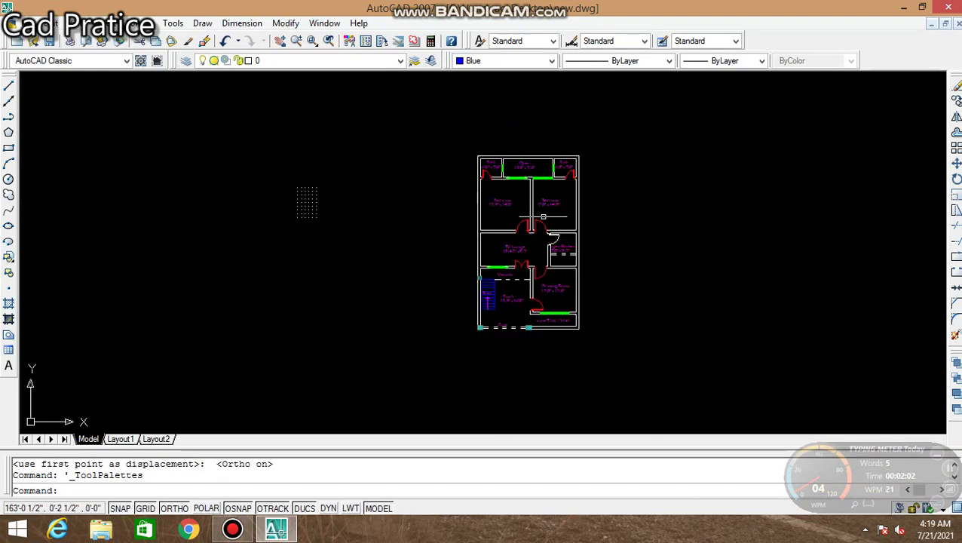
pyautogui.scroll(2, 548, 218)
pyautogui.scroll(3, 547, 218)
pyautogui.scroll(-1, 470, 231)
pyautogui.scroll(1, 445, 210)
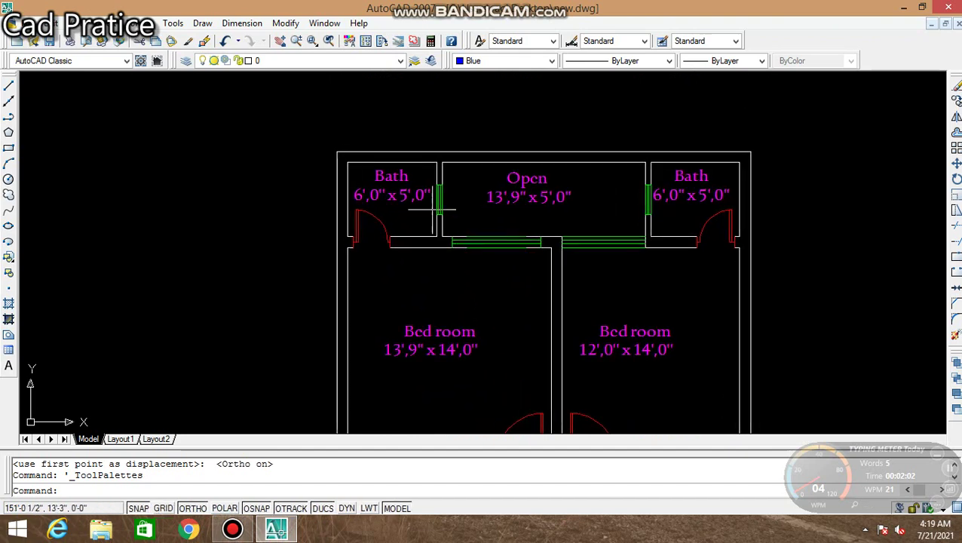
pyautogui.scroll(2, 449, 204)
pyautogui.scroll(-2, 509, 220)
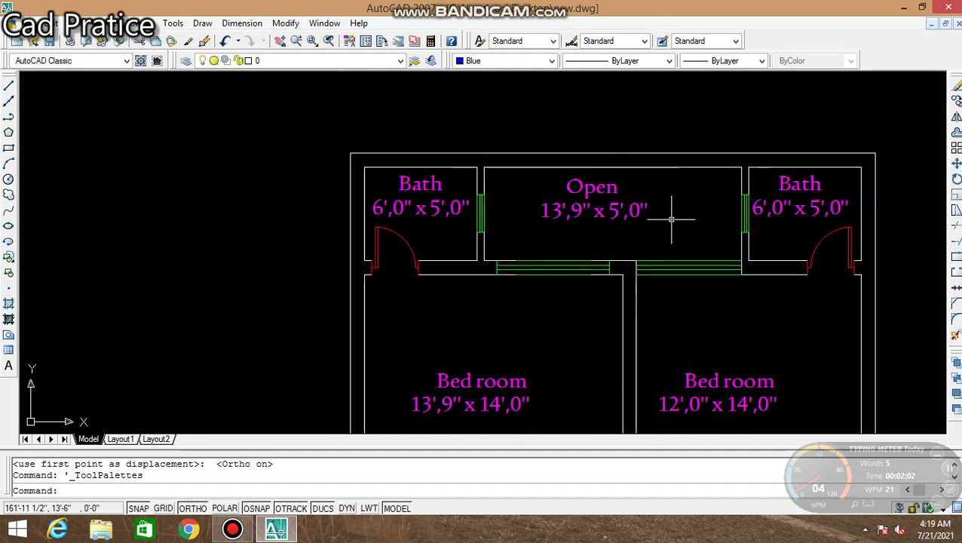
pyautogui.moveTo(753, 236); pyautogui.dragTo(704, 187, button='middle')
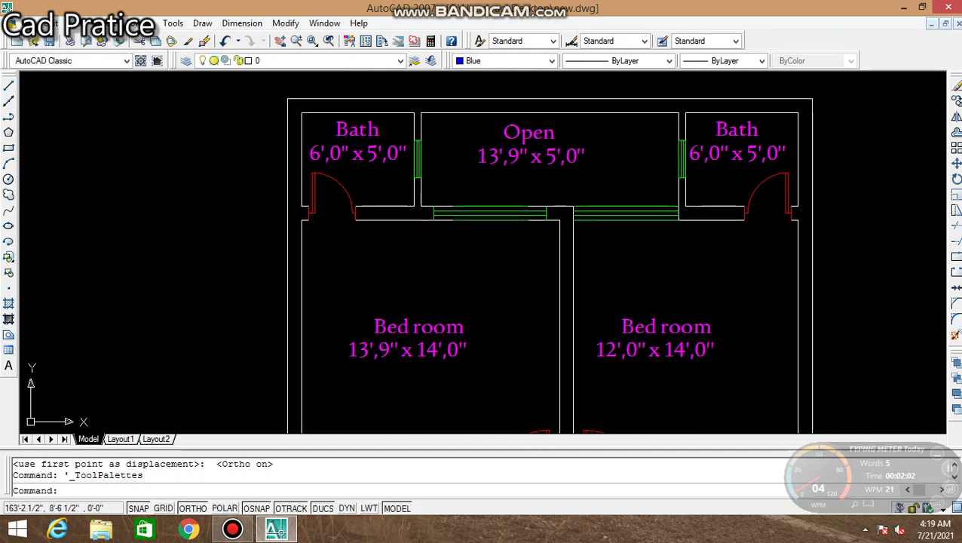
pyautogui.moveTo(615, 277); pyautogui.dragTo(636, 160, button='middle')
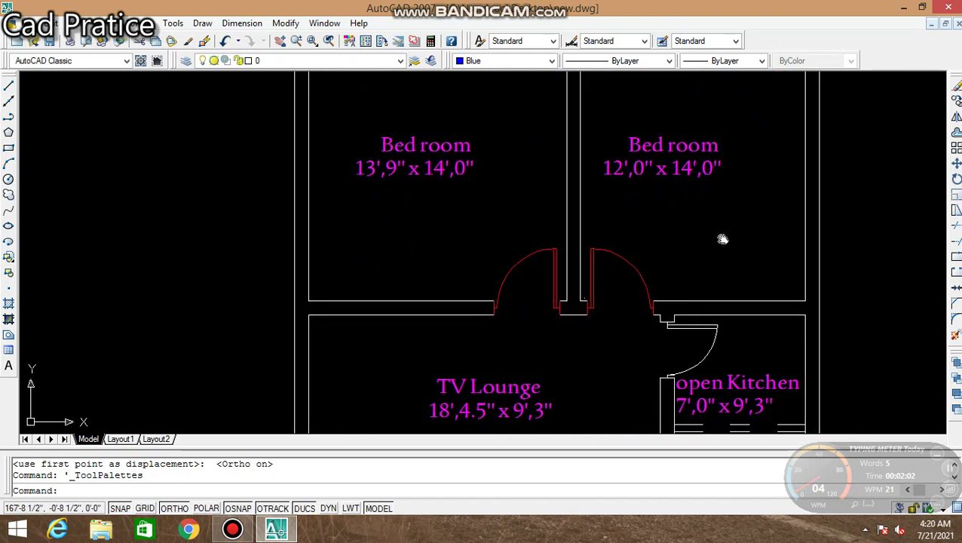
pyautogui.moveTo(735, 315); pyautogui.dragTo(713, 177, button='middle')
pyautogui.scroll(-4, 711, 229)
pyautogui.scroll(2, 725, 320)
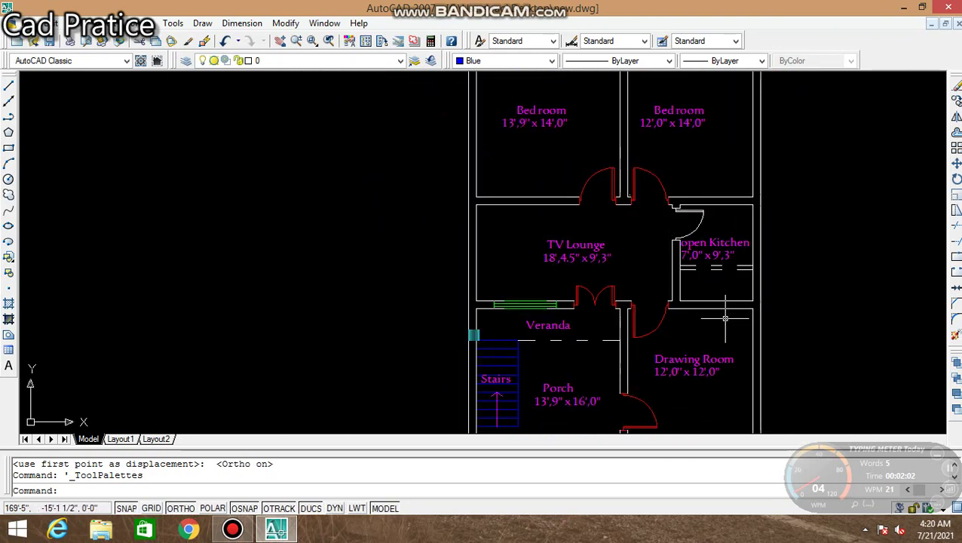
pyautogui.scroll(1, 660, 266)
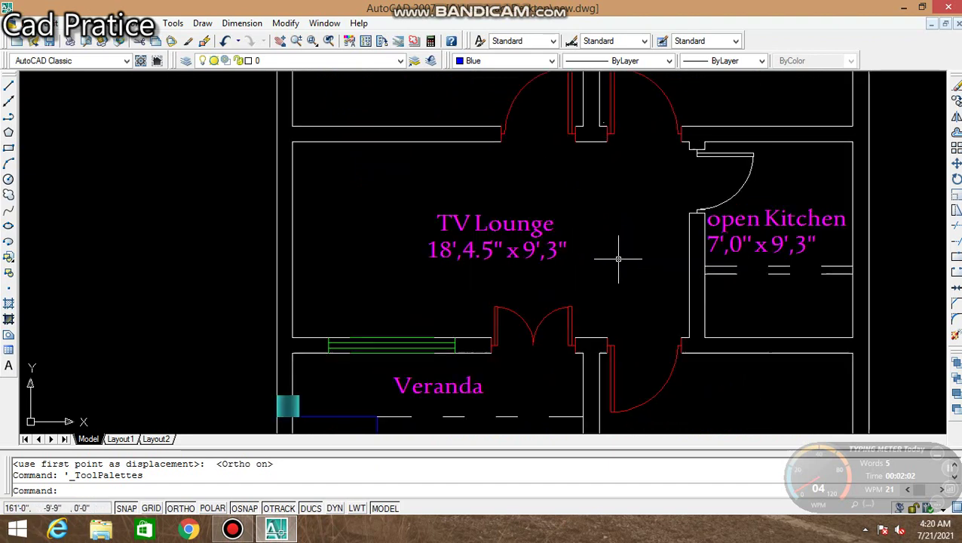
pyautogui.scroll(1, 630, 258)
pyautogui.scroll(-1, 830, 303)
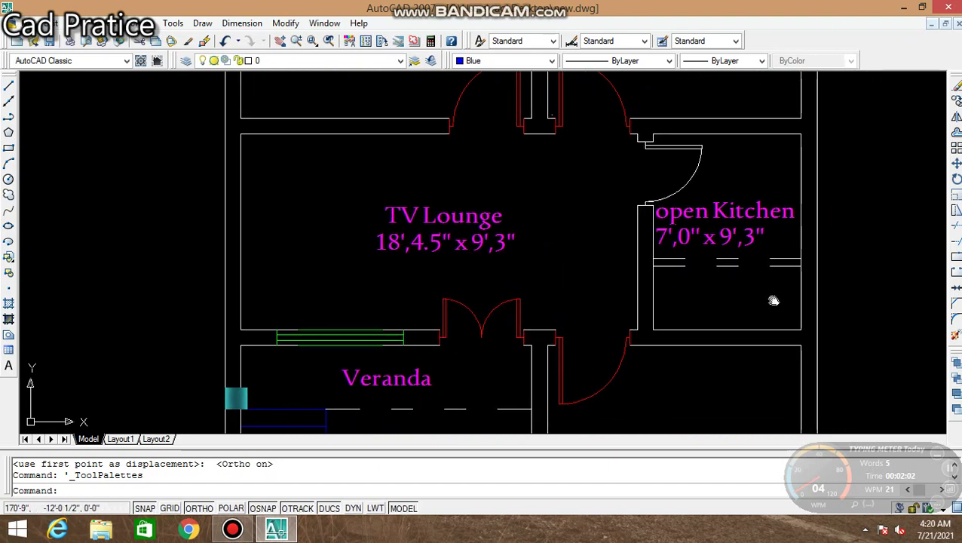
pyautogui.scroll(-1, 773, 296)
# Step: Zoom and pan along the Porch, Gate and water Tank to check their labels
pyautogui.moveTo(855, 328); pyautogui.dragTo(788, 233, button='middle')
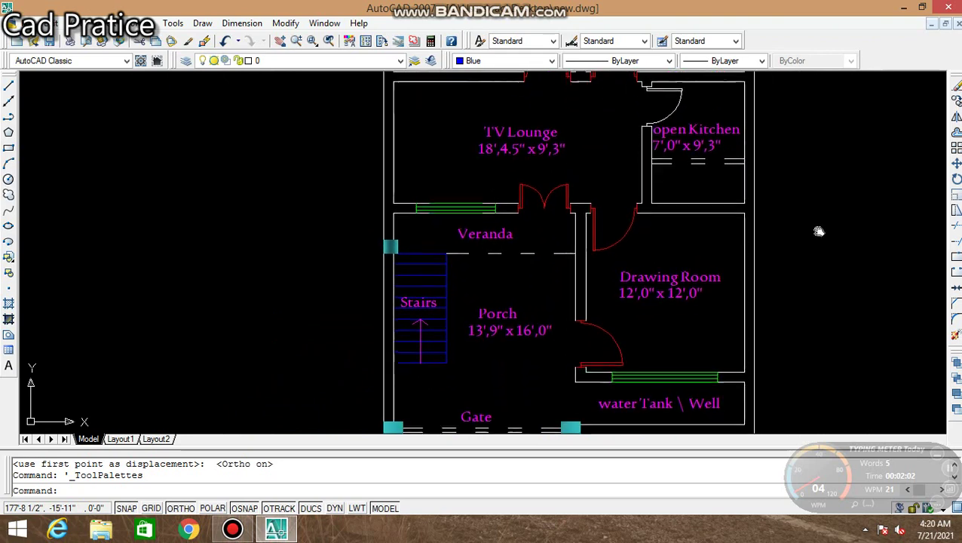
pyautogui.scroll(-1, 574, 285)
pyautogui.scroll(-1, 567, 285)
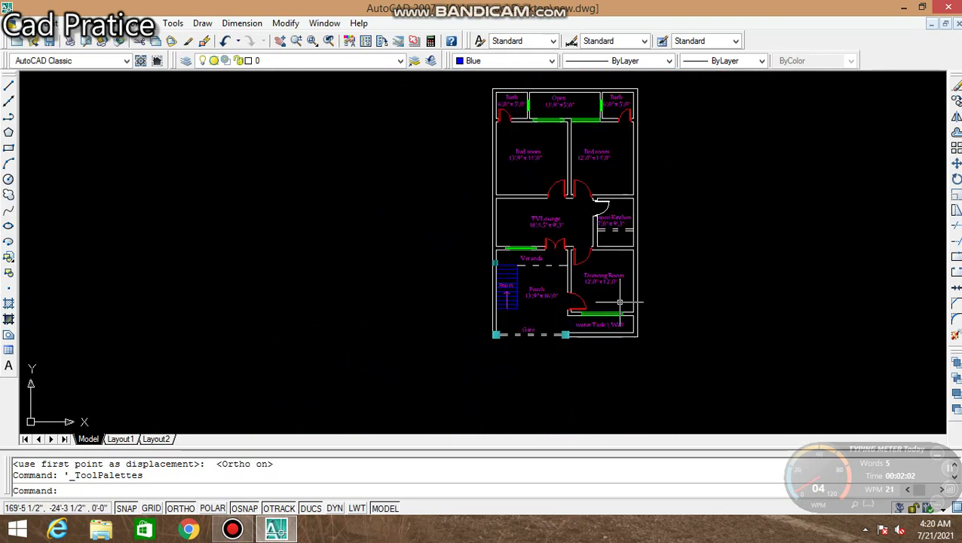
pyautogui.scroll(1, 616, 309)
pyautogui.scroll(2, 620, 324)
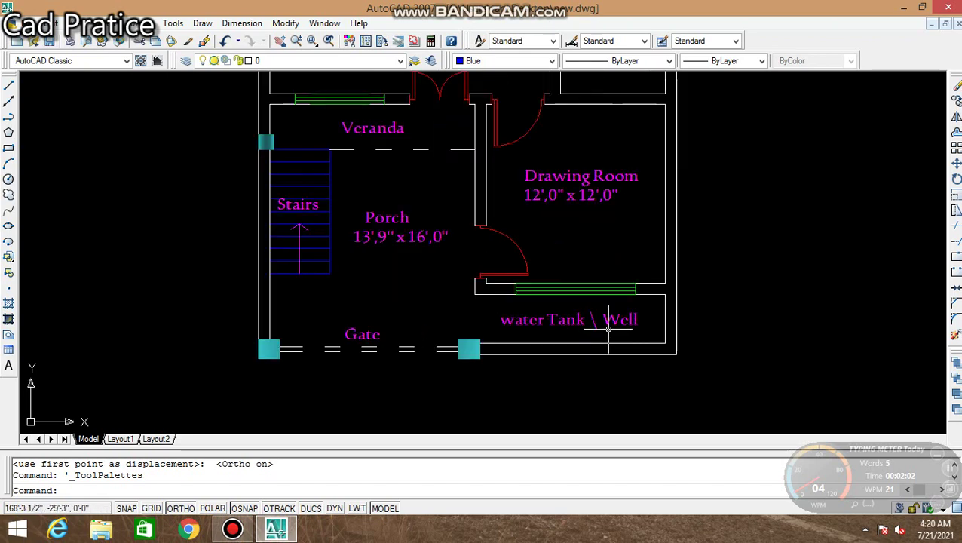
pyautogui.scroll(1, 579, 332)
pyautogui.scroll(-1, 522, 279)
pyautogui.moveTo(455, 236); pyautogui.dragTo(547, 204, button='middle')
pyautogui.scroll(2, 483, 208)
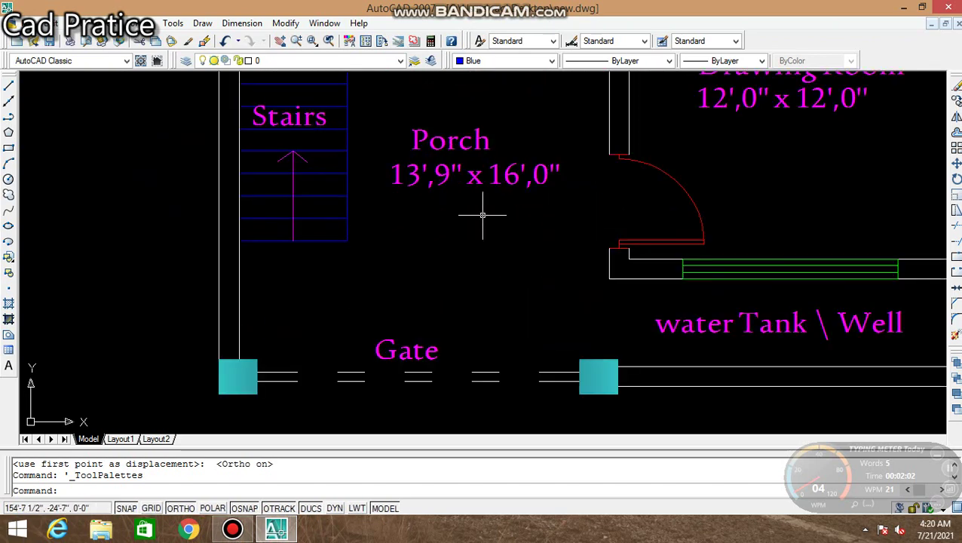
pyautogui.moveTo(483, 240)
pyautogui.mouseDown(button='middle')
pyautogui.moveTo(510, 242)
pyautogui.moveTo(507, 296)
pyautogui.mouseUp(button='middle')
pyautogui.scroll(-2, 507, 269)
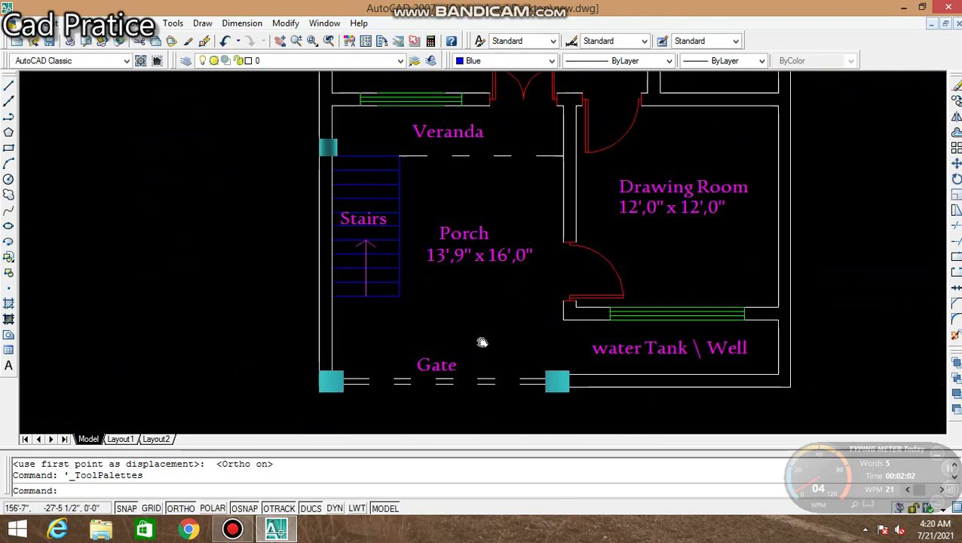
pyautogui.scroll(-5, 483, 325)
pyautogui.scroll(3, 528, 313)
pyautogui.scroll(1, 584, 317)
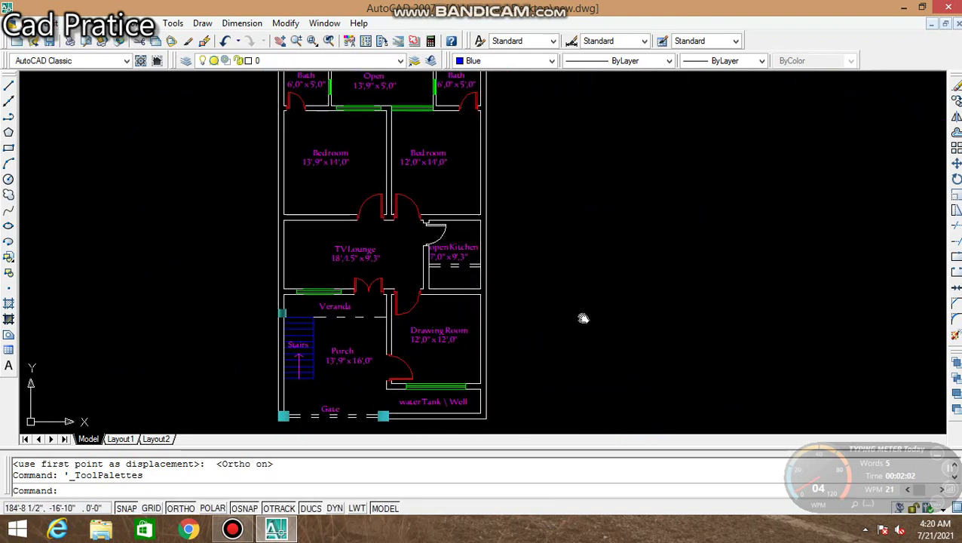
pyautogui.scroll(-2, 590, 318)
pyautogui.scroll(2, 612, 314)
pyautogui.moveTo(612, 313); pyautogui.dragTo(634, 320, button='middle')
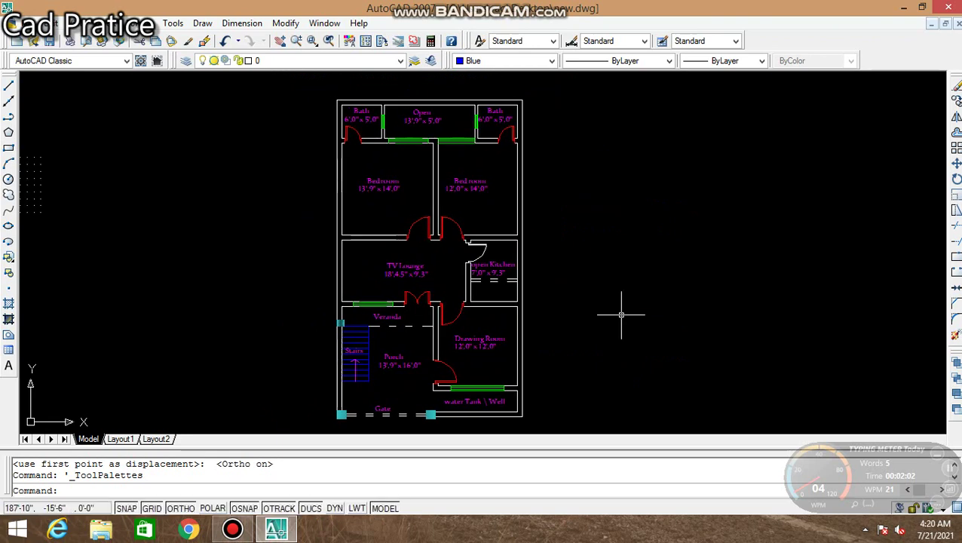
# Step: Insert the side-view sports car from Vehicles - Imperial left of the Porch and open its visibility list
pyautogui.hotkey('ctrl', '3')
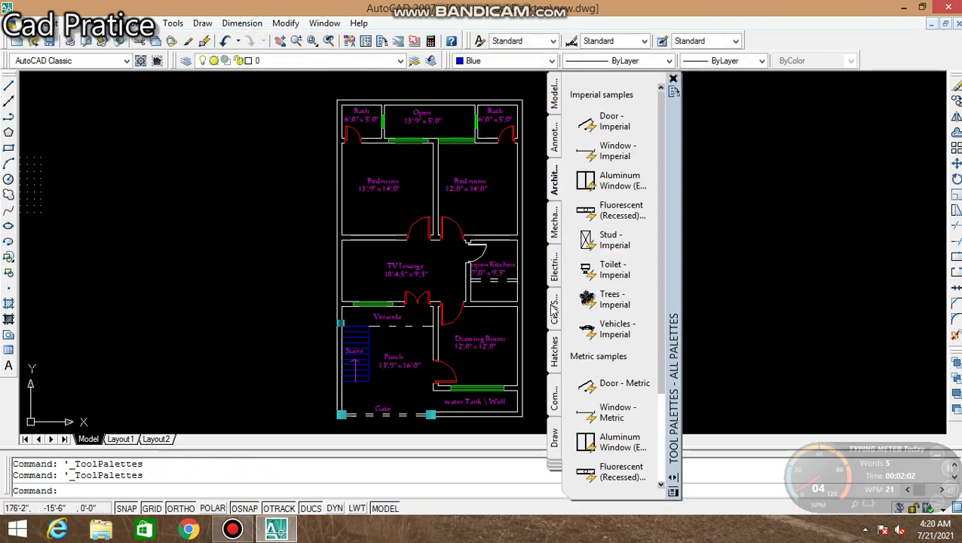
pyautogui.click(603, 332)
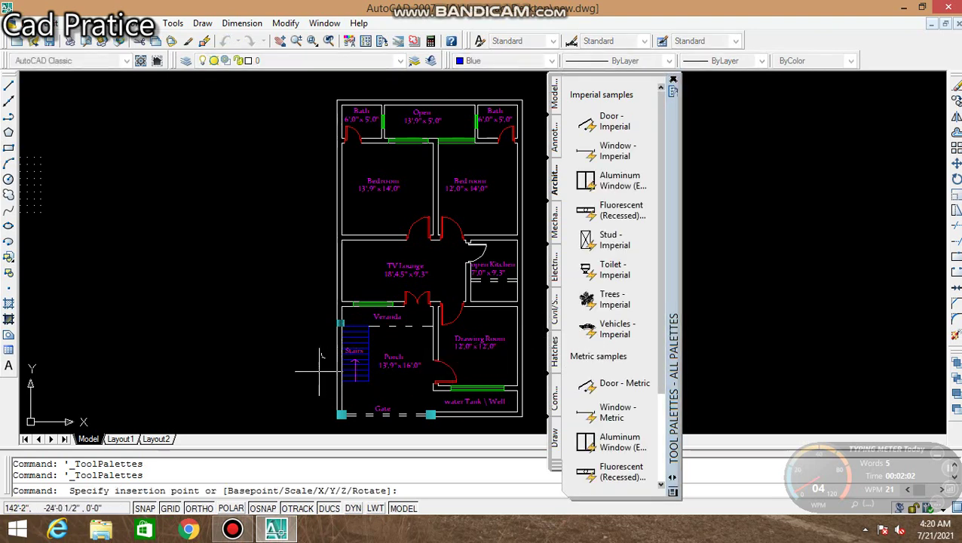
pyautogui.click(241, 382)
pyautogui.click(673, 79)
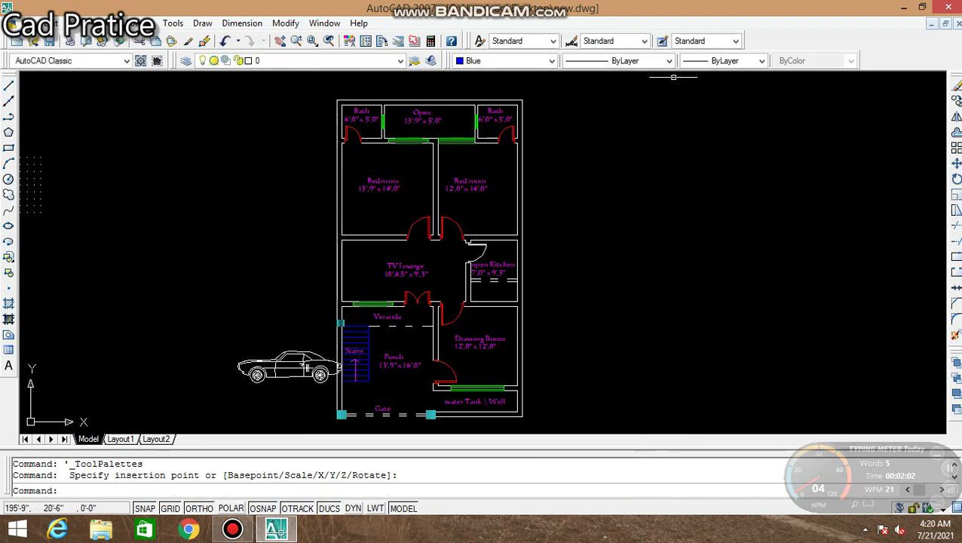
pyautogui.click(241, 371)
pyautogui.click(232, 389)
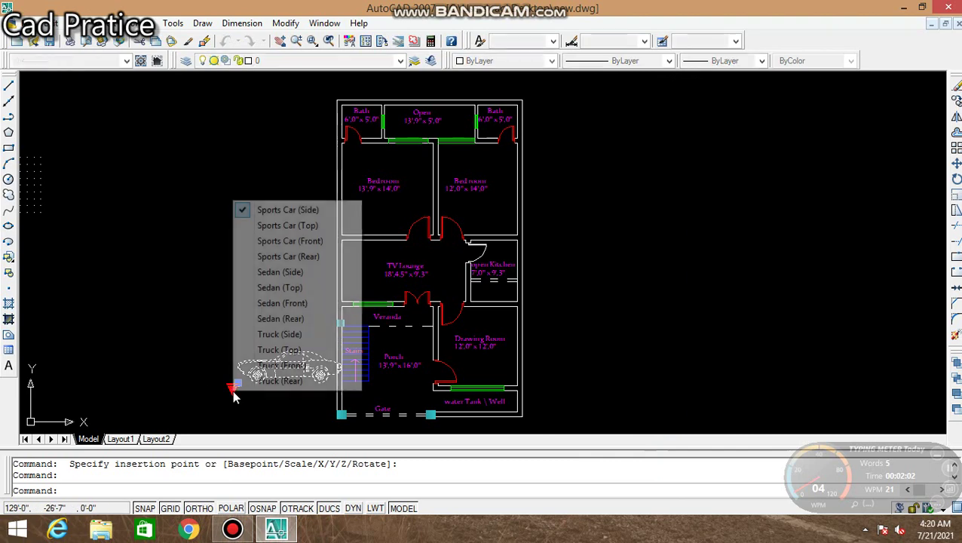
# Step: Switch the car block to Sports Car (Top) and rotate it 90° upright
pyautogui.click(296, 227)
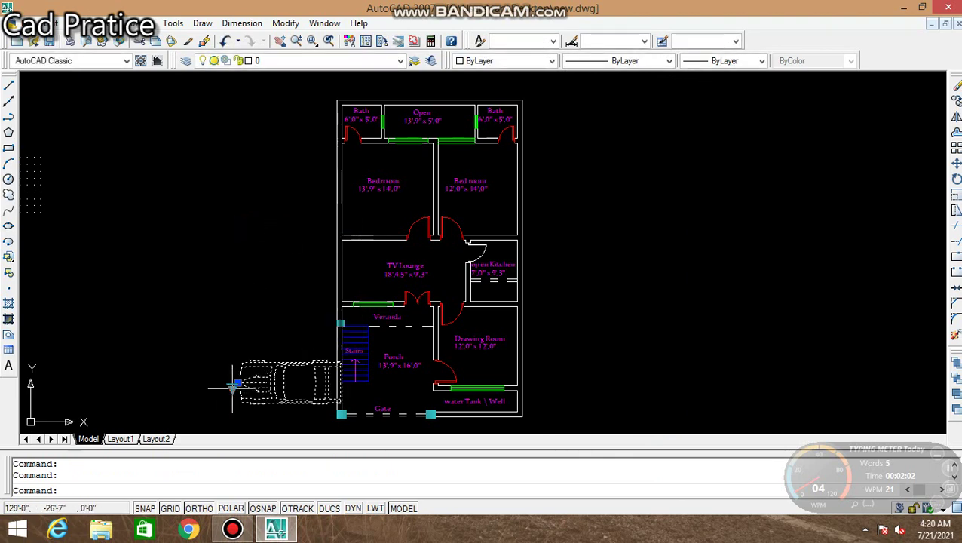
pyautogui.press('Escape')
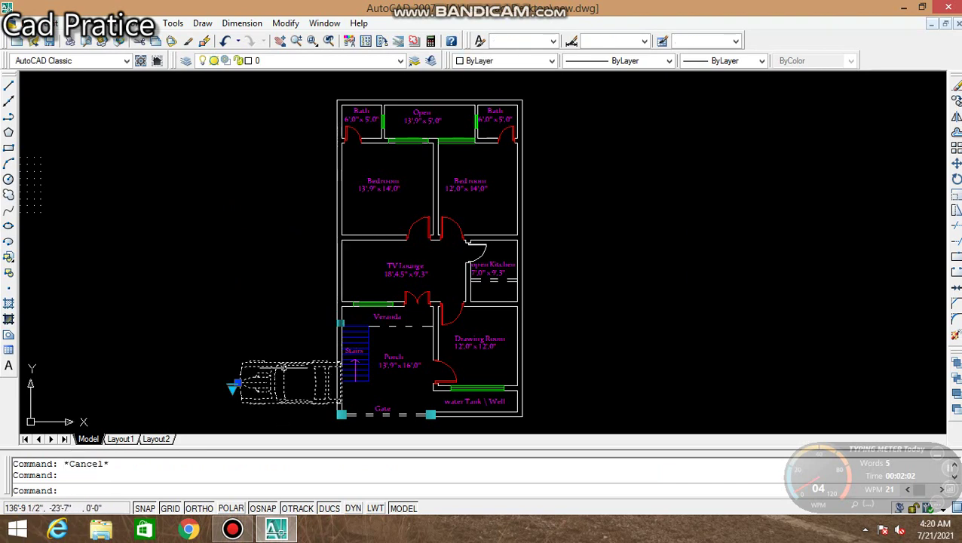
pyautogui.write('ro')
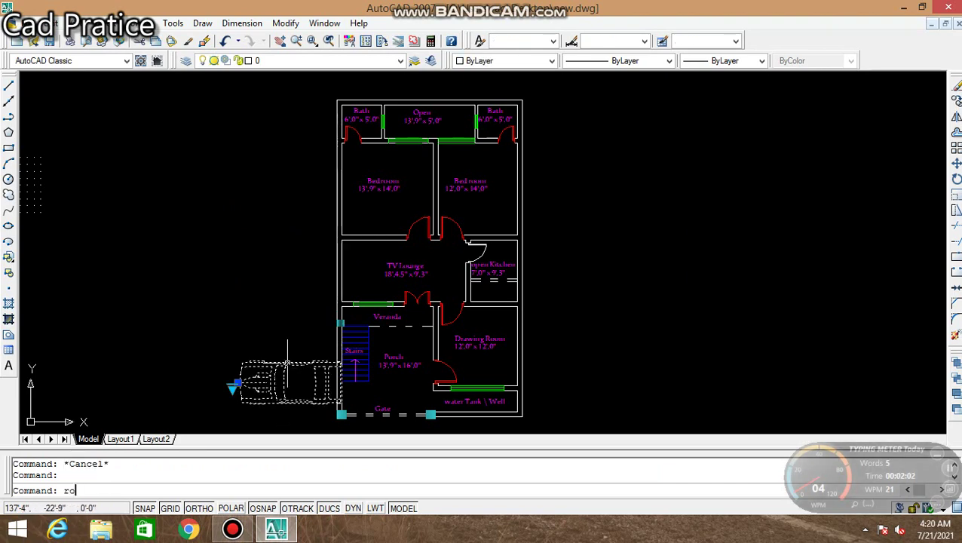
pyautogui.press('Return')
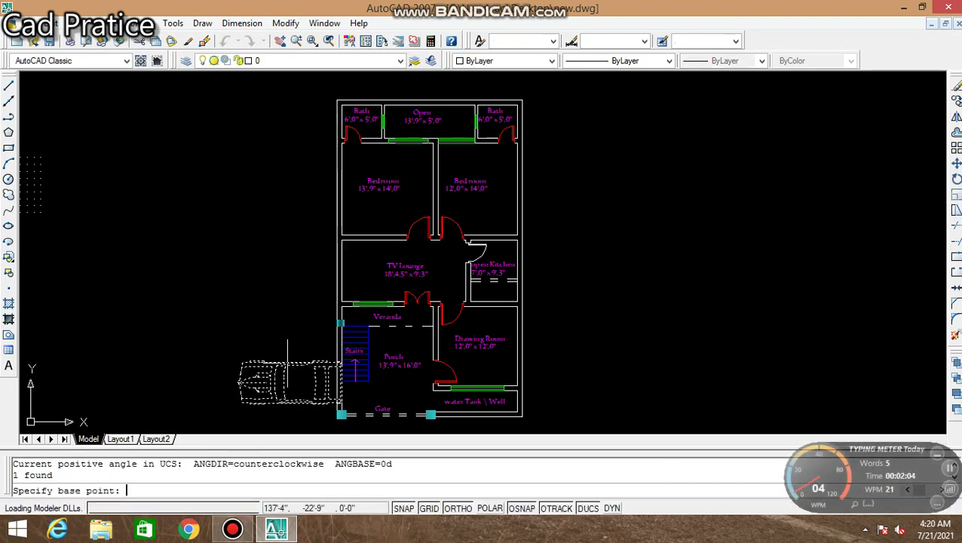
pyautogui.press('Escape')
# Step: Reselect the upright car block and start the MOVE command on it
pyautogui.click(273, 368)
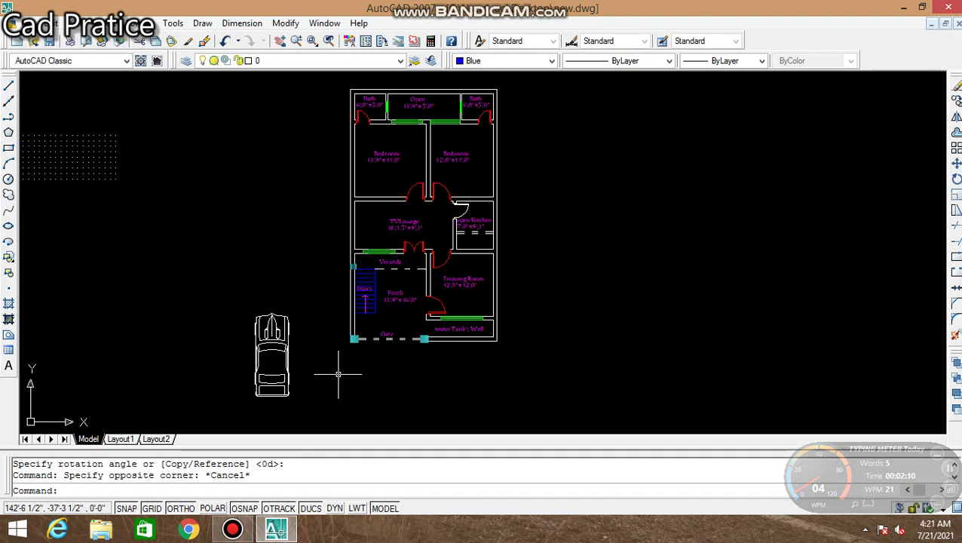
pyautogui.click(283, 337)
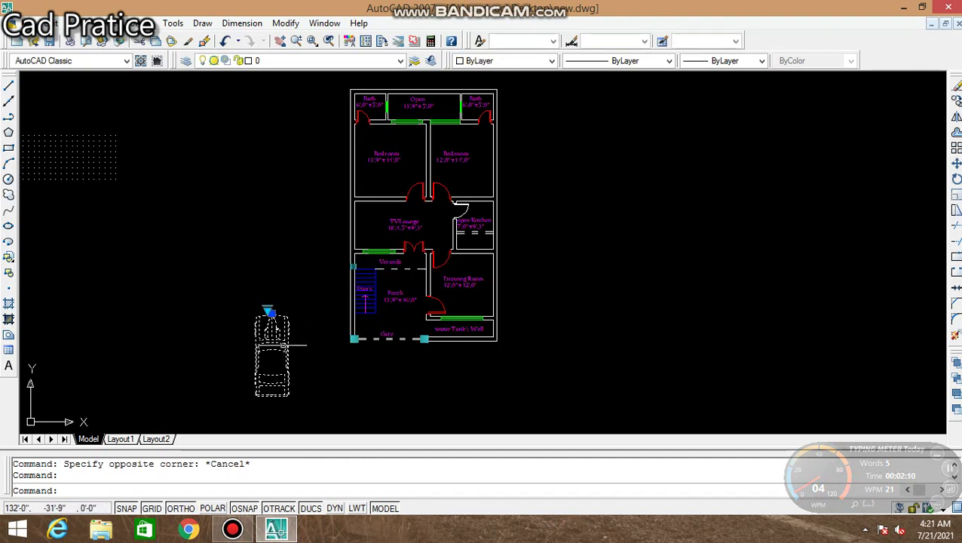
pyautogui.write('m')
pyautogui.press('Return')
# Step: Move the car with Ortho off from its base point into the Porch beside the stairs
pyautogui.click(277, 342)
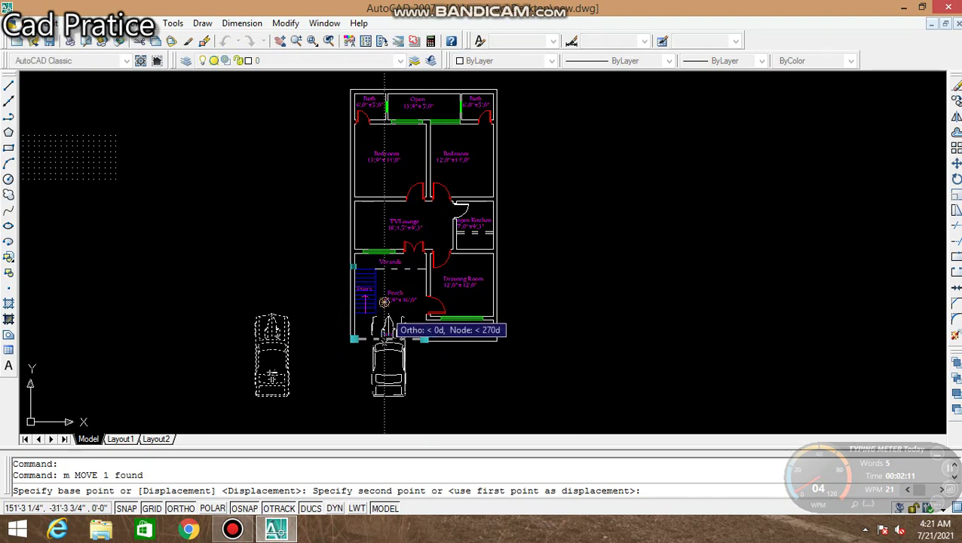
pyautogui.press('F8')
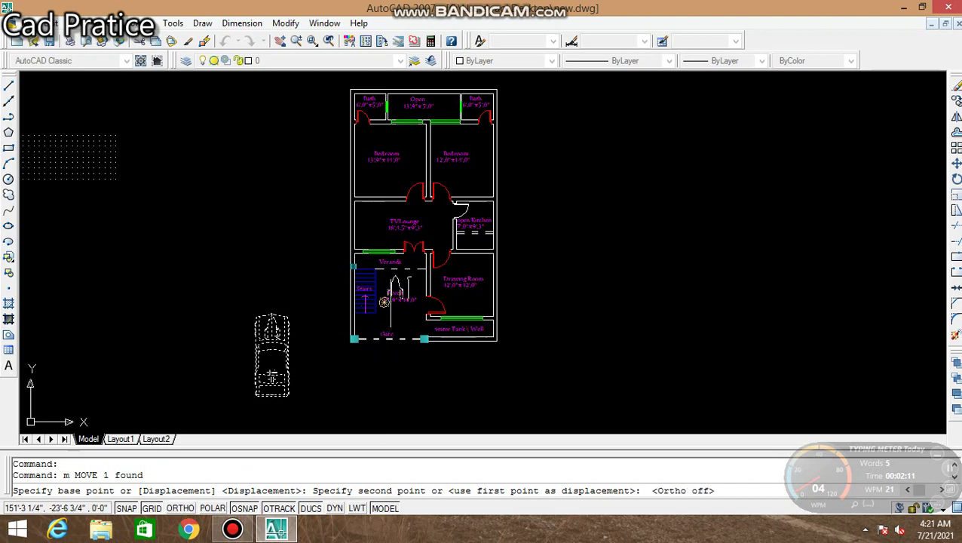
pyautogui.scroll(5, 384, 304)
pyautogui.click(355, 306)
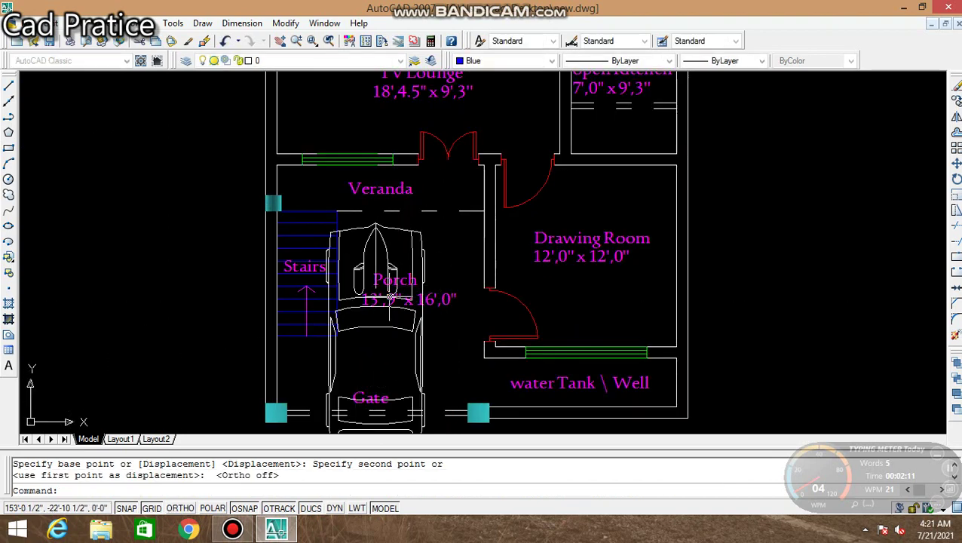
pyautogui.press('Escape')
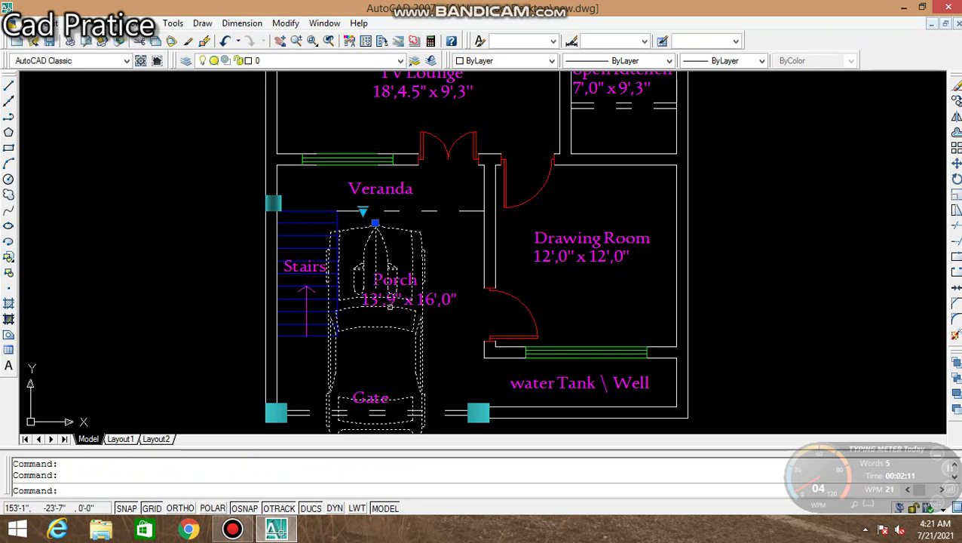
pyautogui.scroll(-4, 464, 301)
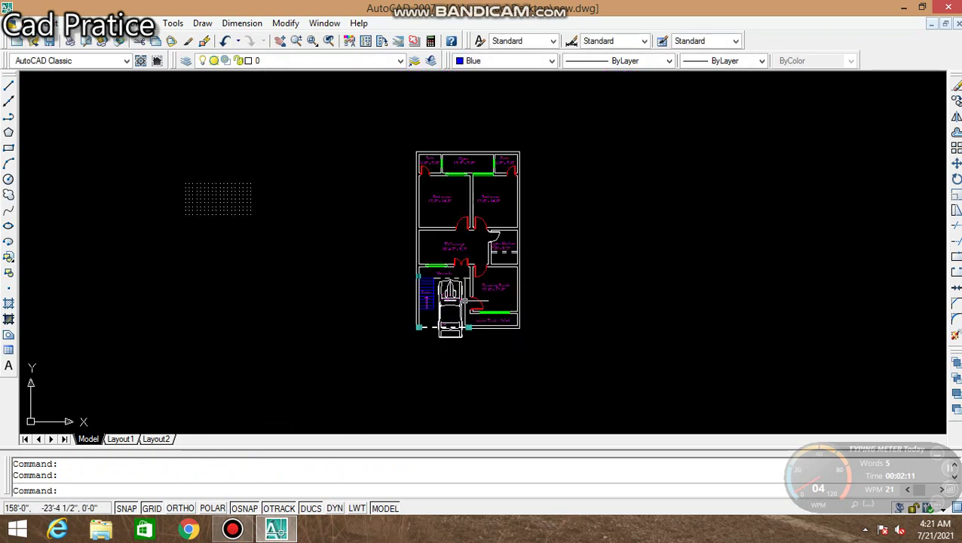
pyautogui.scroll(3, 537, 304)
pyautogui.scroll(-2, 567, 307)
pyautogui.scroll(-1, 575, 297)
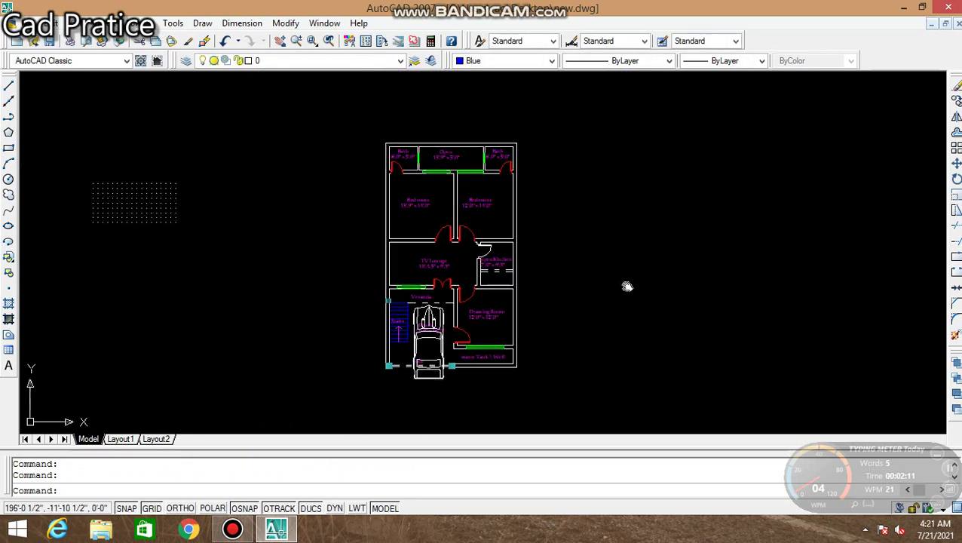
pyautogui.scroll(2, 635, 269)
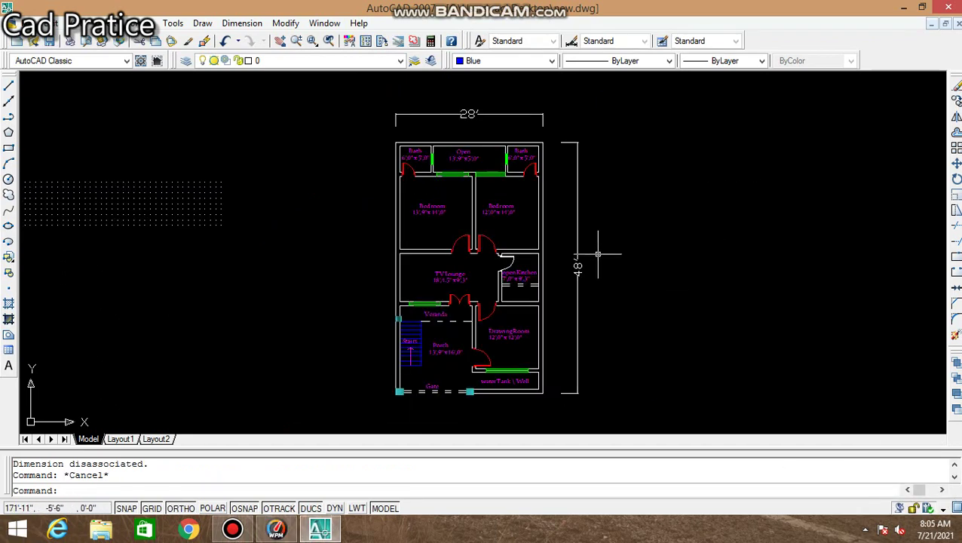
# Step: Zoom and pan to bring the 28' width dimension and the rooms down to Drawing Room into view
pyautogui.scroll(2, 602, 253)
pyautogui.moveTo(623, 258); pyautogui.dragTo(670, 301, button='middle')
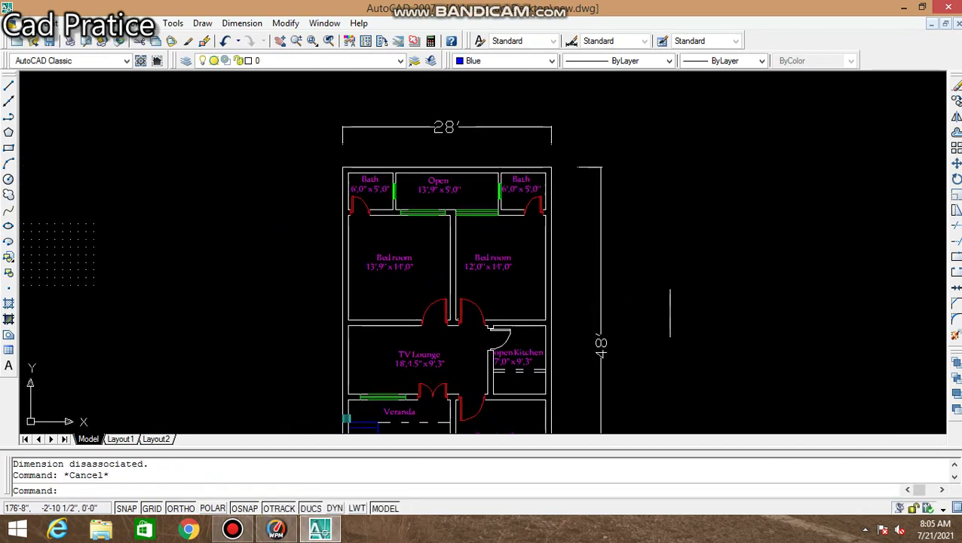
pyautogui.scroll(4, 536, 151)
pyautogui.moveTo(792, 166); pyautogui.dragTo(795, 195, button='middle')
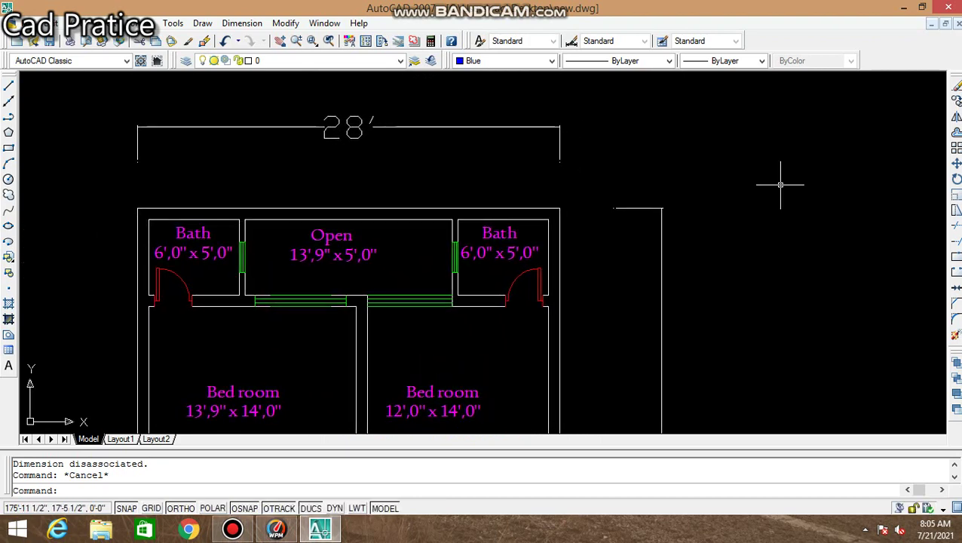
pyautogui.scroll(-2, 785, 183)
pyautogui.moveTo(803, 304); pyautogui.dragTo(730, 175, button='middle')
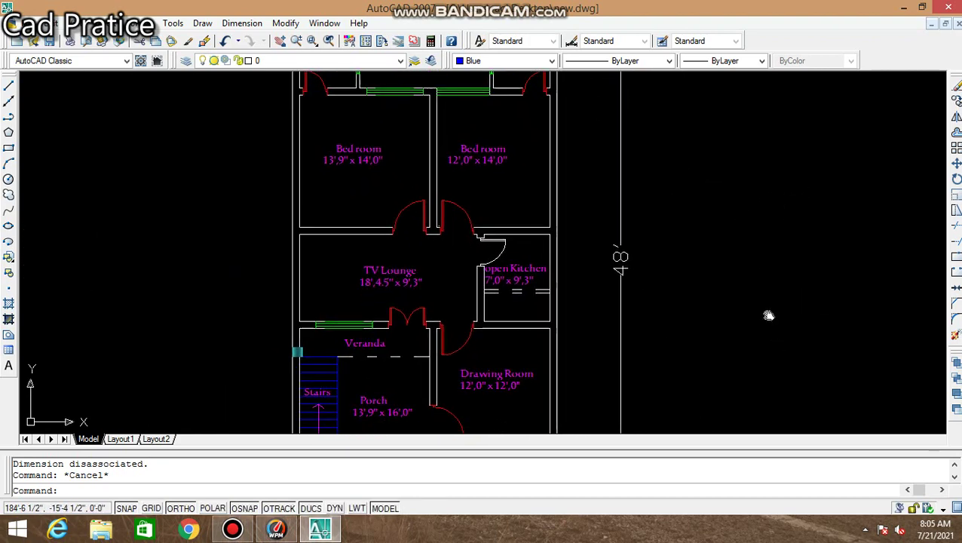
# Step: Zoom in and out and nudge the plan to review it with its 48' length dimension
pyautogui.scroll(-2, 716, 266)
pyautogui.scroll(1, 725, 260)
pyautogui.scroll(2, 724, 260)
pyautogui.scroll(2, 729, 264)
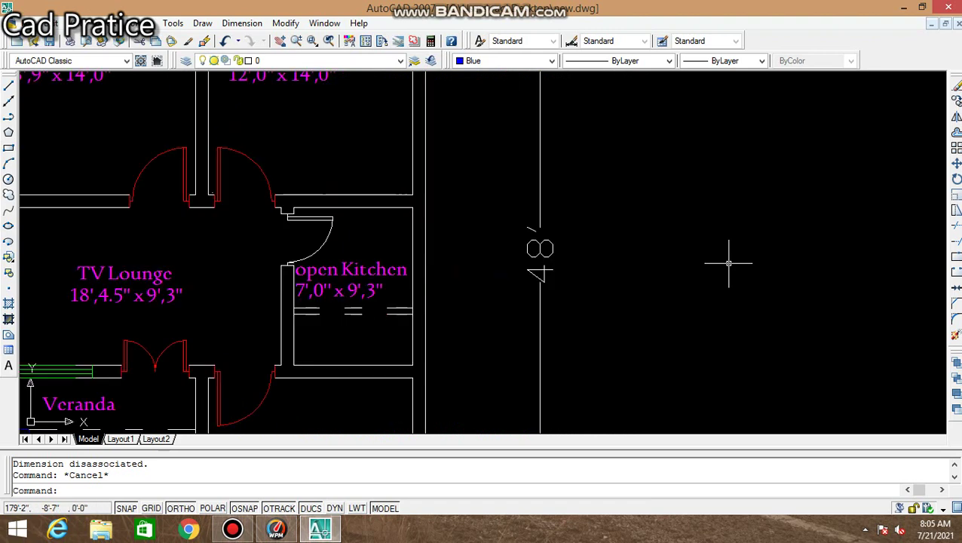
pyautogui.scroll(-2, 728, 263)
pyautogui.scroll(-2, 728, 262)
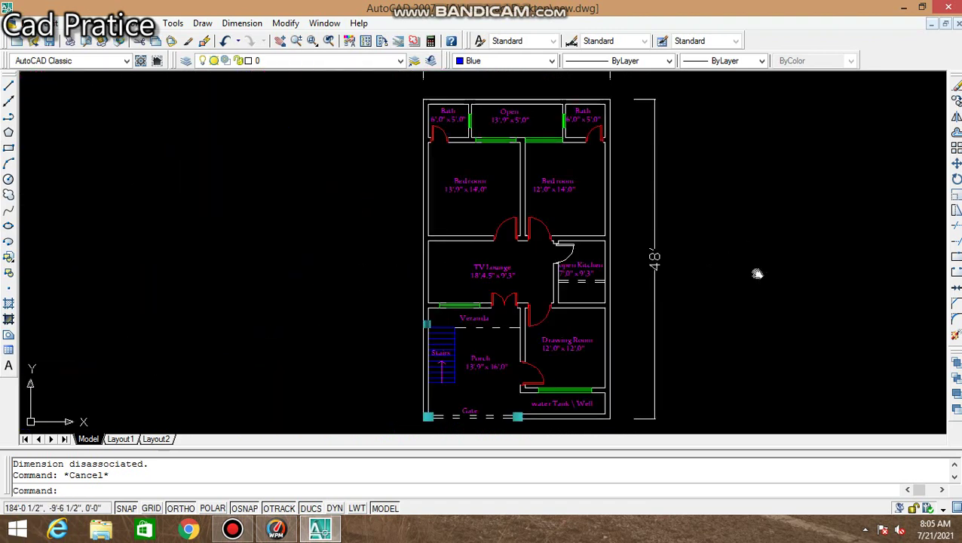
pyautogui.scroll(-3, 743, 272)
pyautogui.scroll(2, 756, 270)
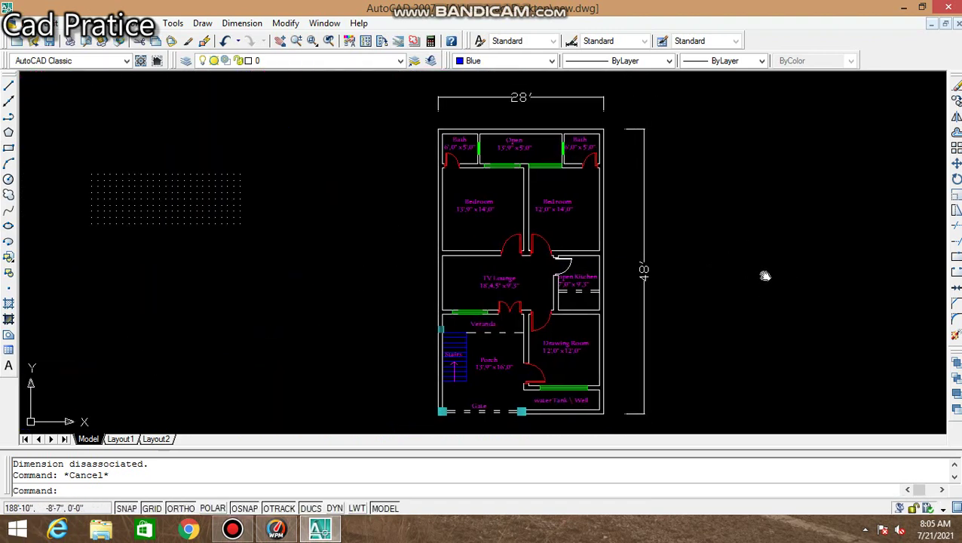
pyautogui.moveTo(765, 276); pyautogui.dragTo(752, 279, button='middle')
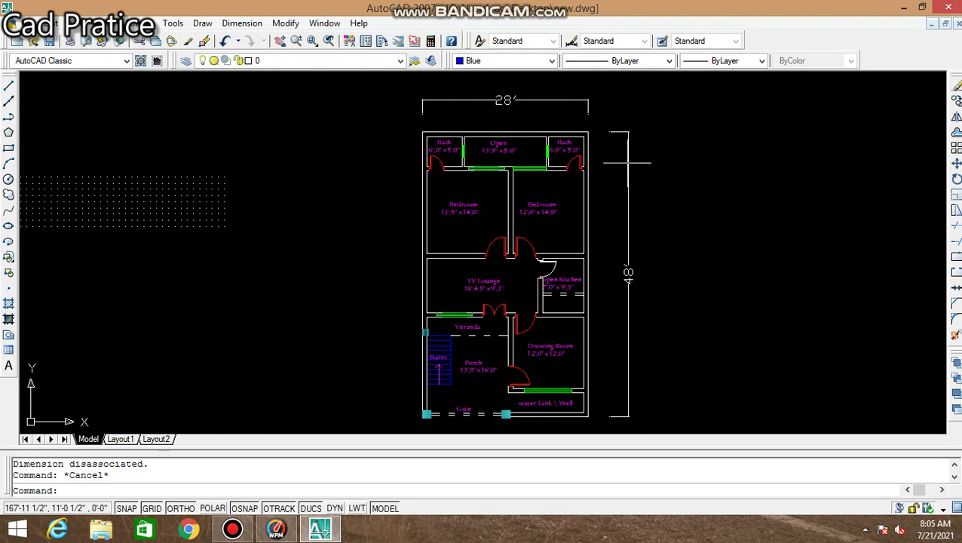
pyautogui.scroll(3, 571, 148)
pyautogui.scroll(-1, 801, 259)
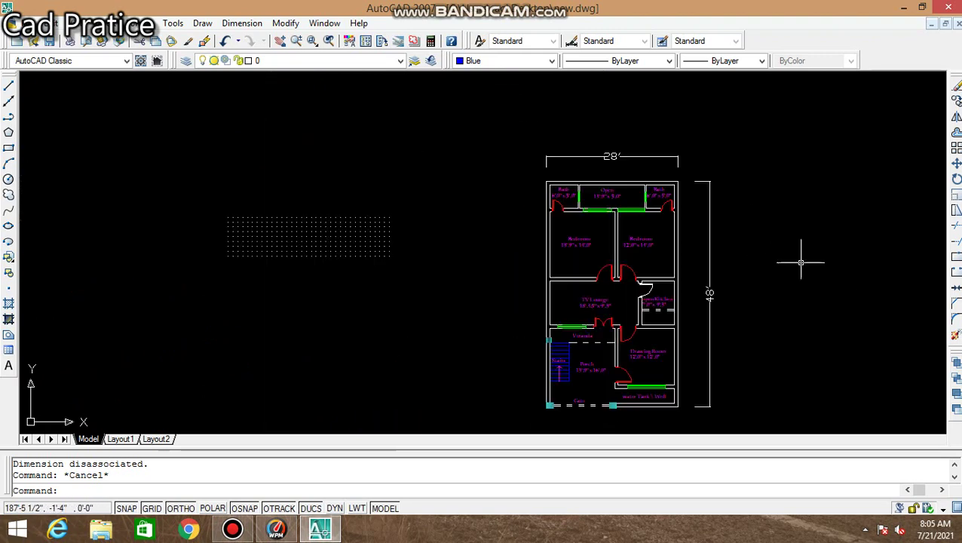
pyautogui.moveTo(801, 259); pyautogui.dragTo(767, 266, button='middle')
pyautogui.scroll(1, 725, 248)
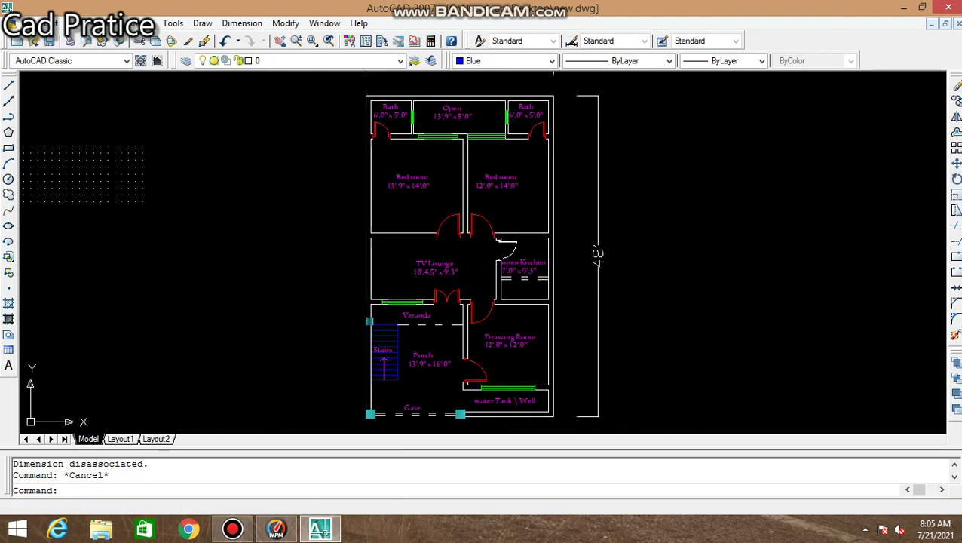
pyautogui.scroll(-2, 784, 243)
pyautogui.scroll(2, 783, 243)
pyautogui.moveTo(784, 245); pyautogui.dragTo(756, 261, button='middle')
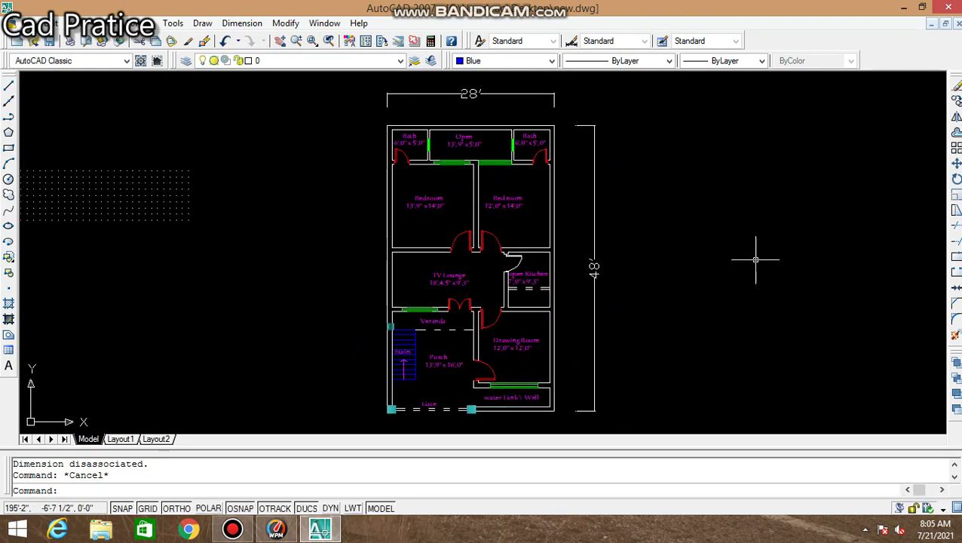